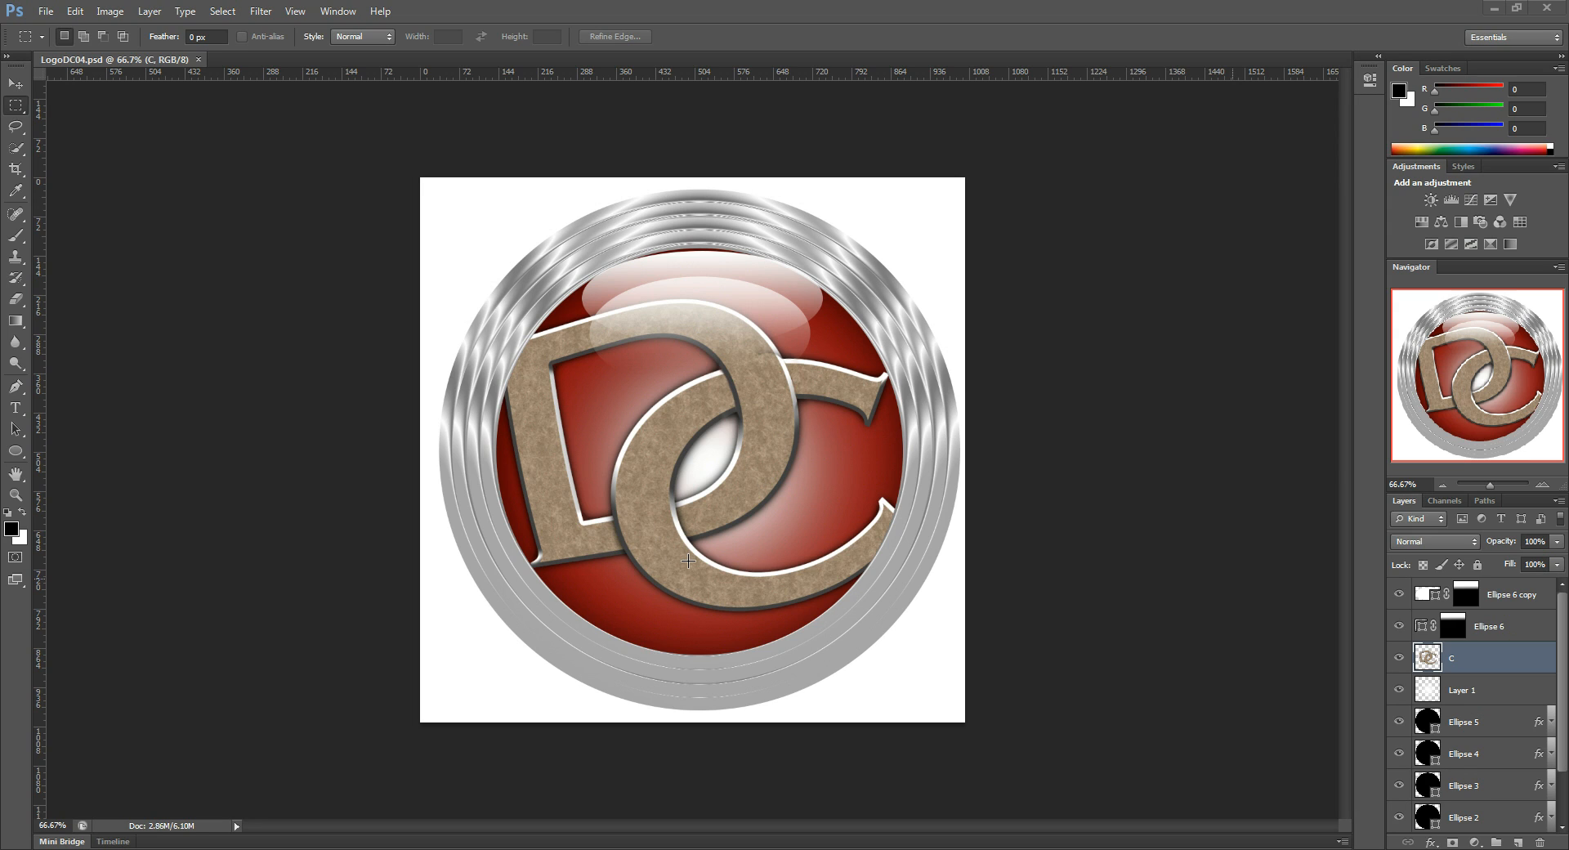
# Step: Close LogoDC04.psd and create a new 900 × 900 px grayscale document with a white background
pyautogui.click(198, 59)
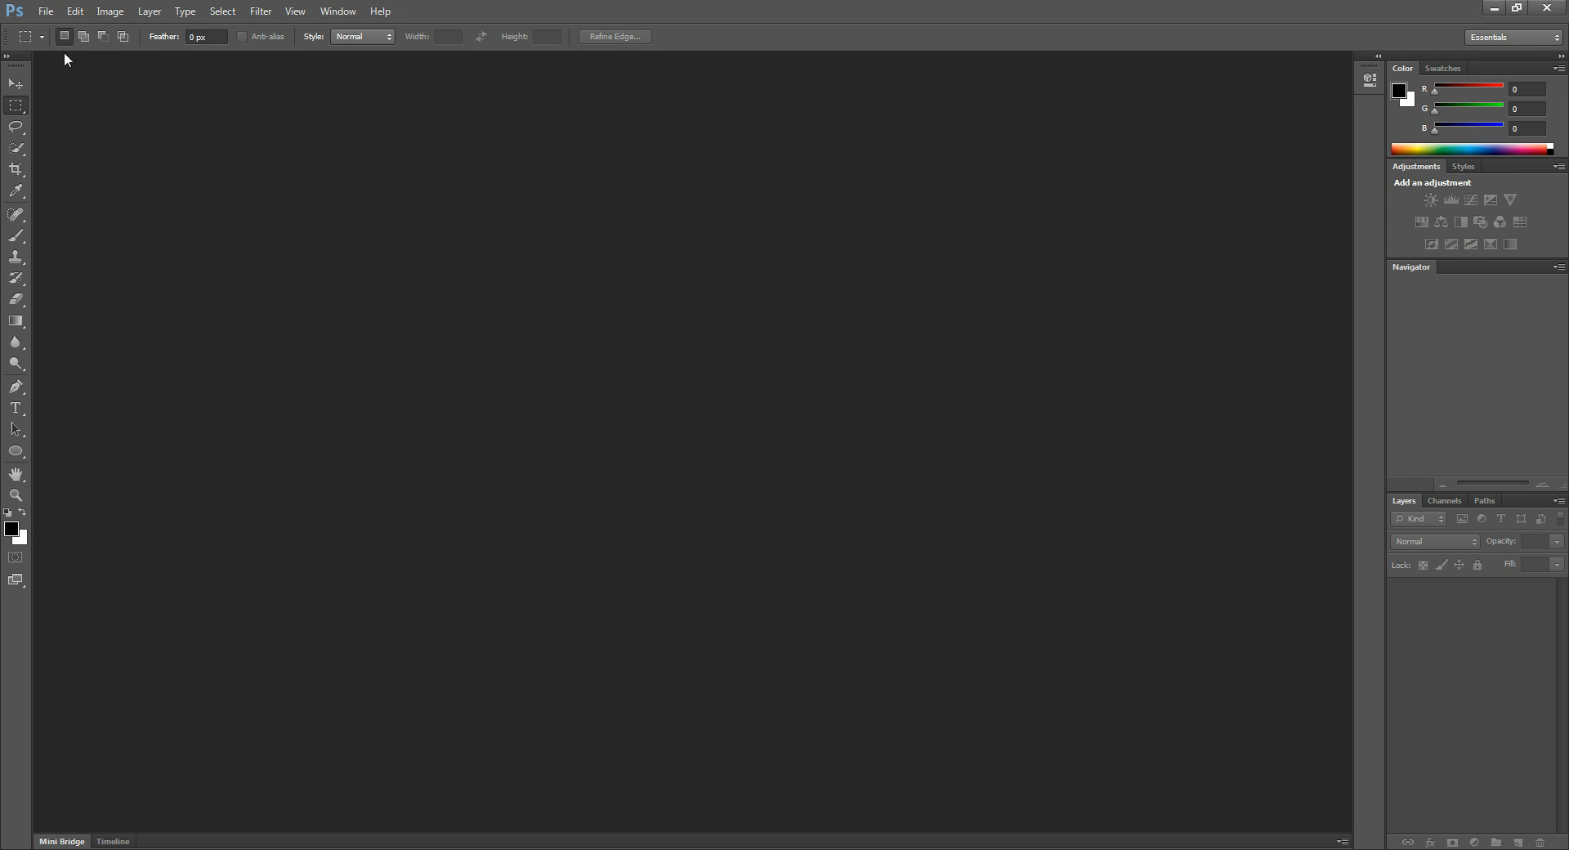
pyautogui.click(46, 11)
pyautogui.click(57, 26)
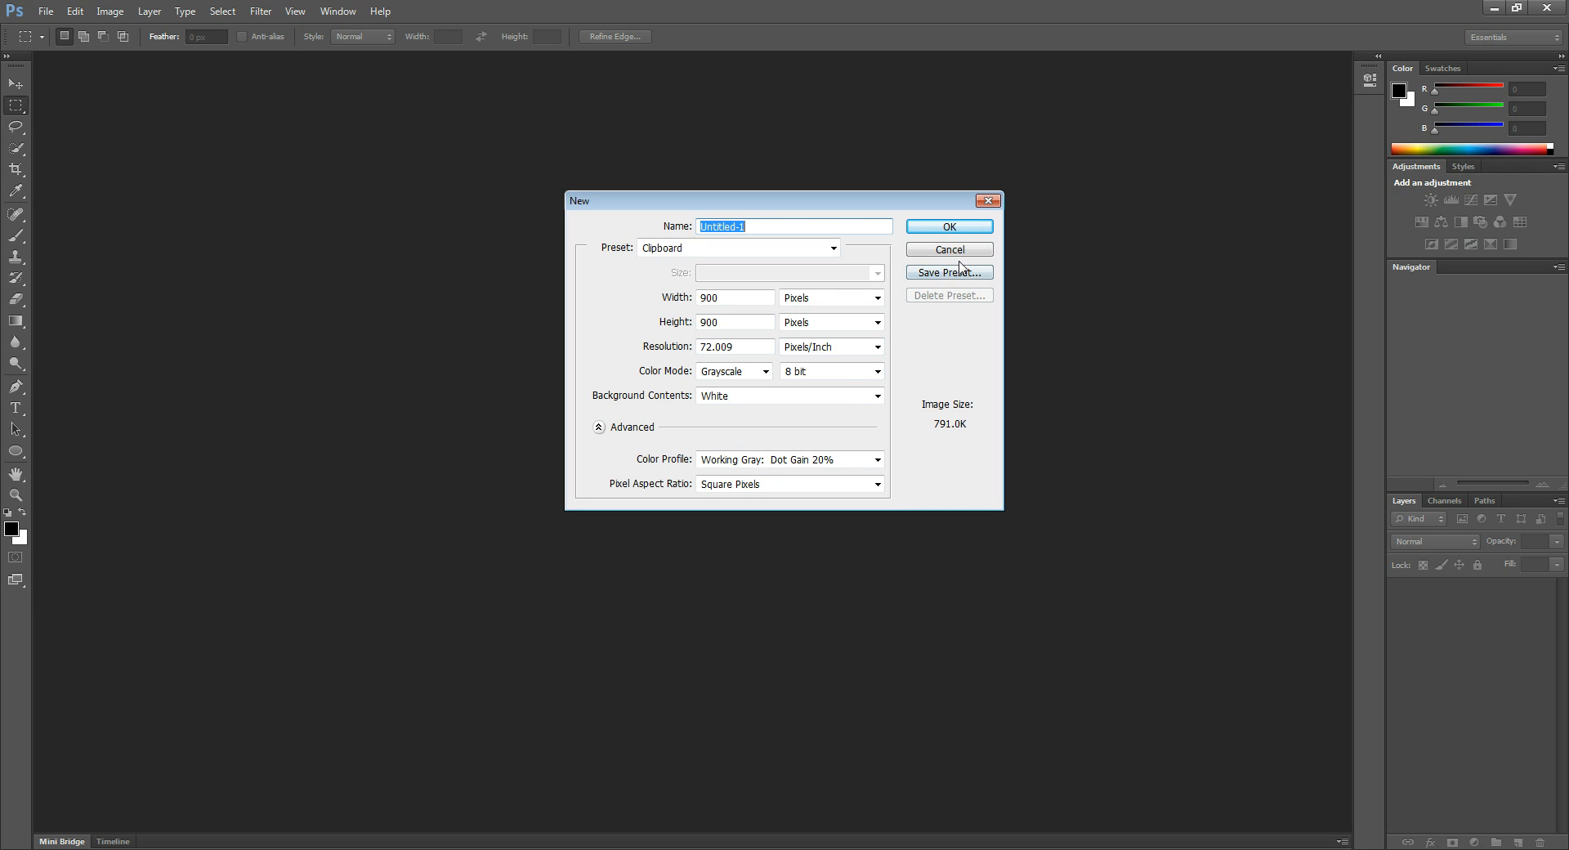
pyautogui.click(962, 231)
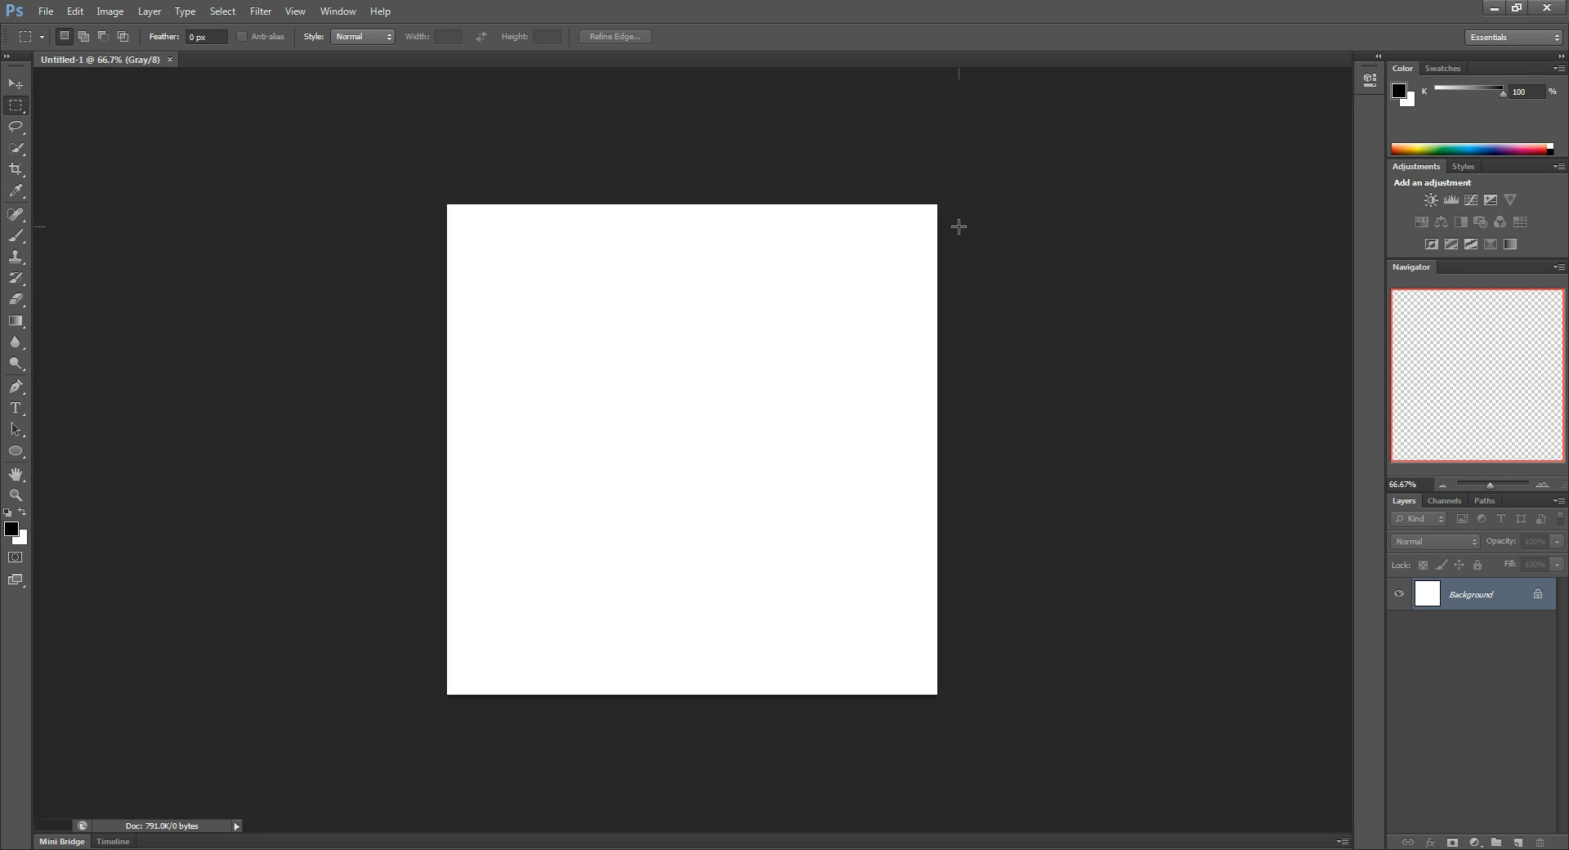
# Step: Place one vertical and one horizontal guide crossing at the centre of the canvas
pyautogui.click(1542, 486)
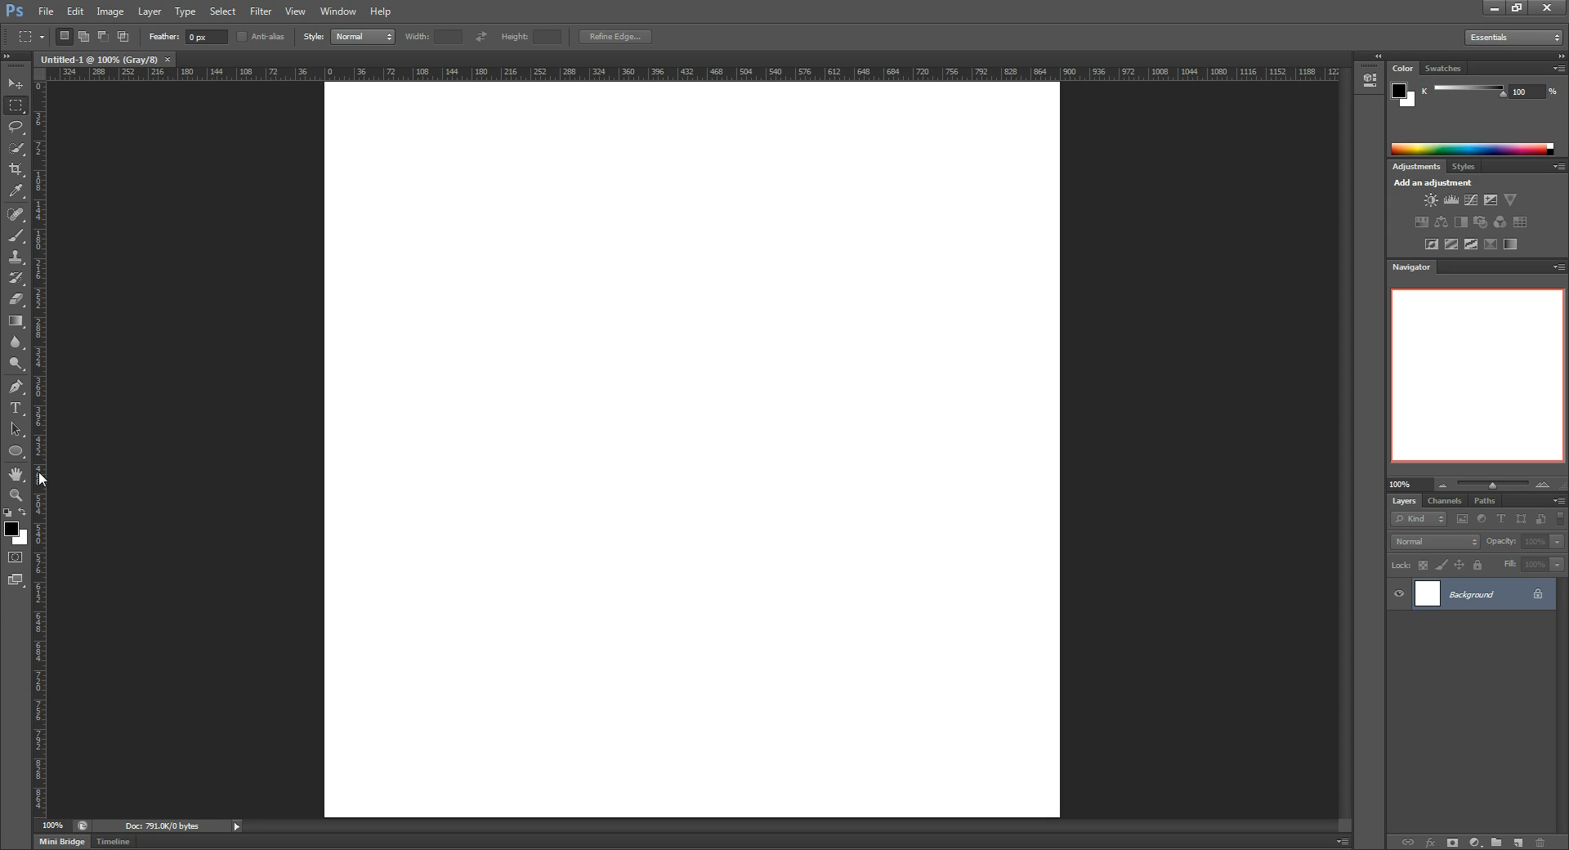
pyautogui.moveTo(41, 479); pyautogui.dragTo(696, 507)
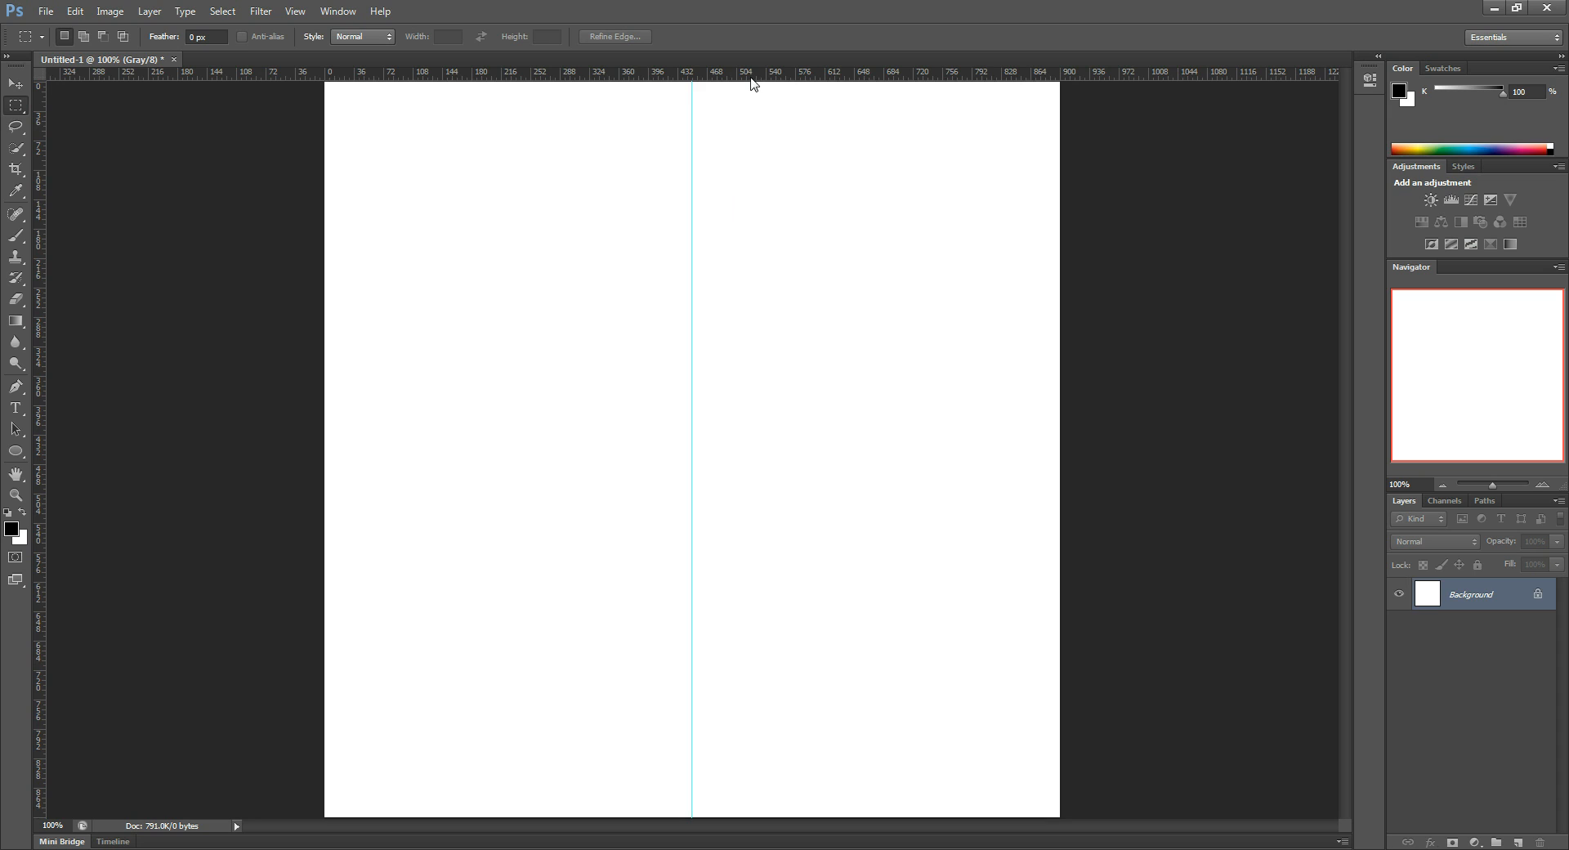
pyautogui.moveTo(752, 75); pyautogui.dragTo(767, 454)
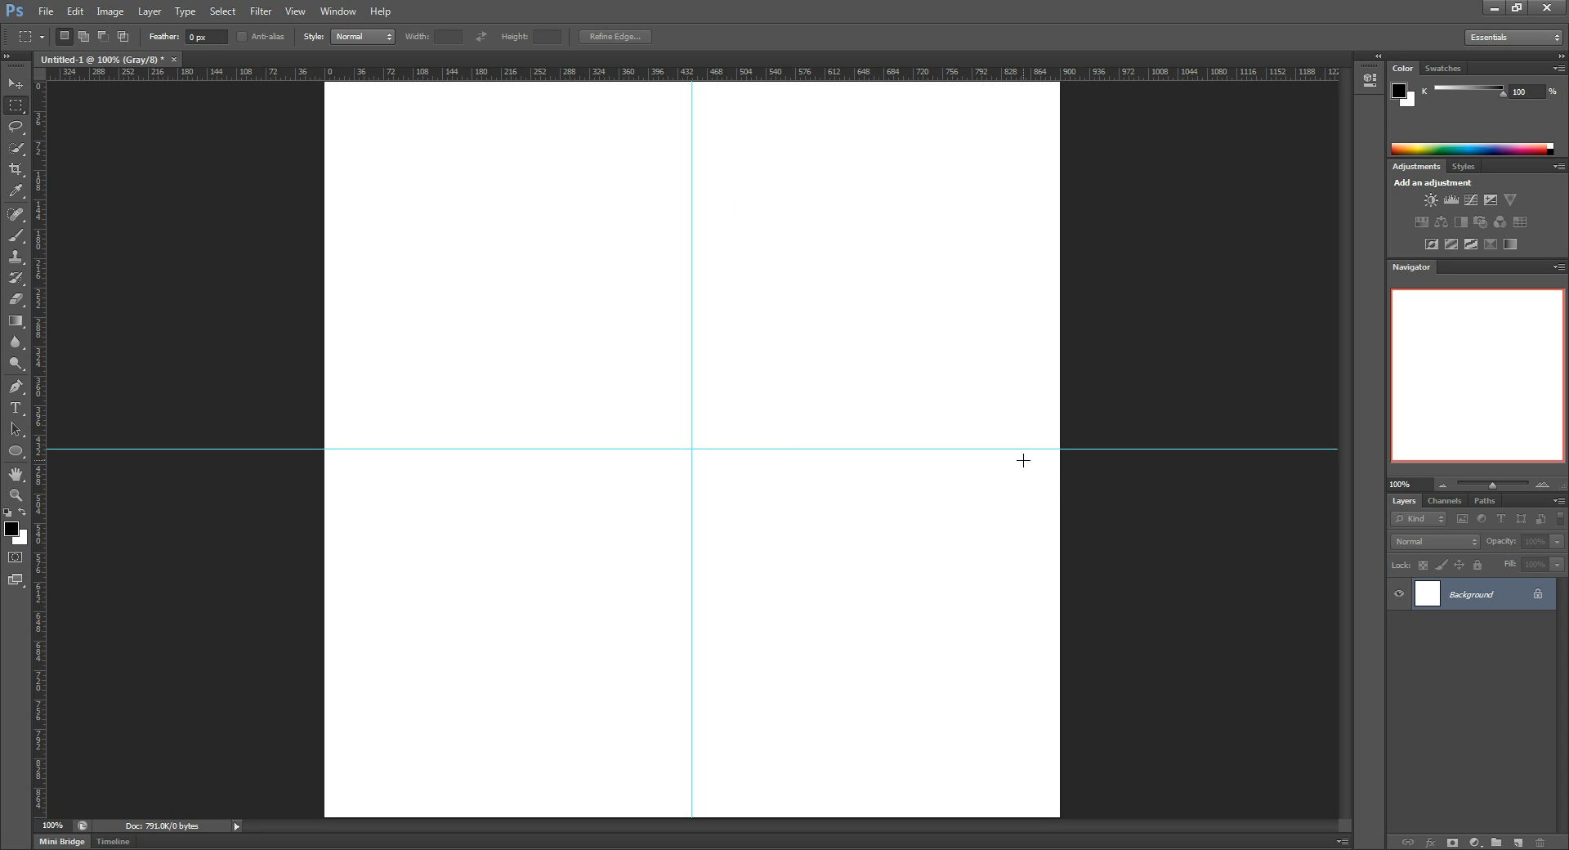
# Step: Draw a circle shape about 876 px in diameter with the Ellipse tool, centred on the guide intersection
pyautogui.click(17, 460)
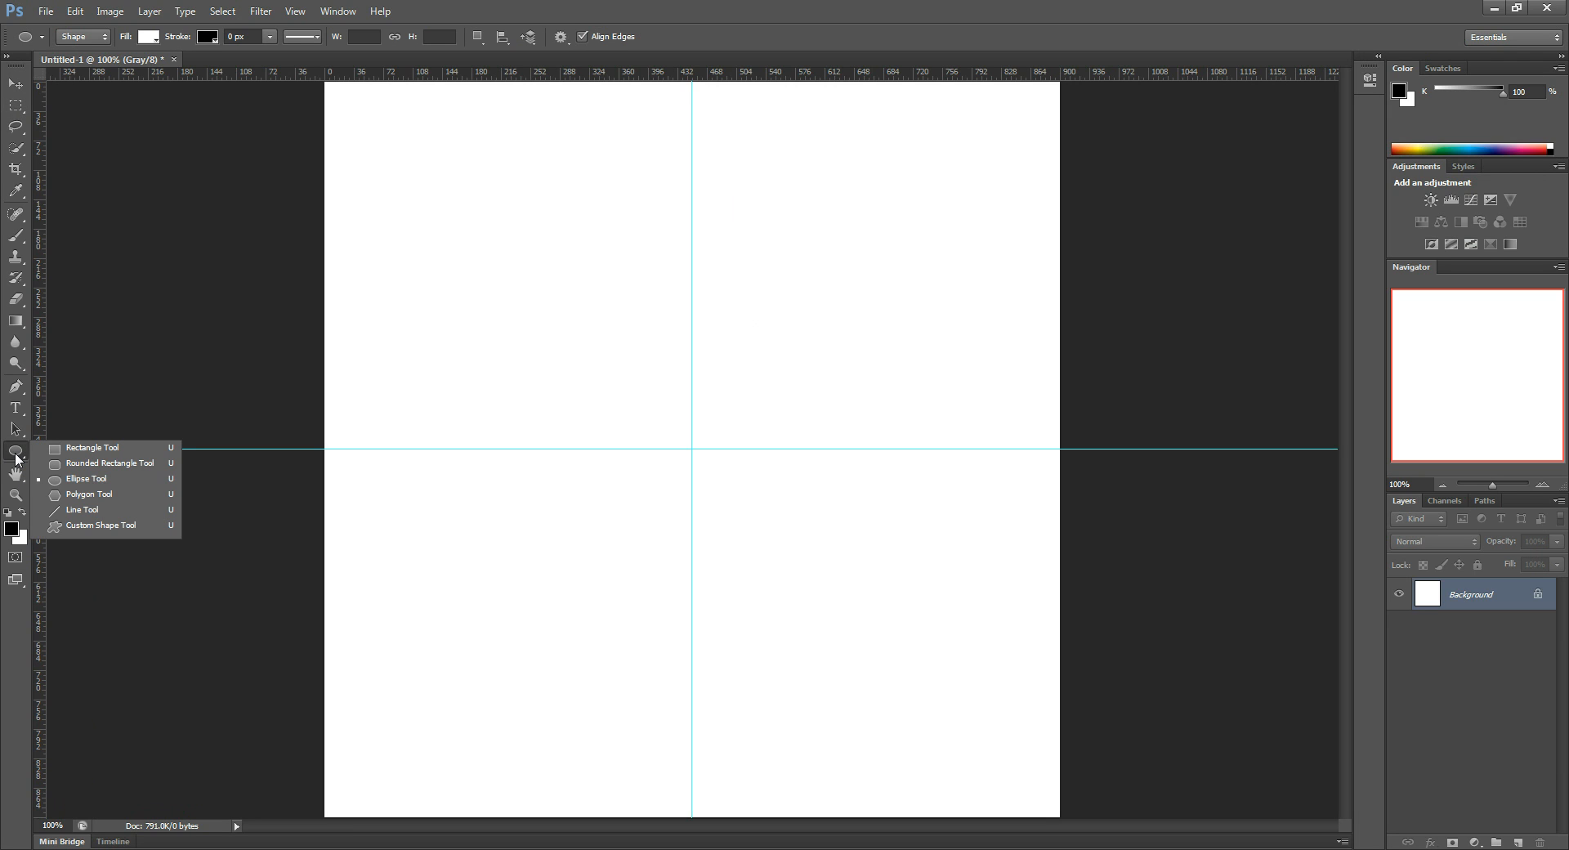
pyautogui.click(108, 484)
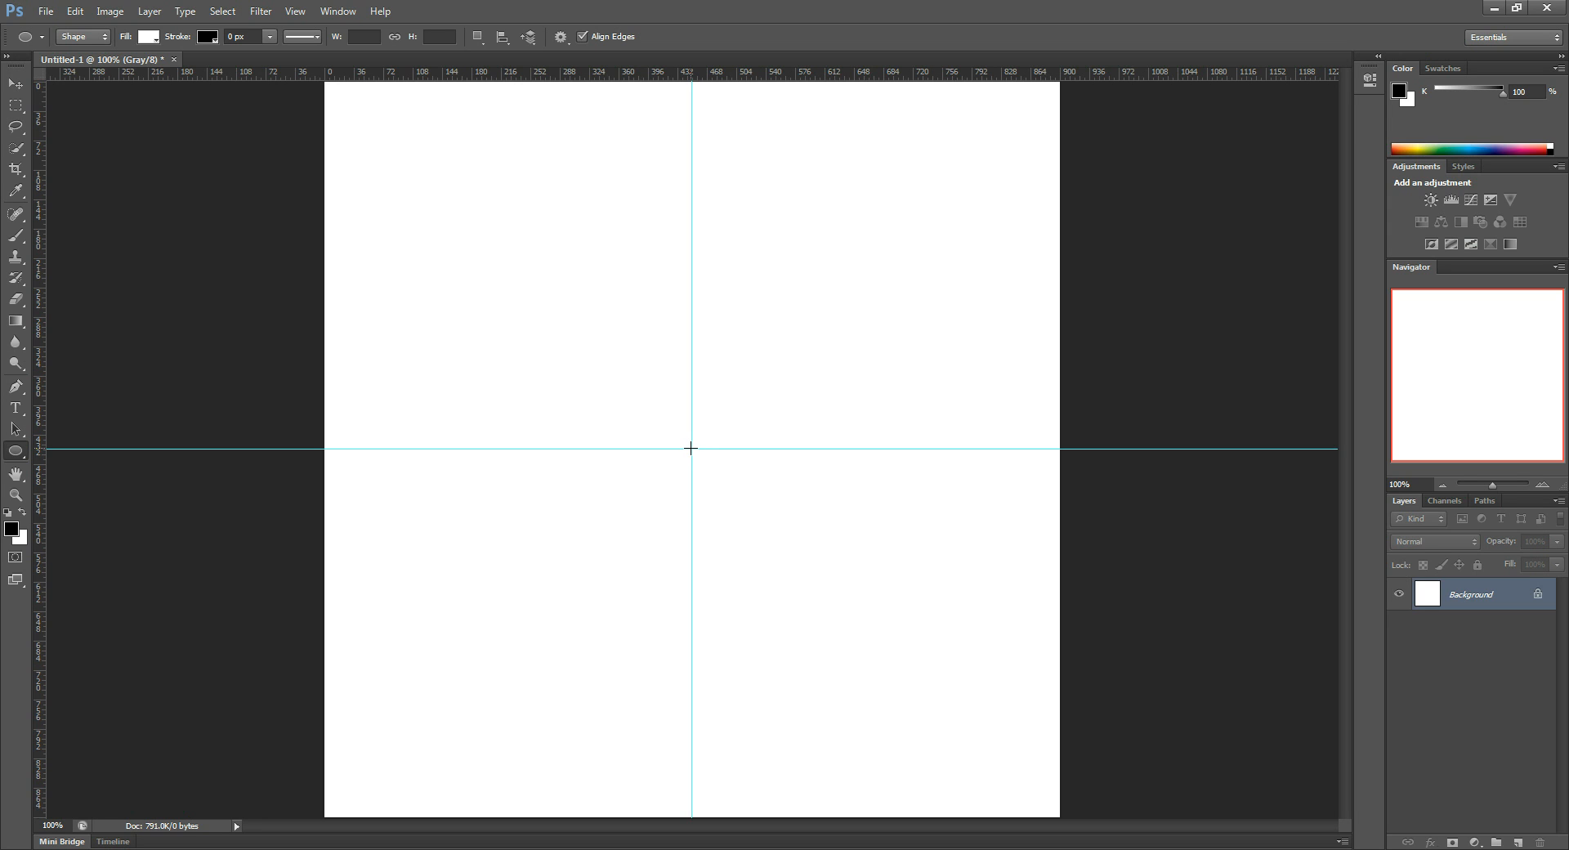
pyautogui.moveTo(690, 447); pyautogui.dragTo(1160, 91)
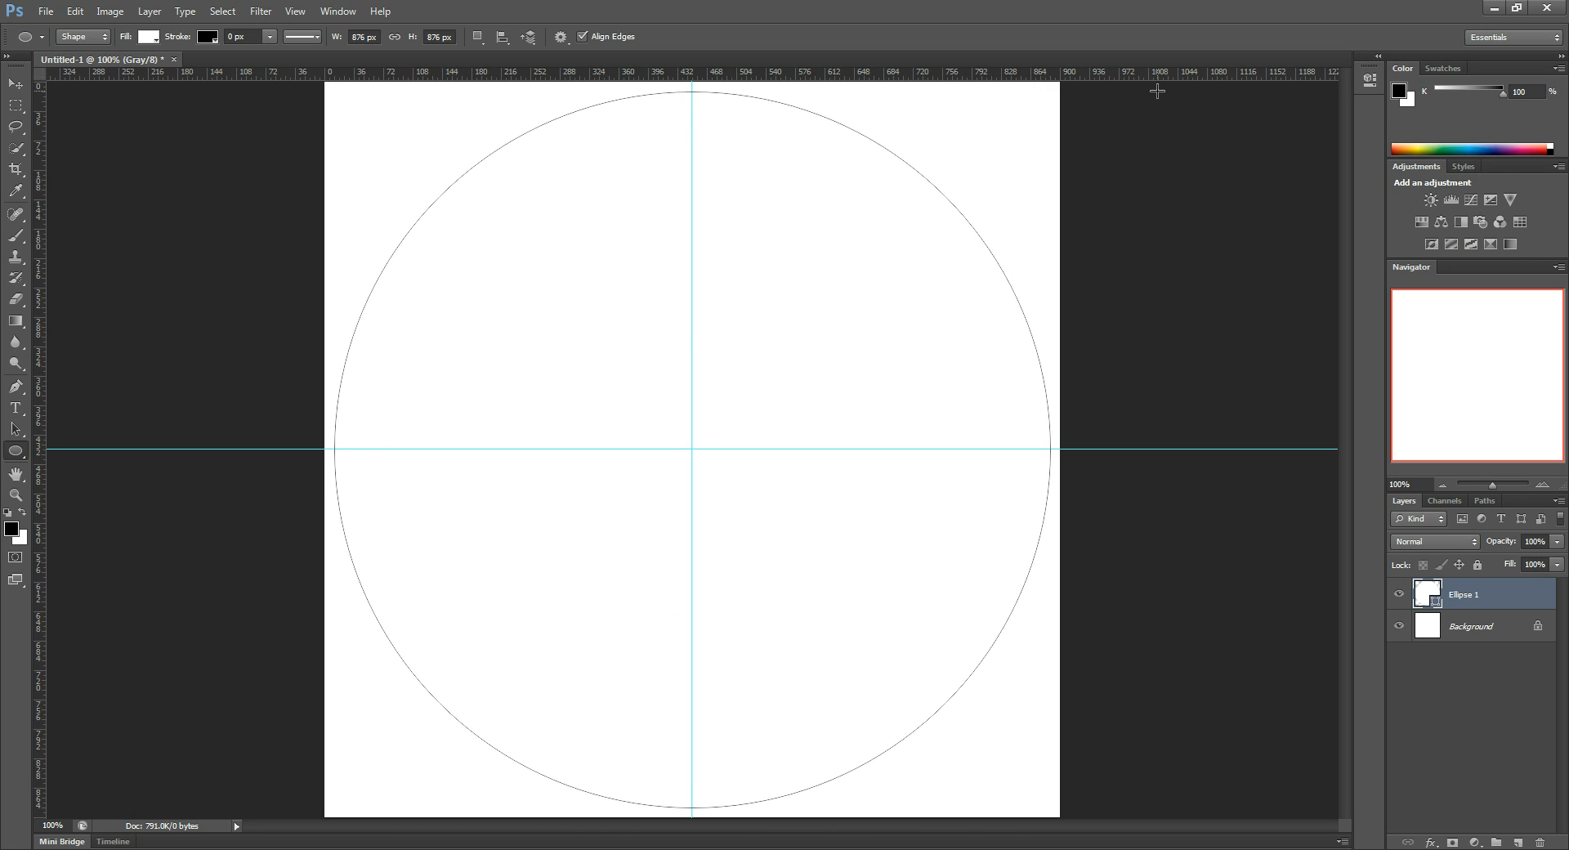
# Step: Change the circle shape's fill colour to black
pyautogui.click(149, 37)
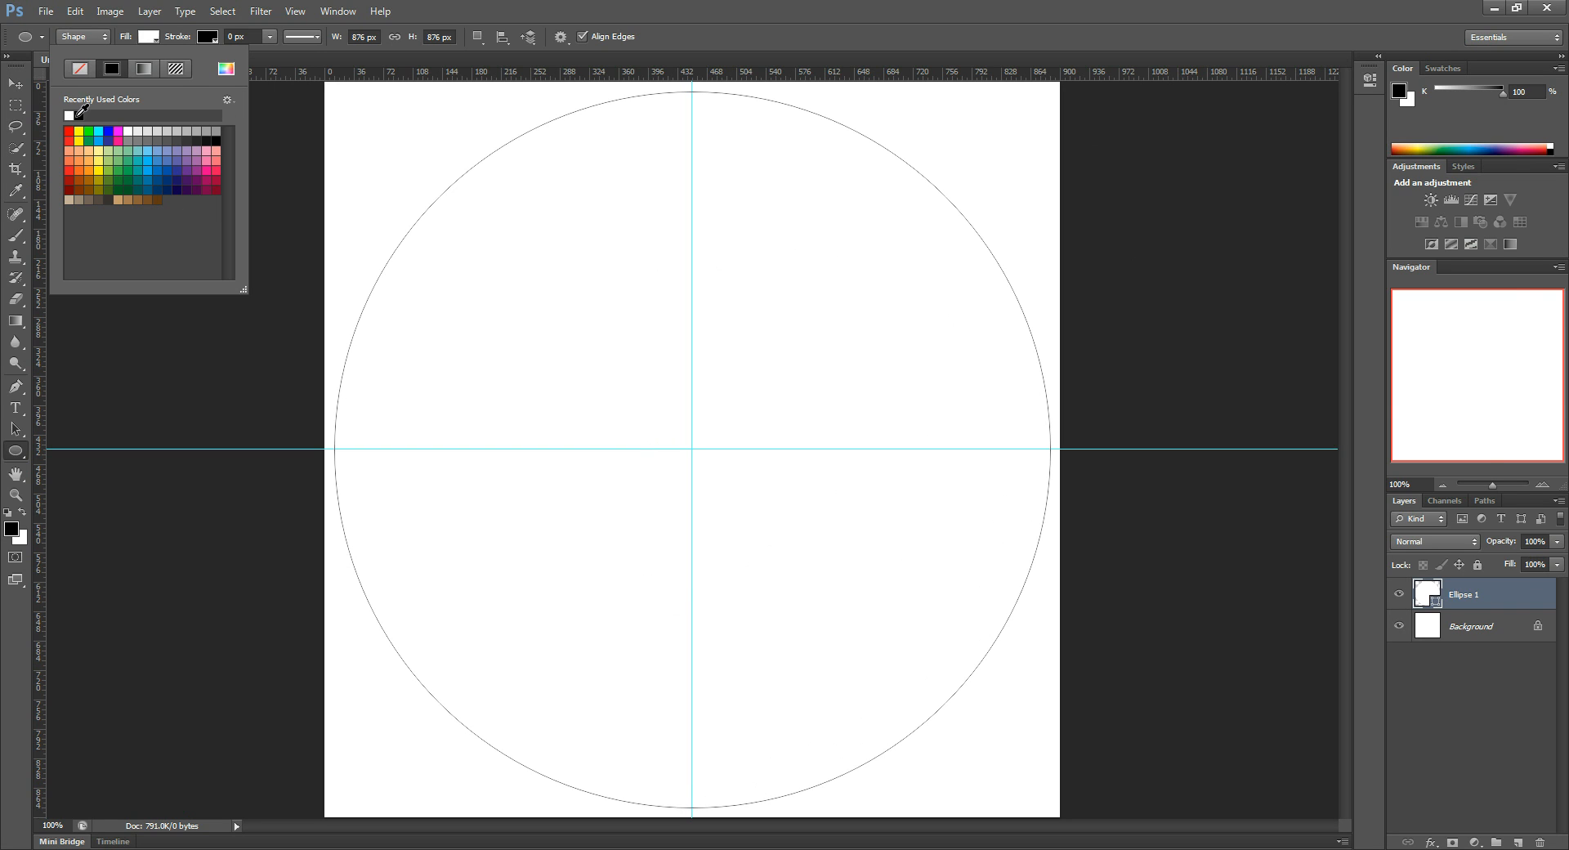
pyautogui.click(79, 116)
pyautogui.click(1327, 536)
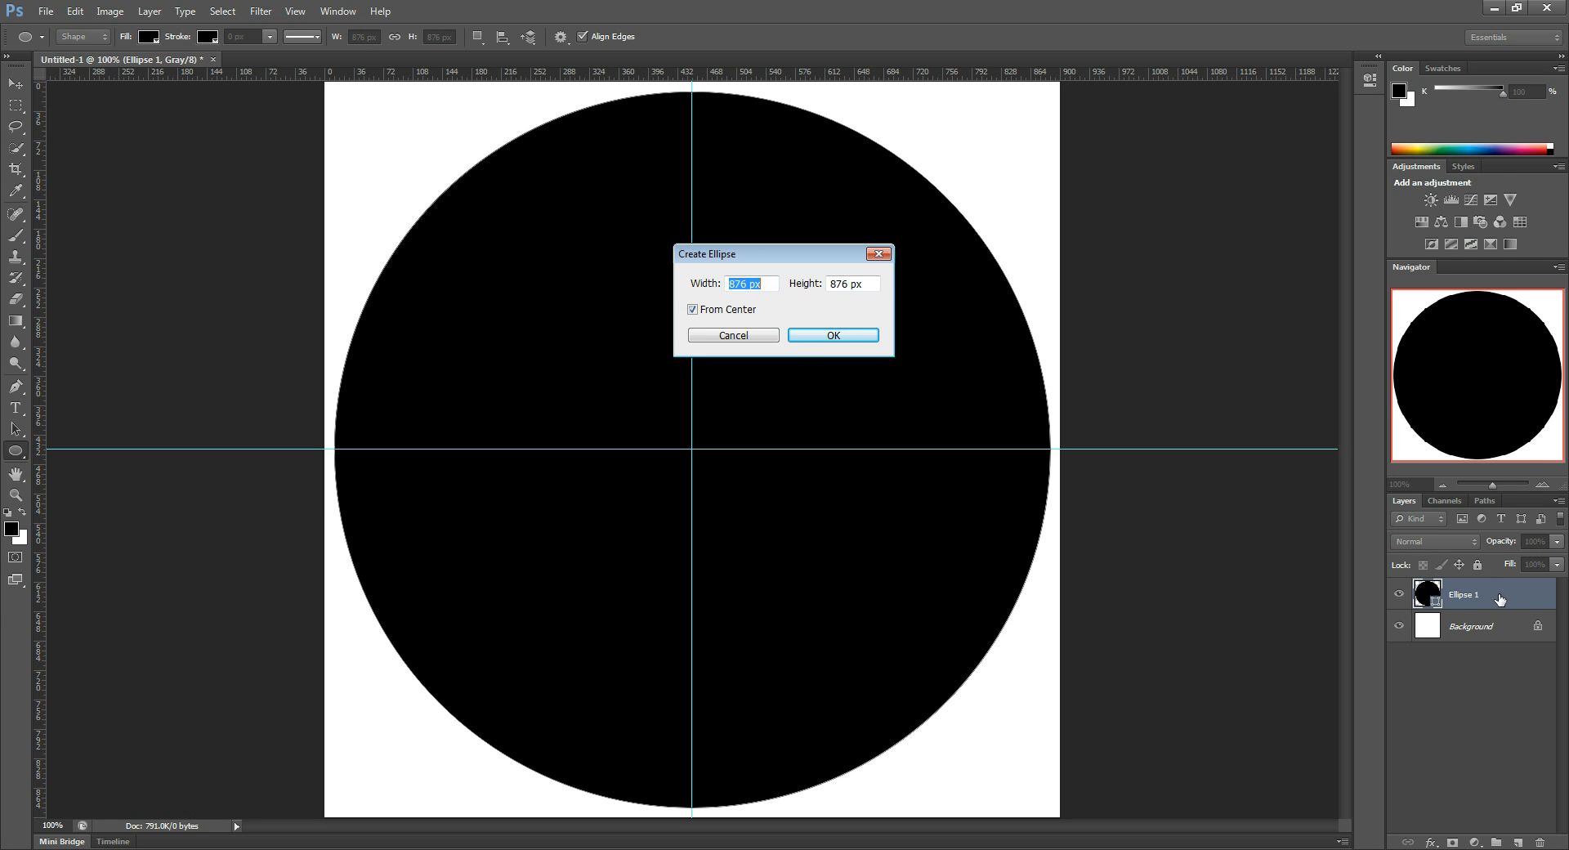
pyautogui.click(878, 254)
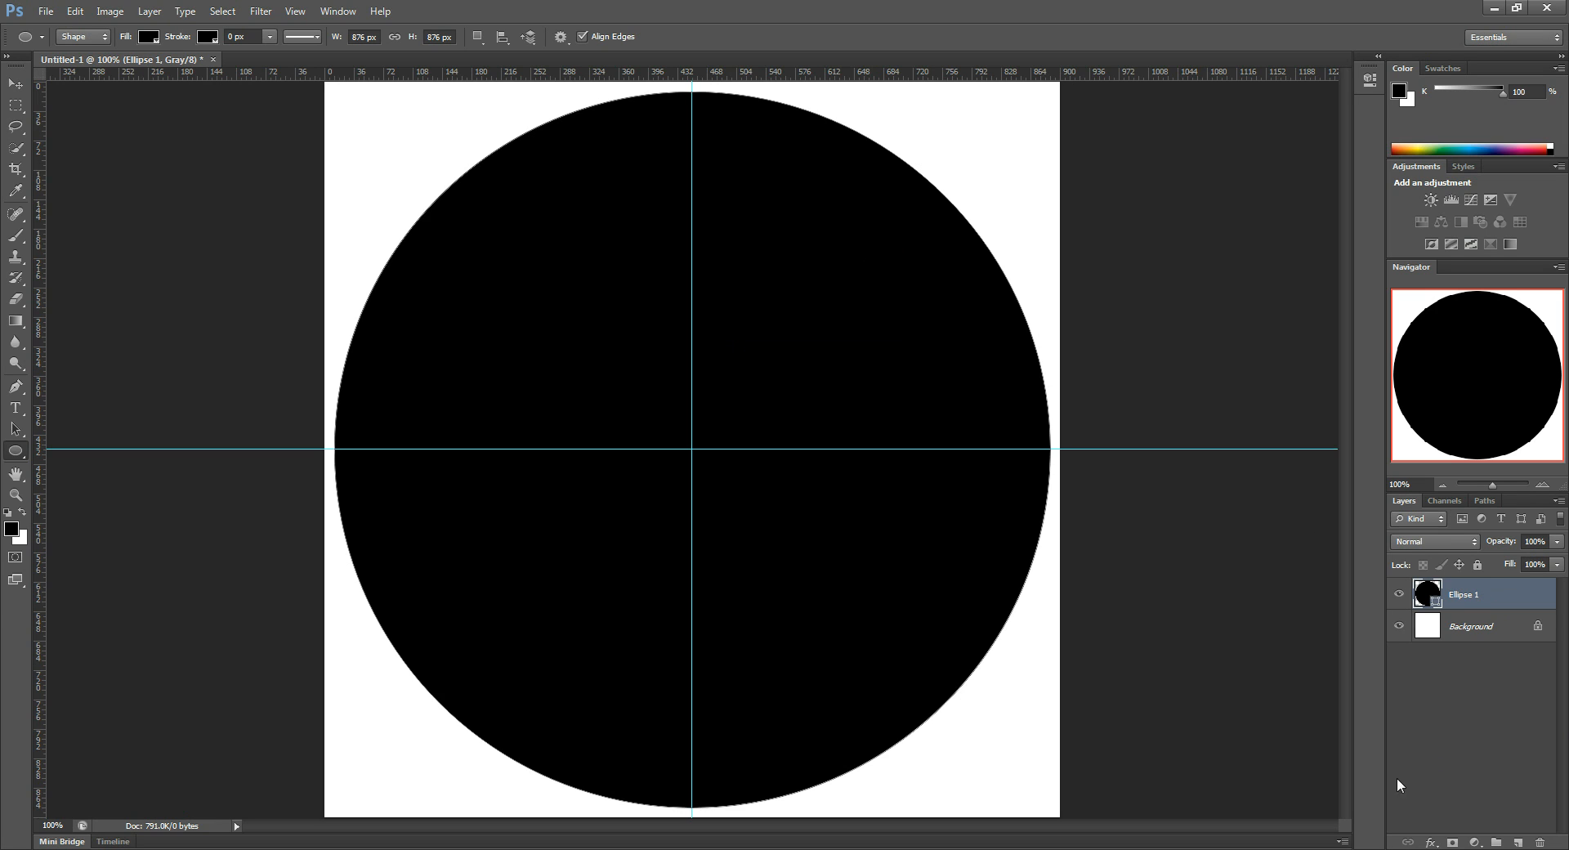
# Step: Add a Bevel & Emboss effect to the Ellipse 1 layer with a depth of 1000% and a size of 24 px
pyautogui.doubleClick(1506, 596)
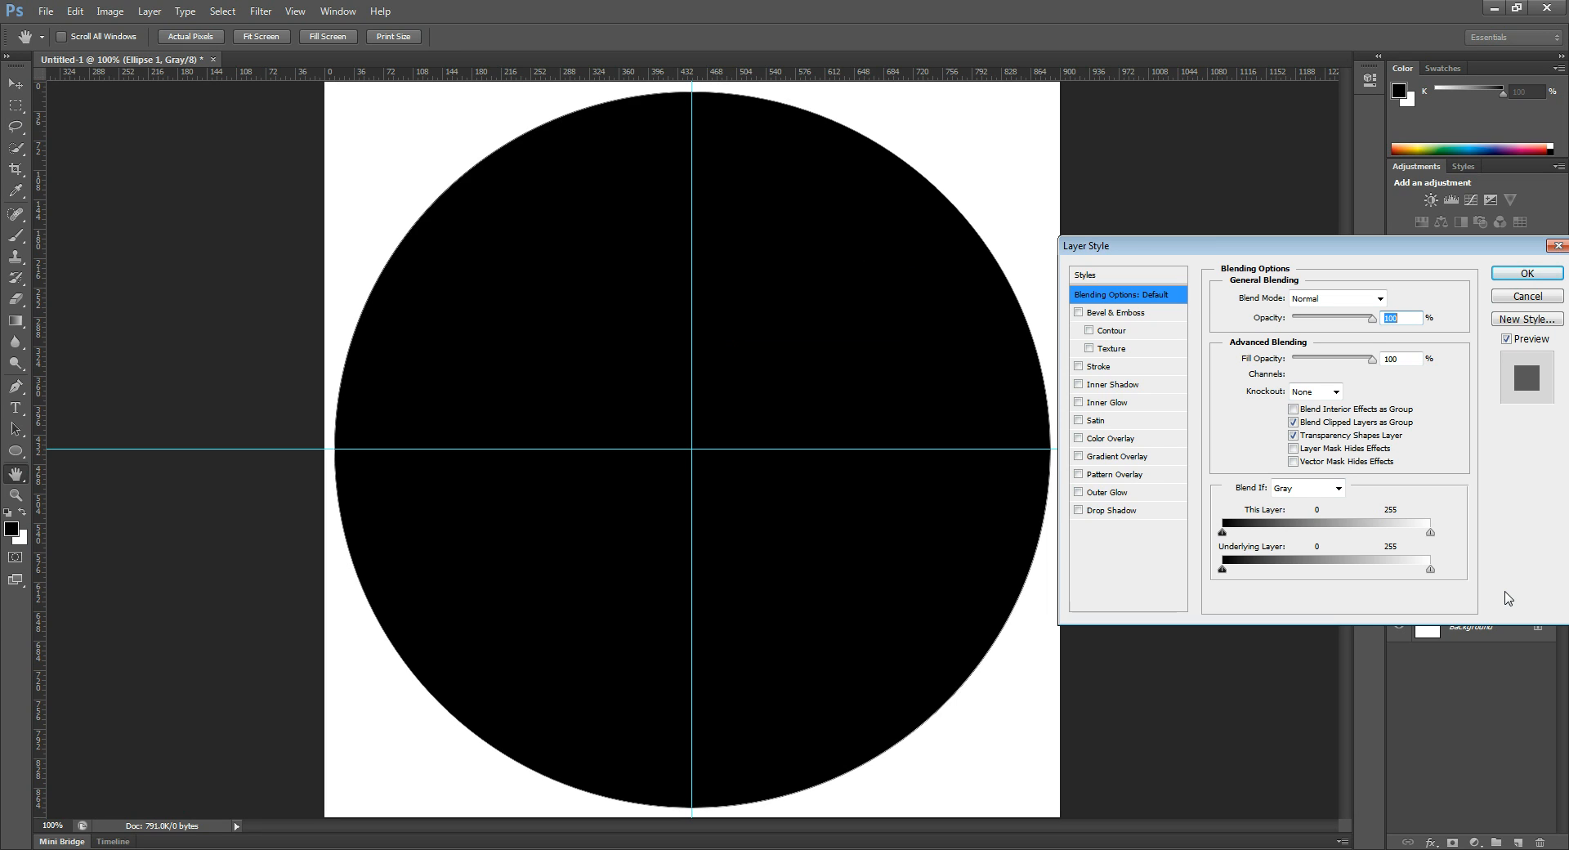
pyautogui.click(1079, 313)
pyautogui.click(1132, 317)
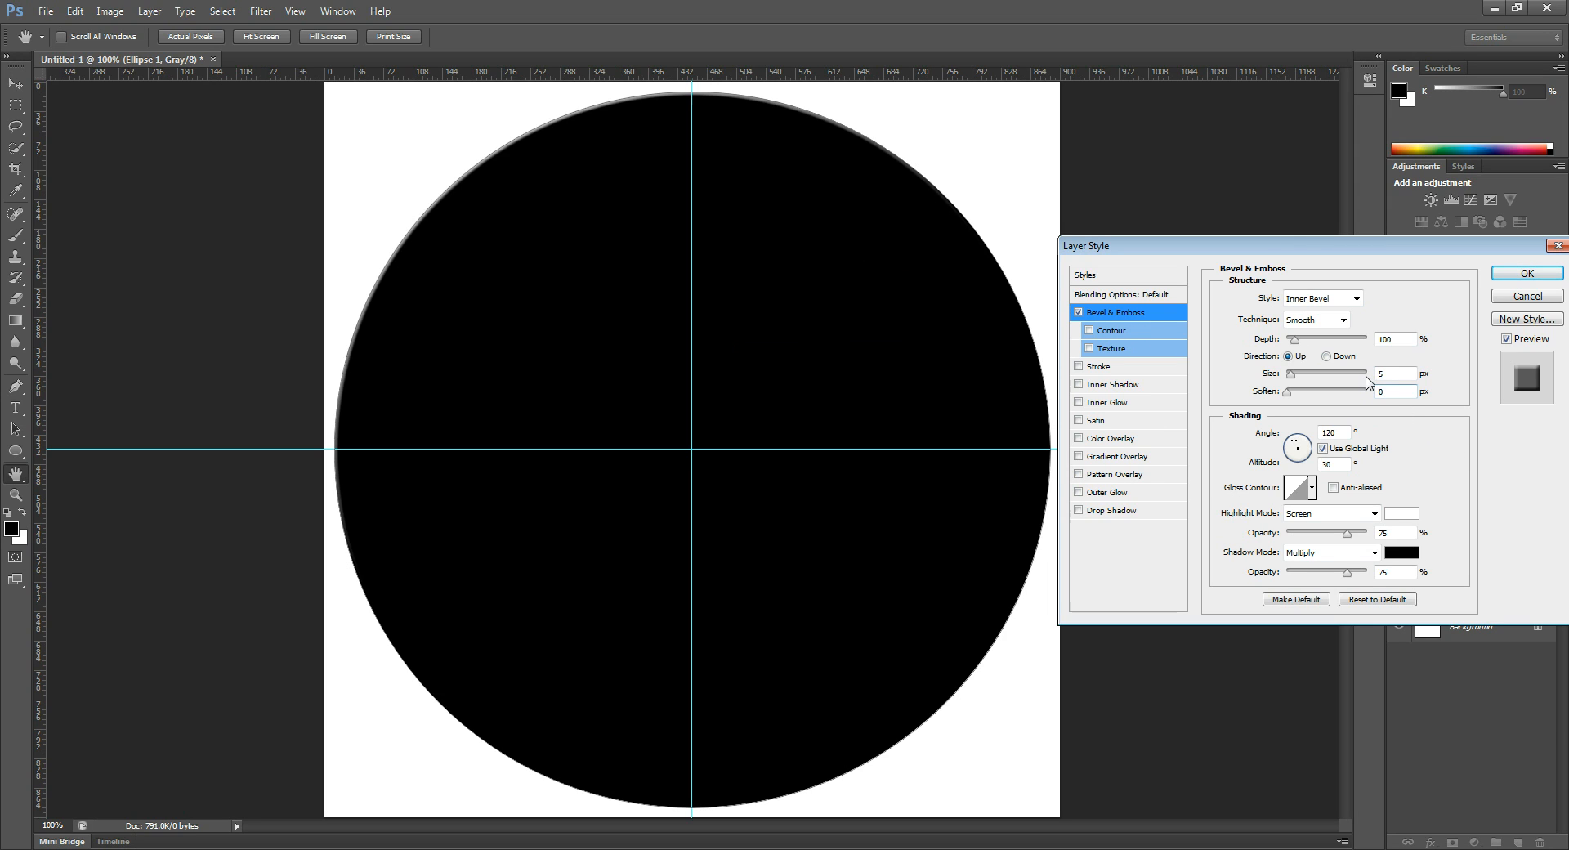
pyautogui.moveTo(1294, 340); pyautogui.dragTo(1416, 348)
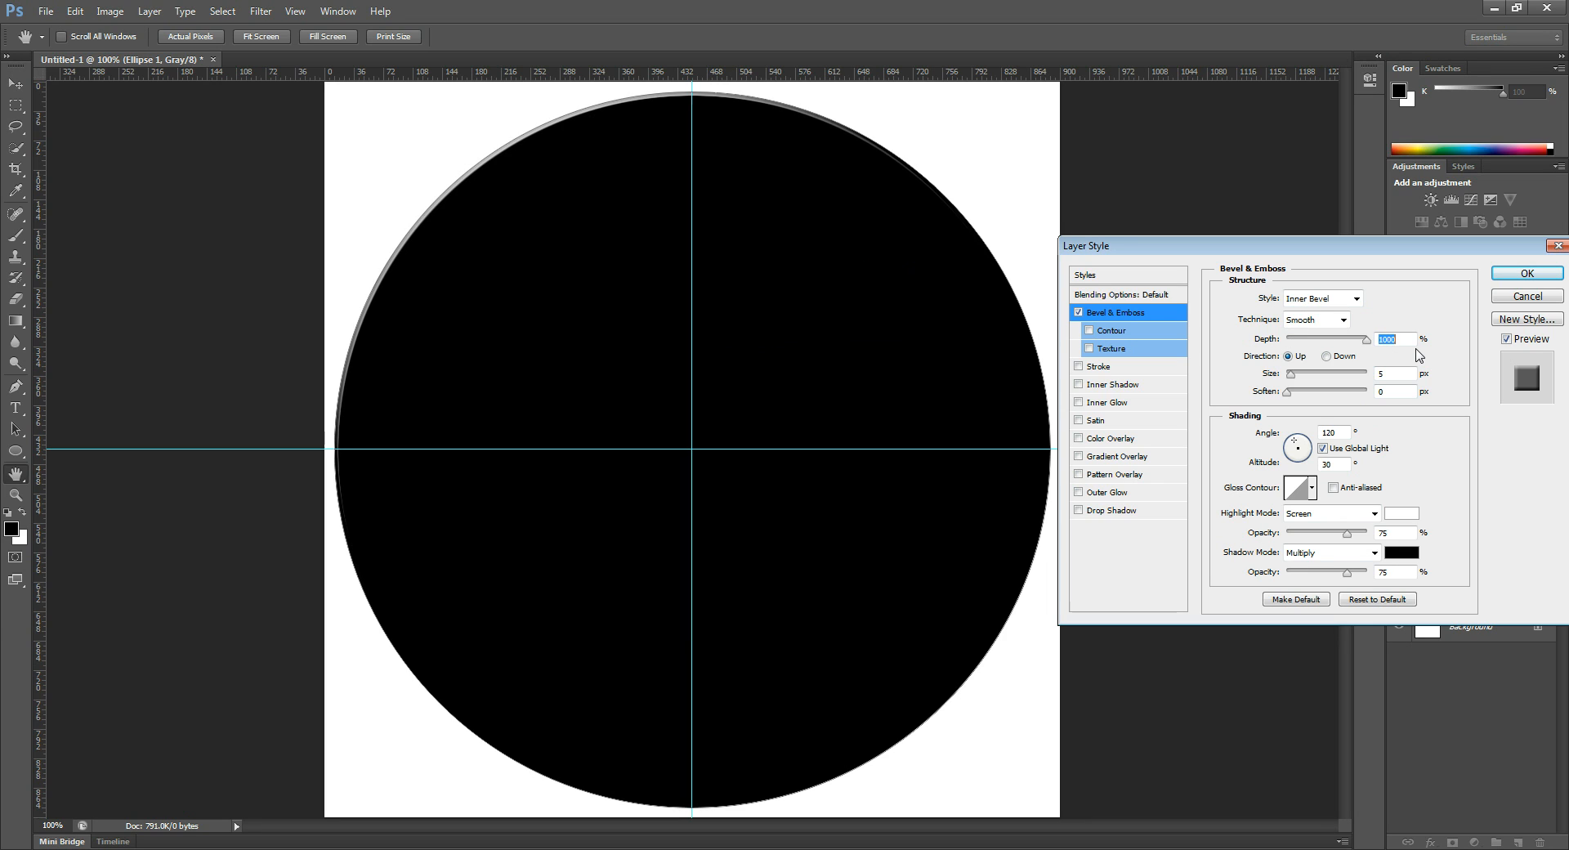
pyautogui.moveTo(1291, 374); pyautogui.dragTo(1298, 382)
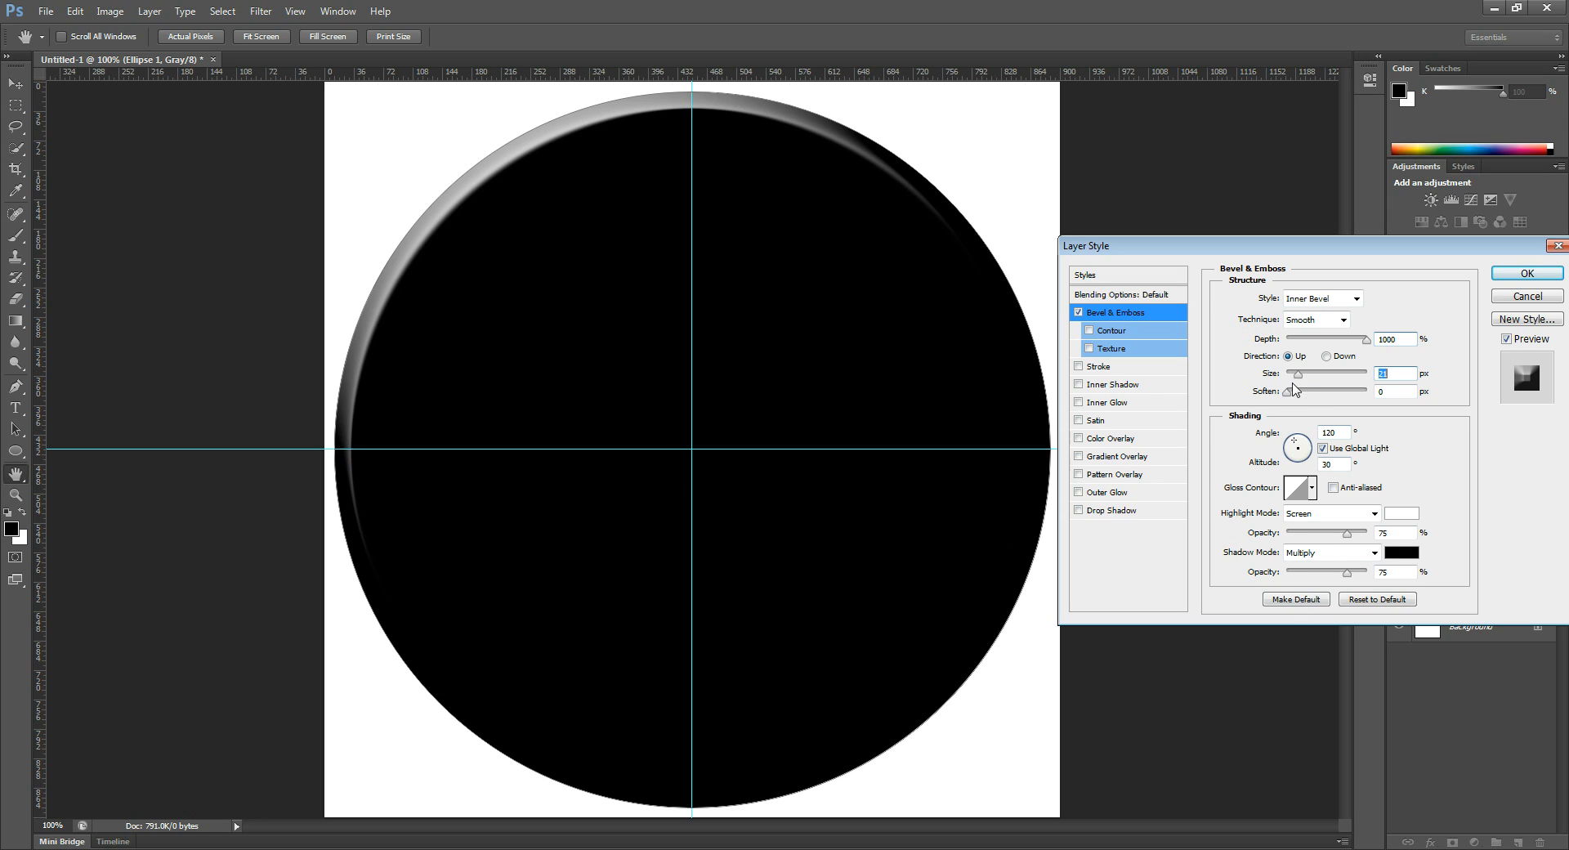
pyautogui.moveTo(1298, 381); pyautogui.dragTo(1299, 379)
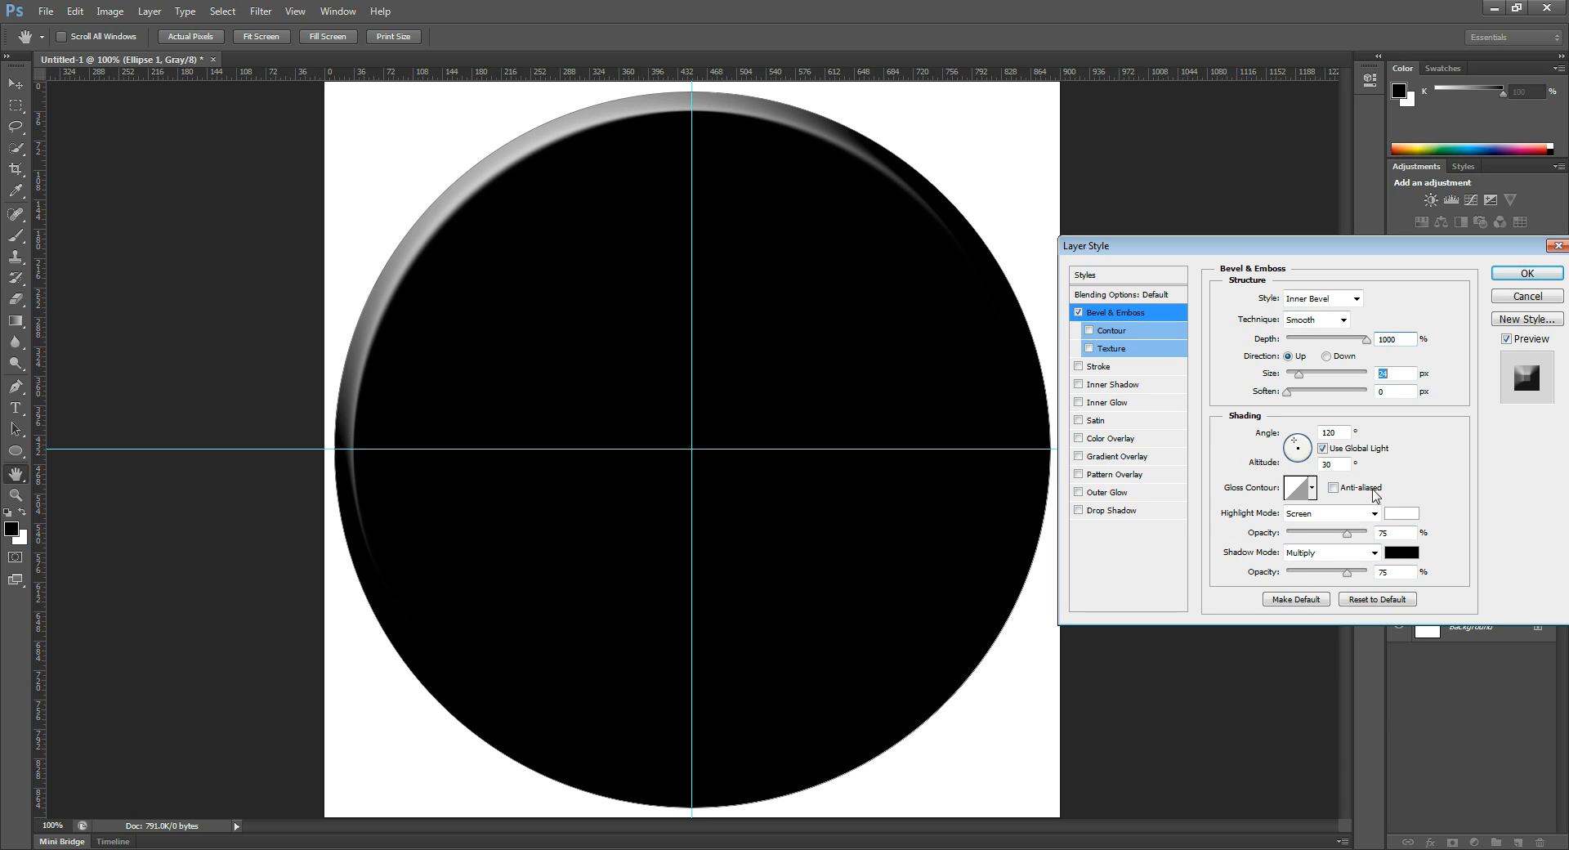
# Step: Set the bevel's light to angle 90° and altitude 5°, and both its highlight and shadow modes to Normal
pyautogui.click(1296, 438)
pyautogui.moveTo(1298, 439); pyautogui.dragTo(1298, 435)
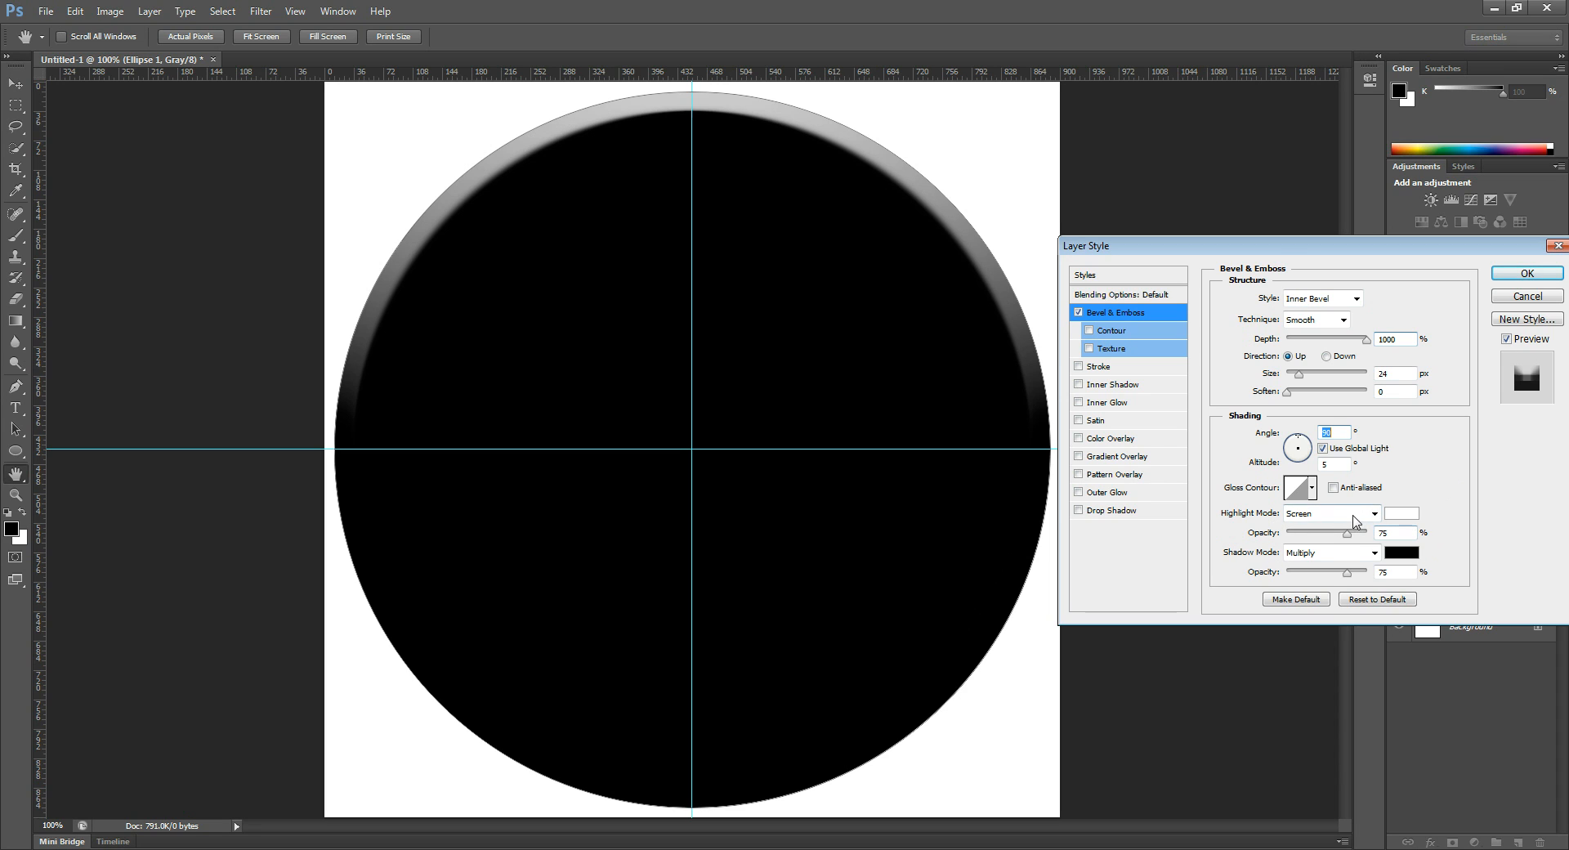
pyautogui.click(1355, 515)
pyautogui.click(1305, 99)
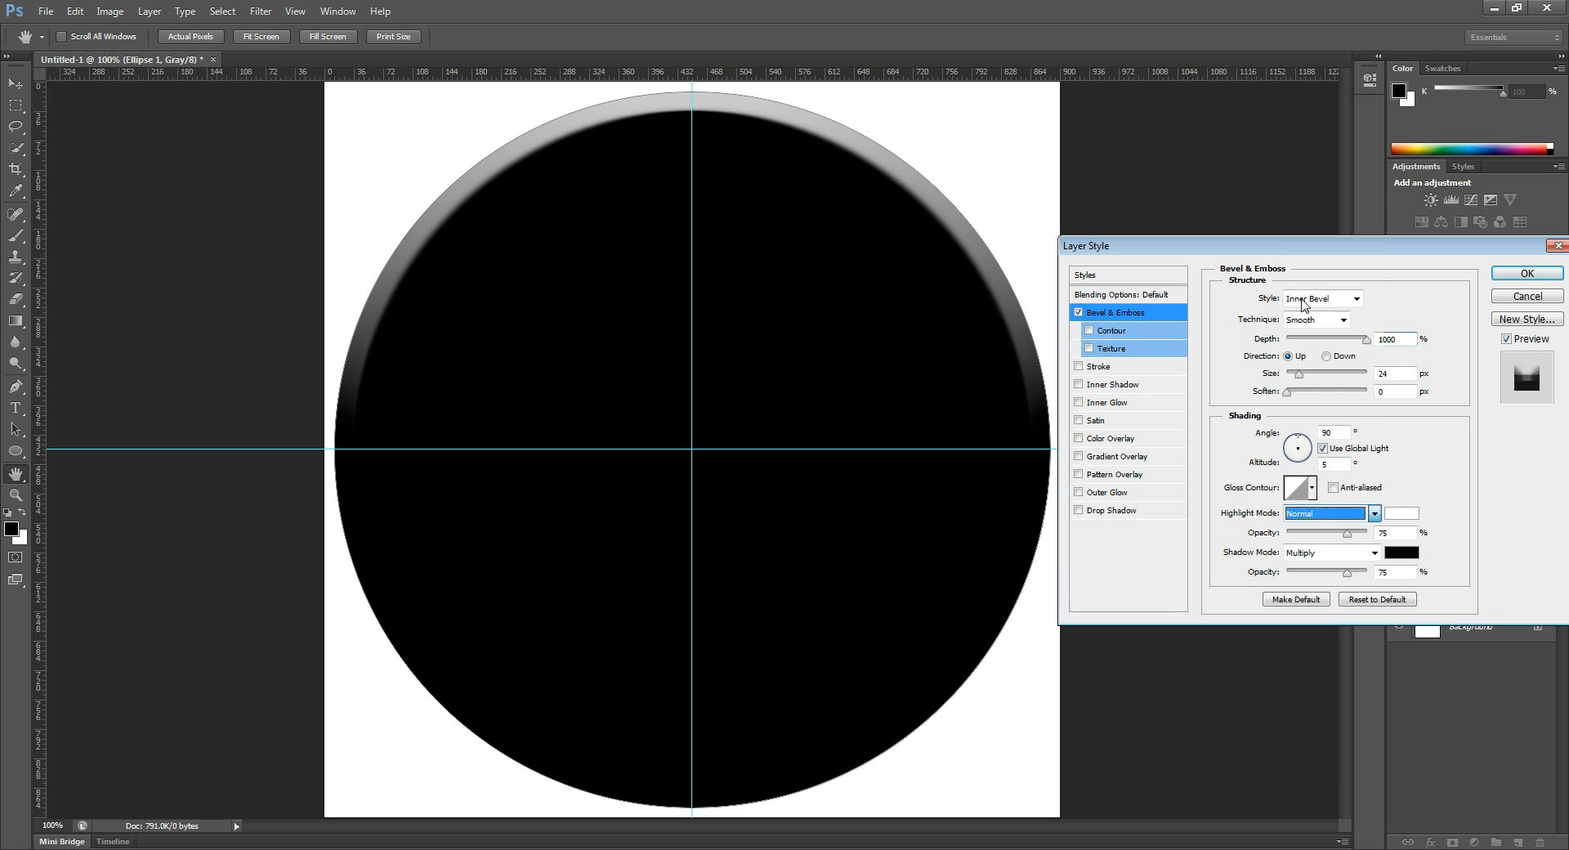
pyautogui.click(1334, 554)
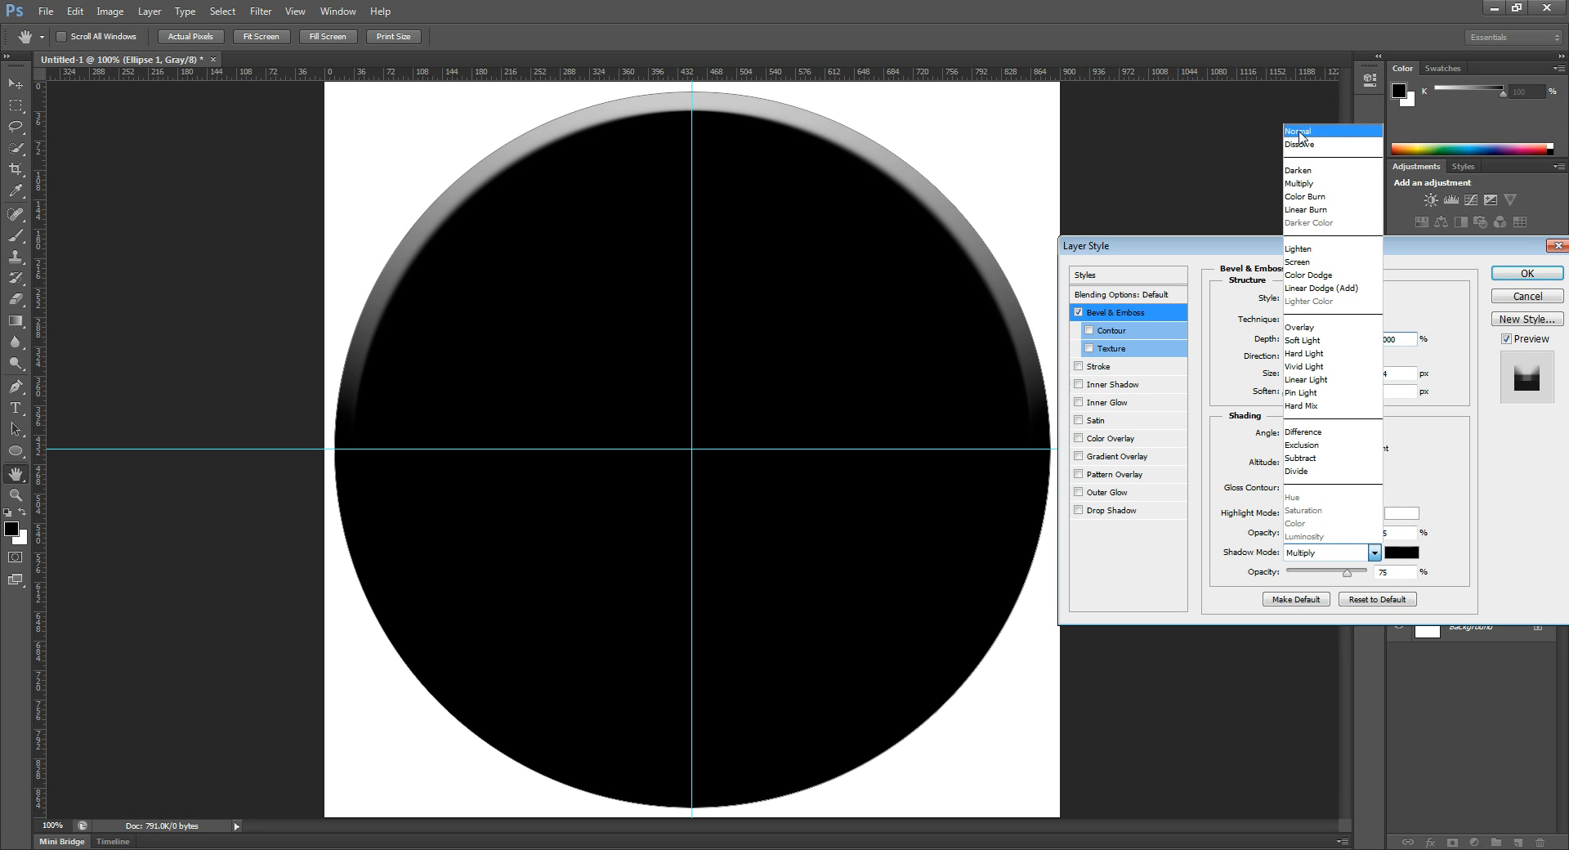
pyautogui.click(1299, 131)
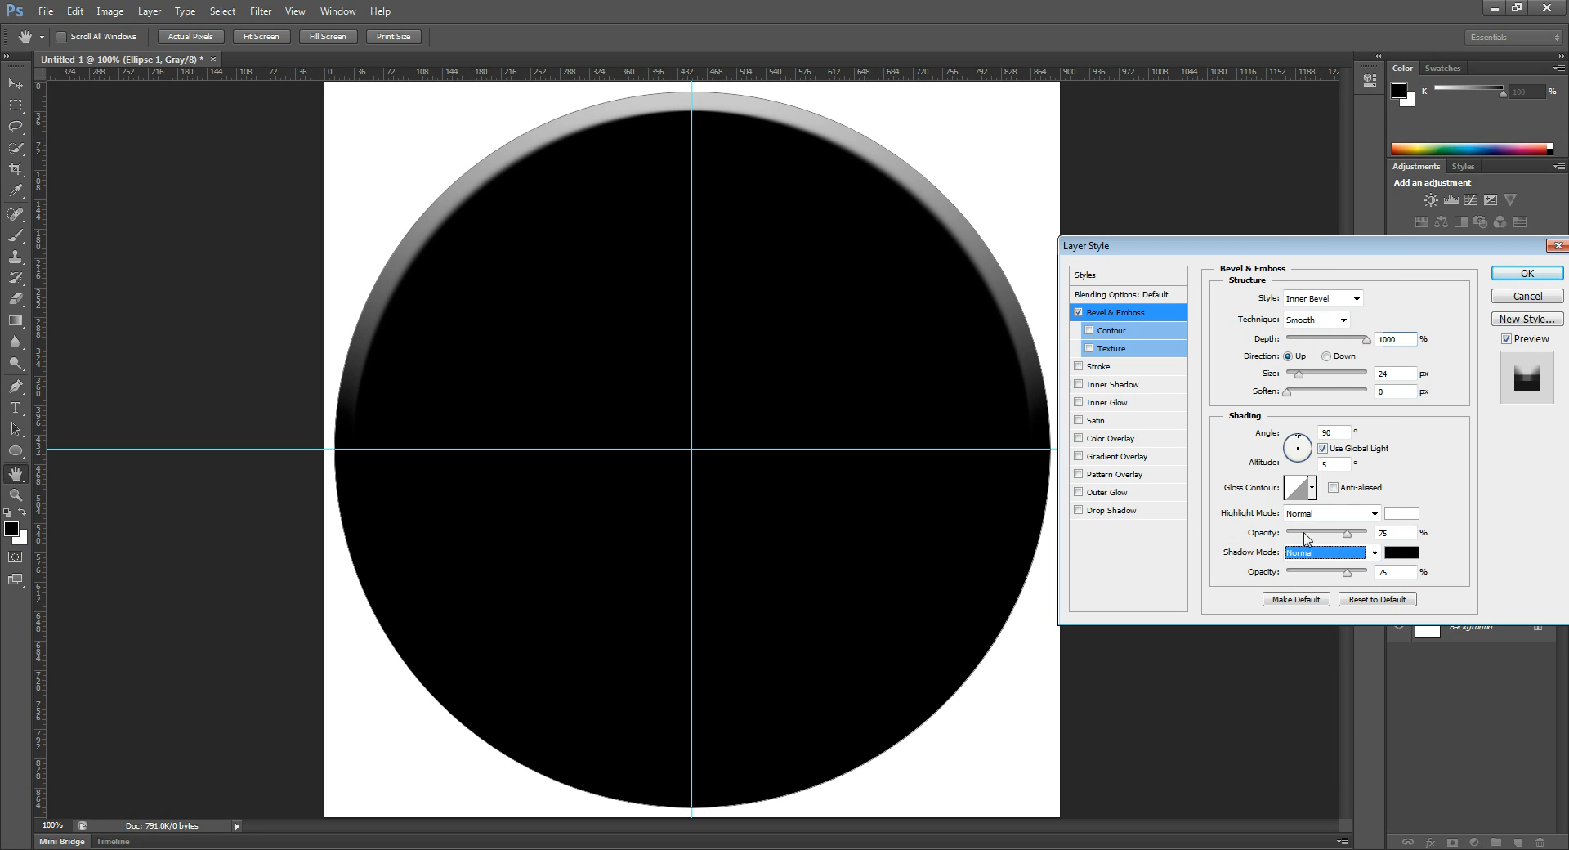
# Step: Set the bevel's highlight colour to dark grey and its shadow colour to grey 696868
pyautogui.click(1399, 514)
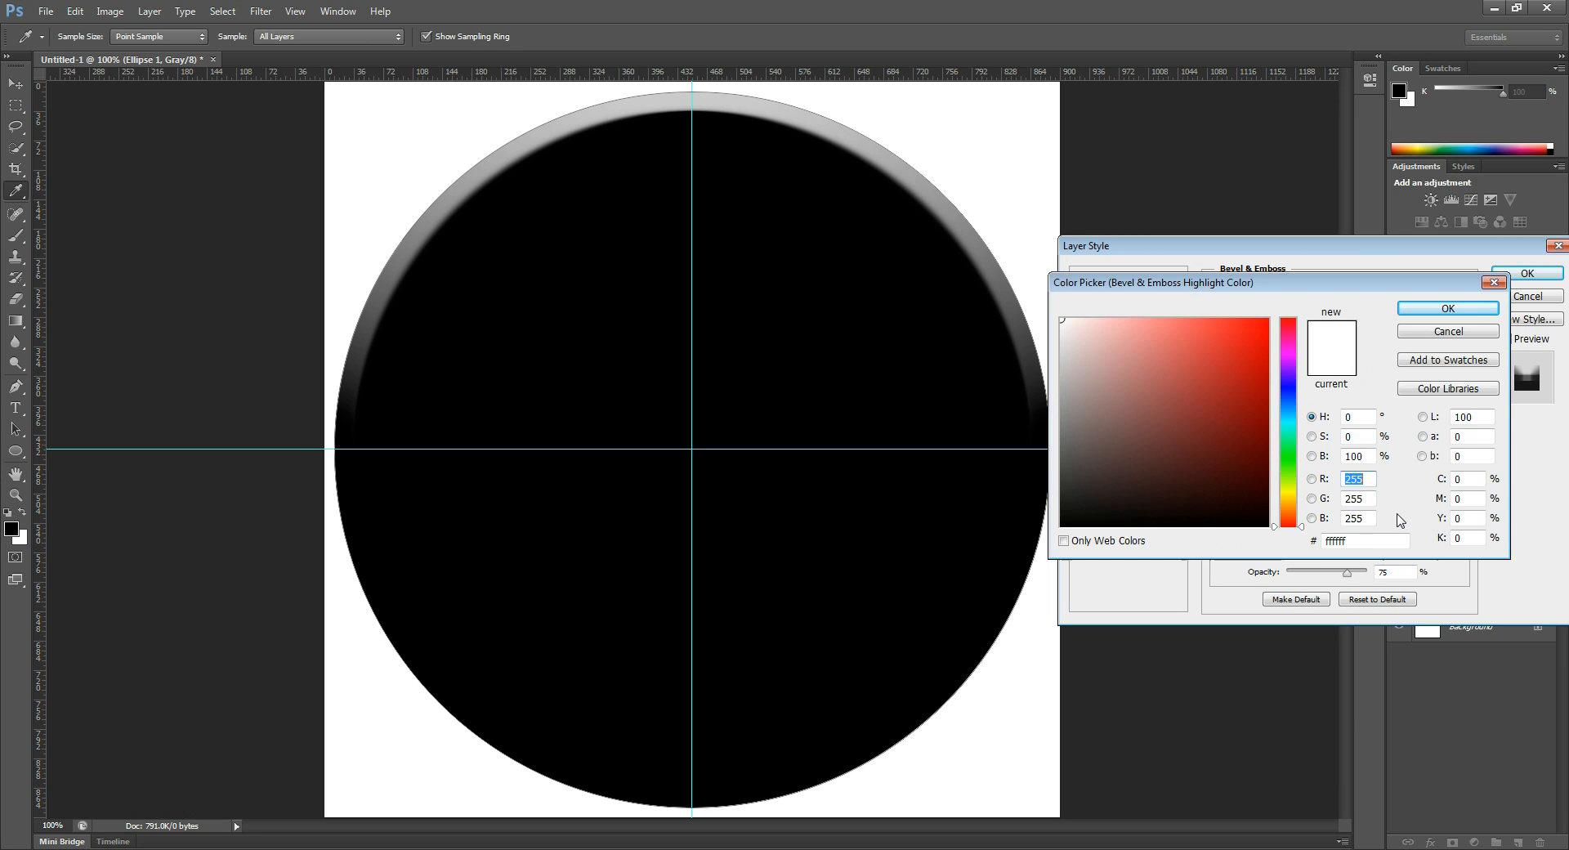
pyautogui.click(1064, 464)
pyautogui.click(1448, 308)
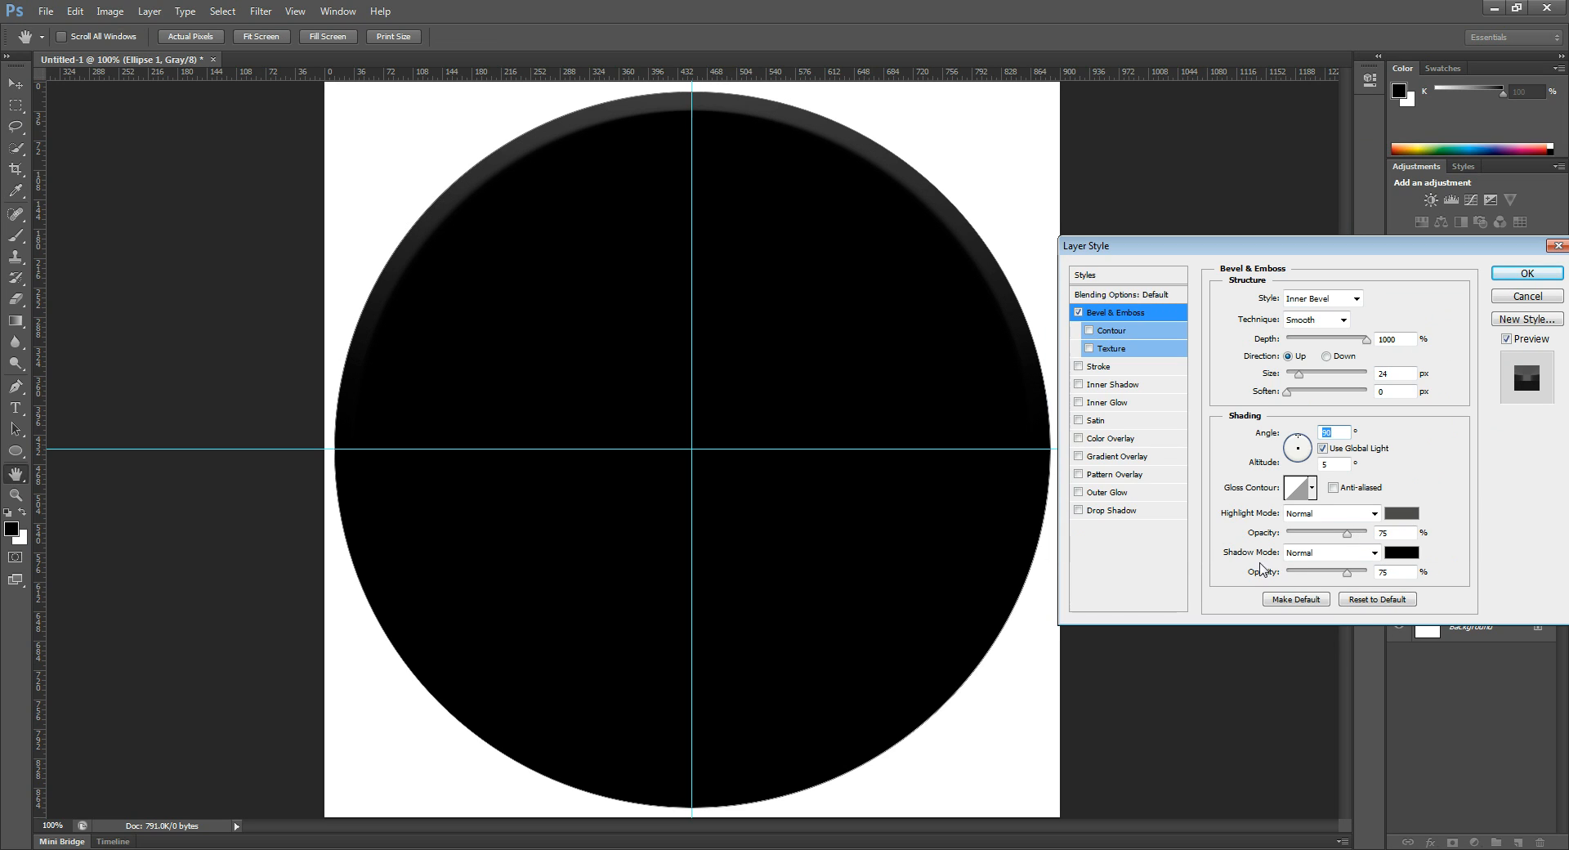
pyautogui.click(1404, 554)
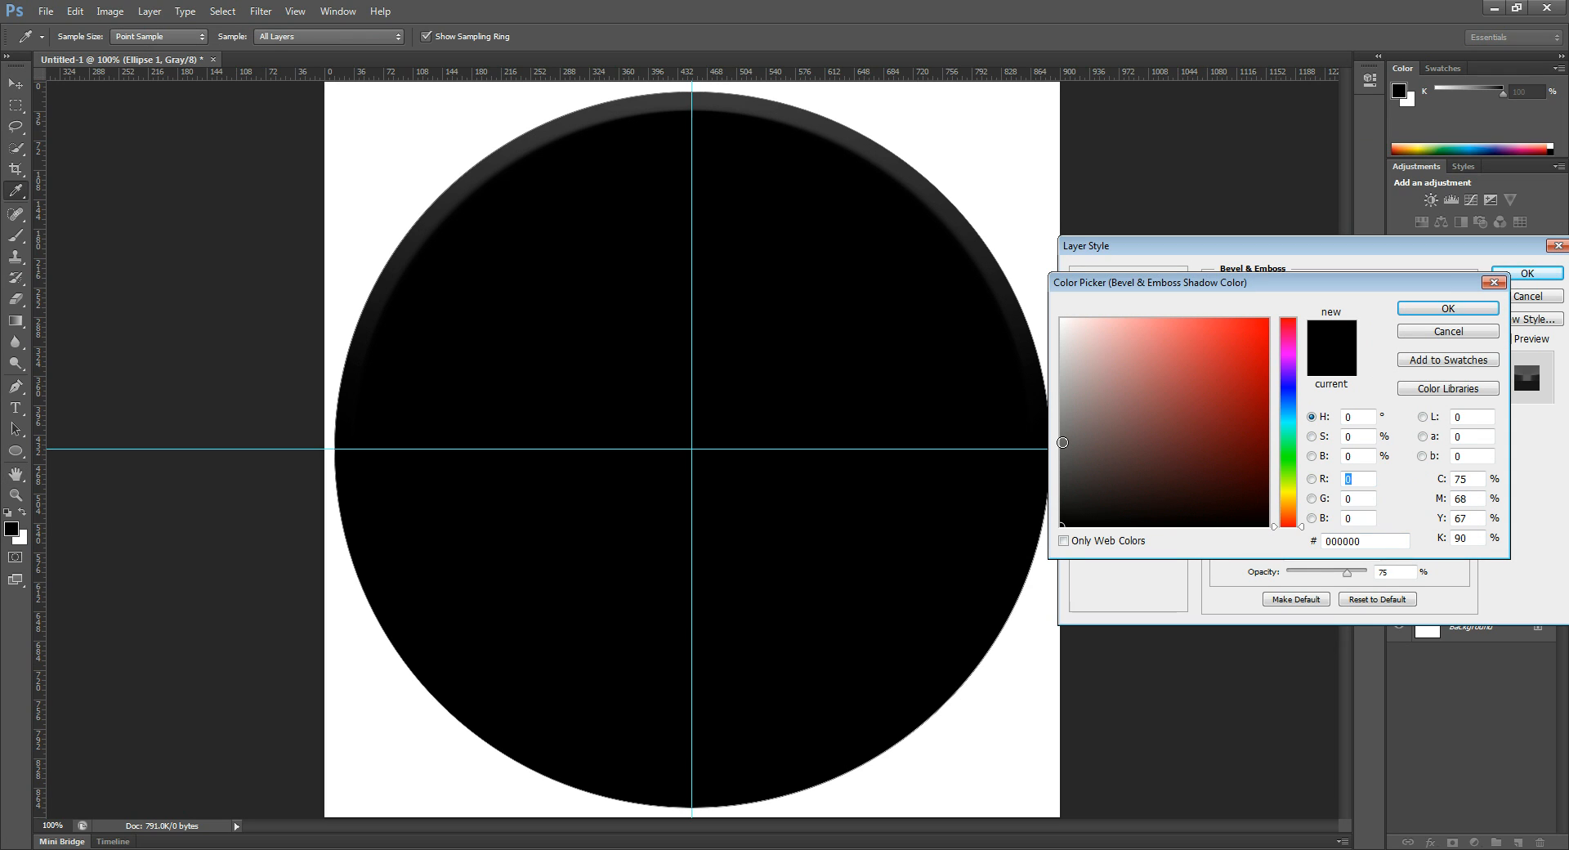
pyautogui.click(1062, 442)
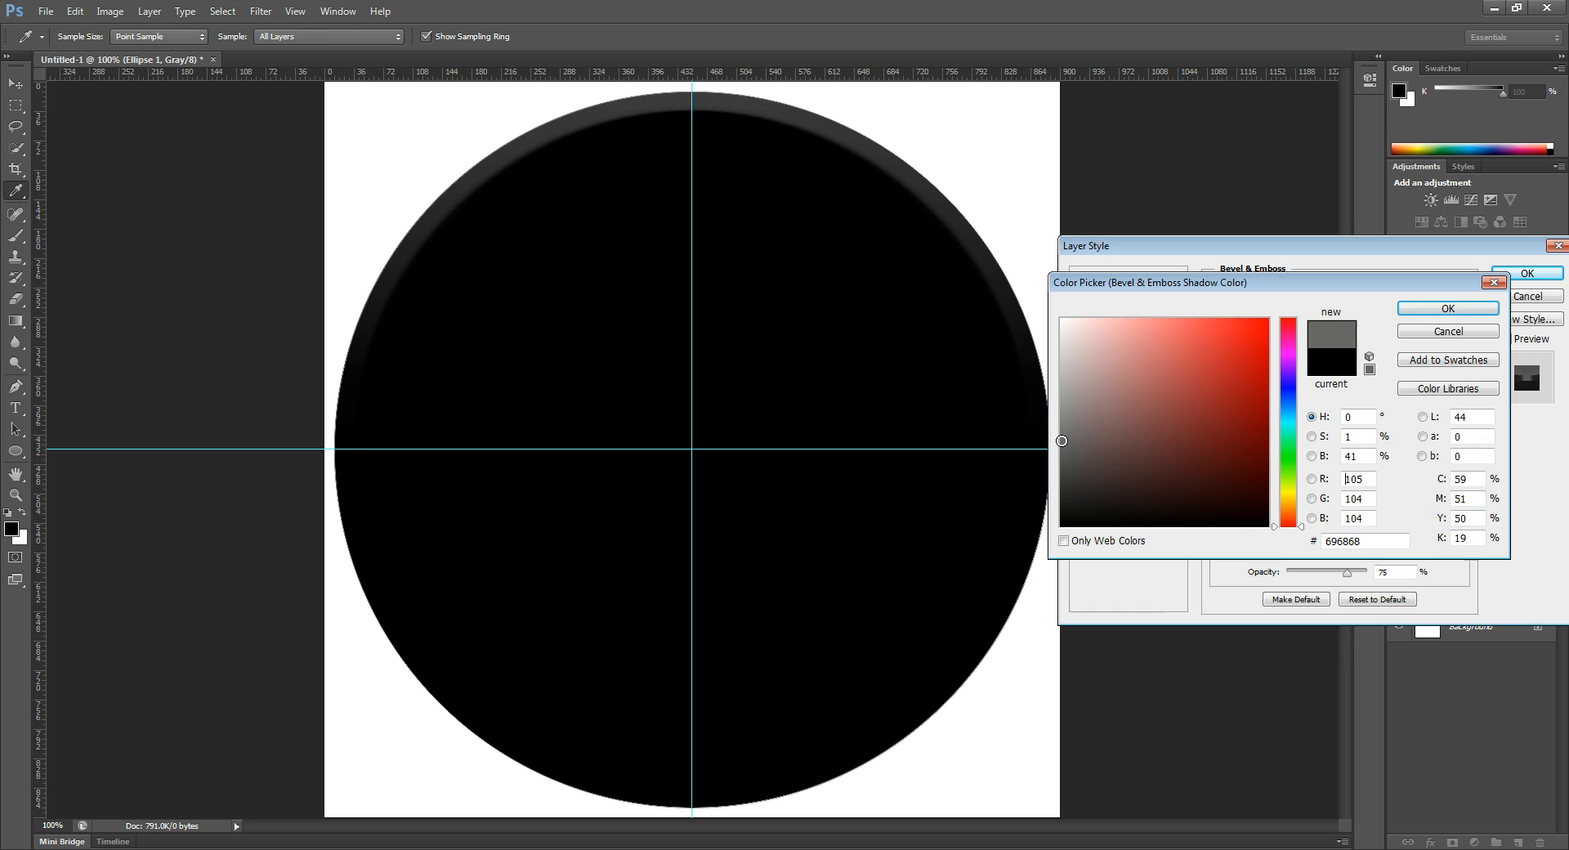
pyautogui.click(1447, 308)
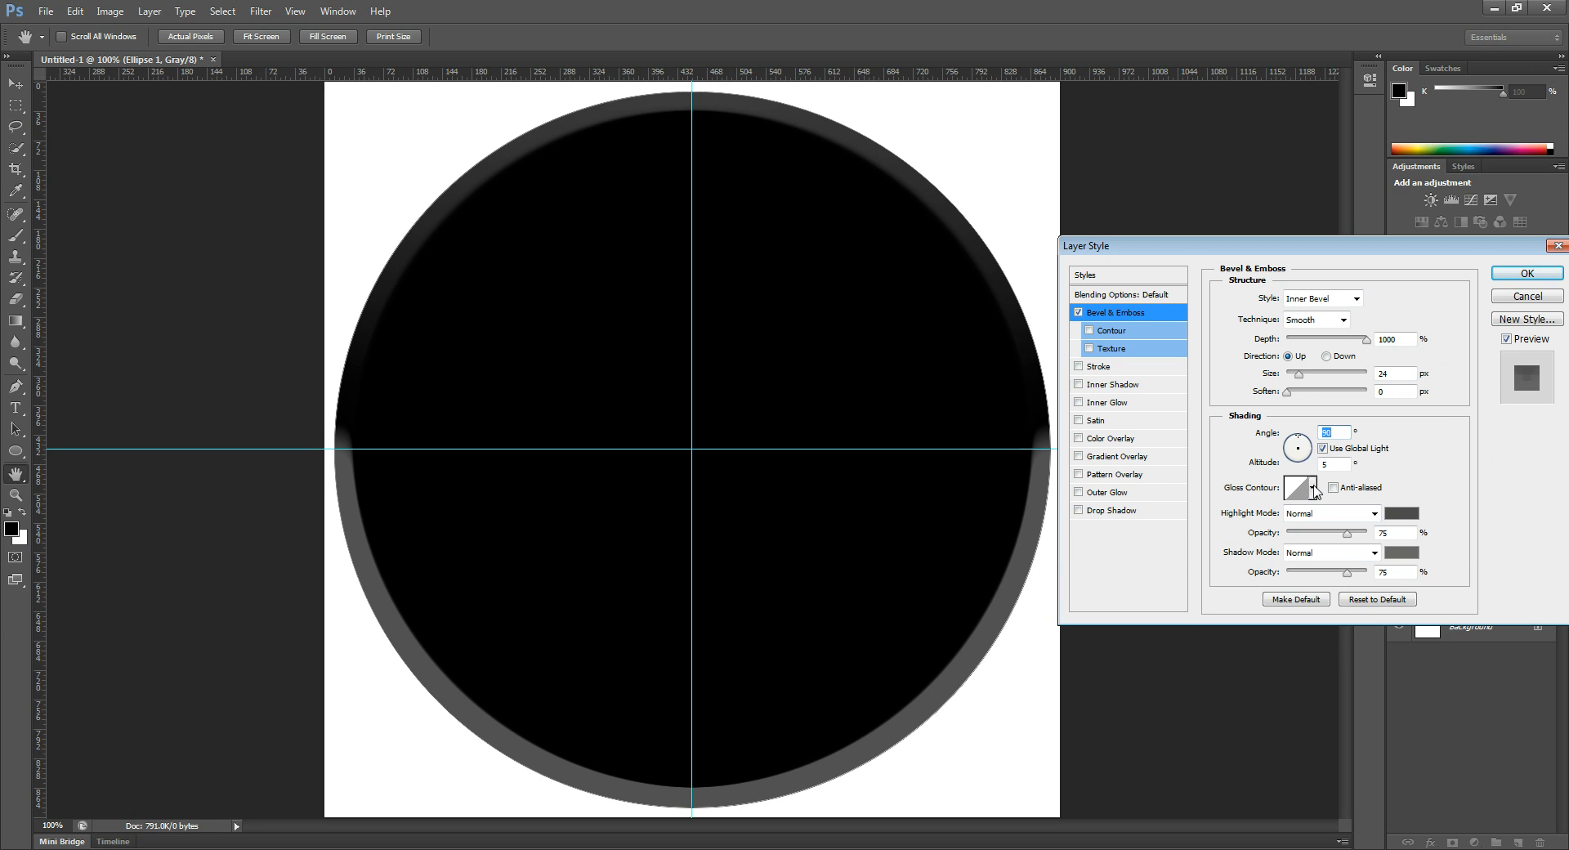
# Step: Choose Ring - Double as the bevel's gloss contour
pyautogui.click(1311, 488)
pyautogui.click(1370, 610)
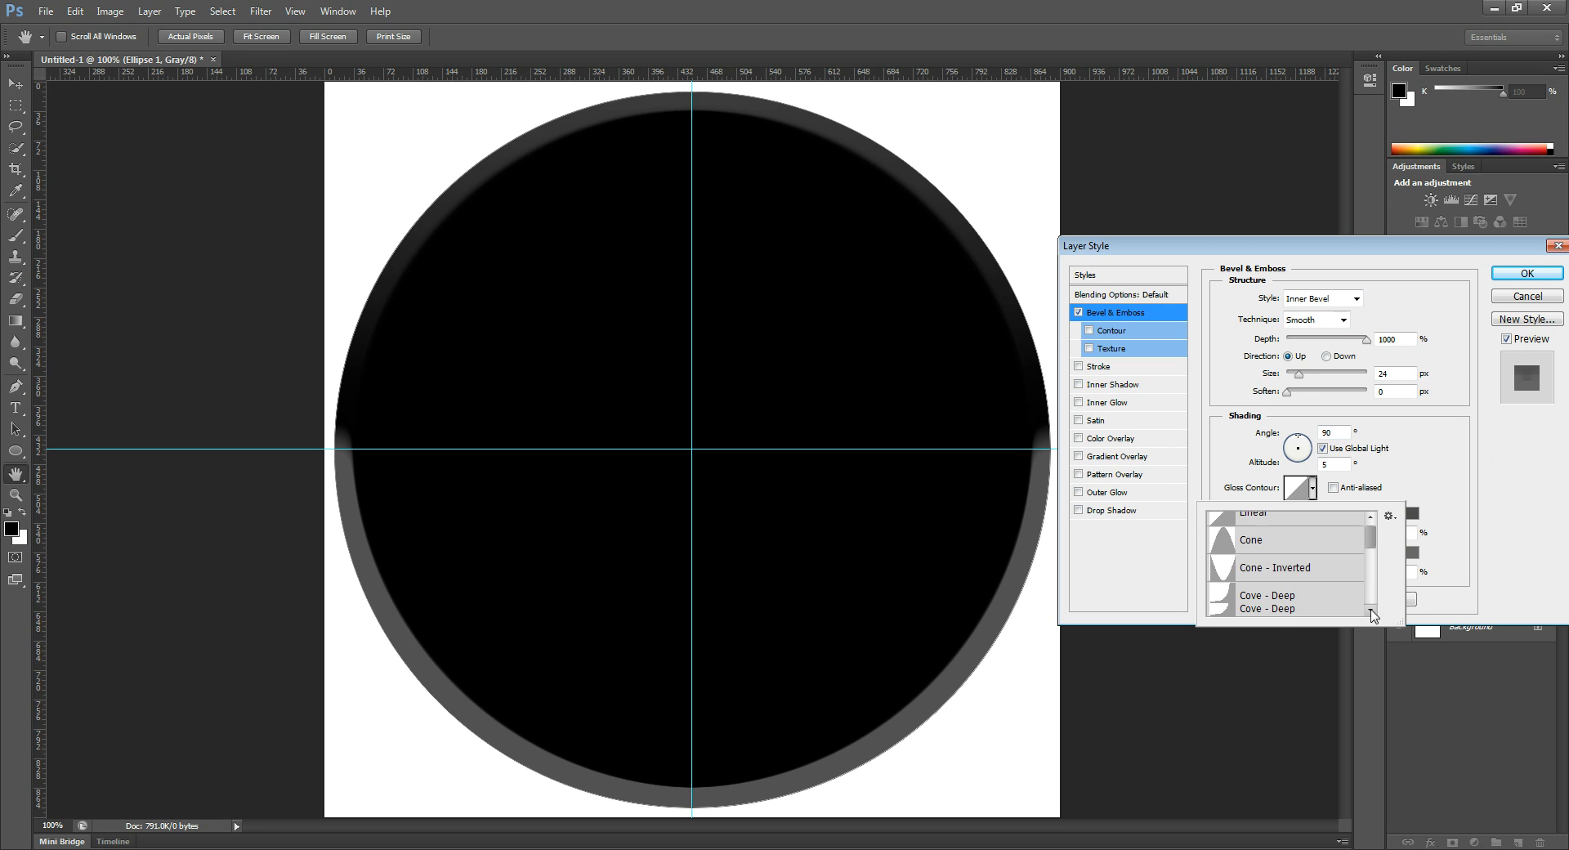
pyautogui.click(1370, 610)
pyautogui.click(1370, 609)
pyautogui.click(1371, 609)
pyautogui.click(1371, 610)
pyautogui.click(1370, 609)
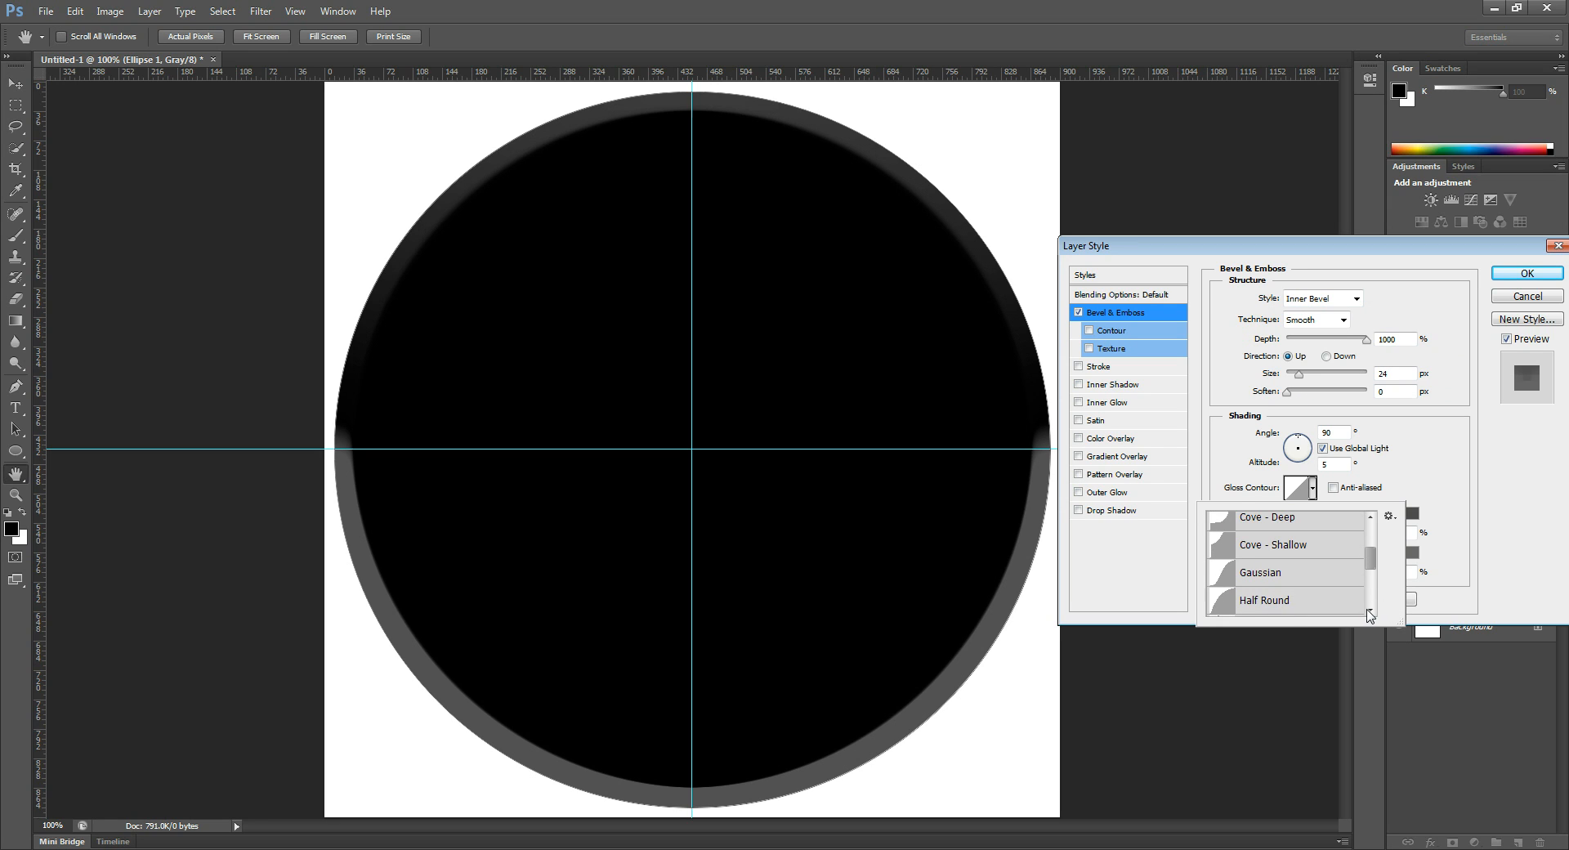
pyautogui.click(1370, 609)
pyautogui.click(1371, 610)
pyautogui.click(1371, 609)
pyautogui.click(1370, 610)
pyautogui.click(1370, 609)
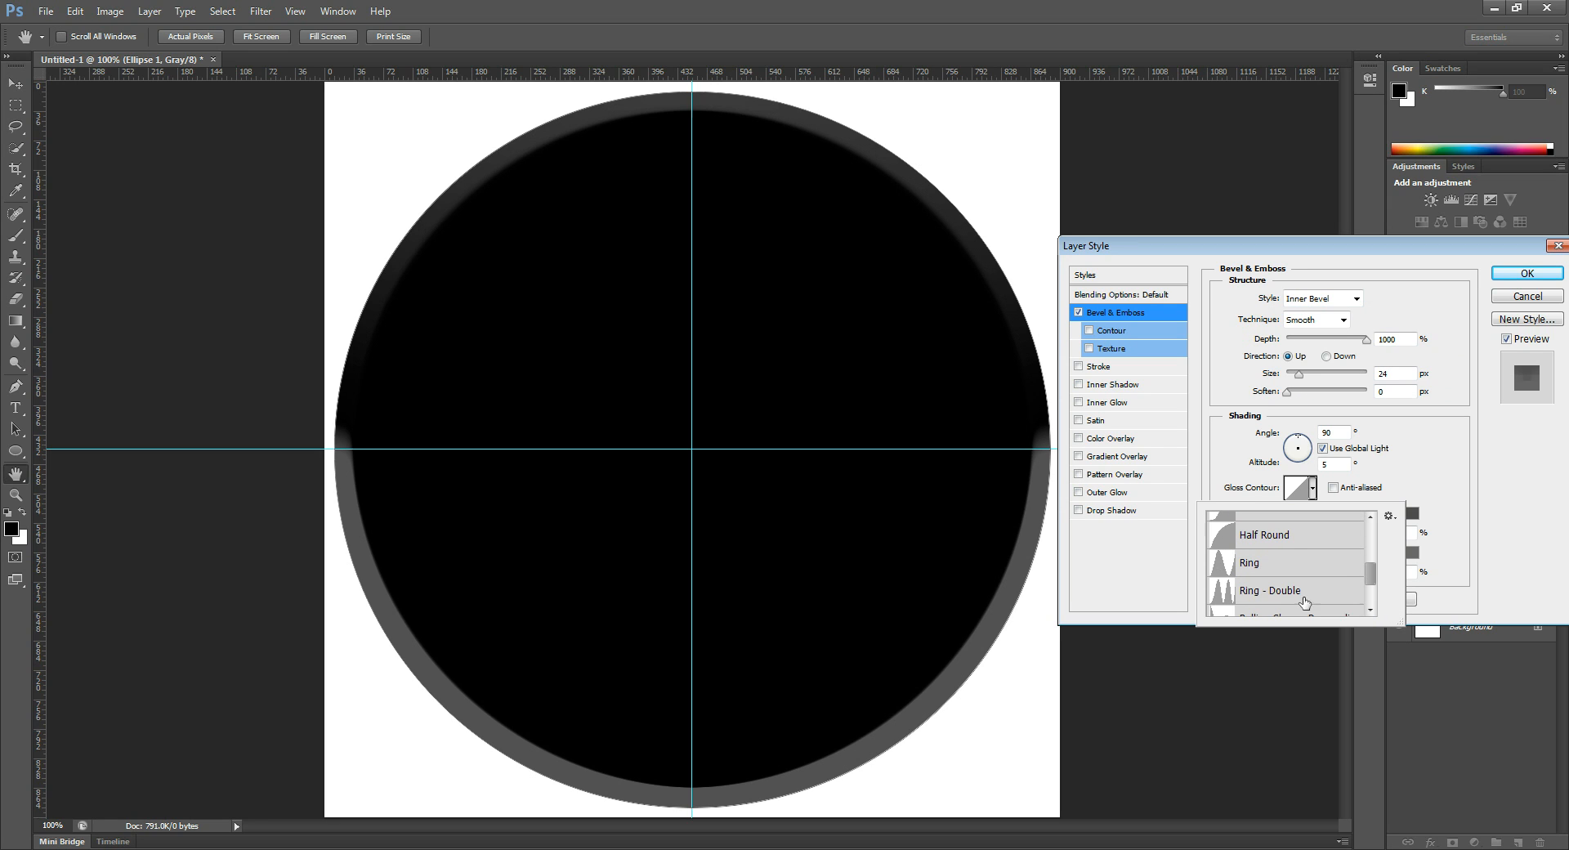
pyautogui.click(1324, 588)
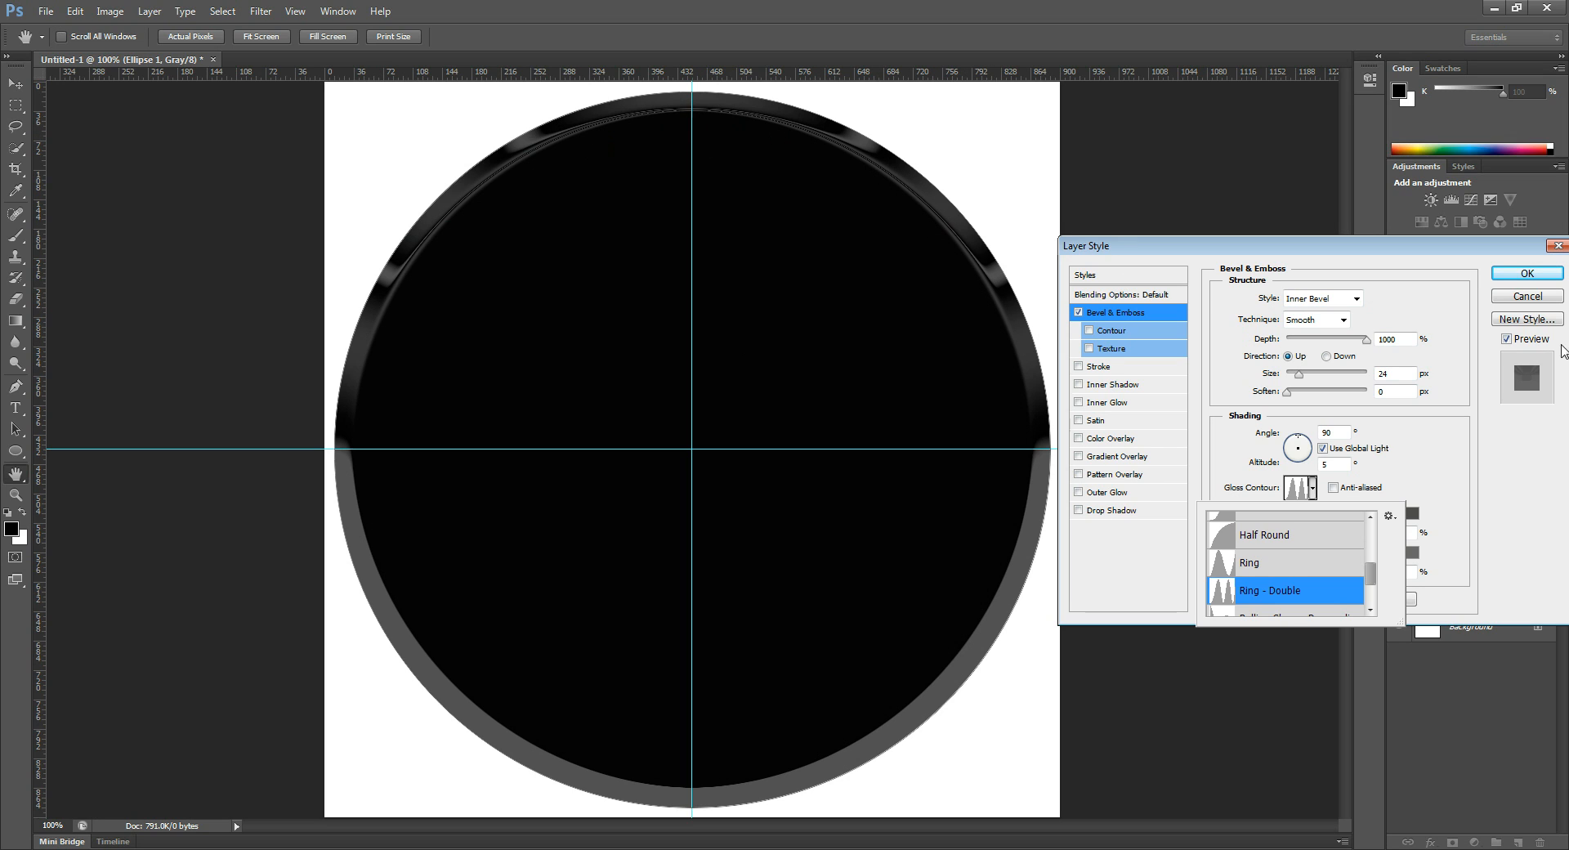
pyautogui.click(1525, 473)
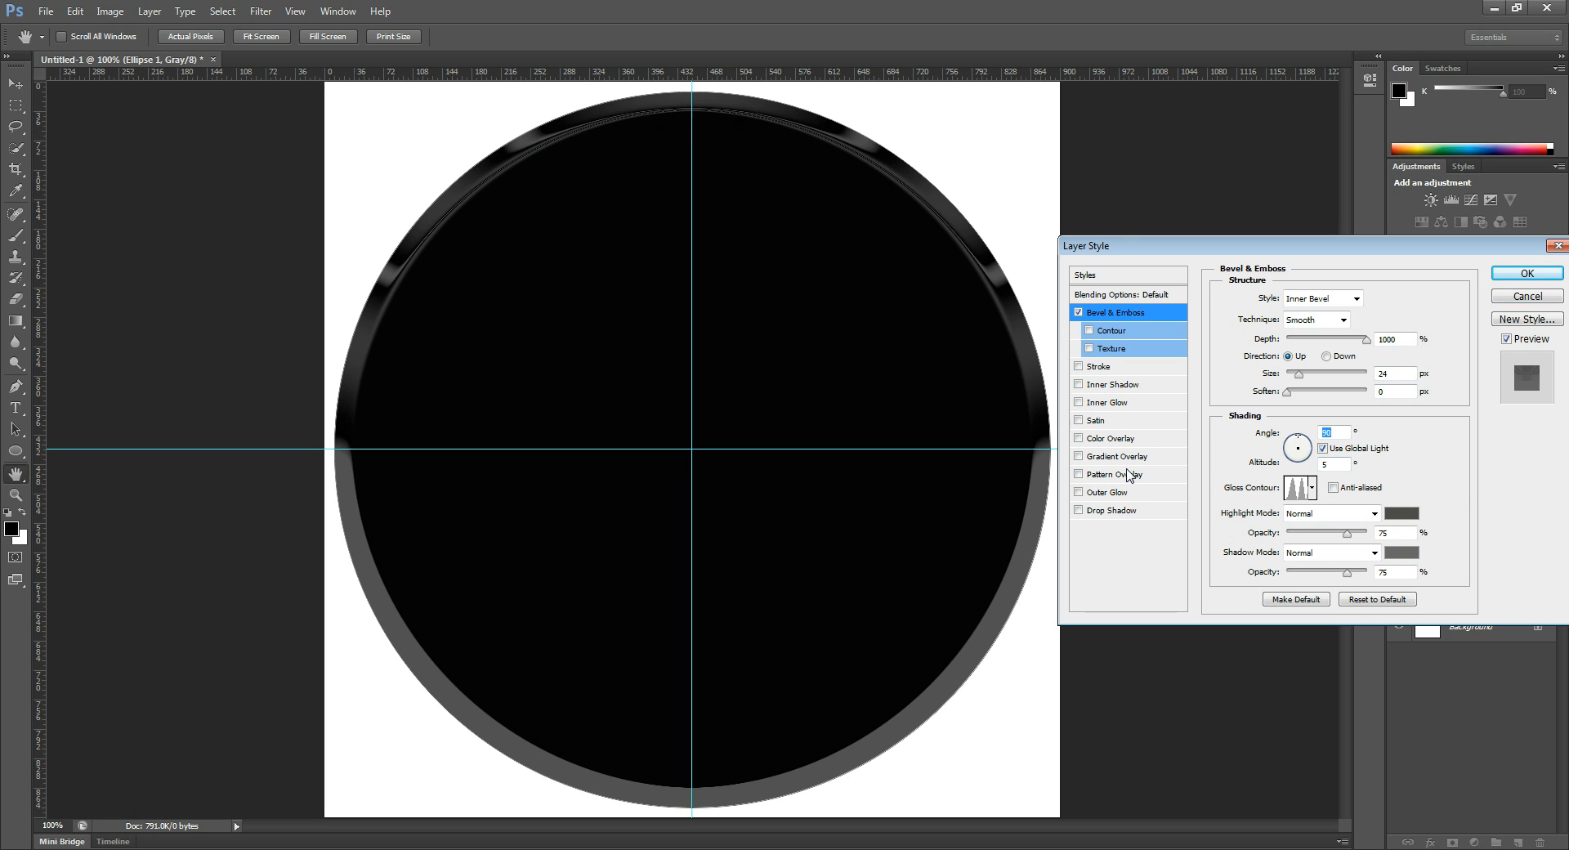
# Step: Add a white Color Overlay to the circle and apply the layer style
pyautogui.click(1079, 439)
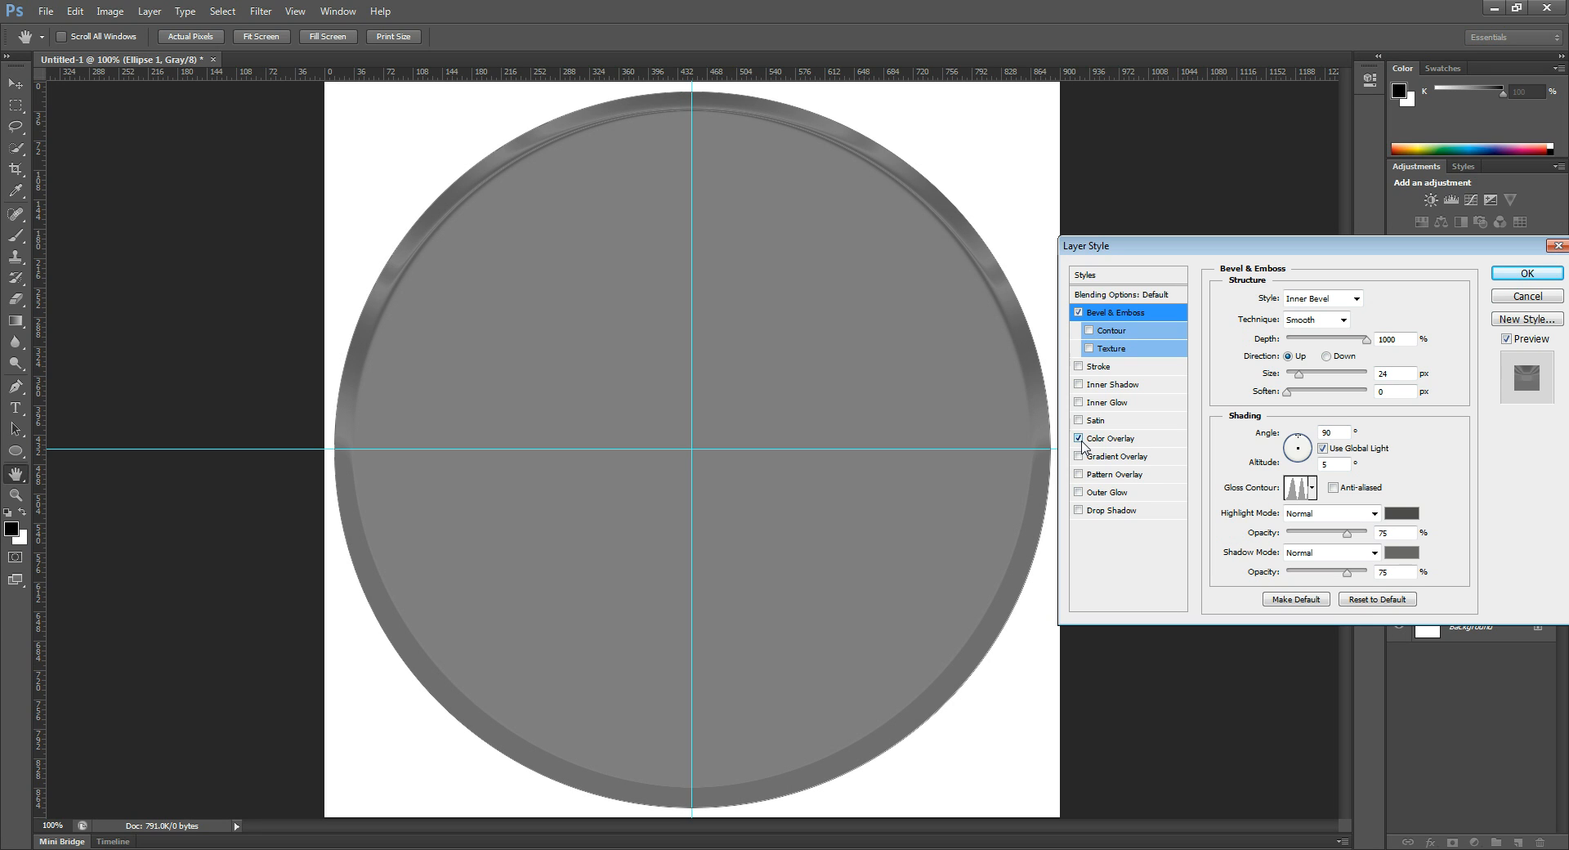
pyautogui.click(1099, 442)
pyautogui.click(1390, 304)
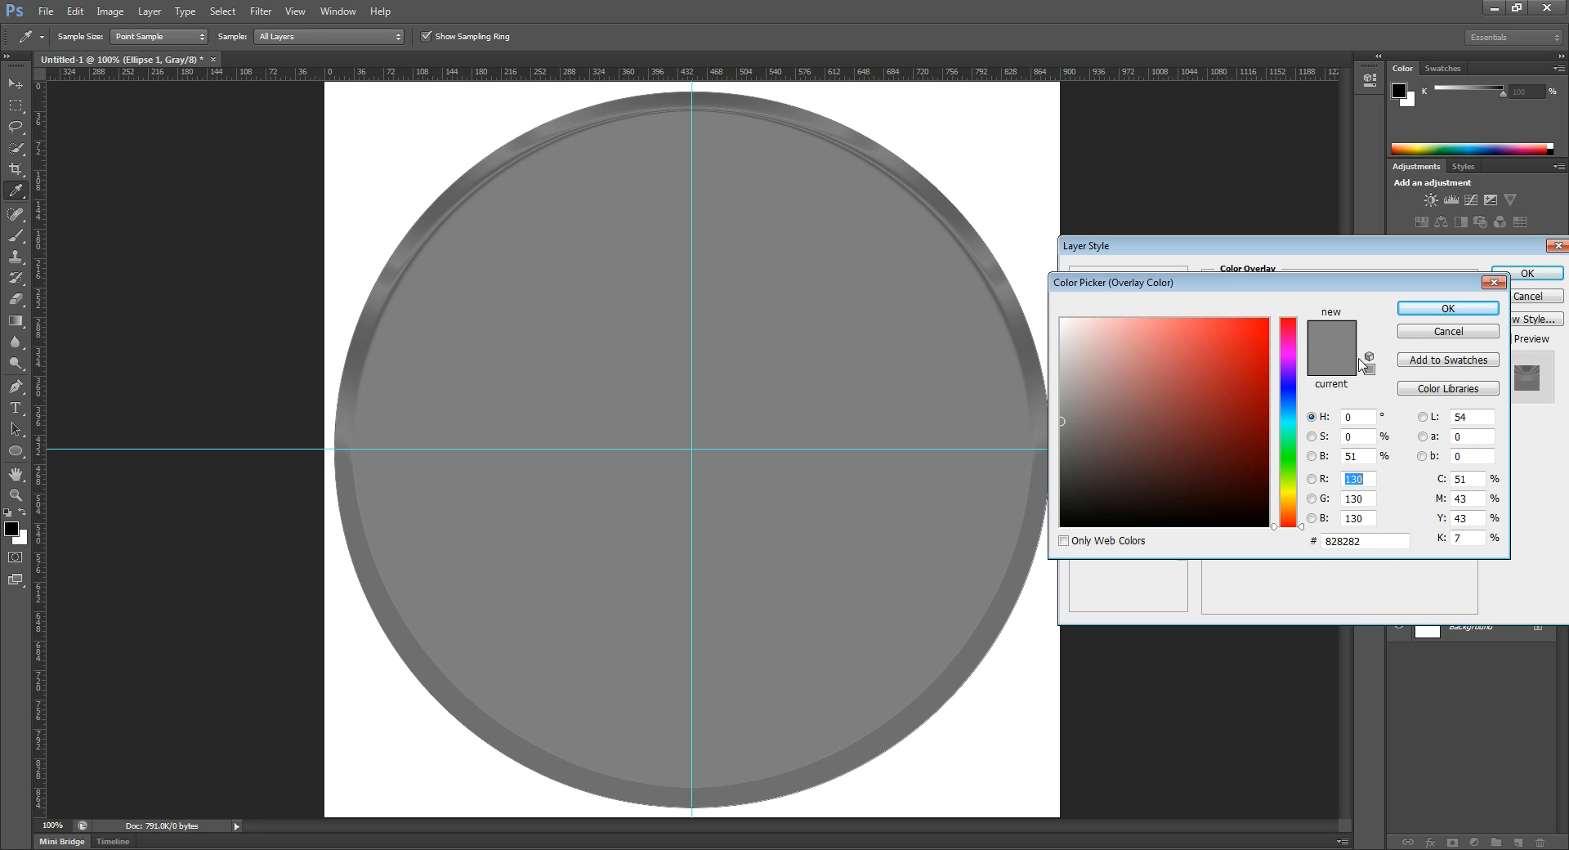
pyautogui.moveTo(1156, 400); pyautogui.dragTo(1003, 301)
pyautogui.click(1451, 311)
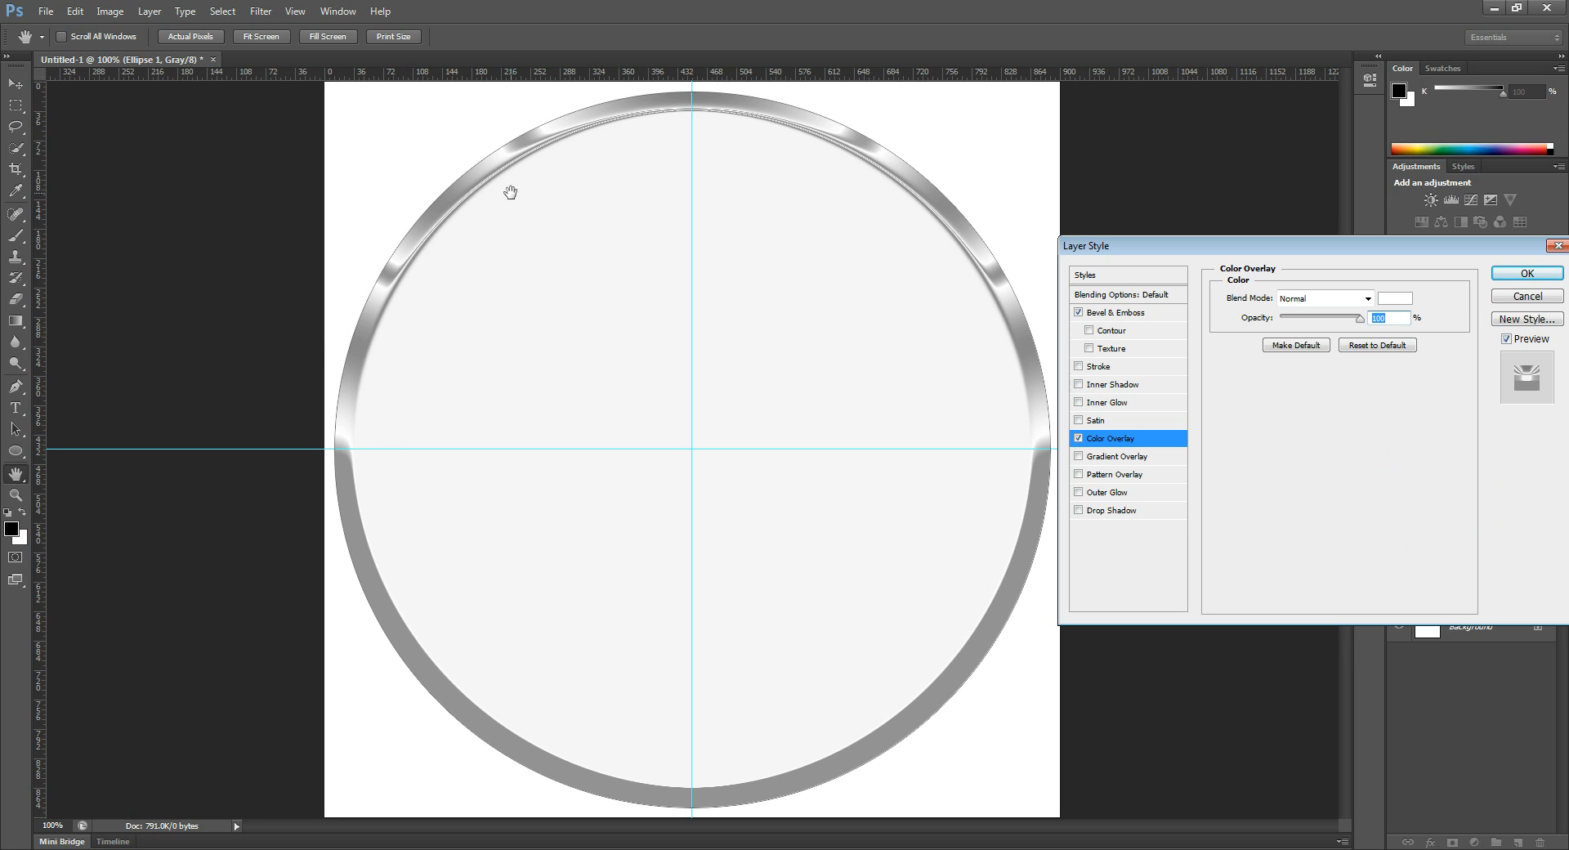
pyautogui.click(1524, 274)
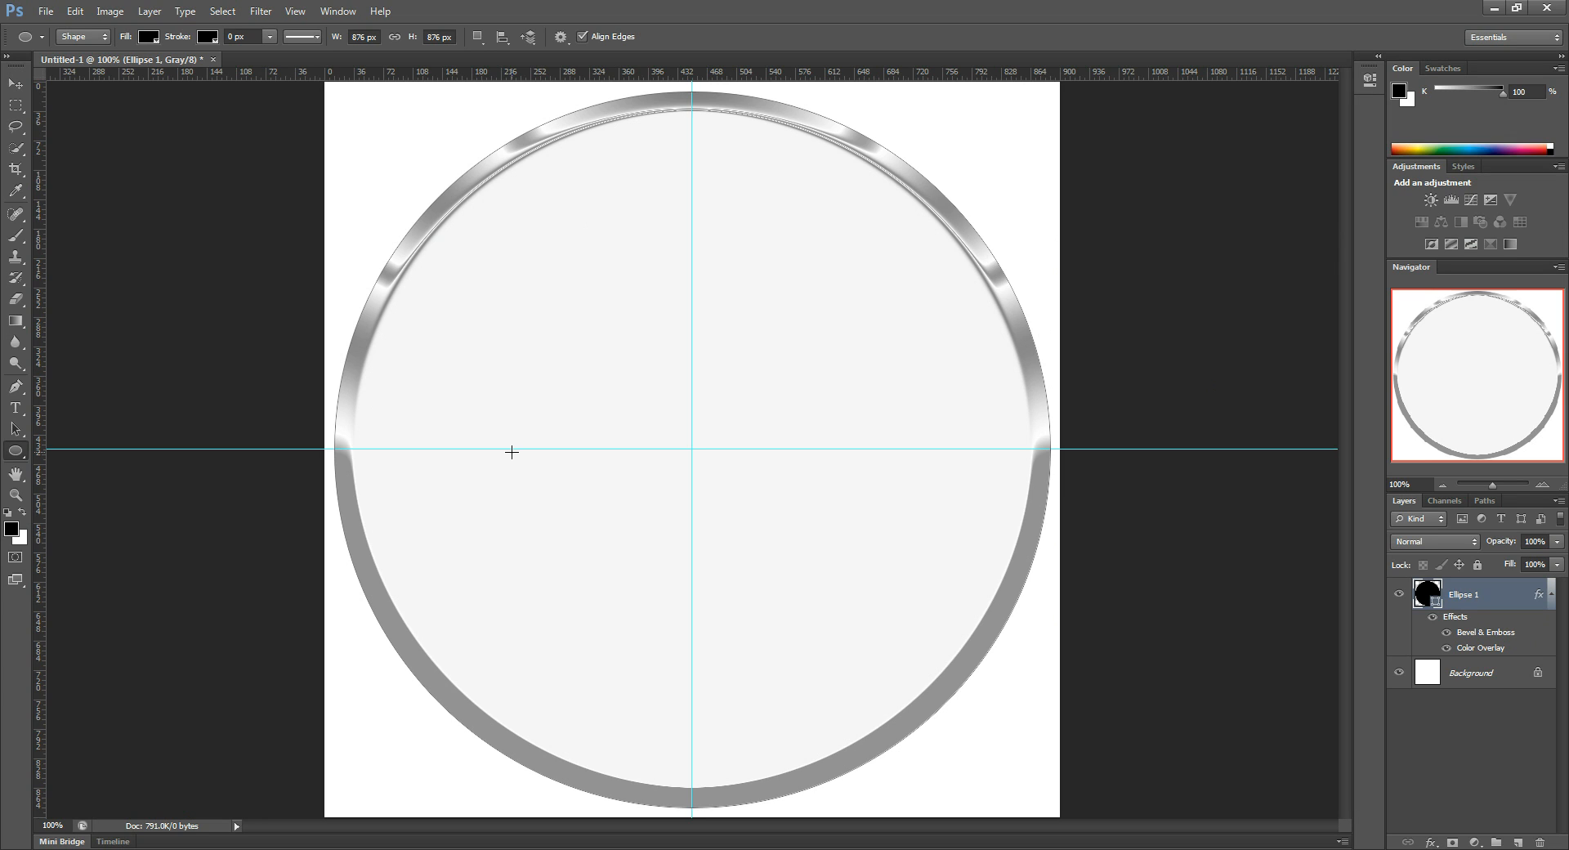
# Step: Draw an ellipse about 828 px wide, centred on the guide intersection, and copy the outer circle's layer style onto it
pyautogui.click(16, 452)
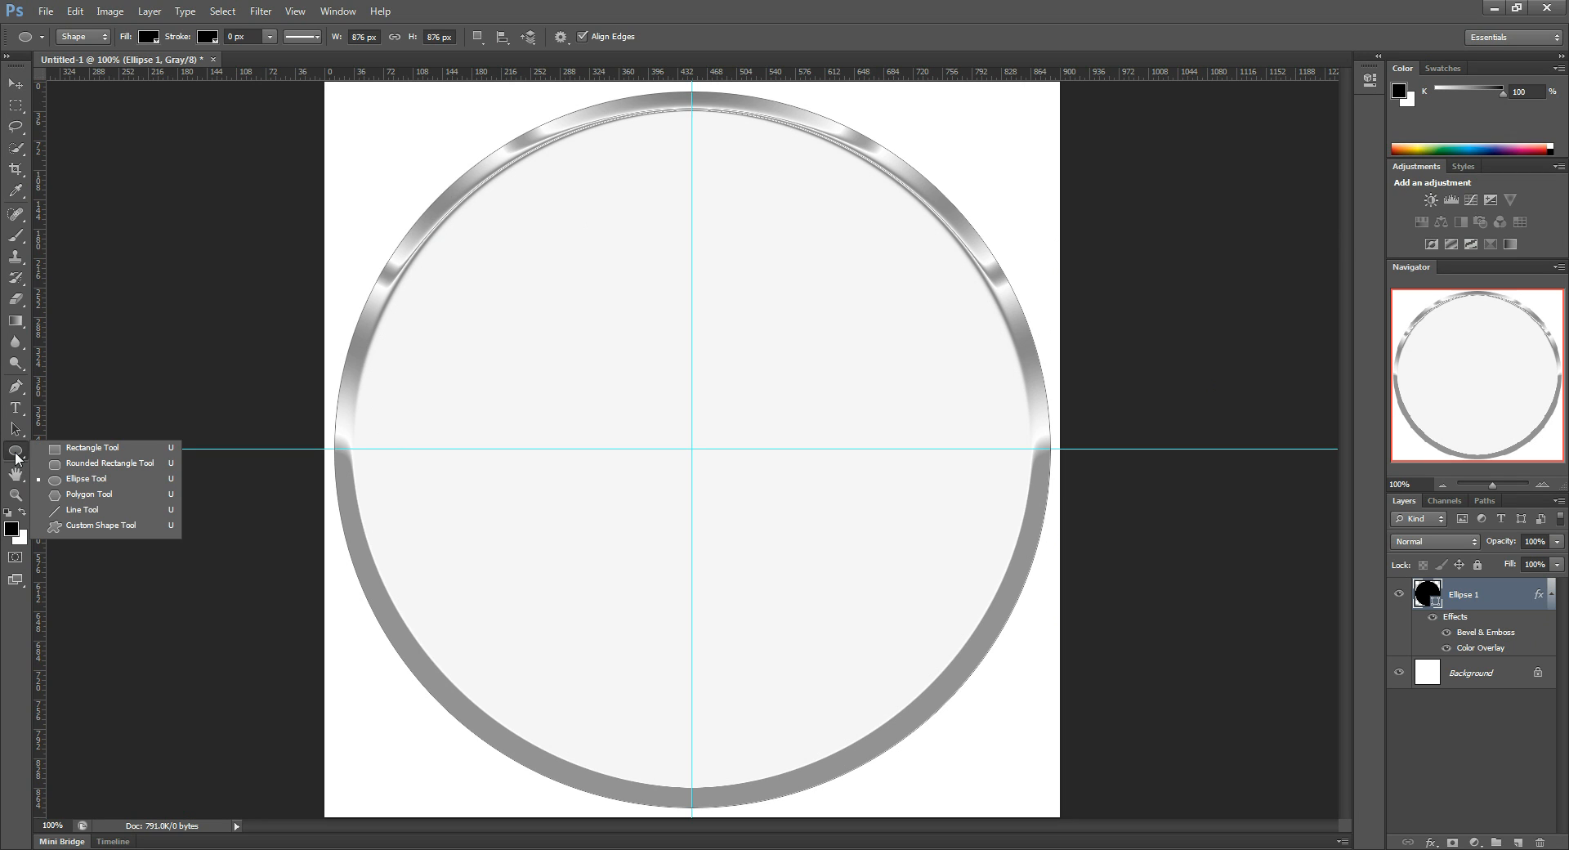
pyautogui.click(86, 479)
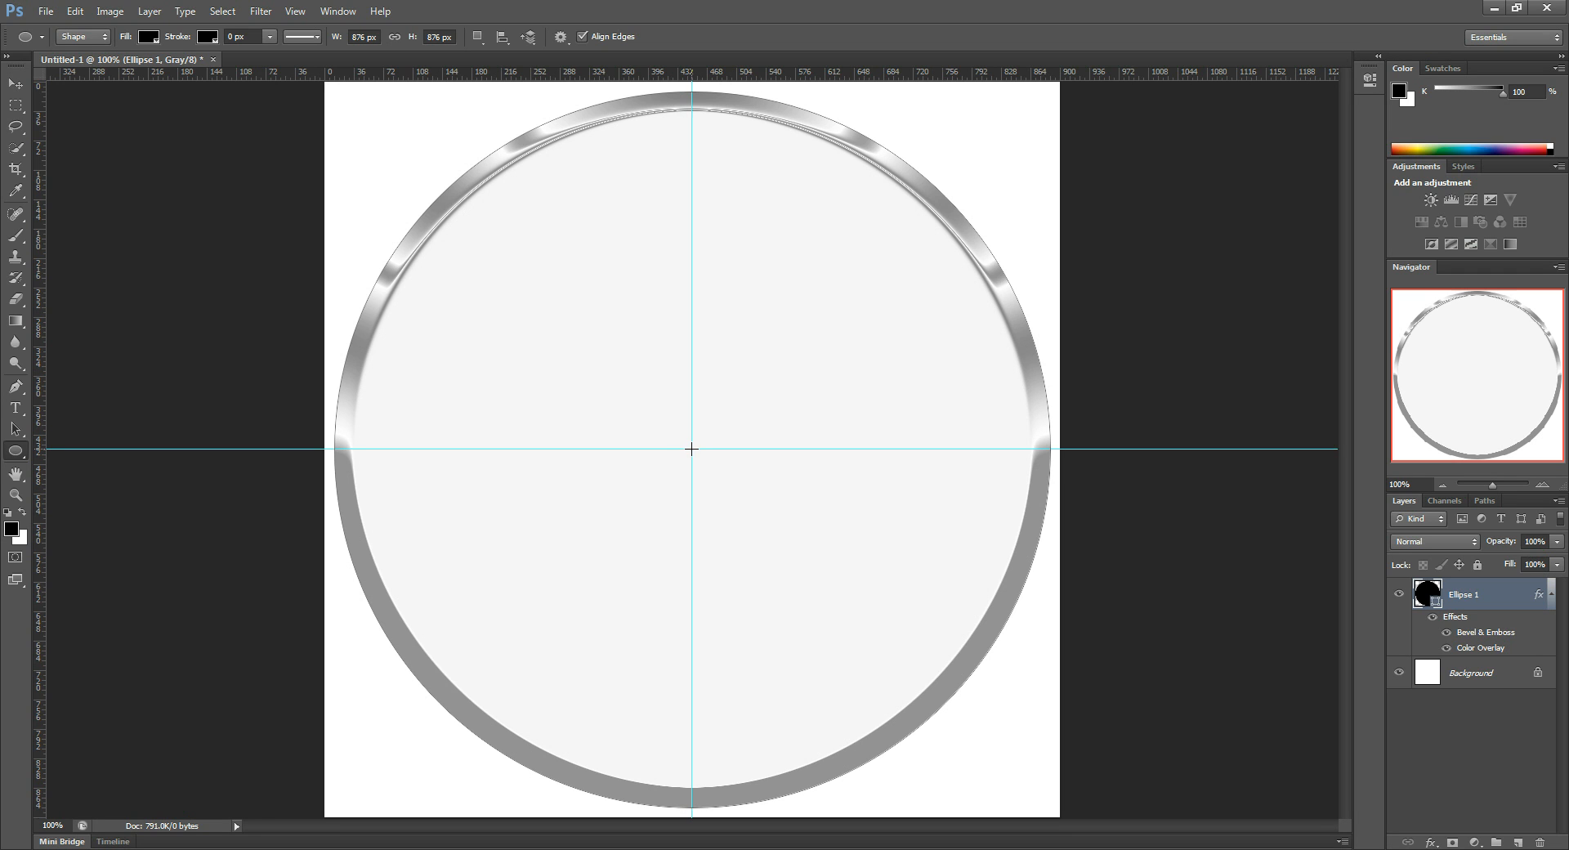
pyautogui.moveTo(691, 449); pyautogui.dragTo(1031, 64)
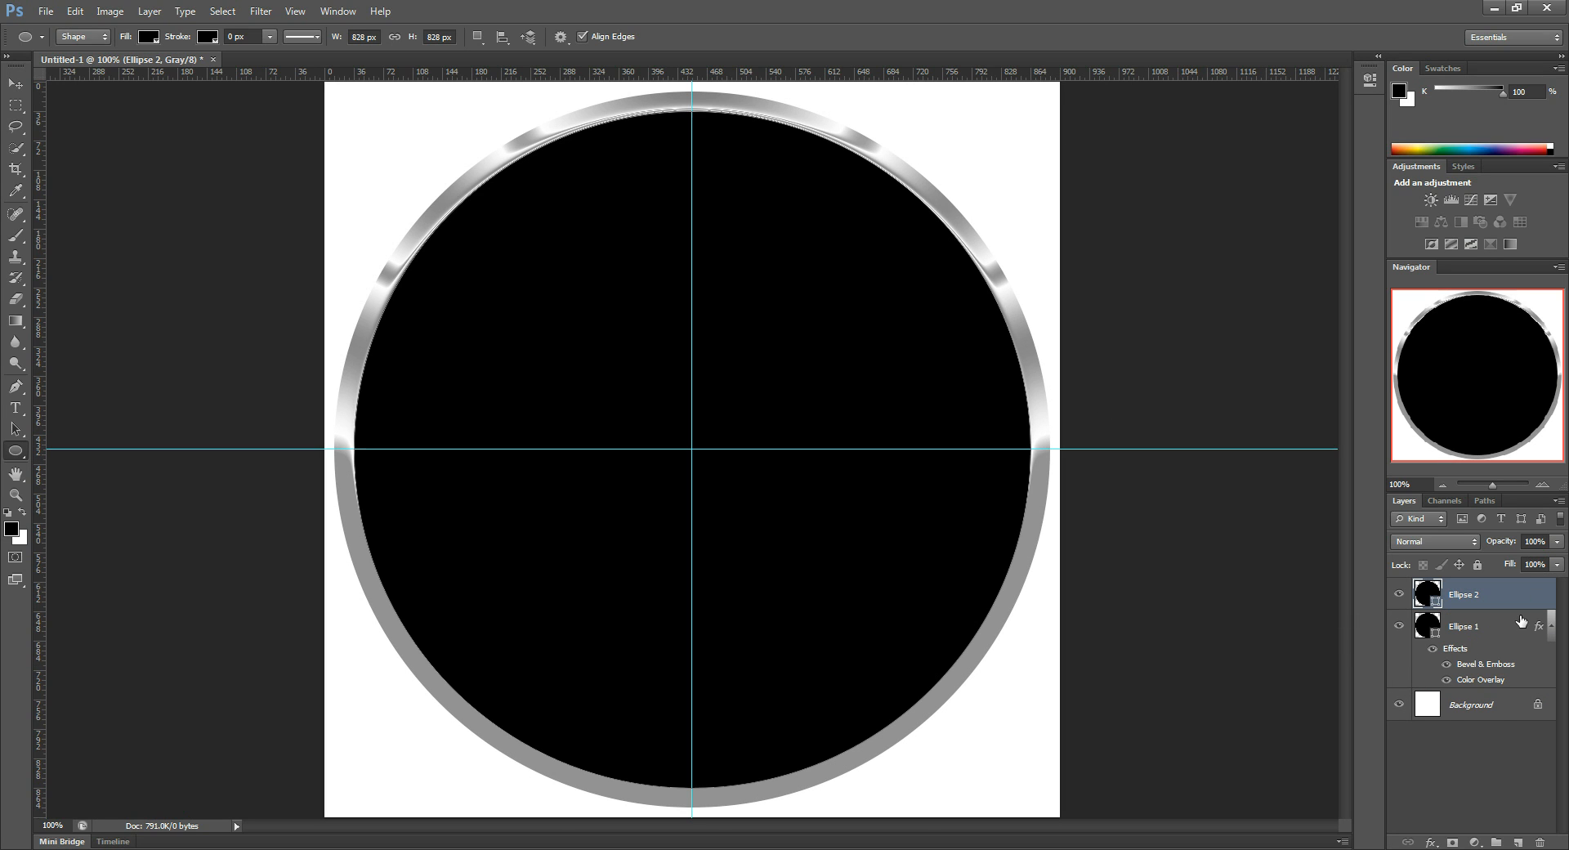
pyautogui.click(1519, 619)
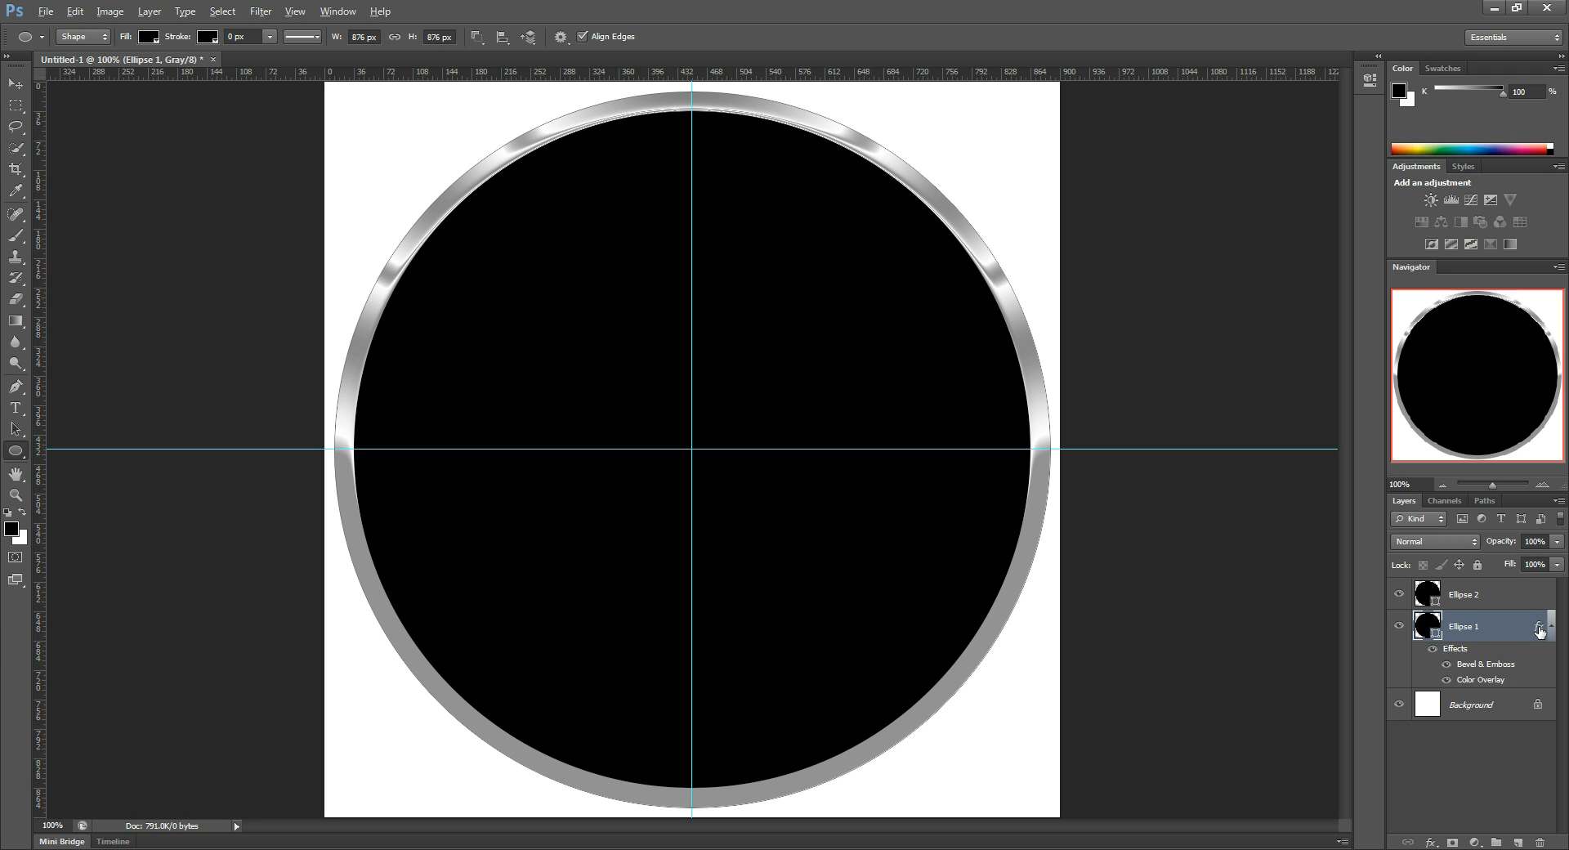
pyautogui.moveTo(1540, 629); pyautogui.dragTo(1541, 603)
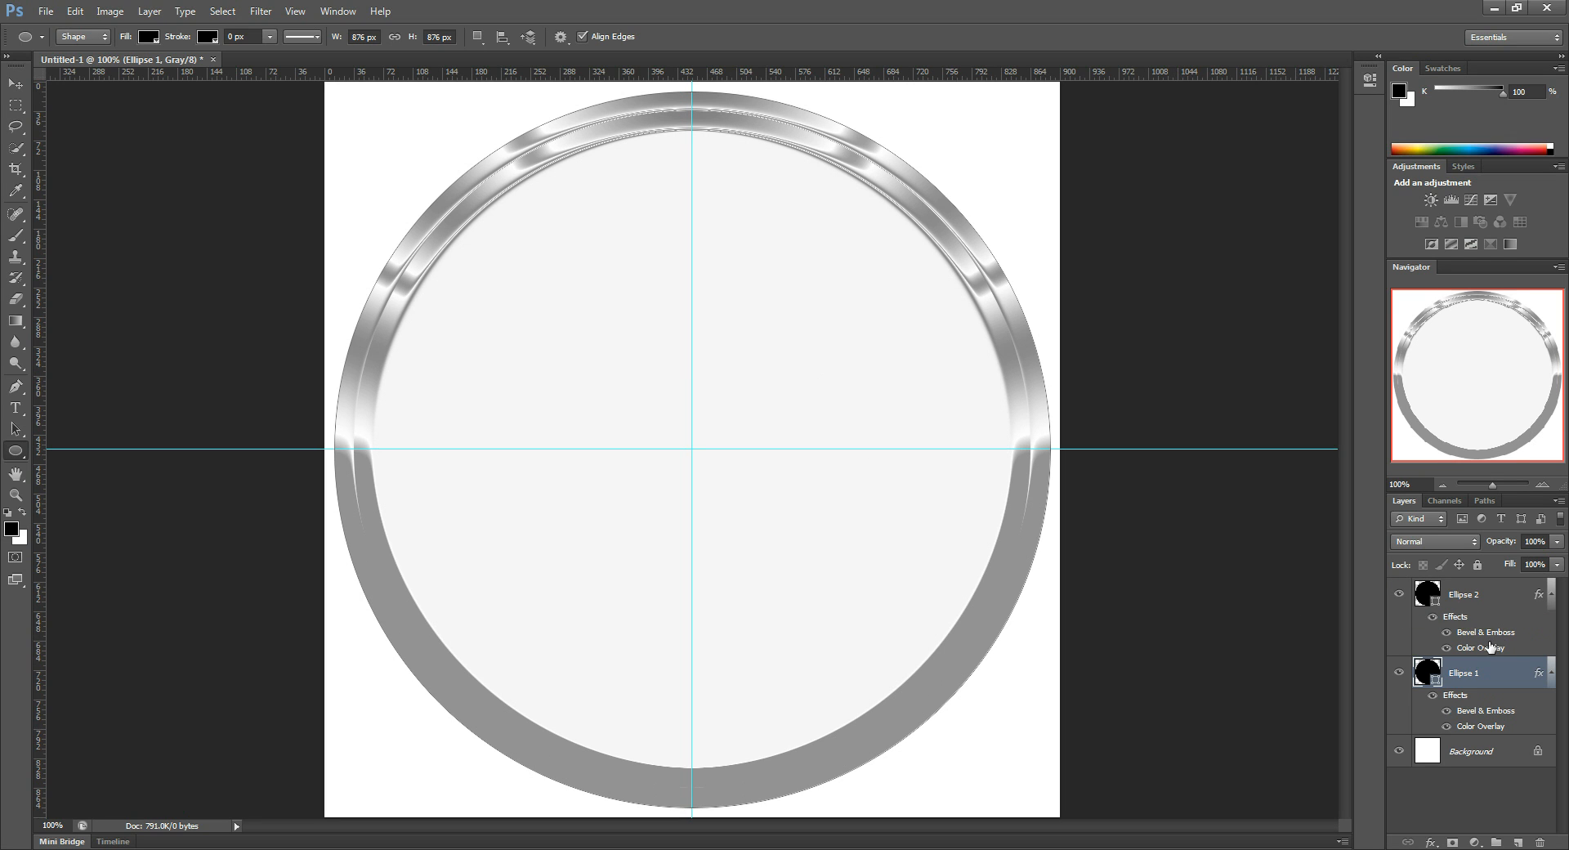
pyautogui.click(1251, 618)
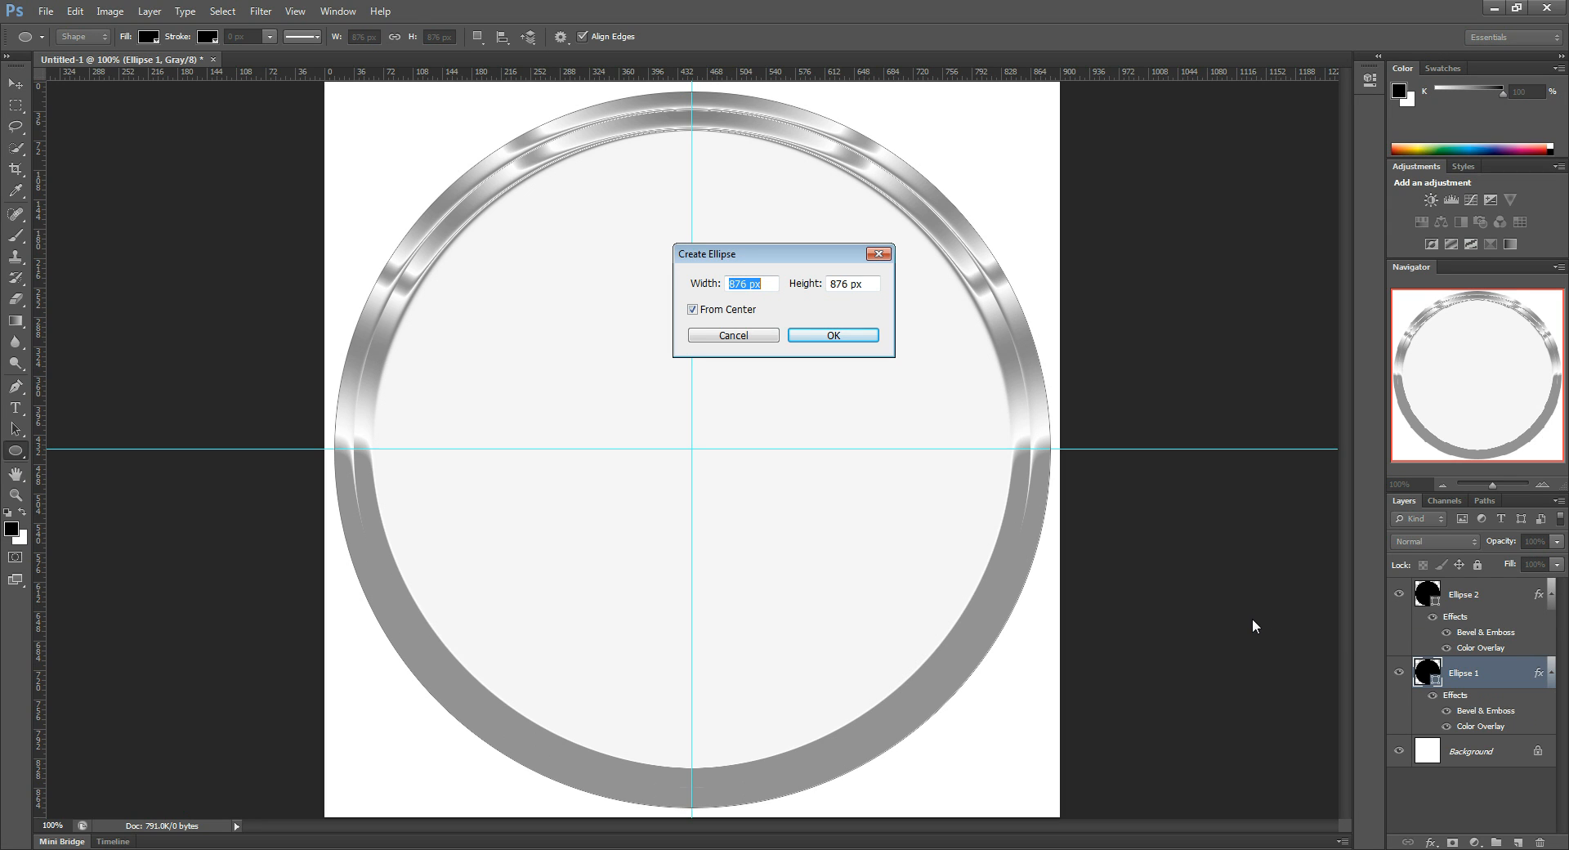
pyautogui.click(877, 254)
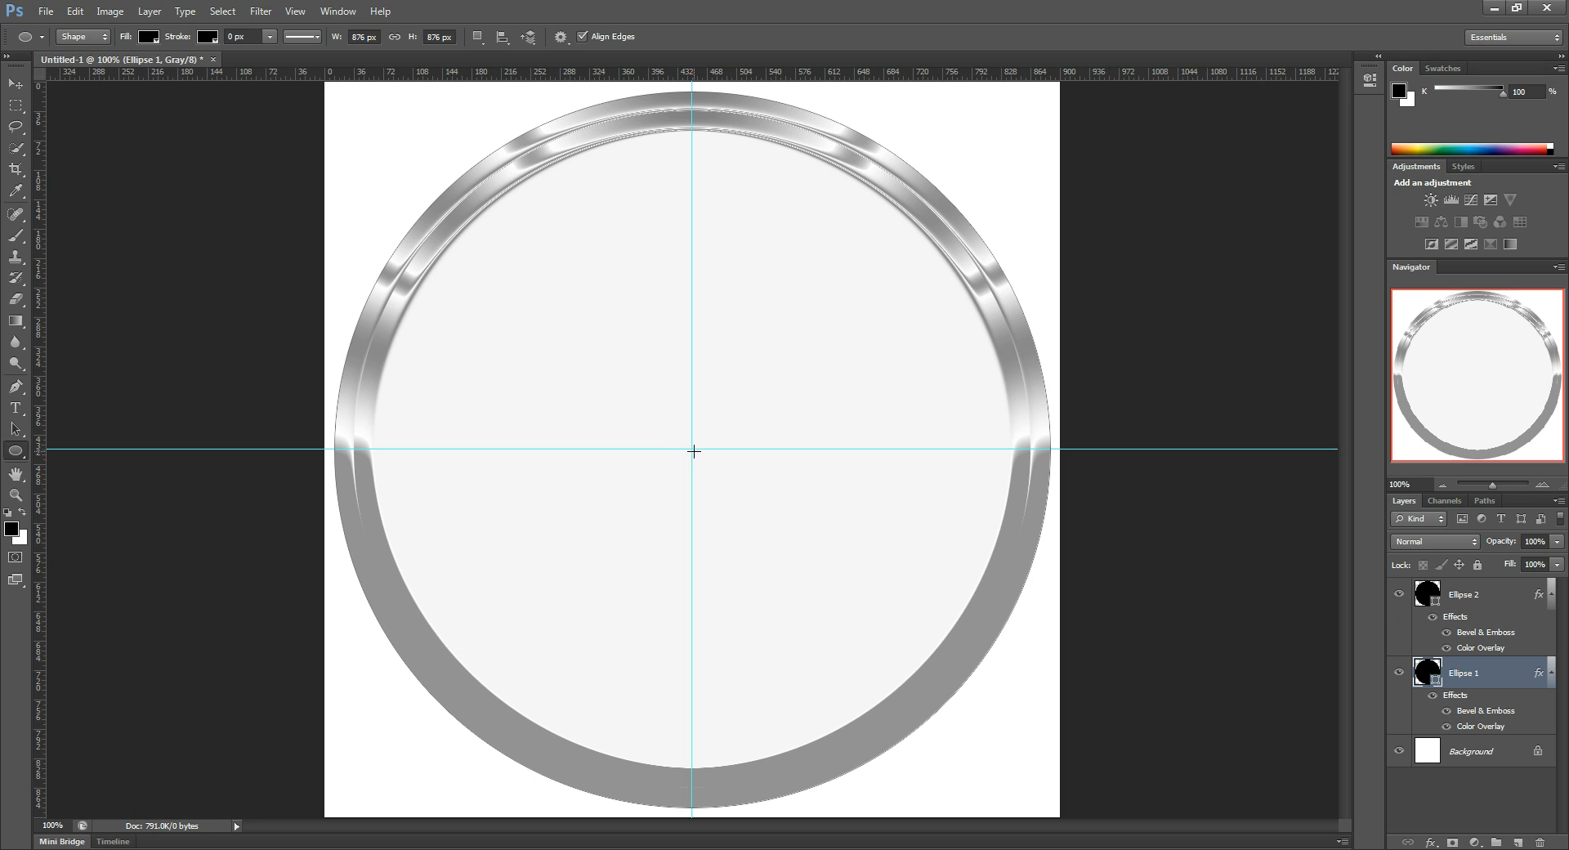
# Step: Add two smaller concentric circles, about 776 px and 726 px wide, on top of the stack, each with the same chrome ring style
pyautogui.moveTo(691, 448); pyautogui.dragTo(1107, 187)
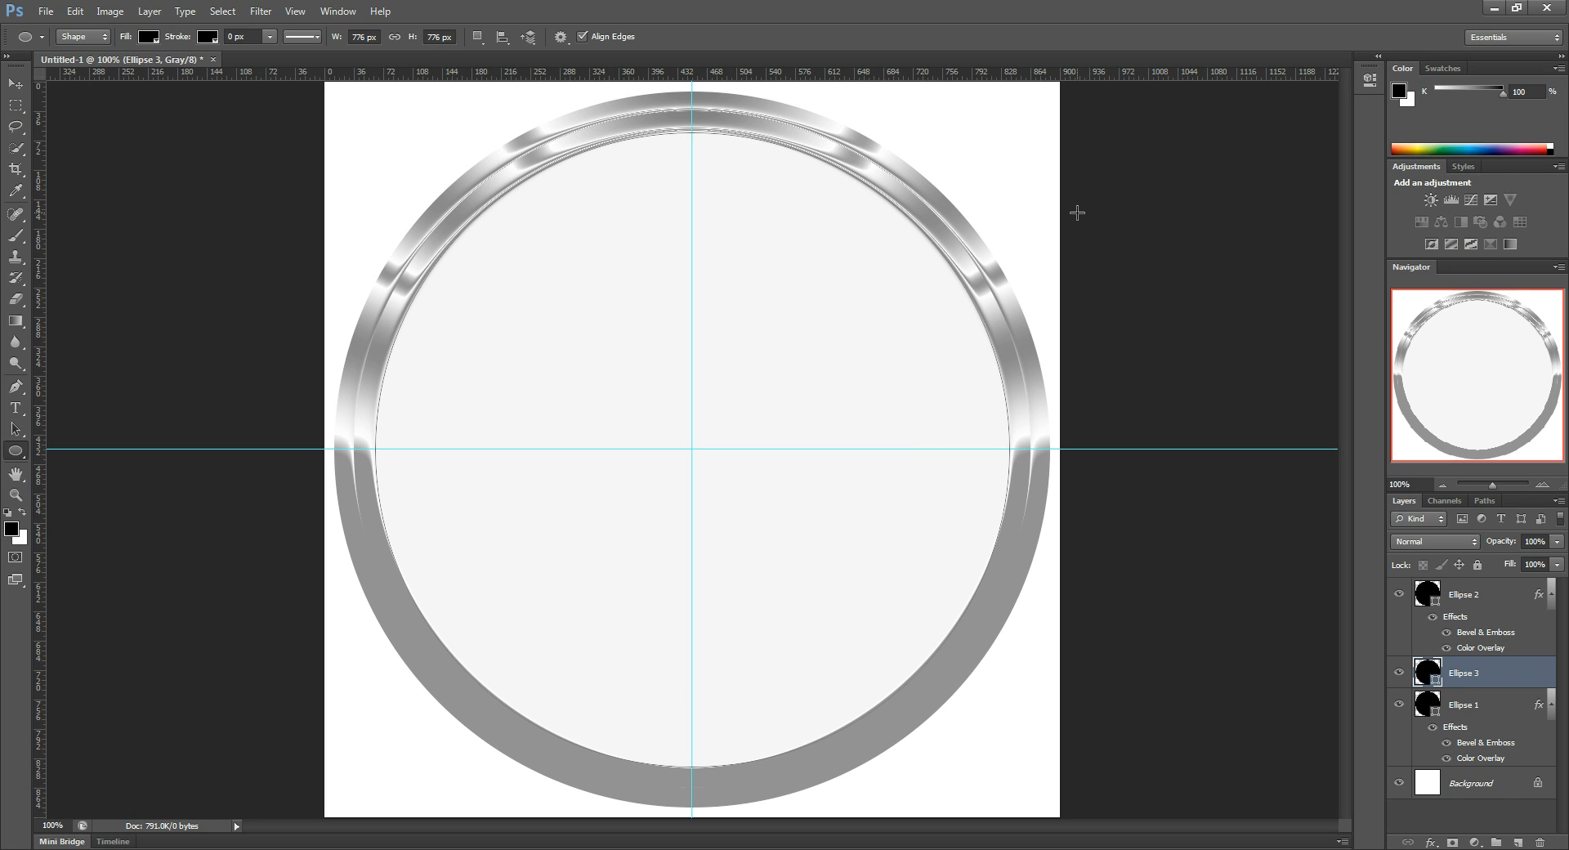
pyautogui.moveTo(1508, 677); pyautogui.dragTo(1542, 599)
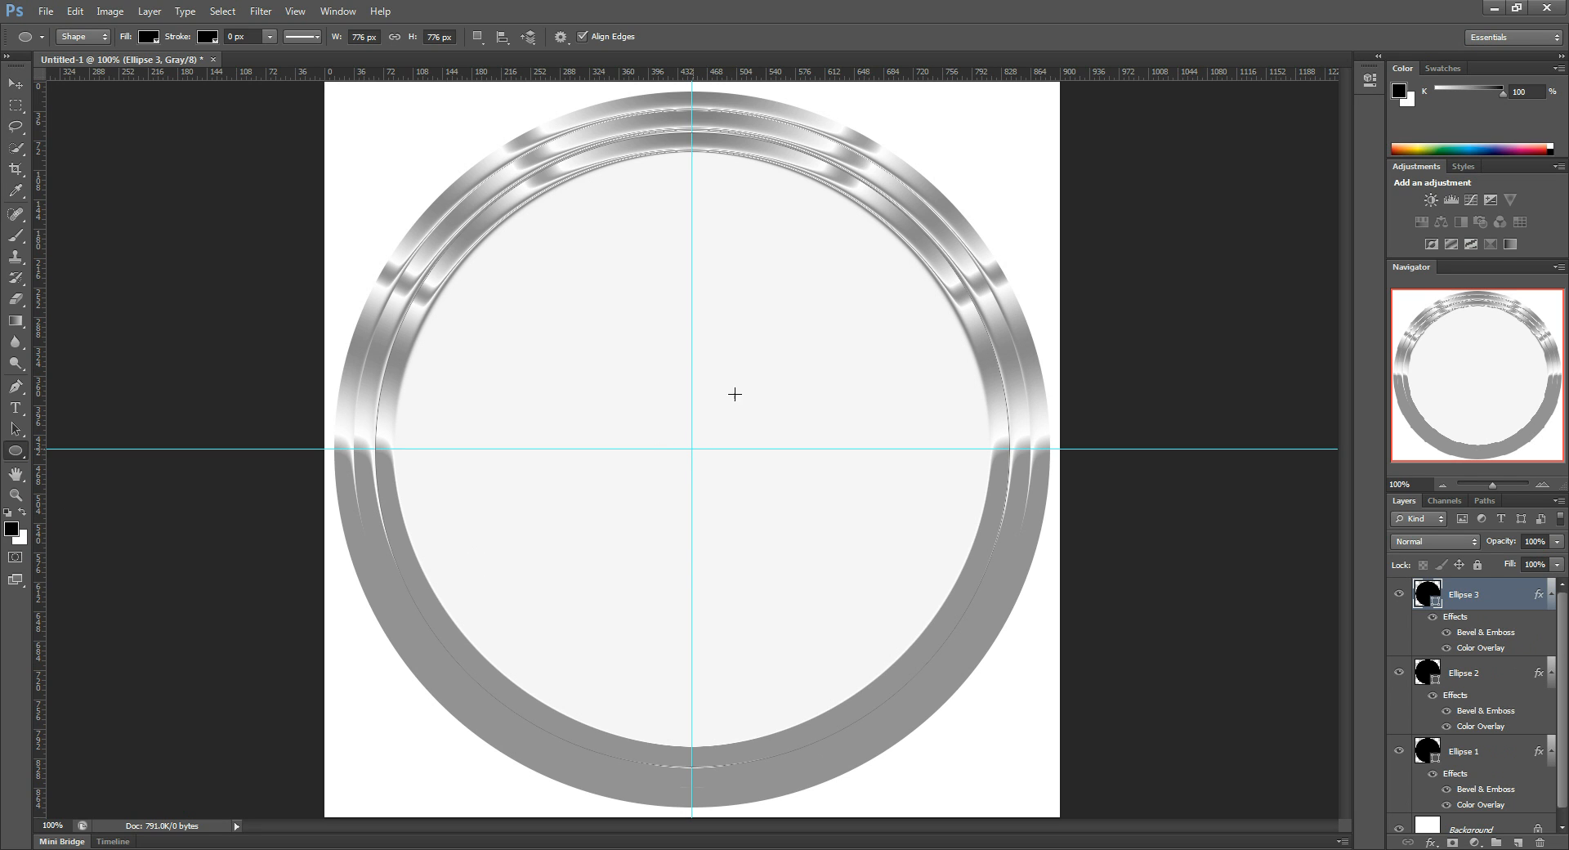
pyautogui.moveTo(692, 449); pyautogui.dragTo(992, 139)
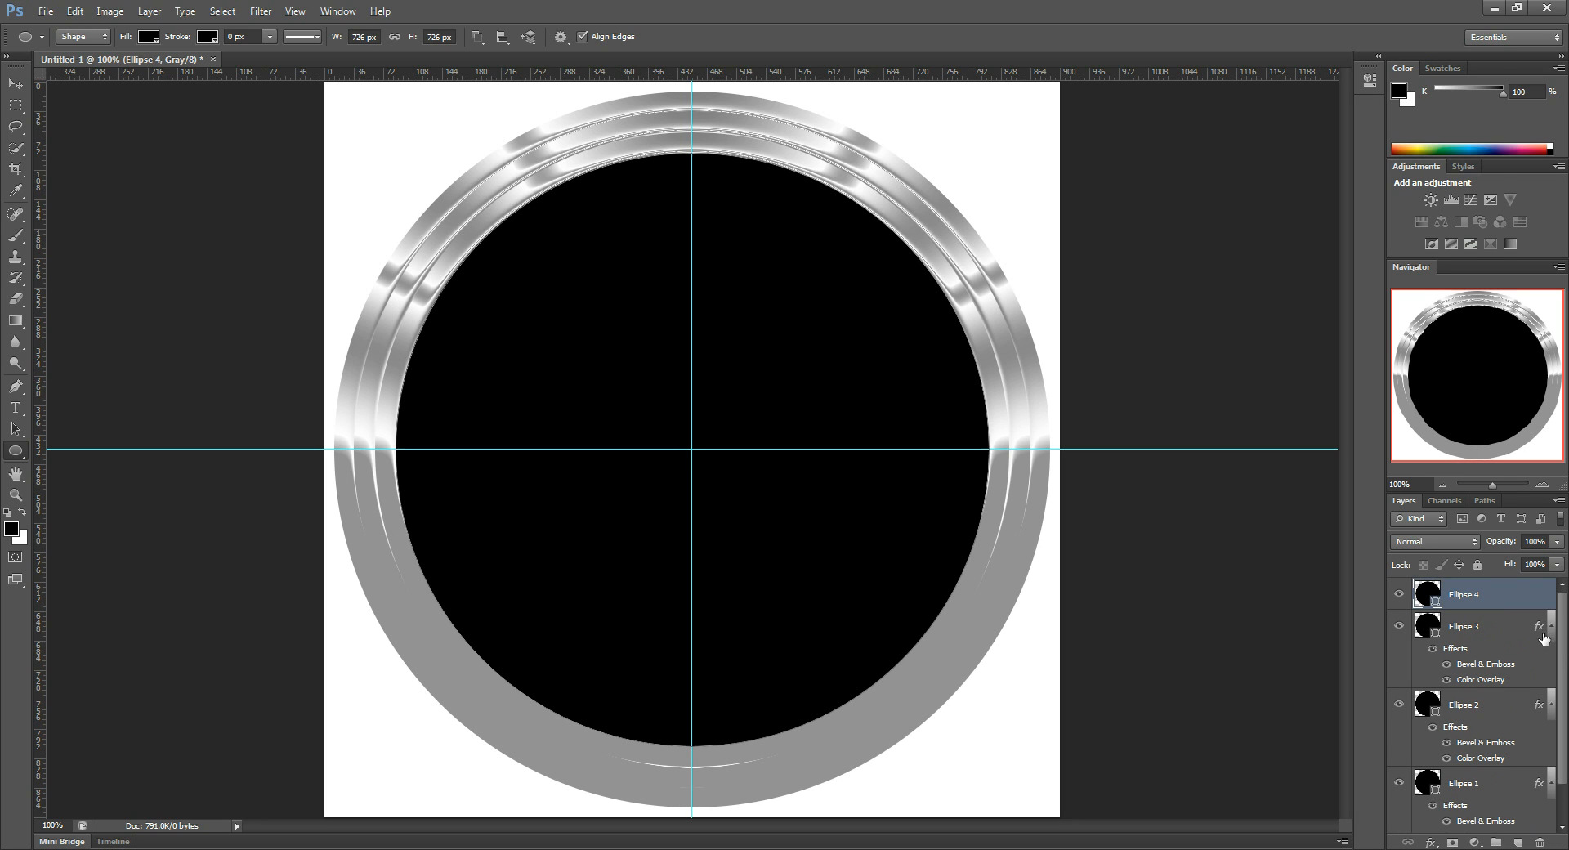
pyautogui.moveTo(1547, 602); pyautogui.dragTo(1547, 602)
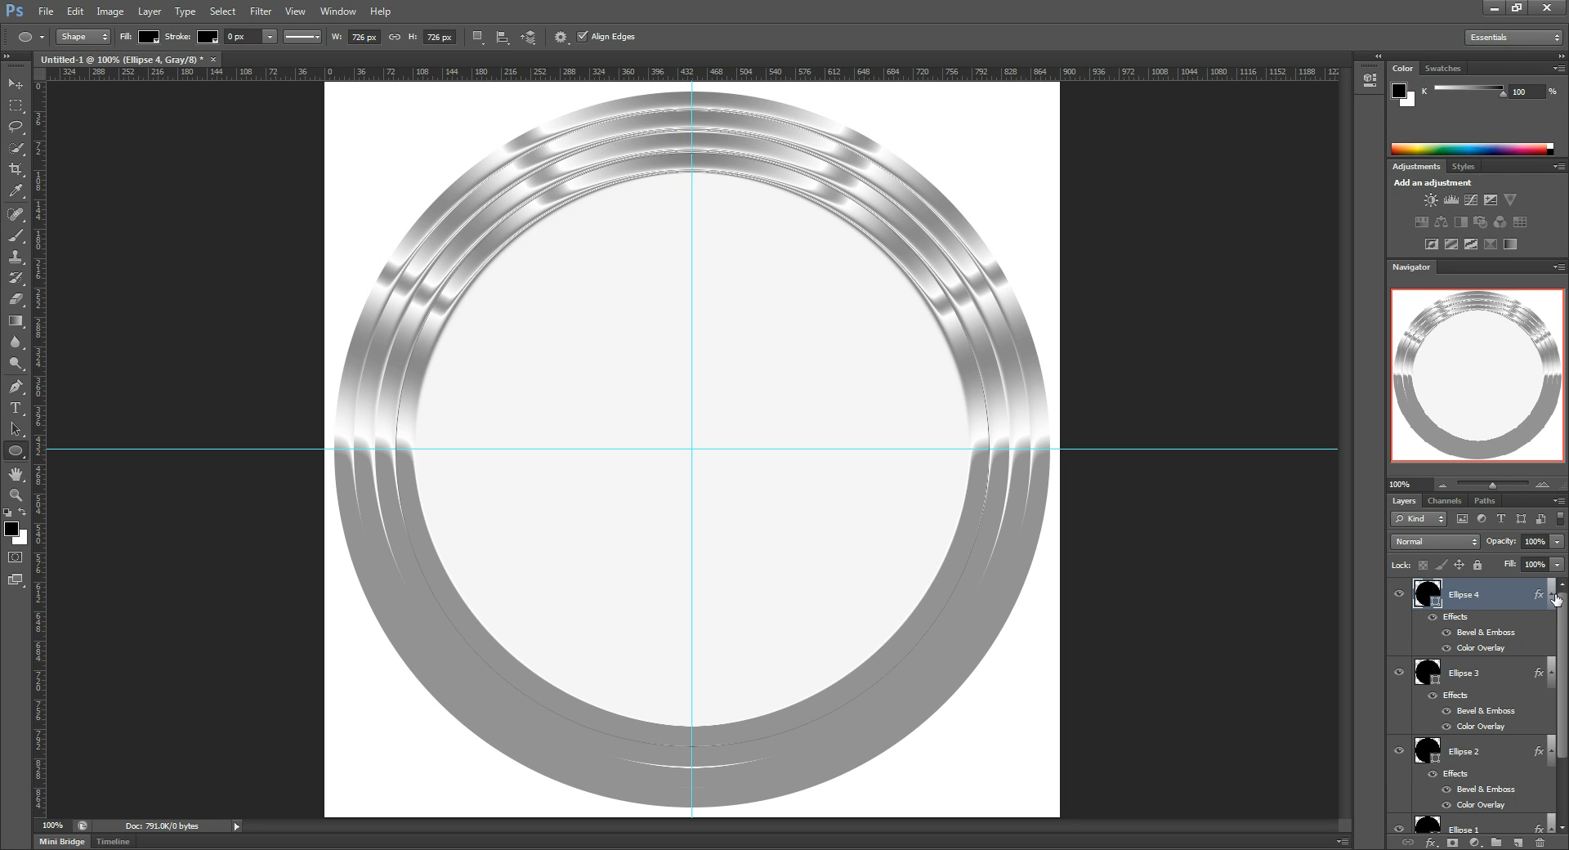
# Step: Collapse the effects lists of all four ring layers
pyautogui.click(1550, 627)
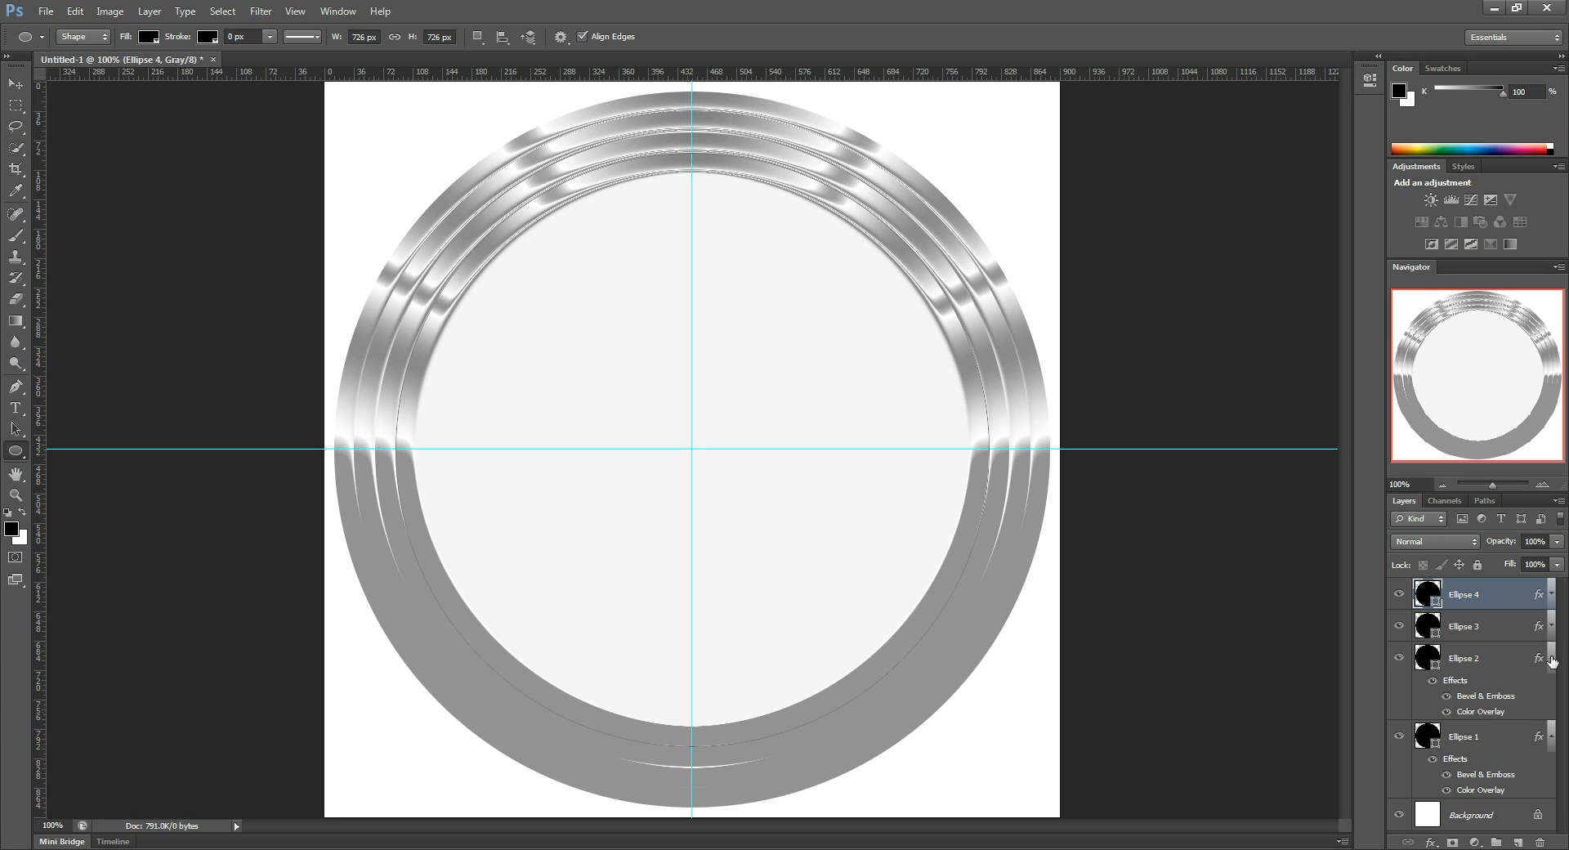
pyautogui.click(1551, 658)
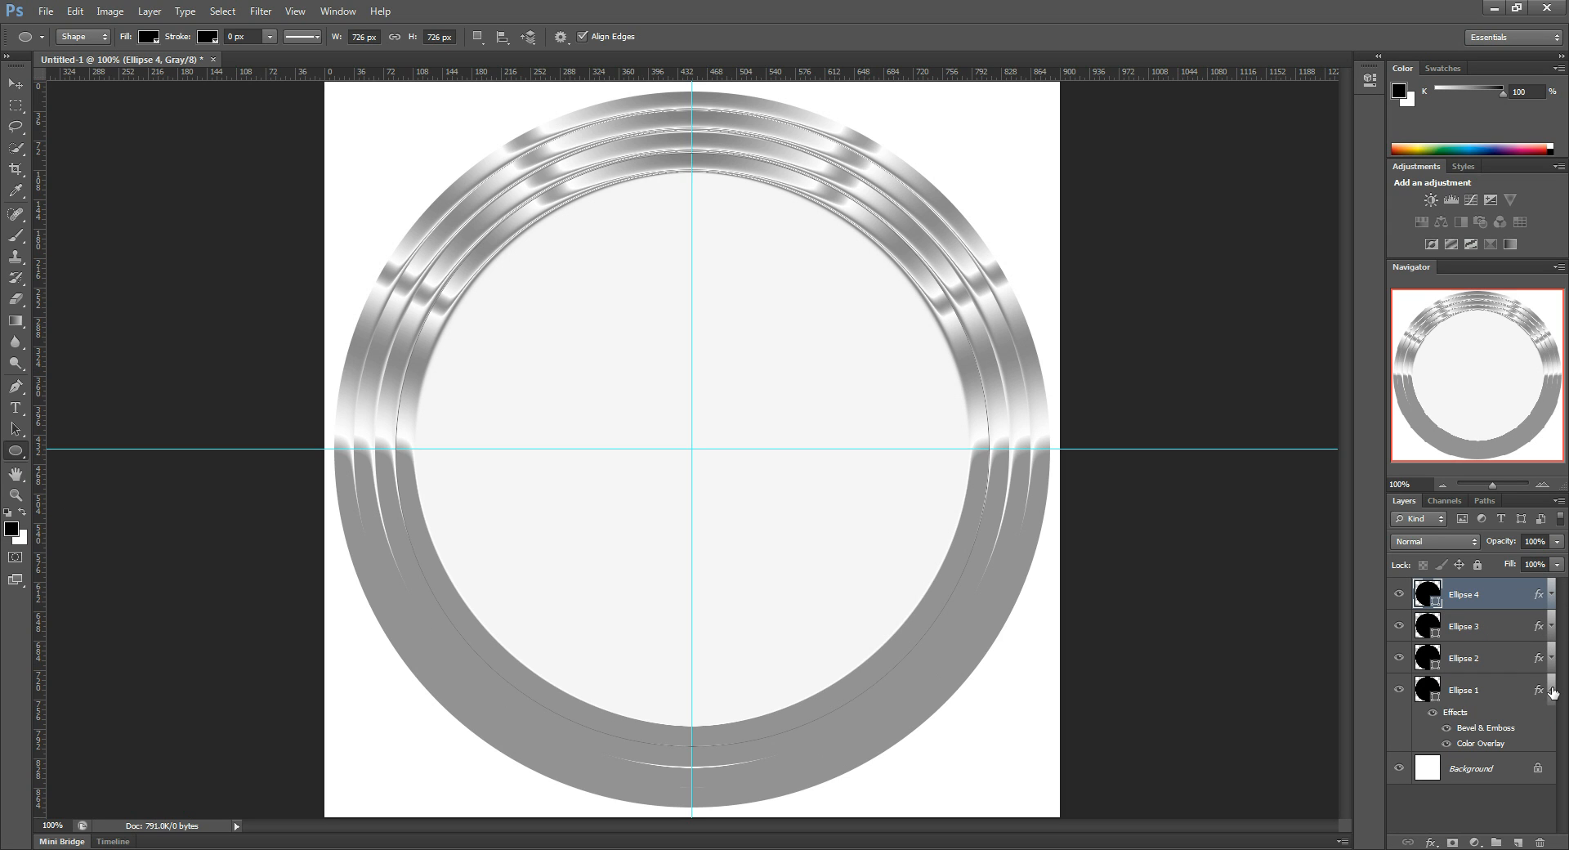
pyautogui.click(1550, 691)
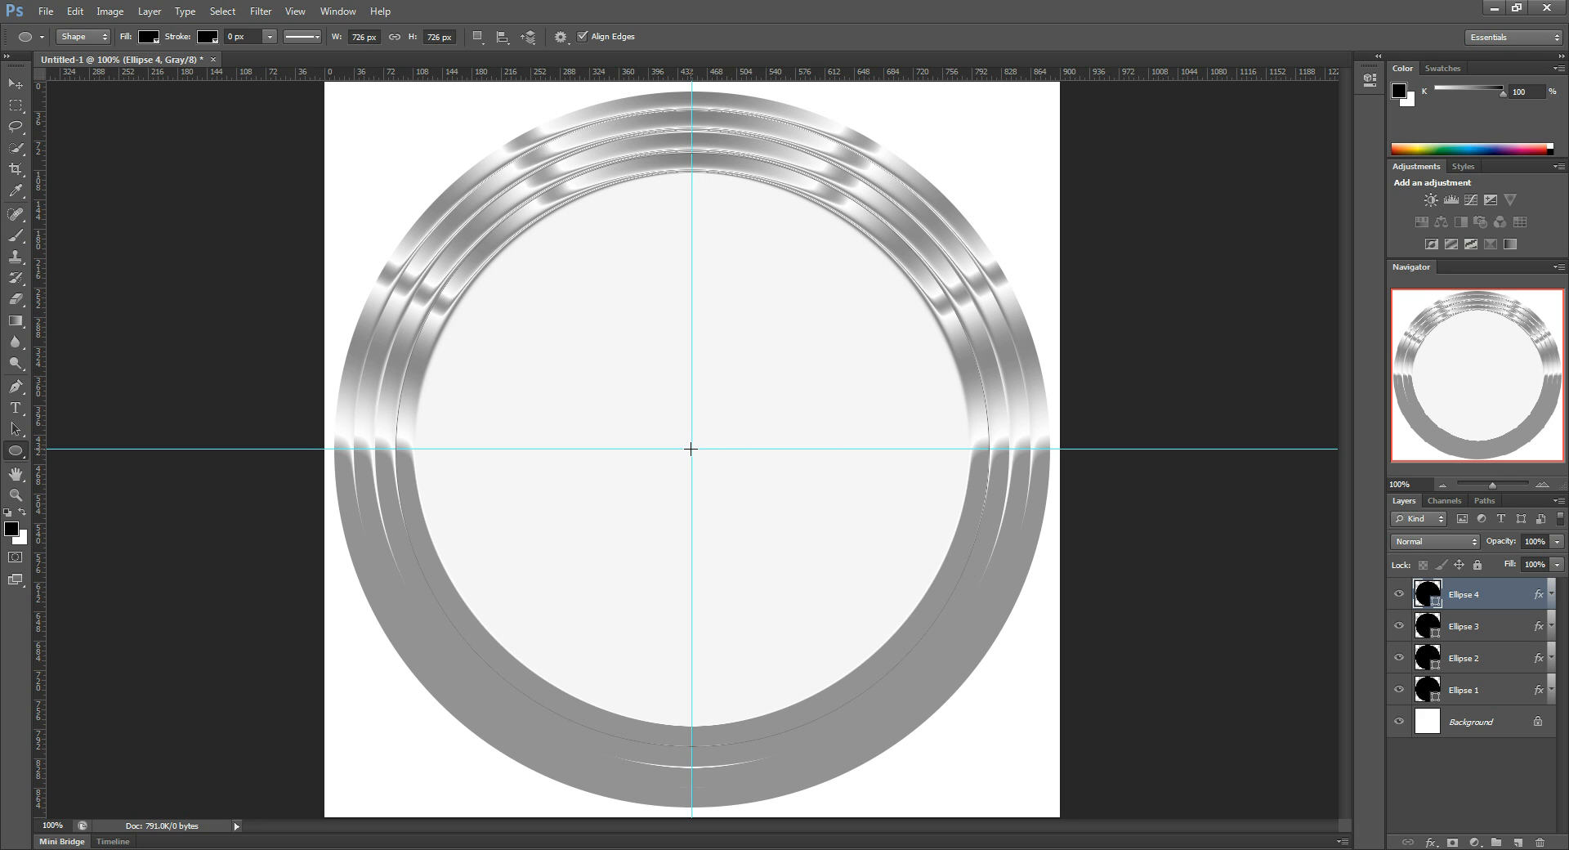
# Step: Draw a circle about 676 px wide from the guide intersection inside the rings and fill it with white
pyautogui.moveTo(690, 449); pyautogui.dragTo(1033, 172)
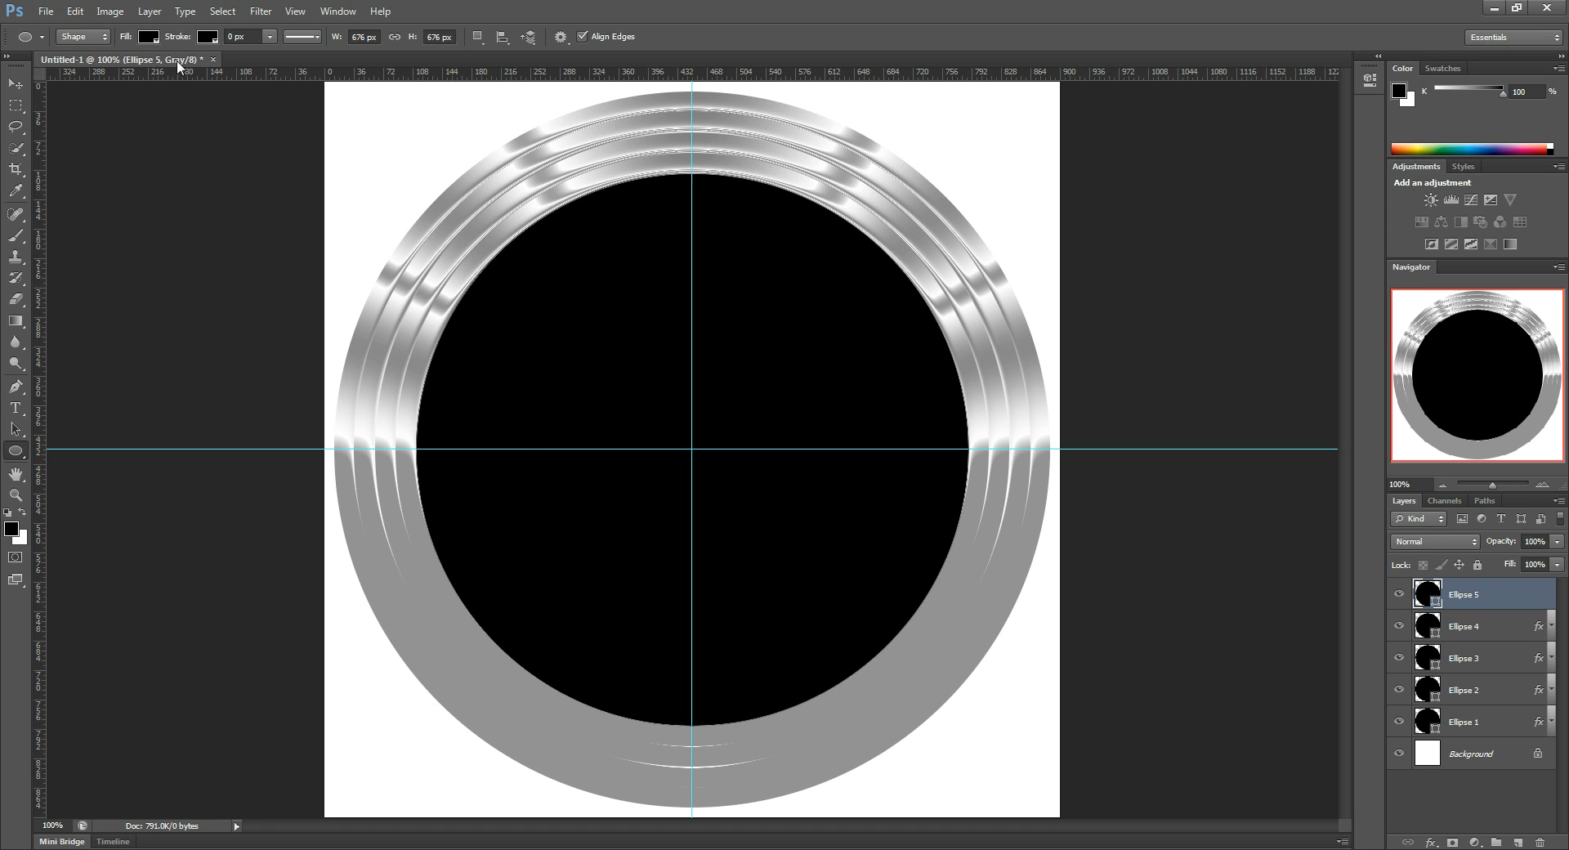
pyautogui.click(147, 37)
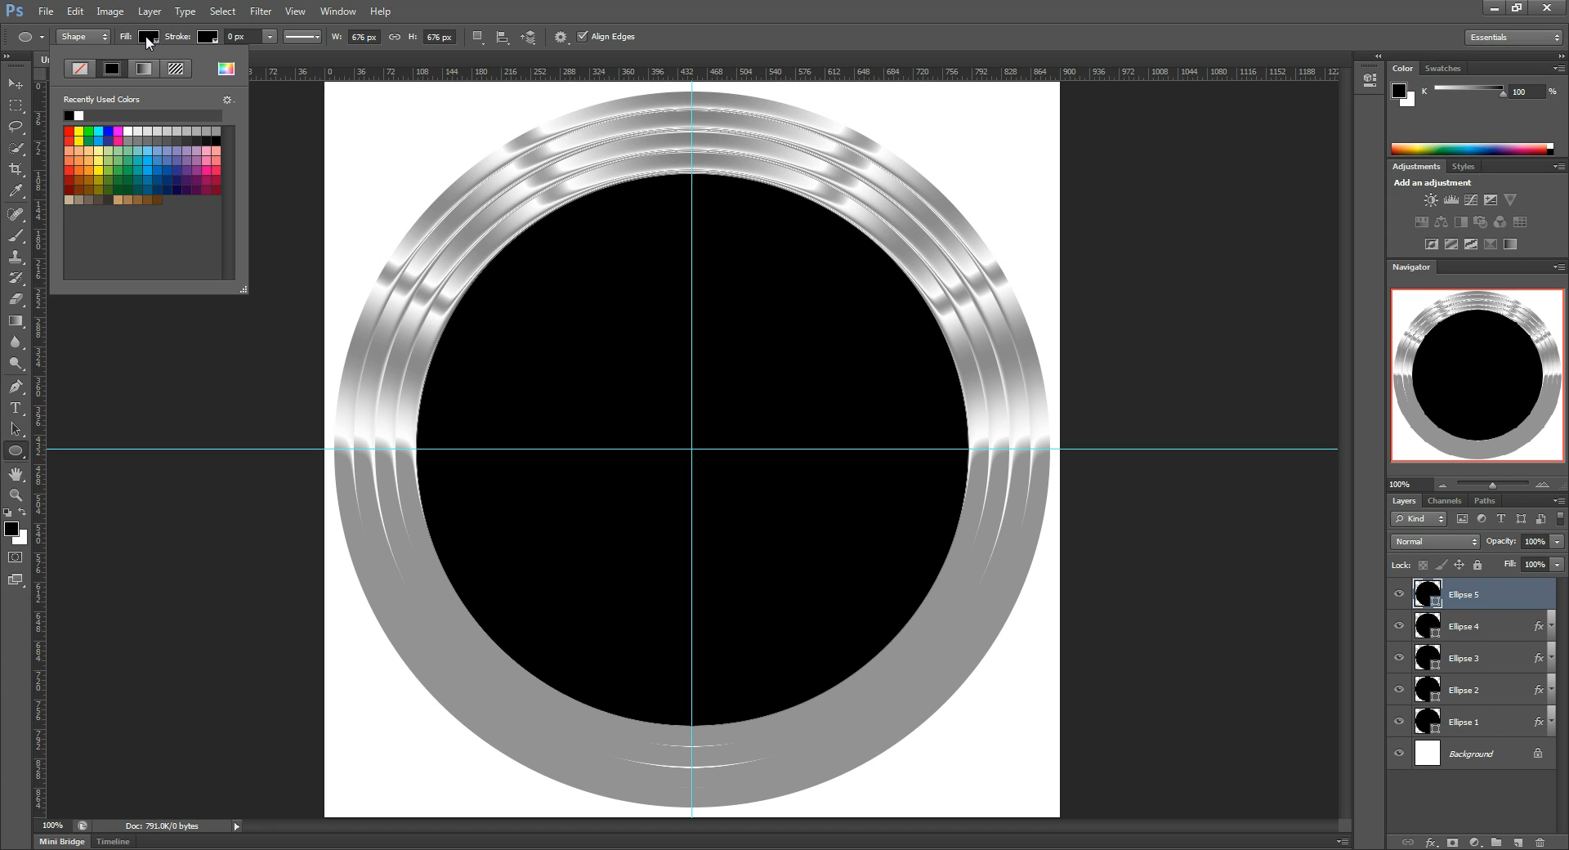
pyautogui.click(80, 115)
pyautogui.click(1508, 601)
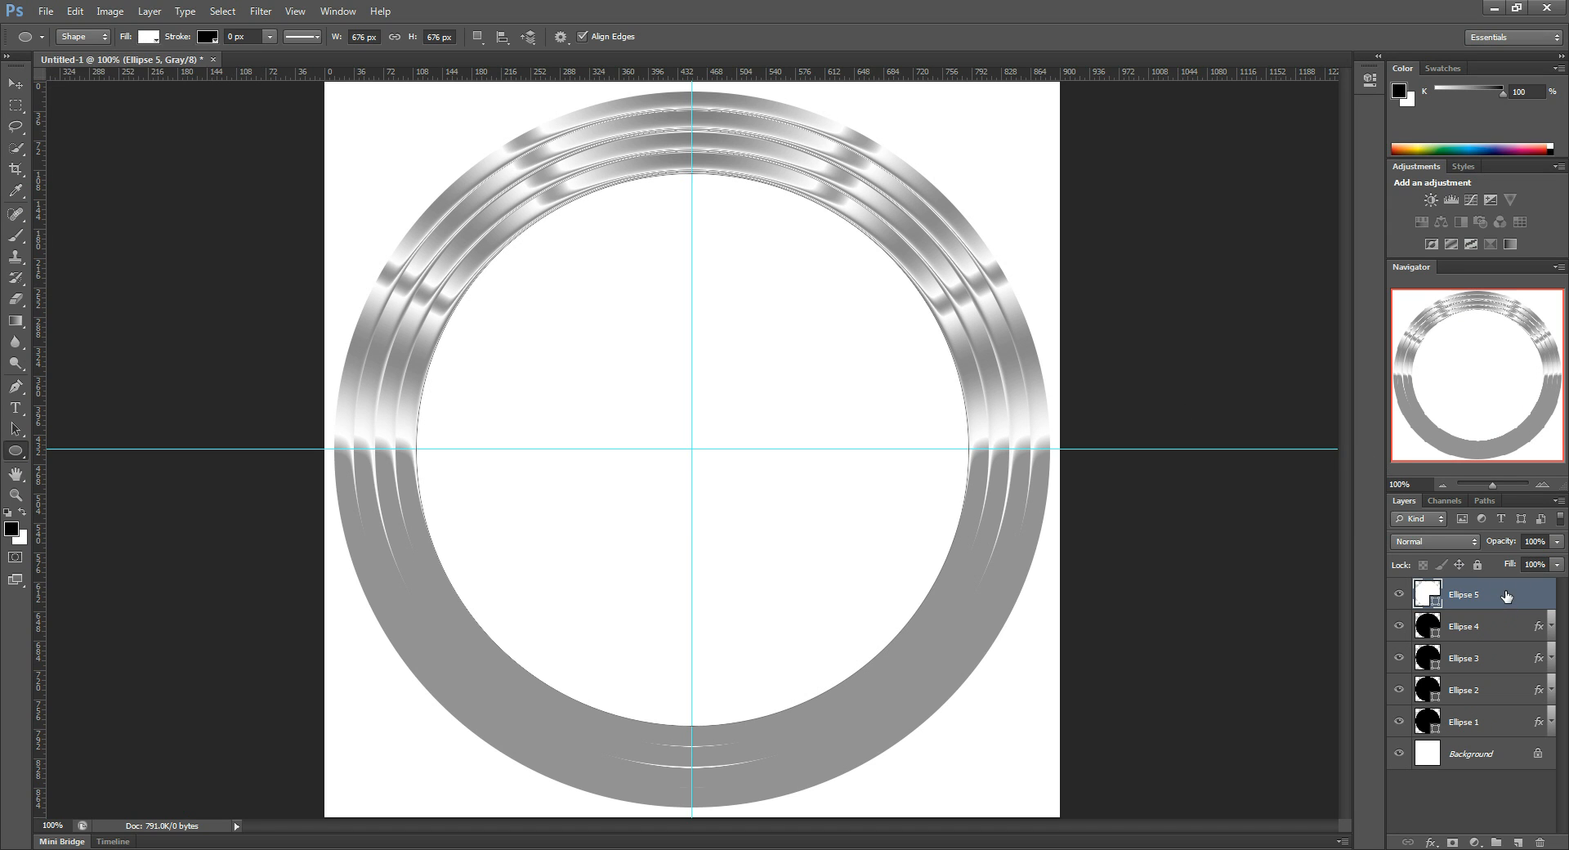
pyautogui.doubleClick(1507, 601)
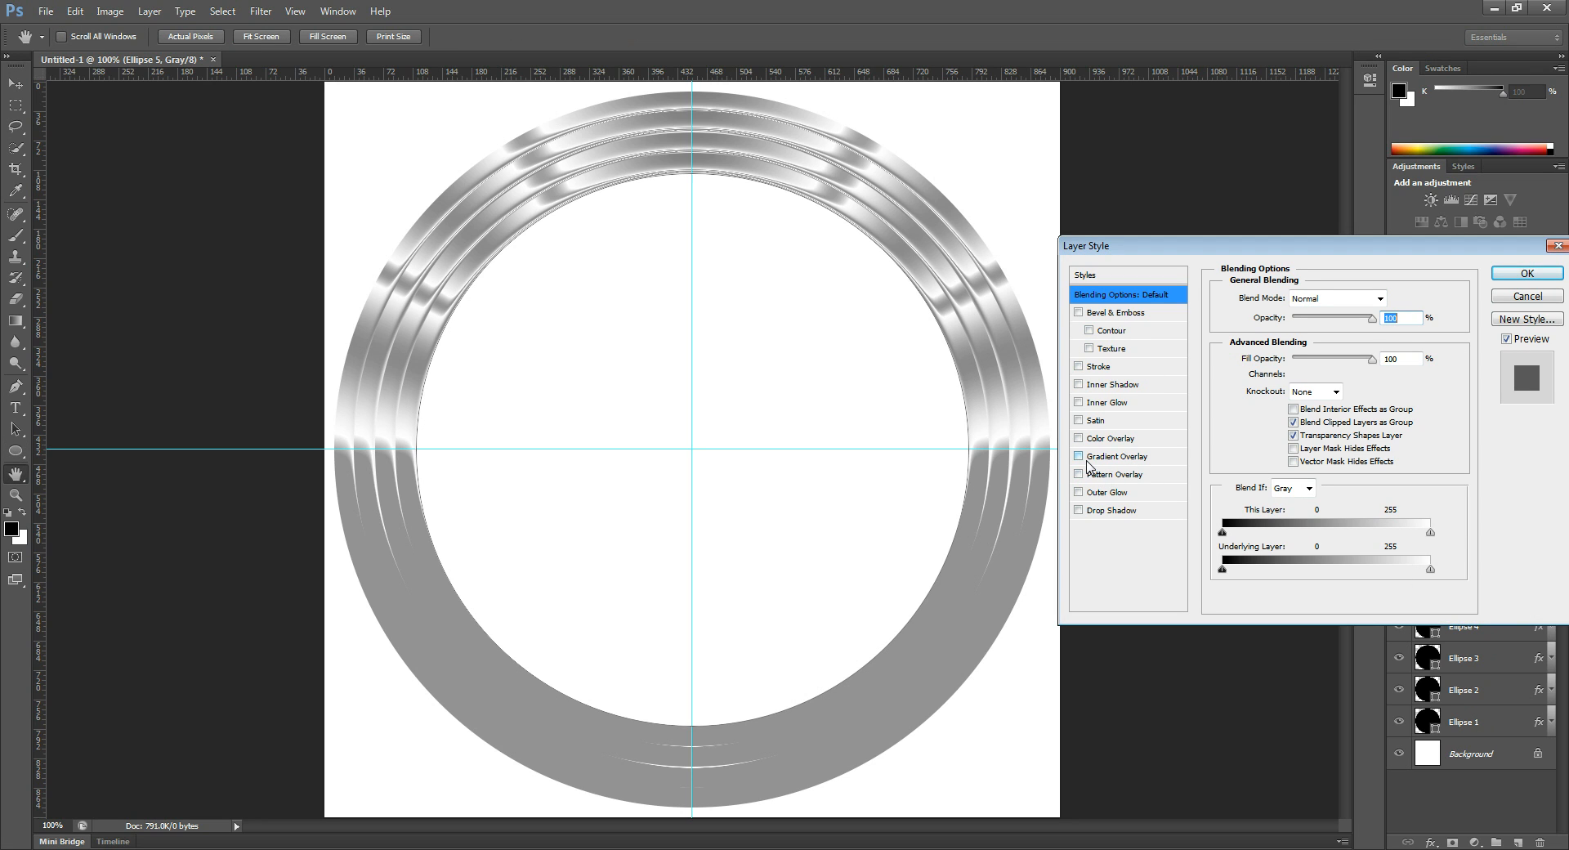
pyautogui.click(1079, 456)
pyautogui.click(1111, 456)
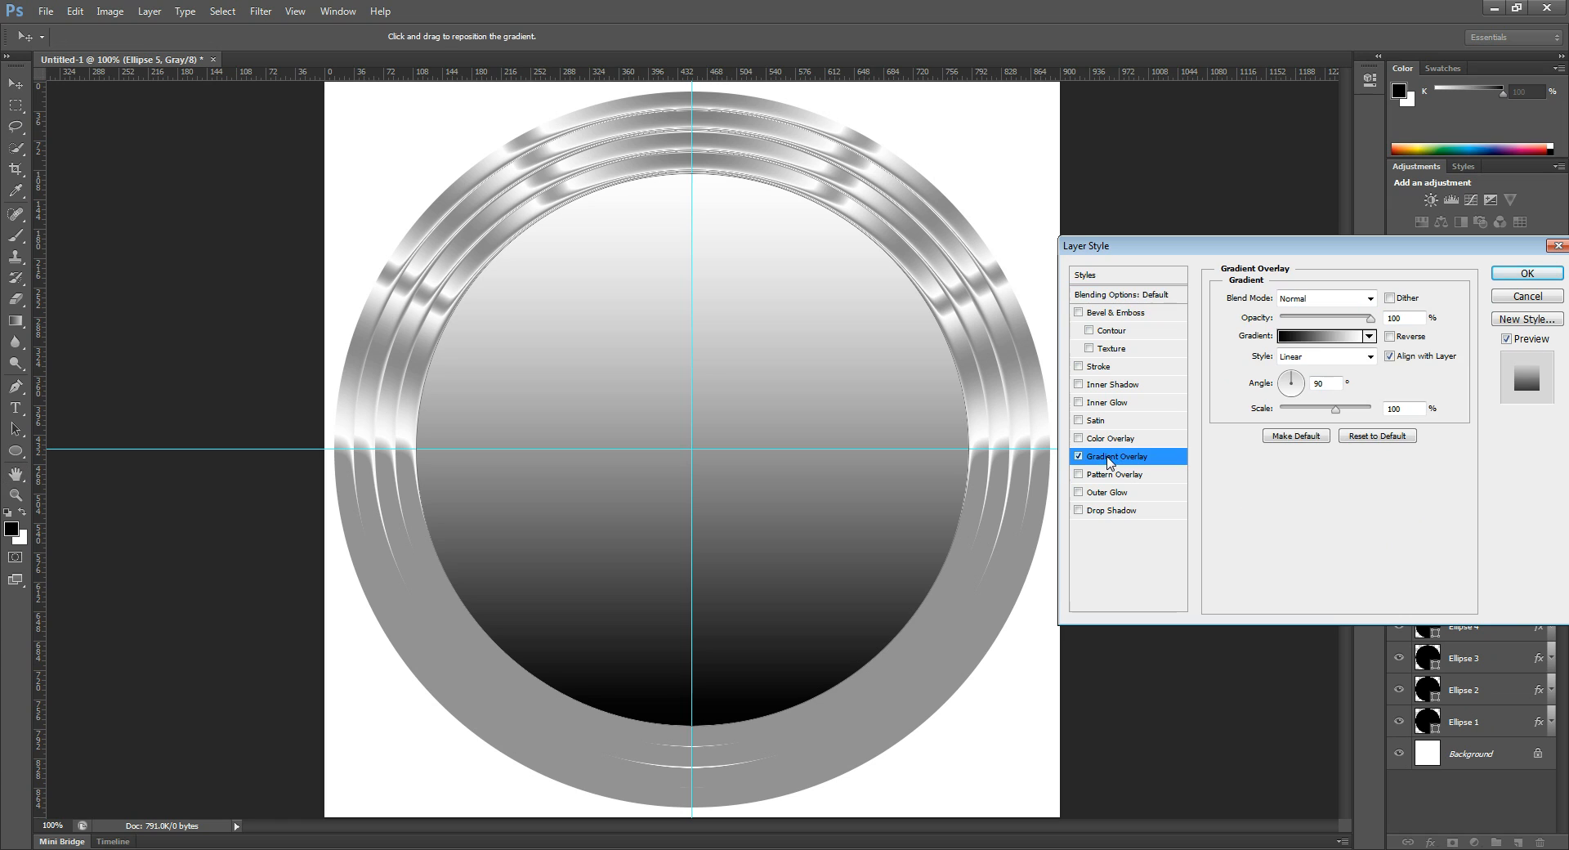
pyautogui.click(1325, 358)
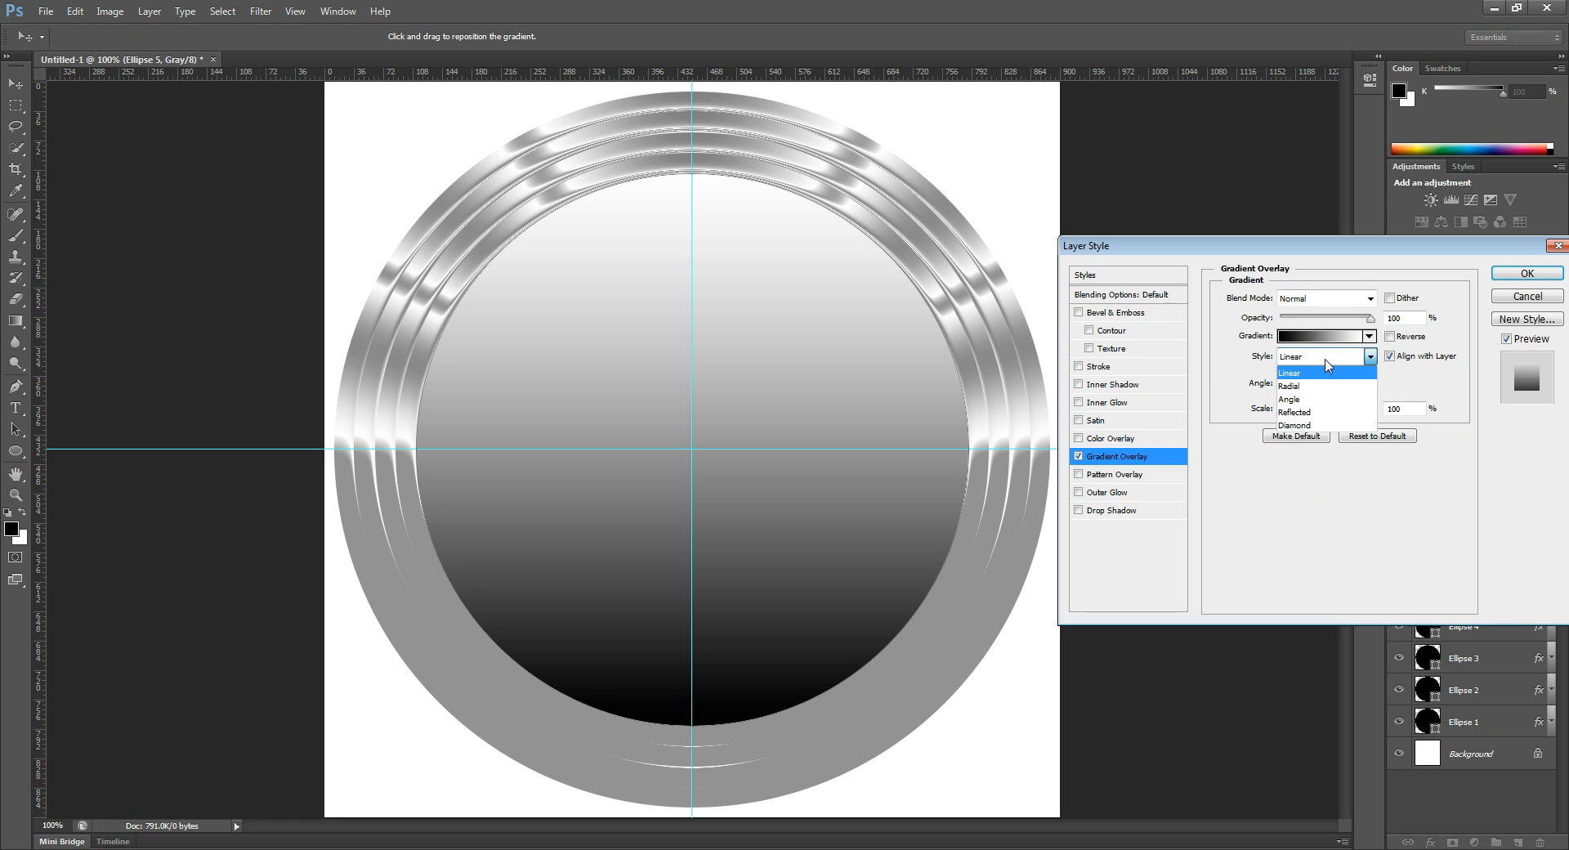
pyautogui.click(1315, 366)
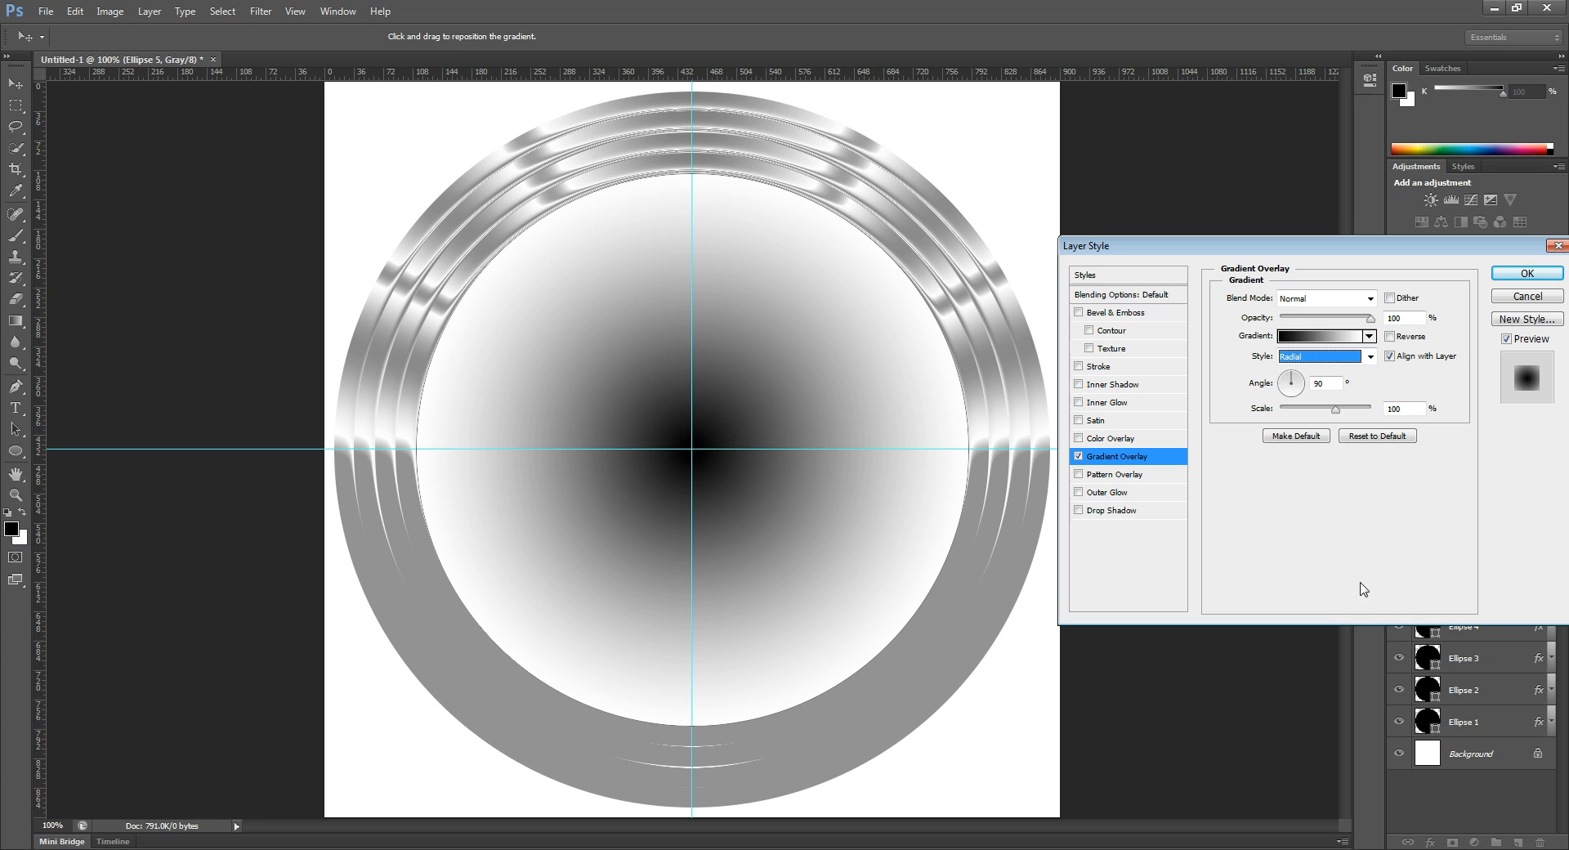
pyautogui.click(1317, 336)
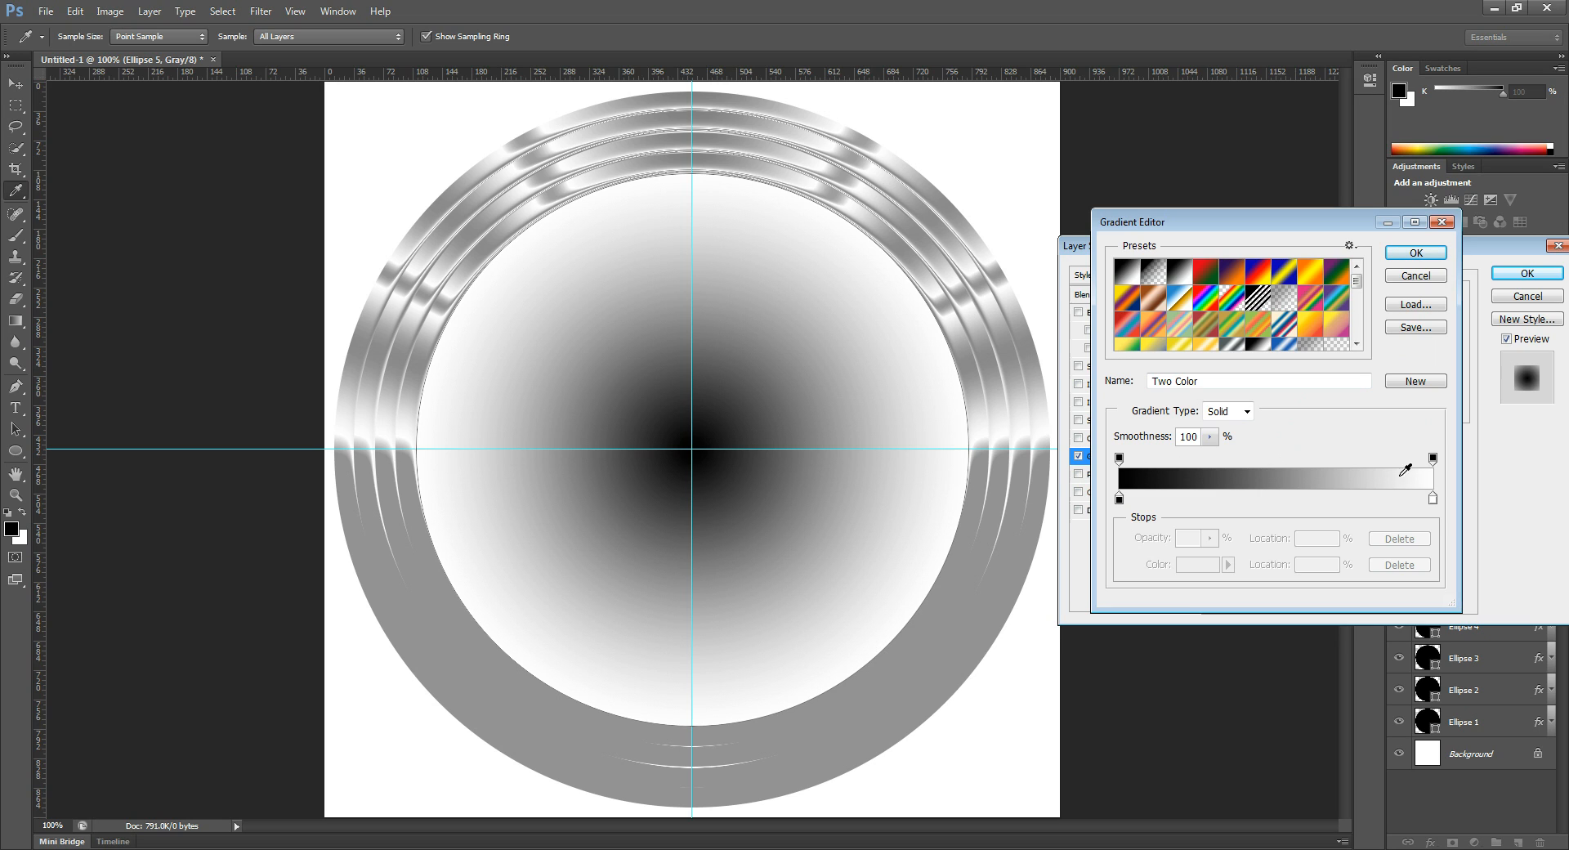
pyautogui.click(1119, 499)
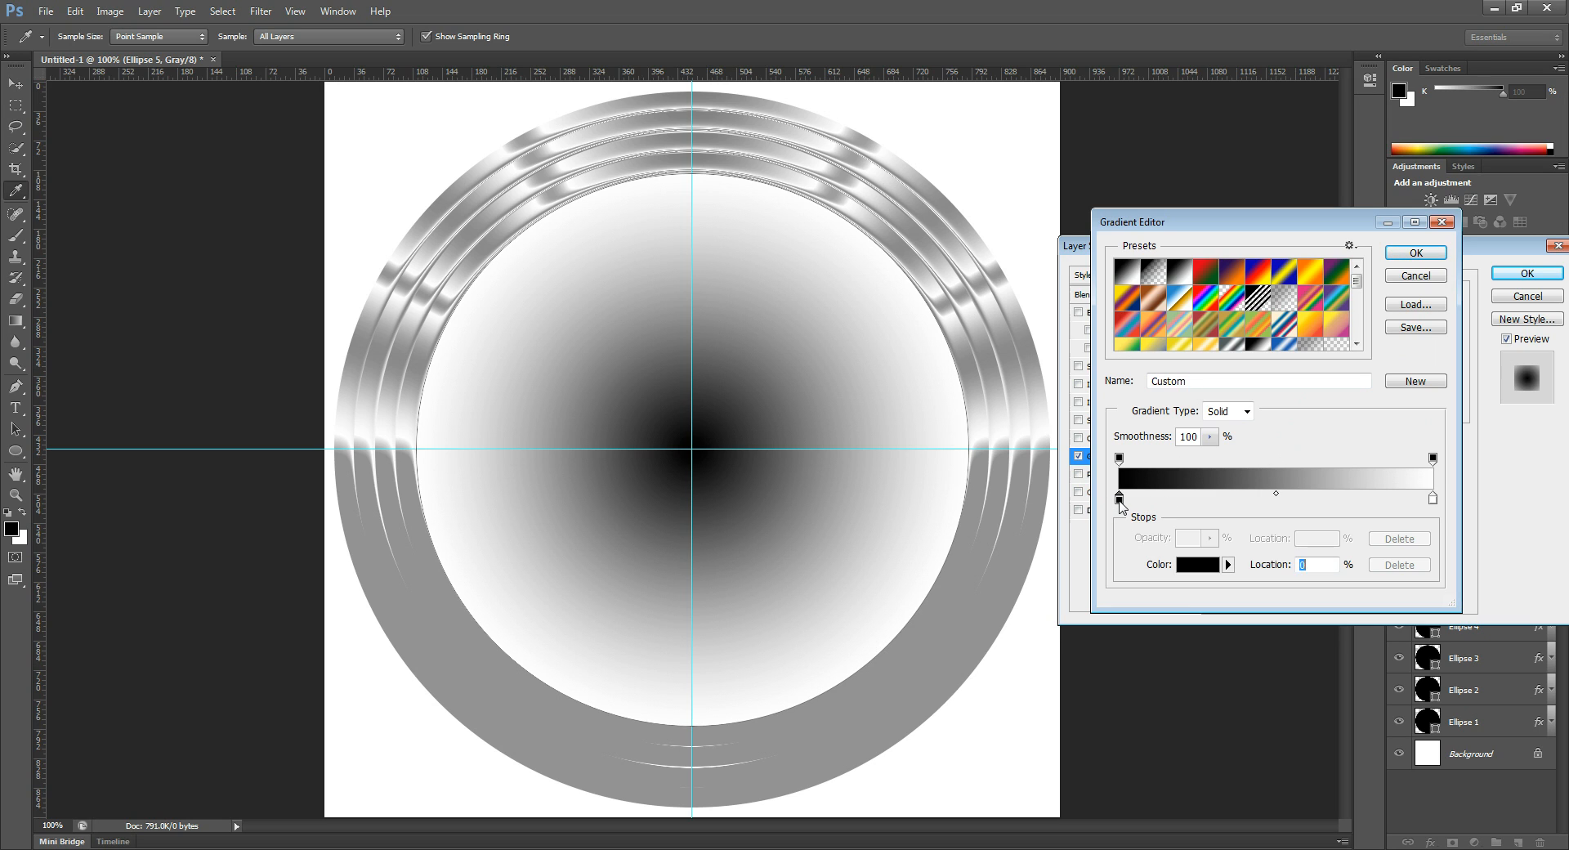
pyautogui.doubleClick(1119, 499)
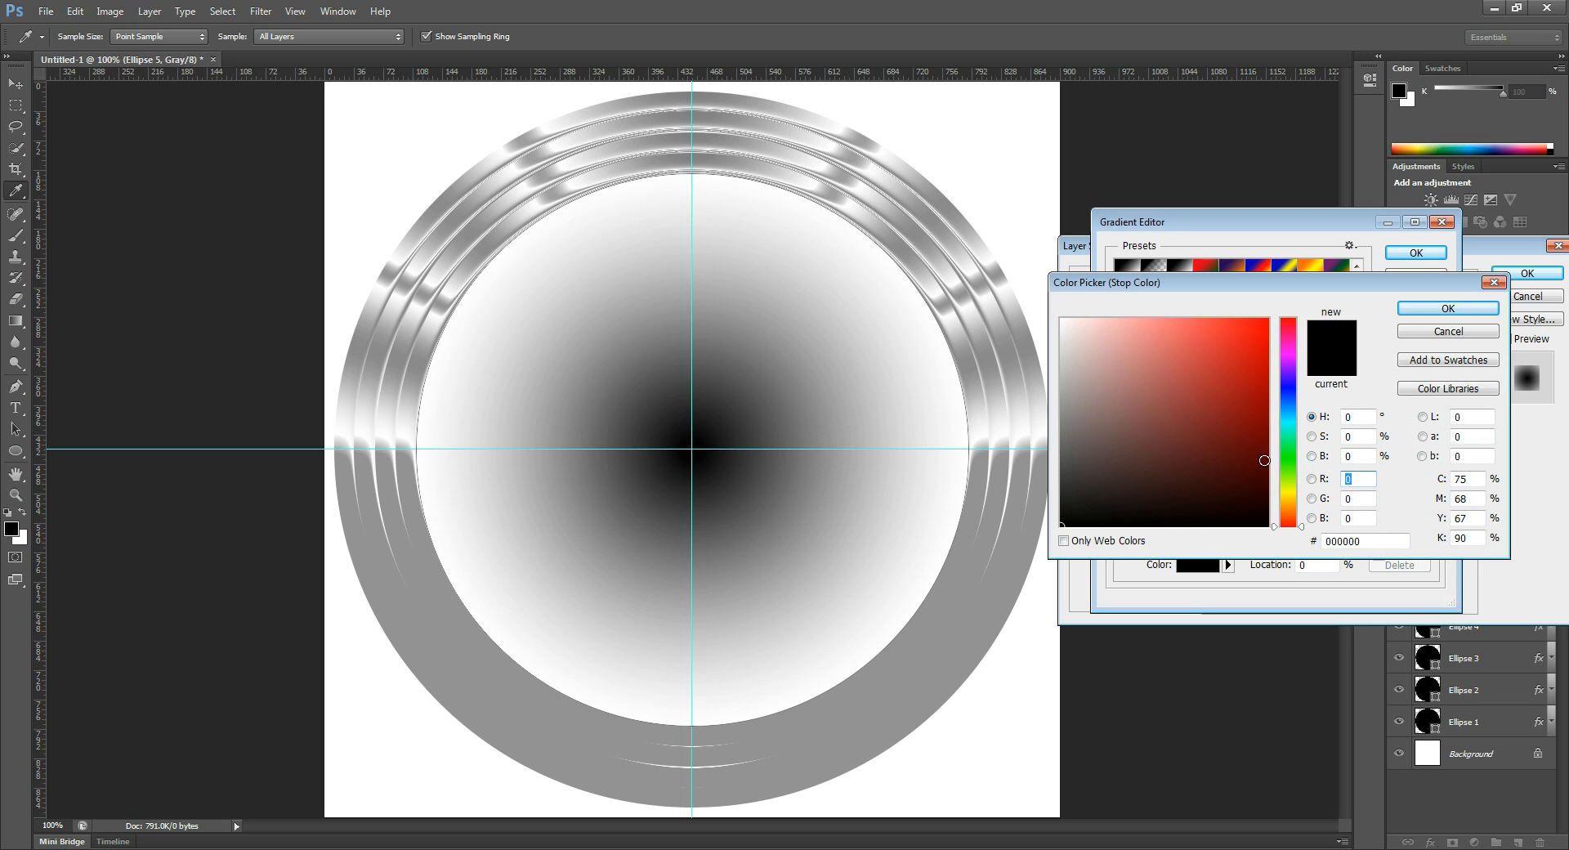
pyautogui.click(1263, 437)
pyautogui.click(1447, 308)
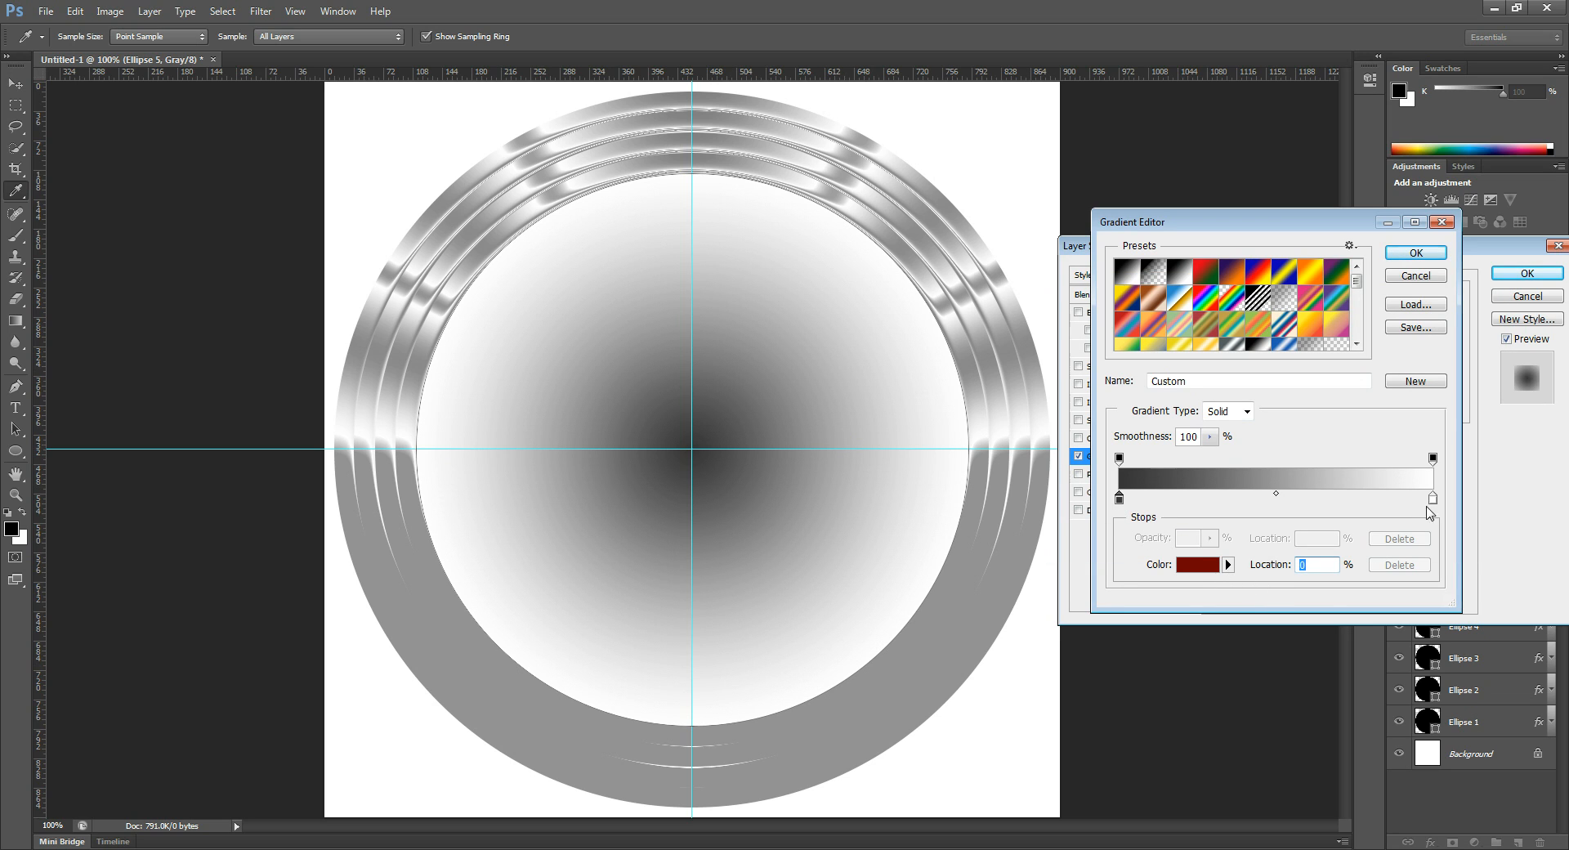
pyautogui.click(1418, 253)
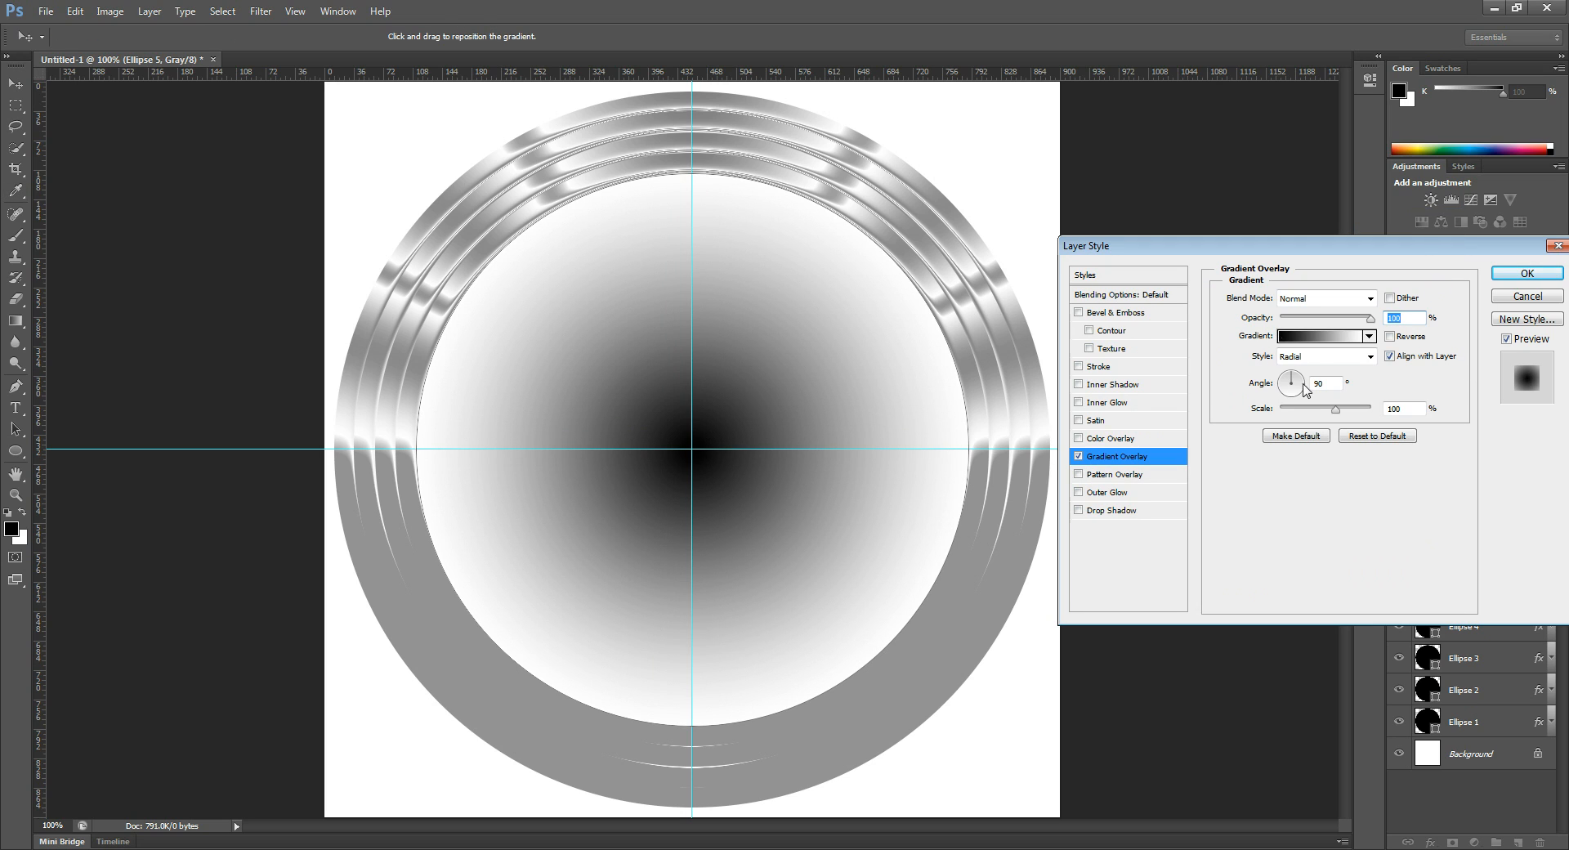
pyautogui.click(1528, 297)
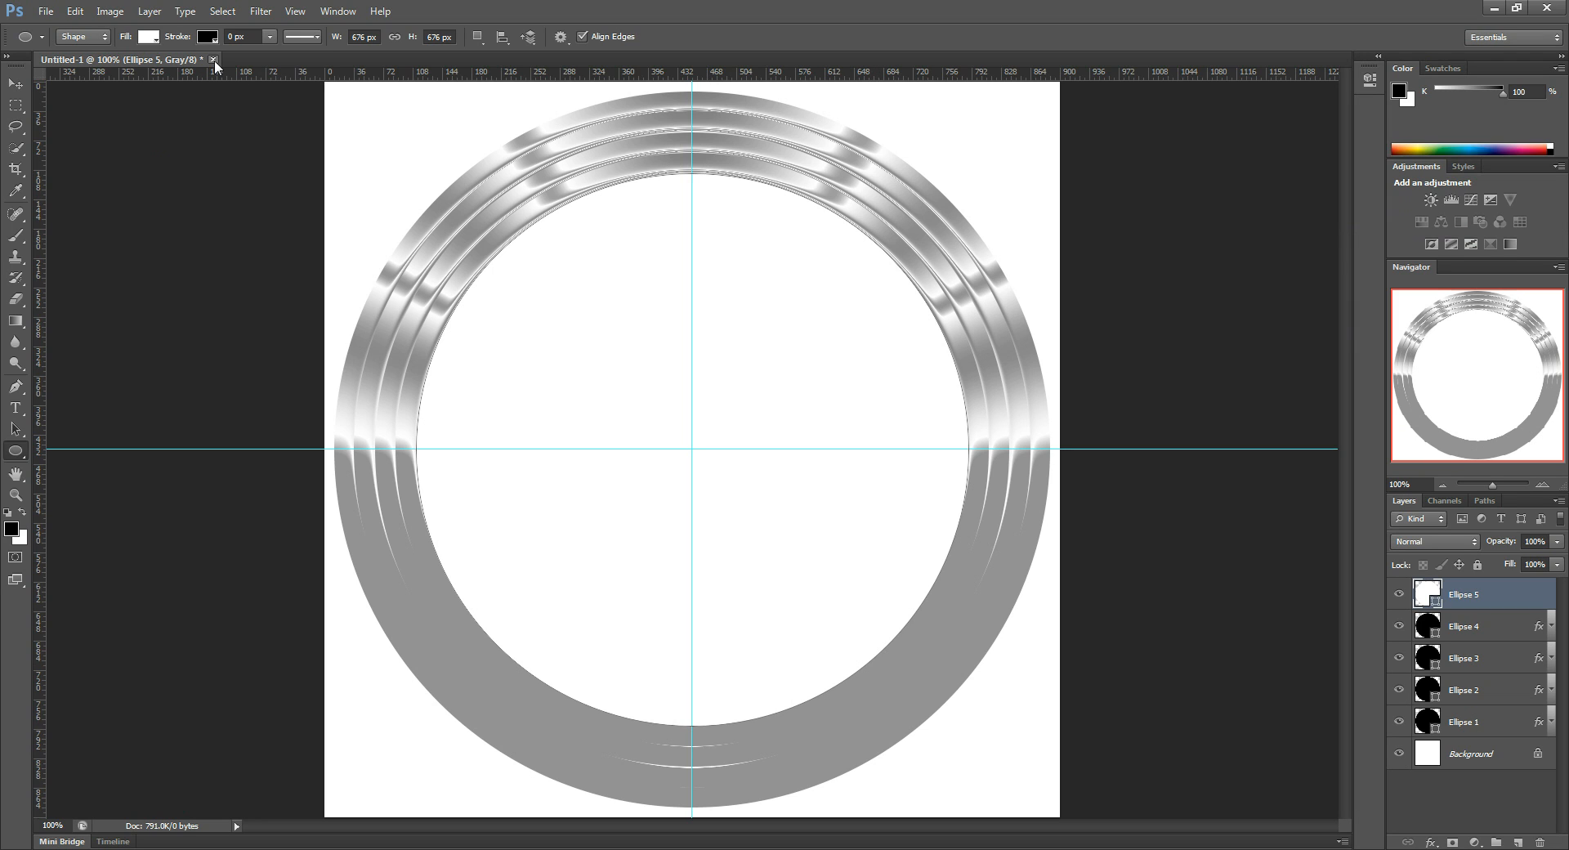
# Step: Convert the image from grayscale to RGB Color mode without flattening the layers
pyautogui.click(149, 12)
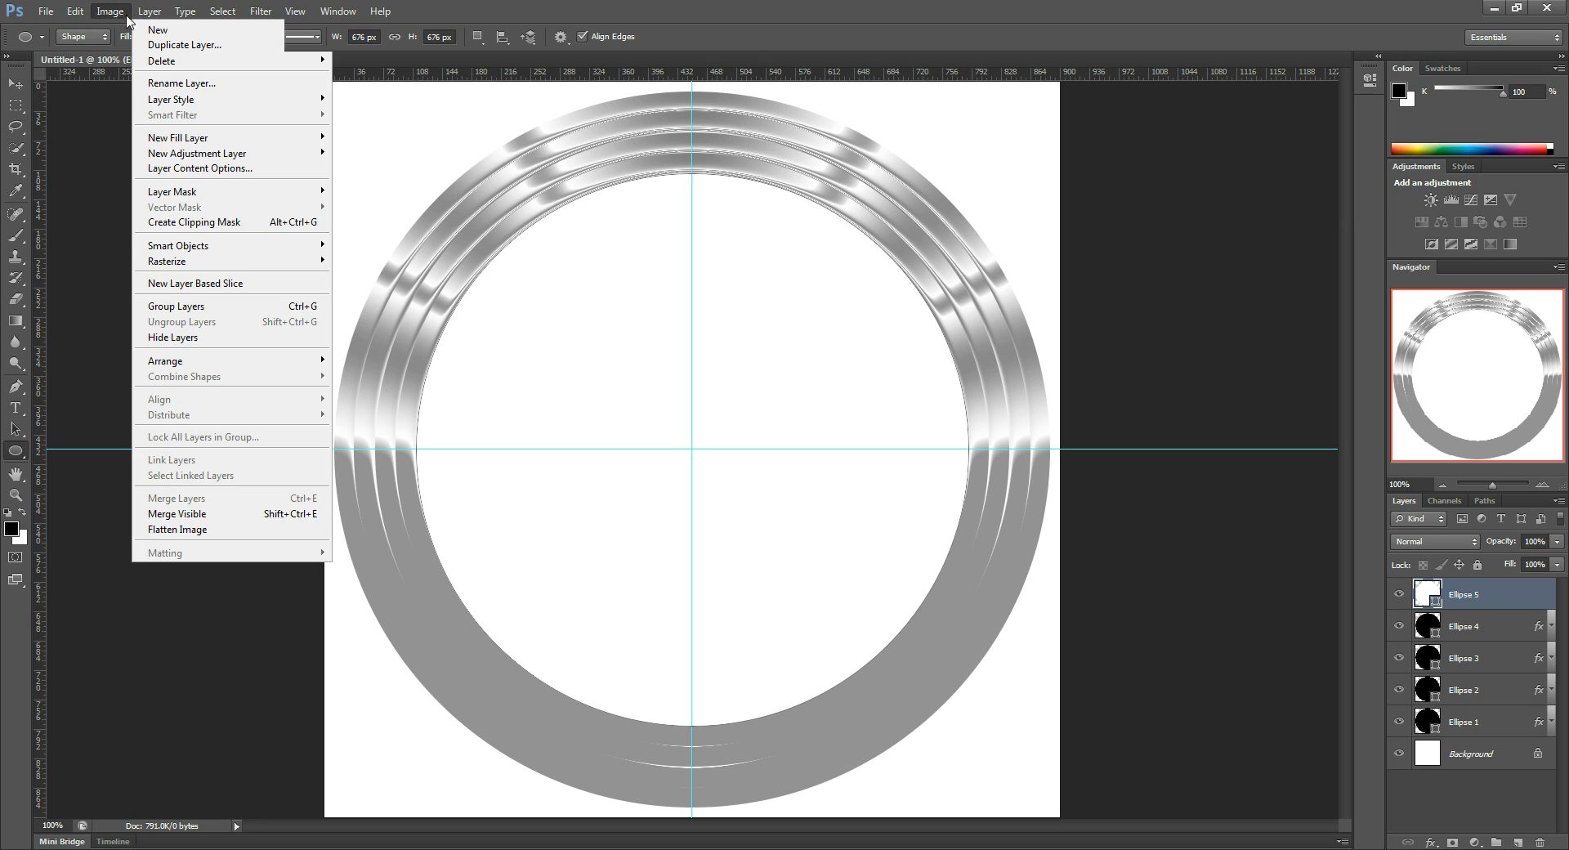
pyautogui.moveTo(126, 16)
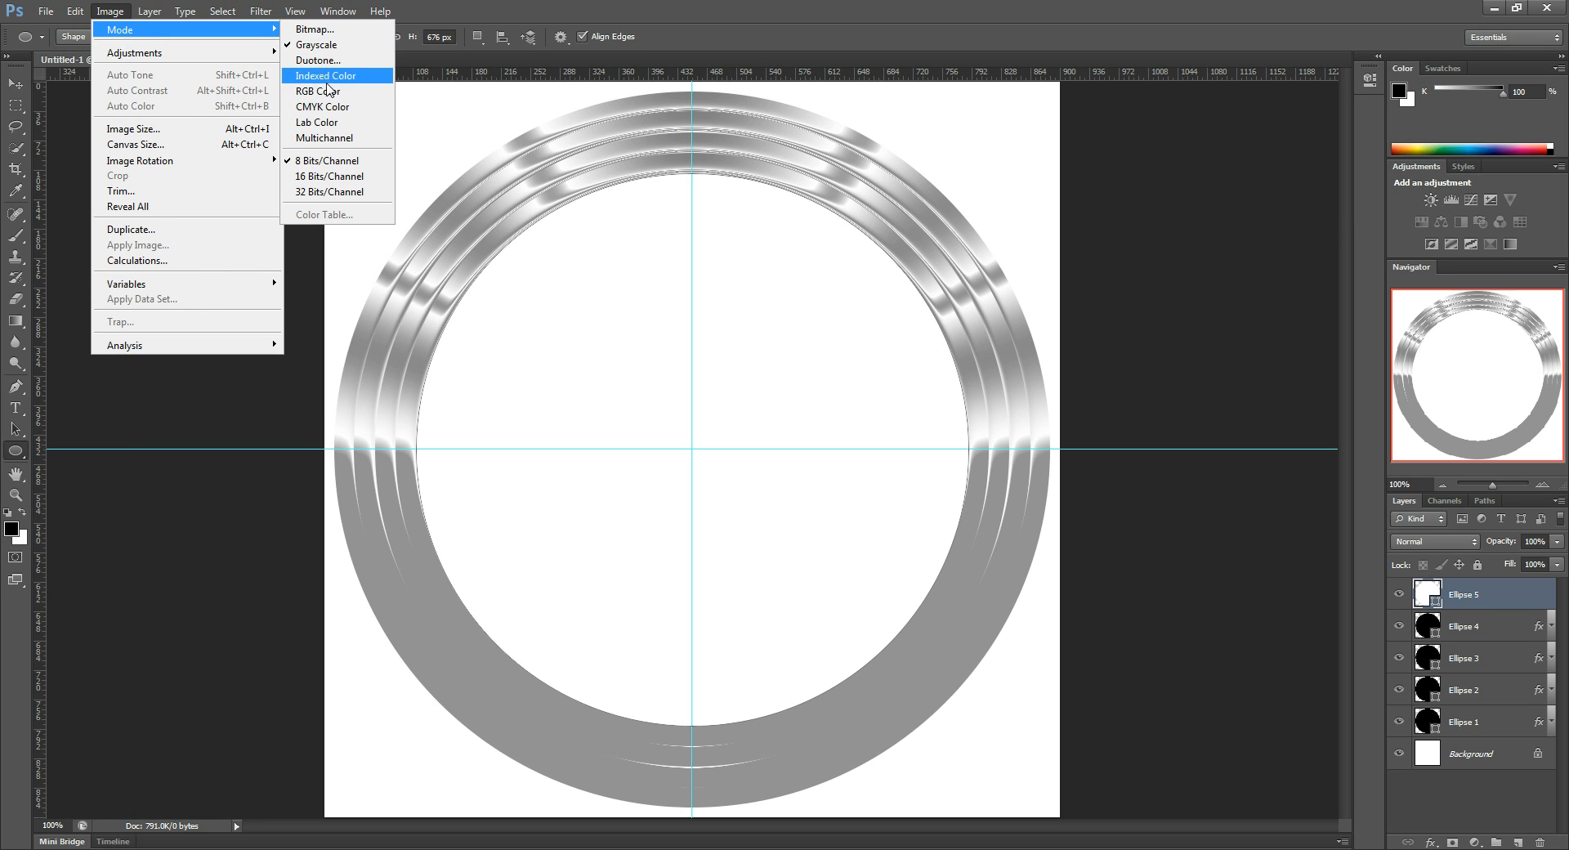
pyautogui.click(322, 91)
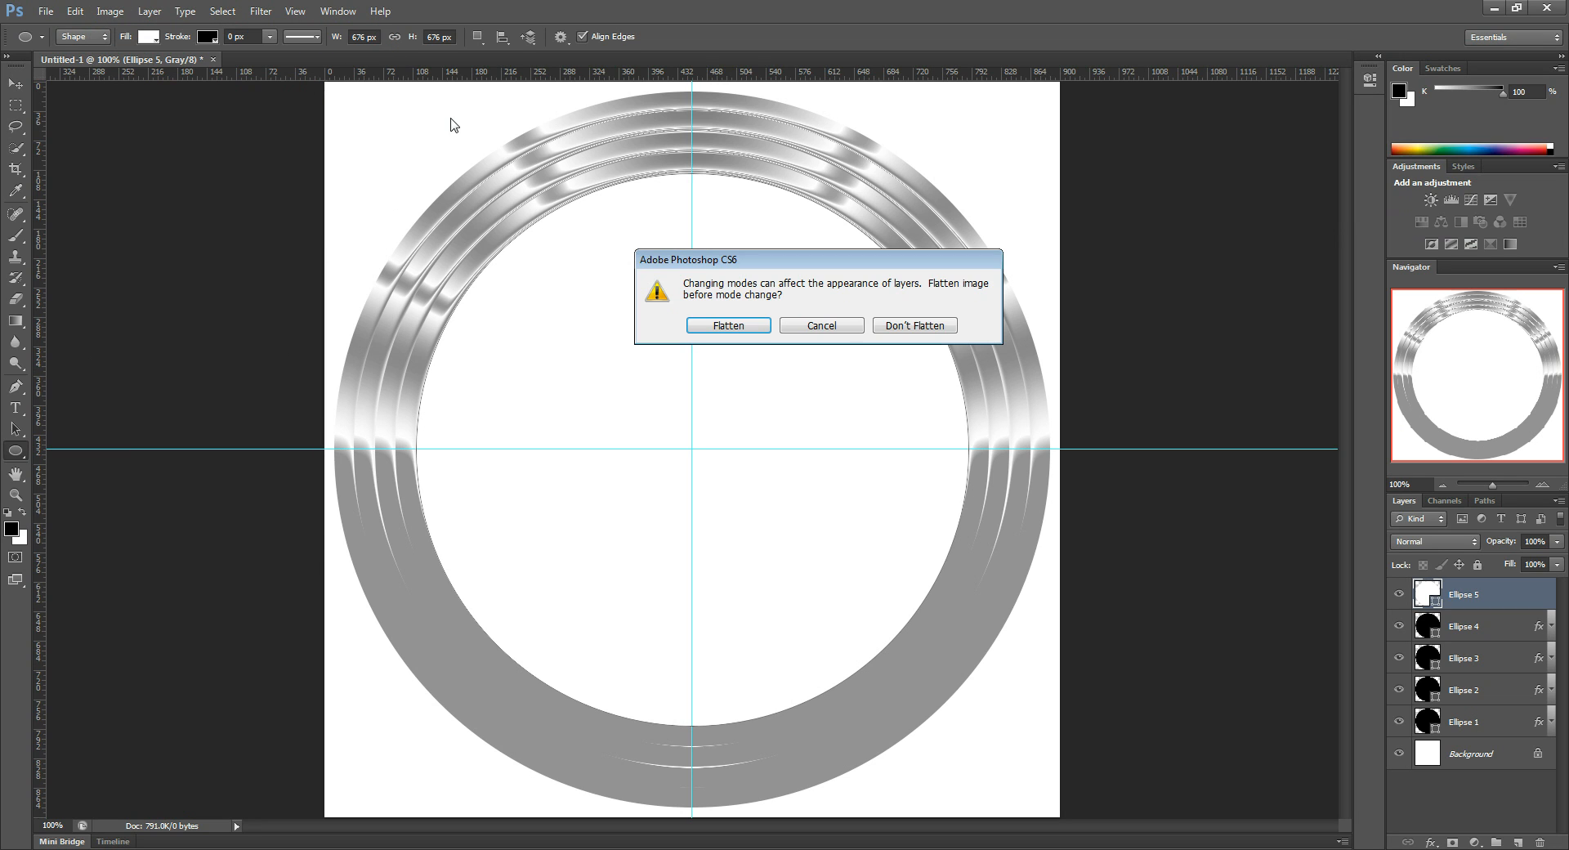
pyautogui.click(915, 326)
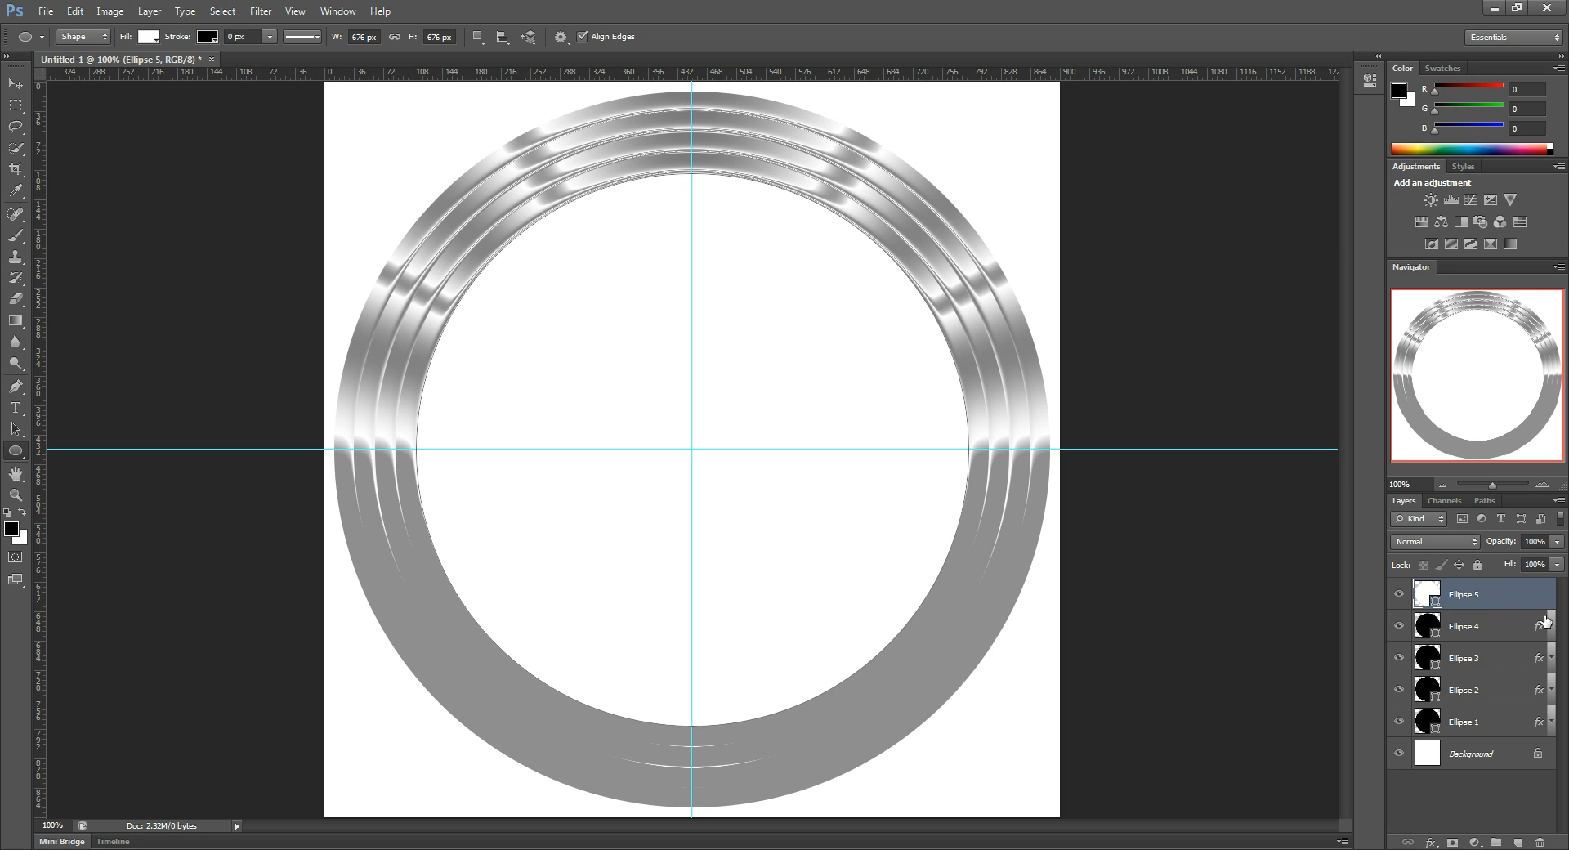
# Step: Enable a Gradient Overlay on the innermost white circle and set its style to Radial
pyautogui.doubleClick(1495, 598)
pyautogui.click(1078, 457)
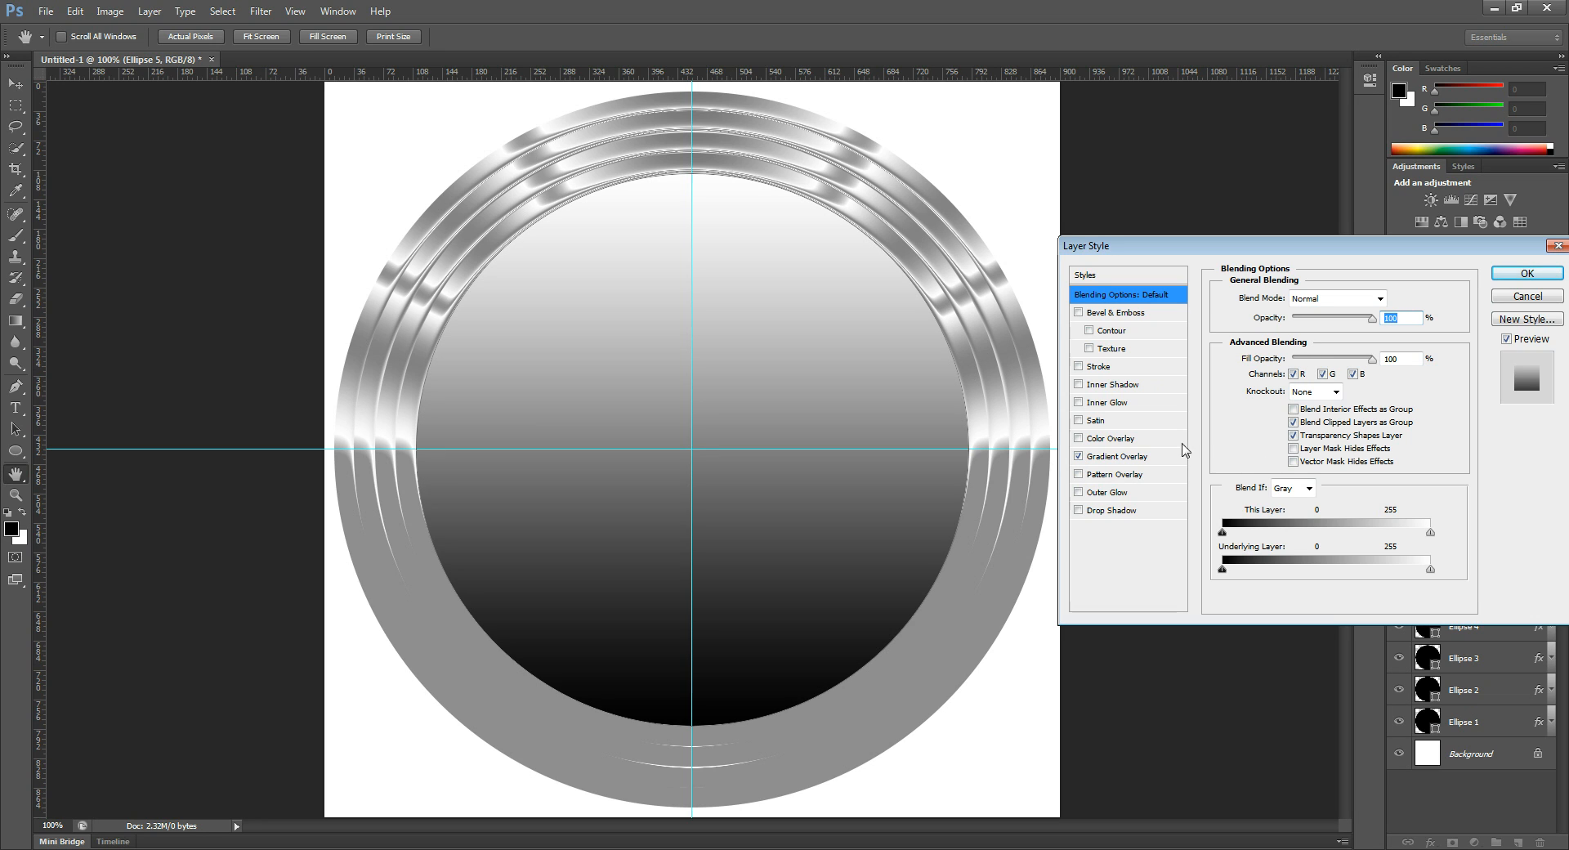
pyautogui.click(1138, 459)
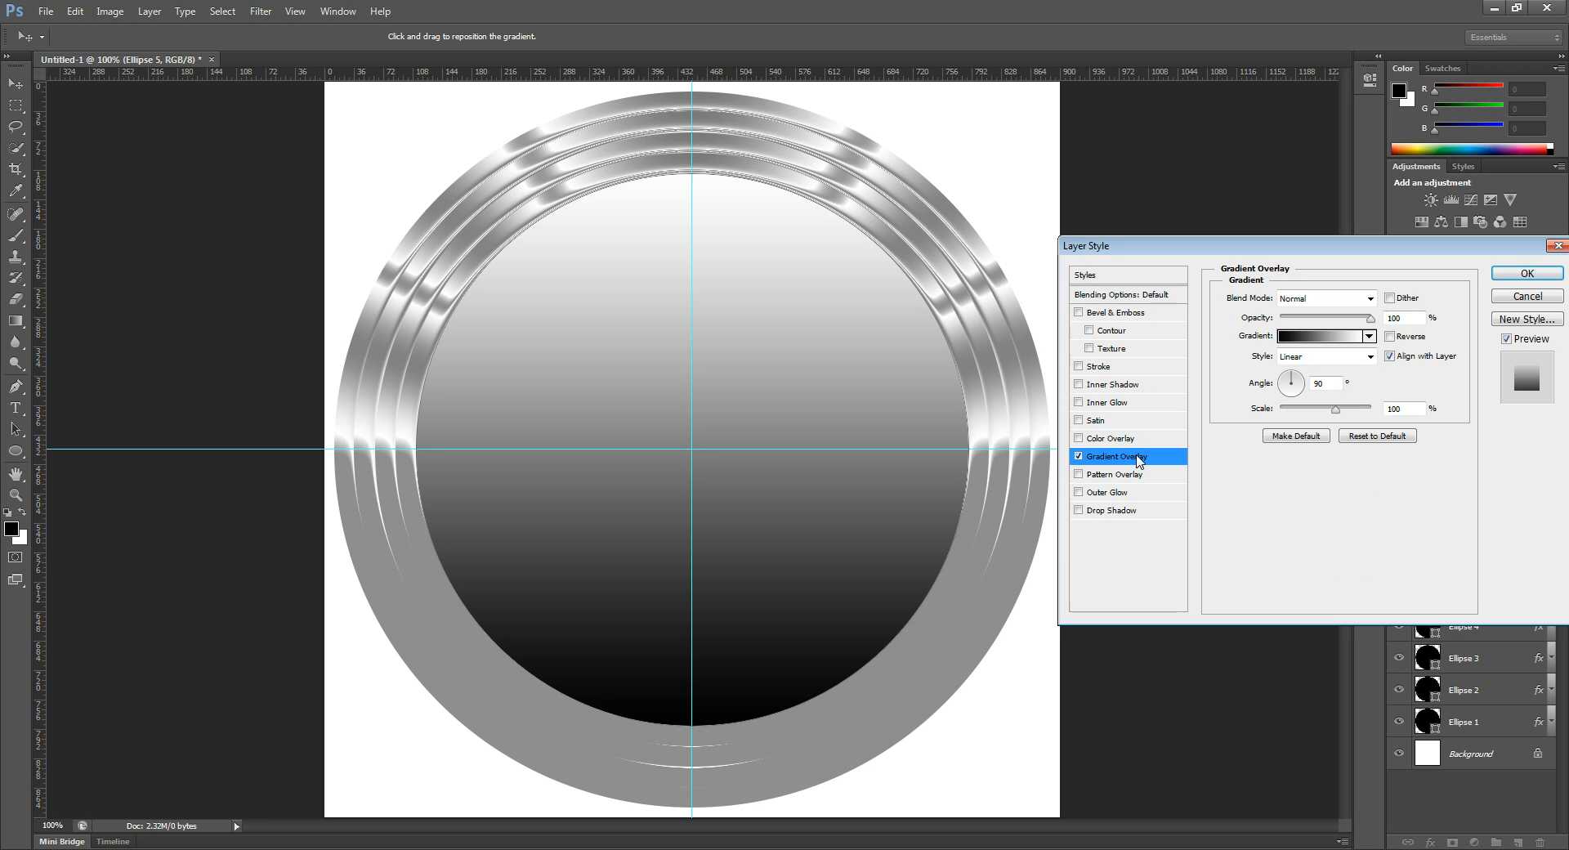
pyautogui.click(1308, 361)
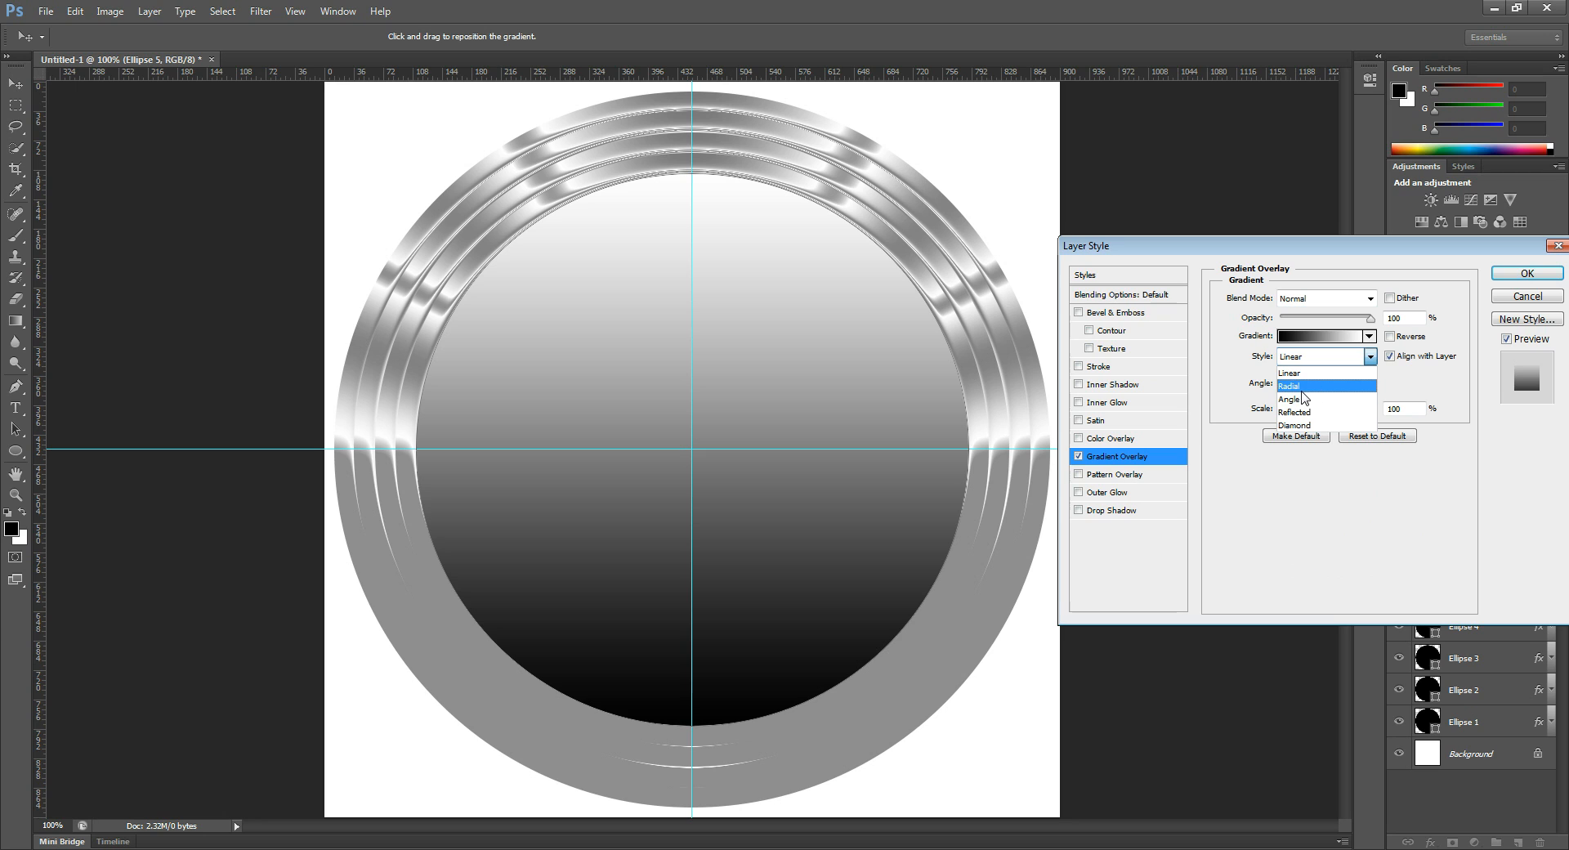
pyautogui.click(1303, 391)
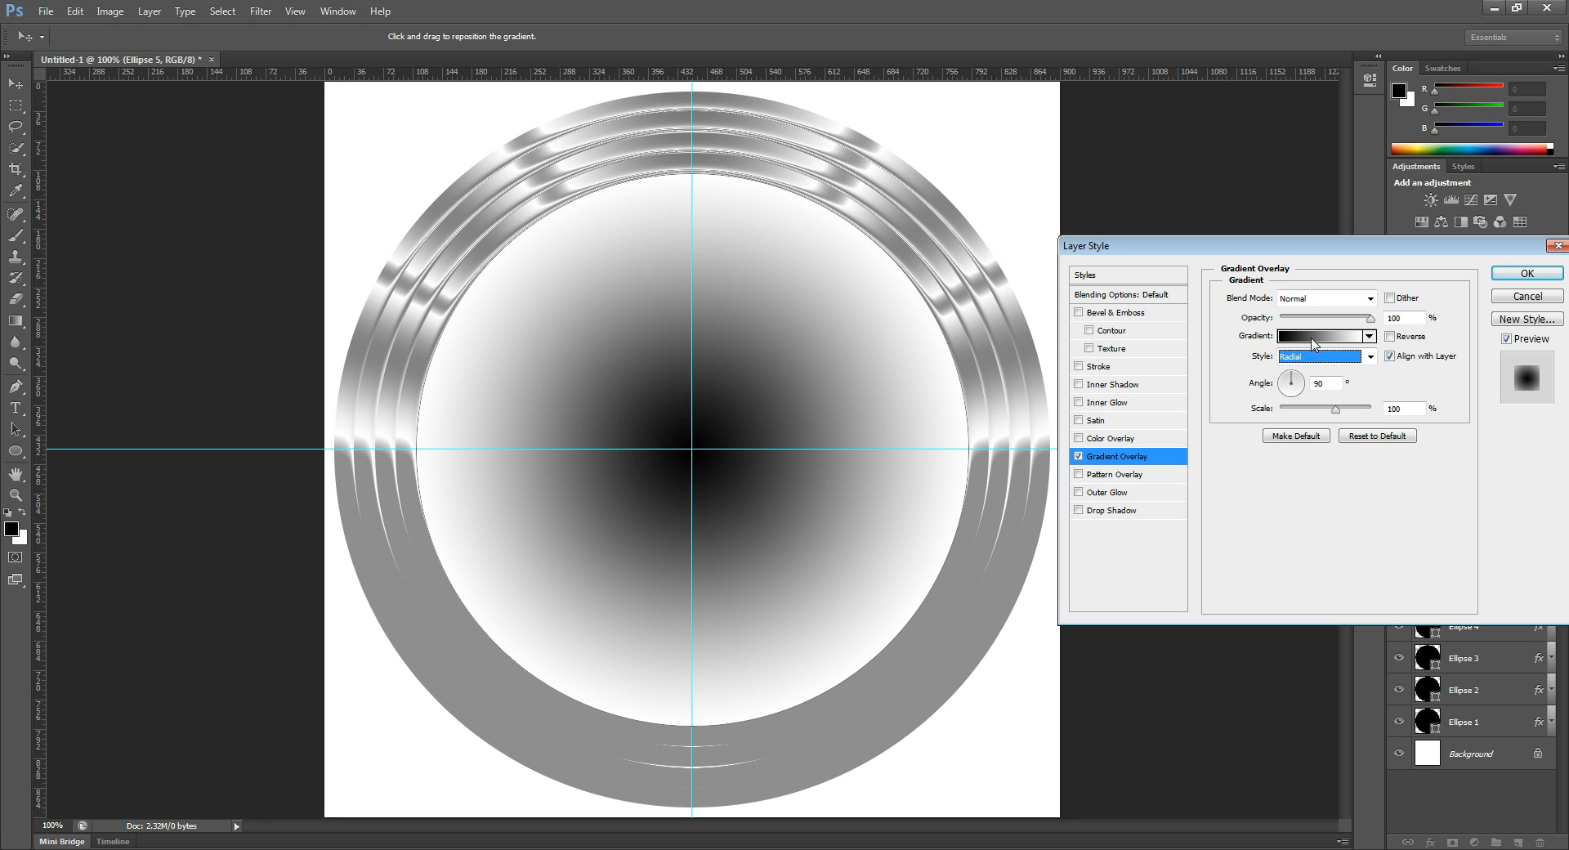
# Step: Set the starting color stop of the circle's radial gradient to dark red #780202
pyautogui.click(1313, 343)
pyautogui.click(1119, 498)
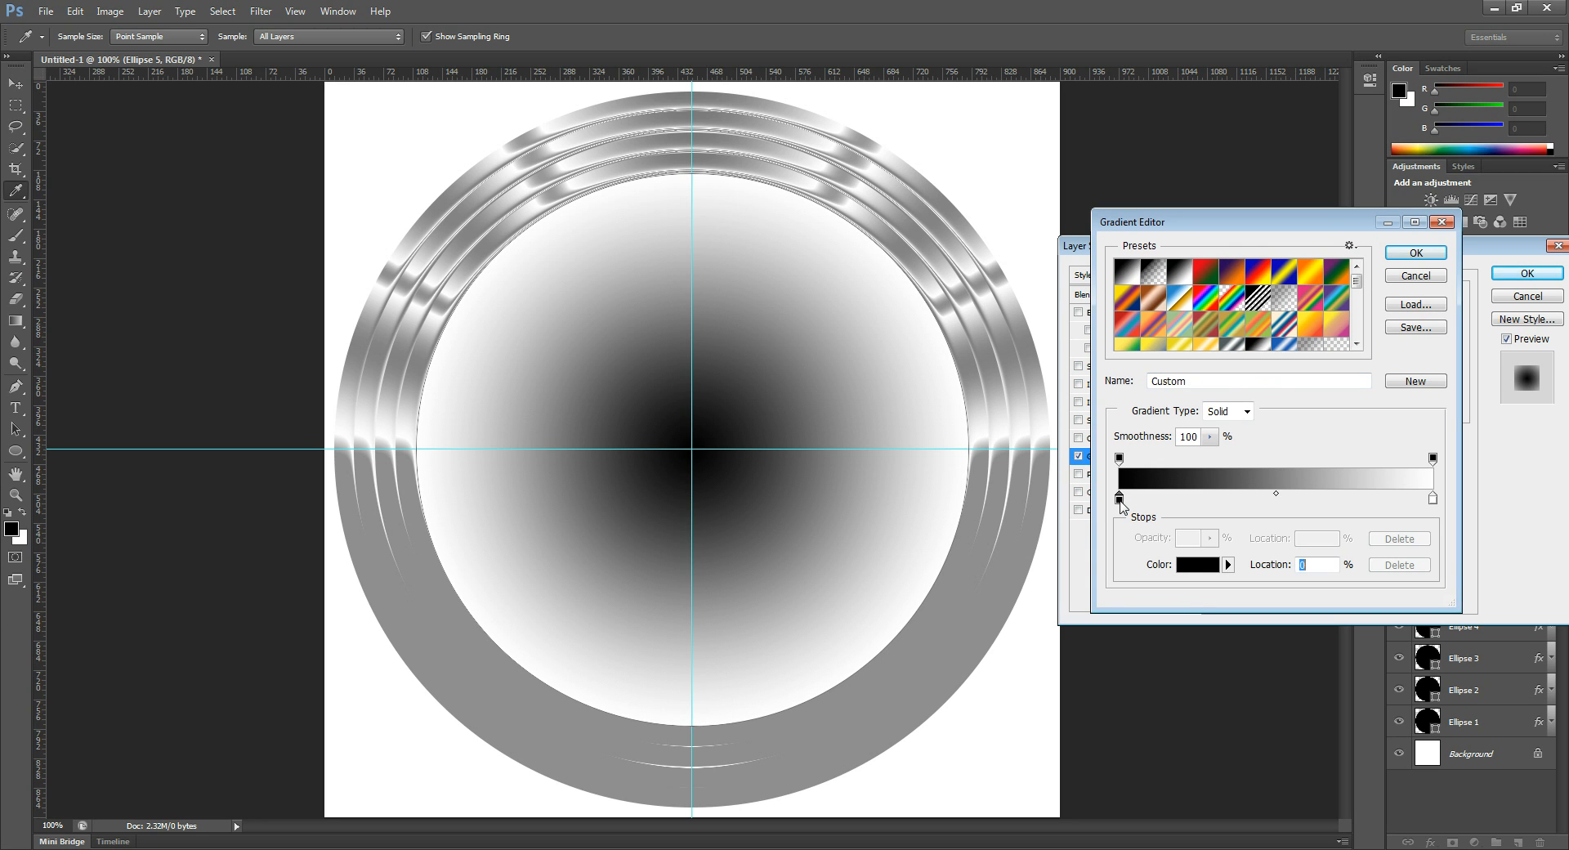
pyautogui.doubleClick(1119, 499)
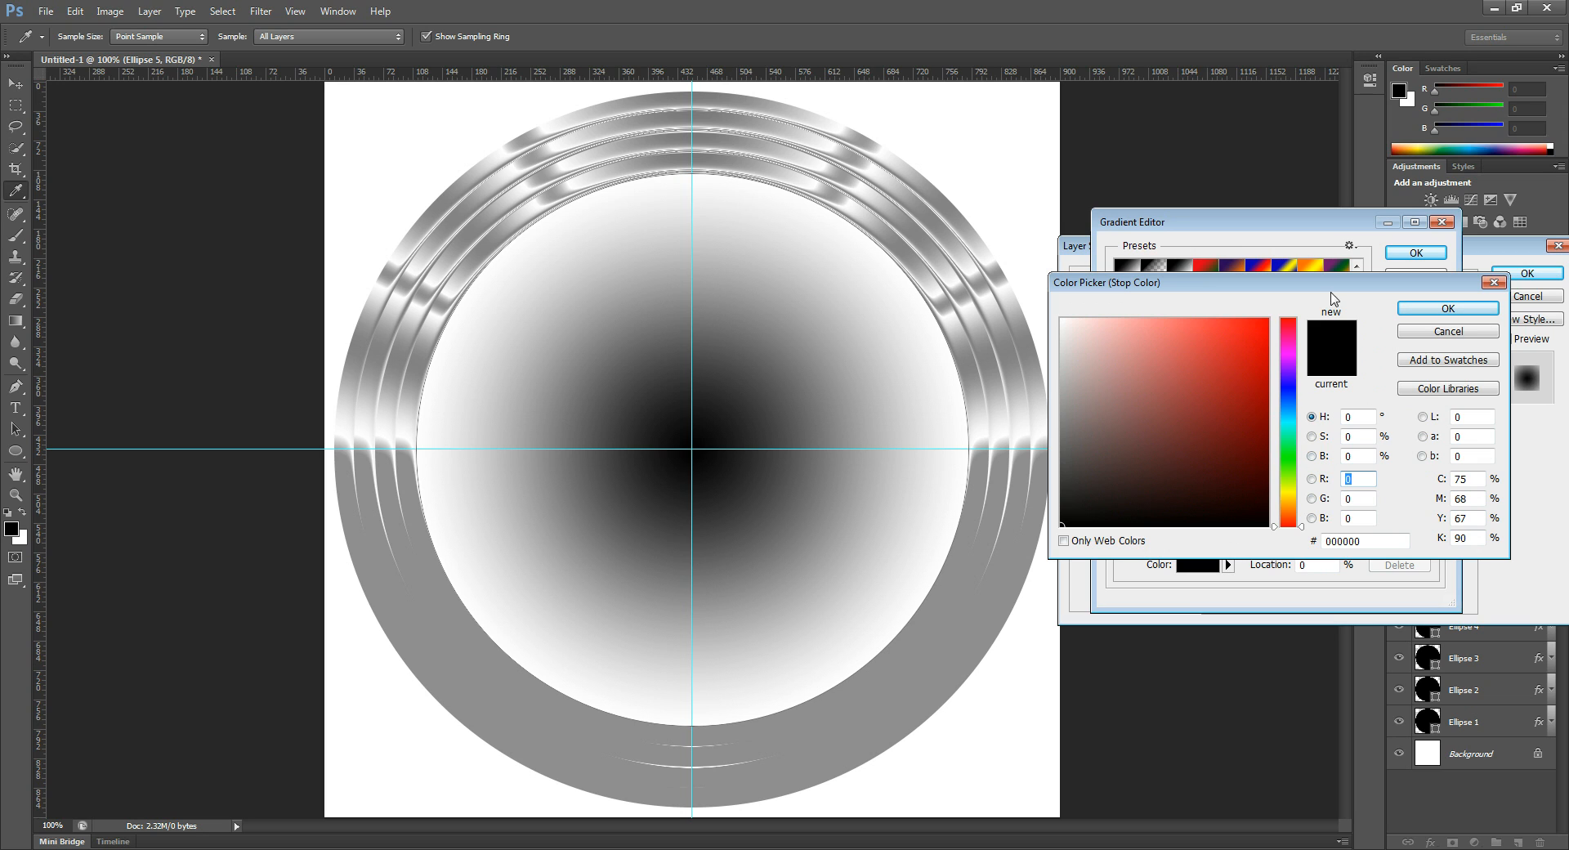
pyautogui.click(1264, 429)
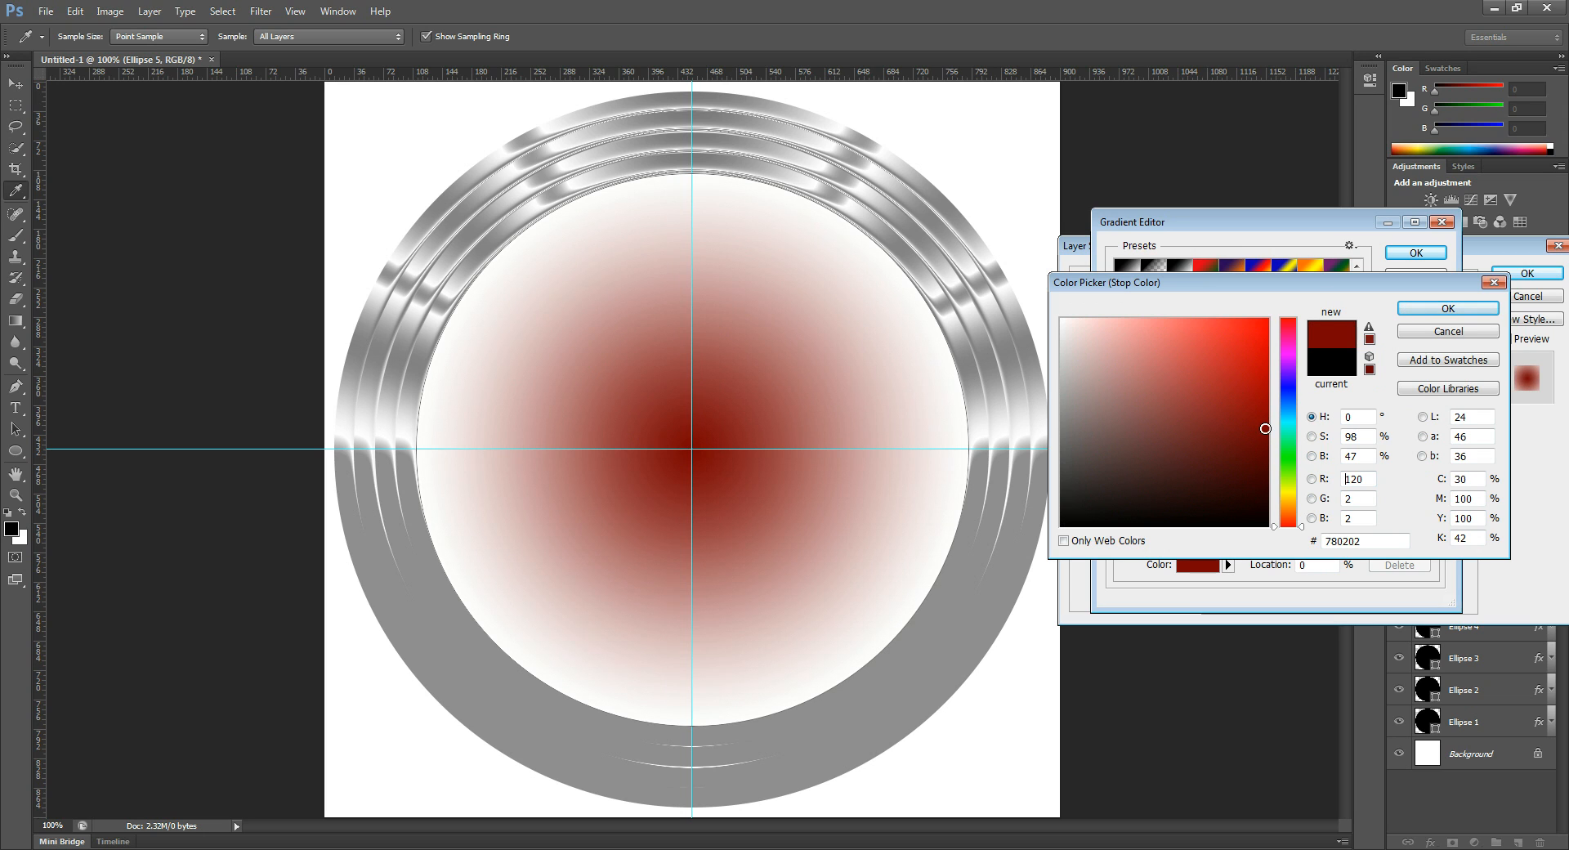
pyautogui.click(1448, 309)
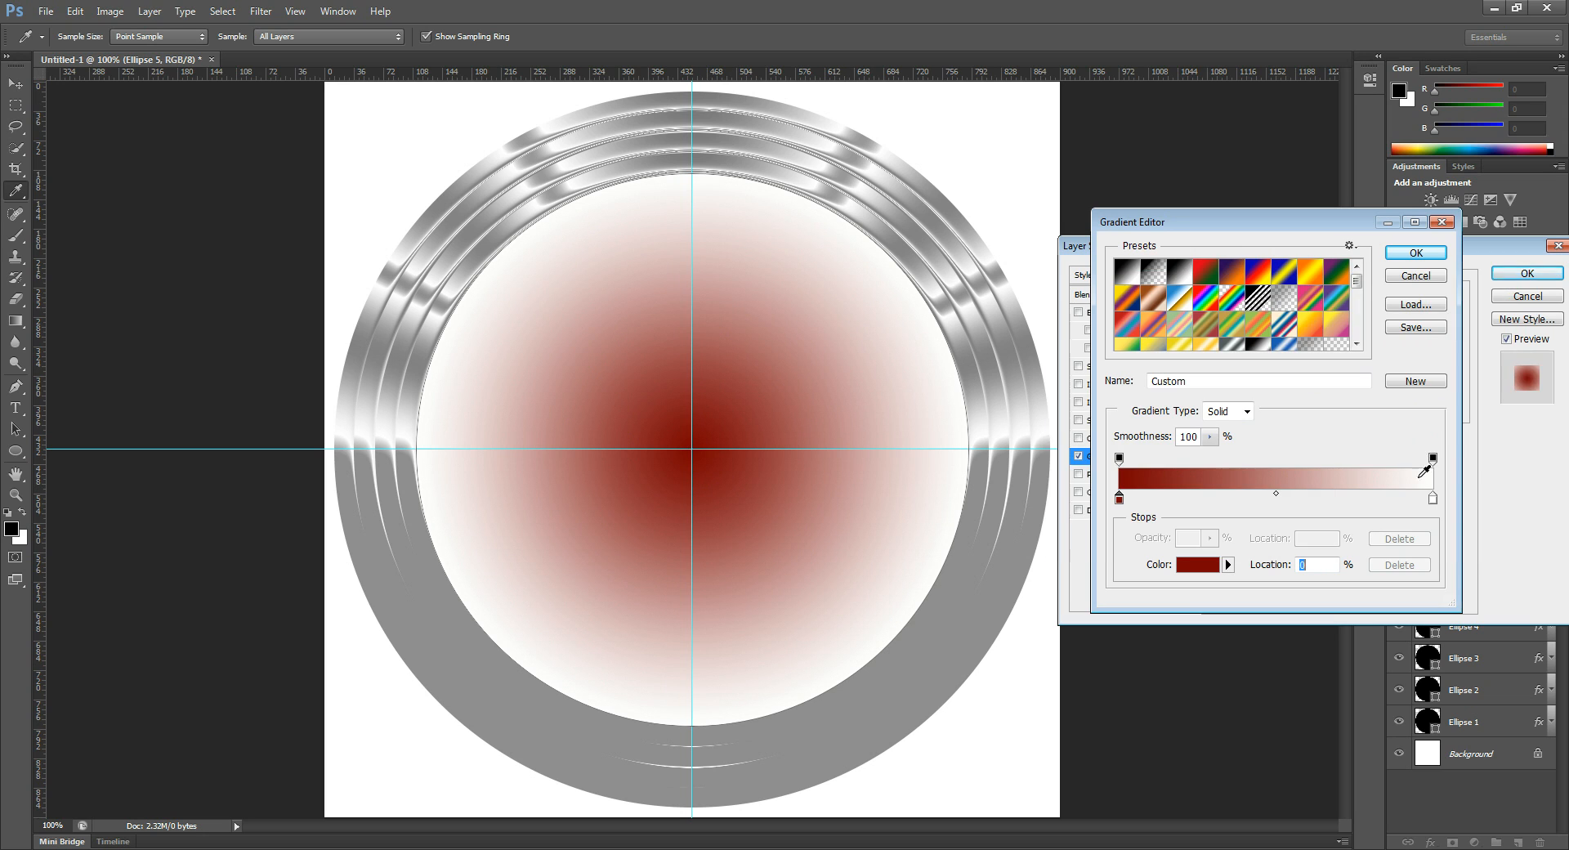
# Step: Set the ending color stop of the gradient to a brighter red and apply the edited gradient
pyautogui.click(1432, 498)
pyautogui.doubleClick(1432, 498)
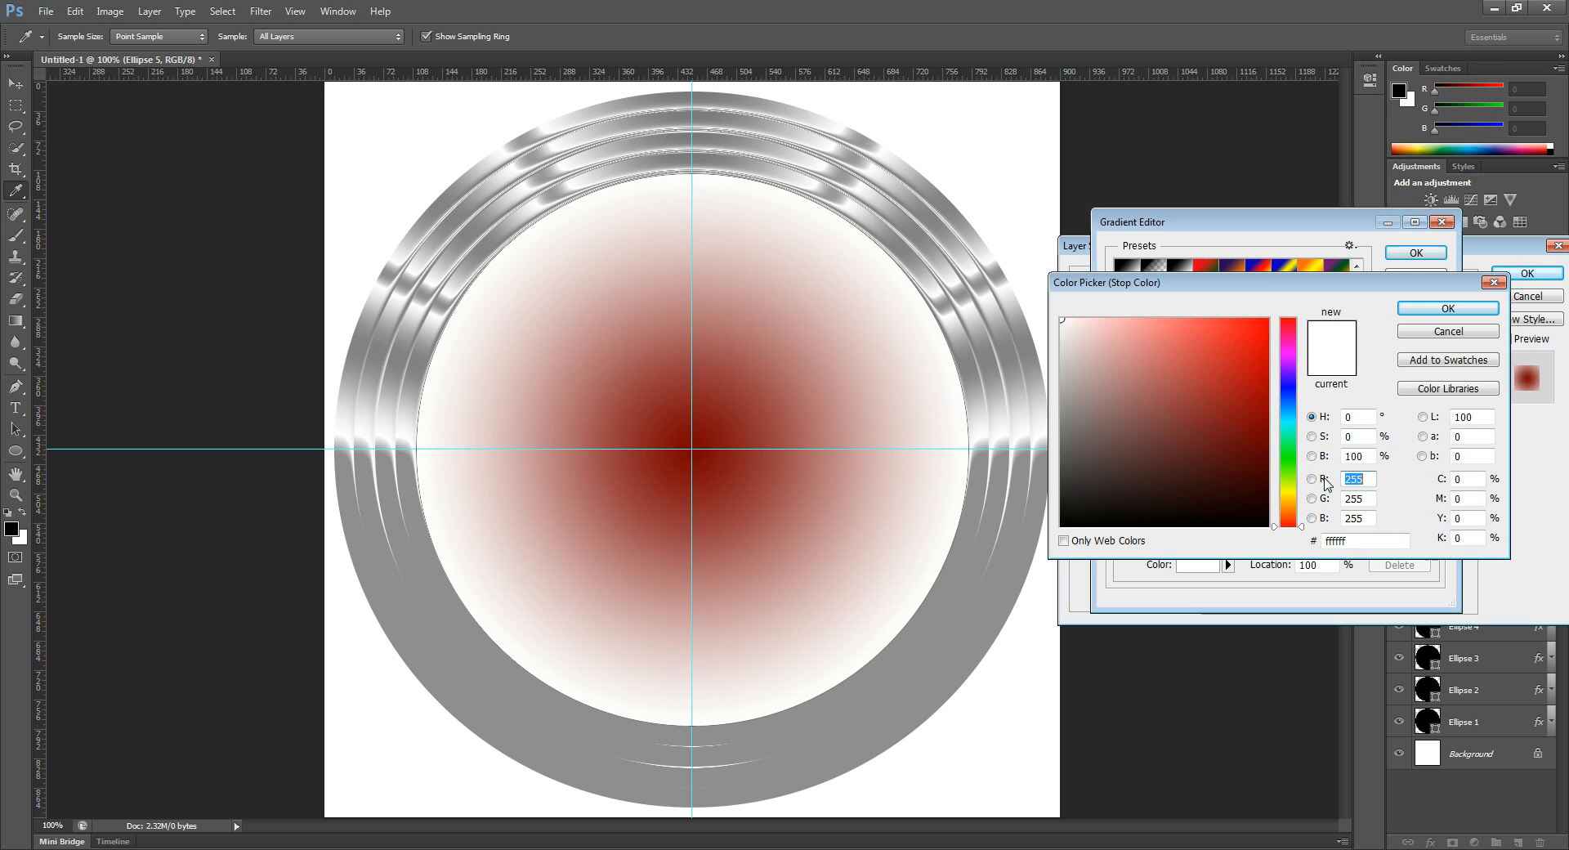
pyautogui.click(1264, 386)
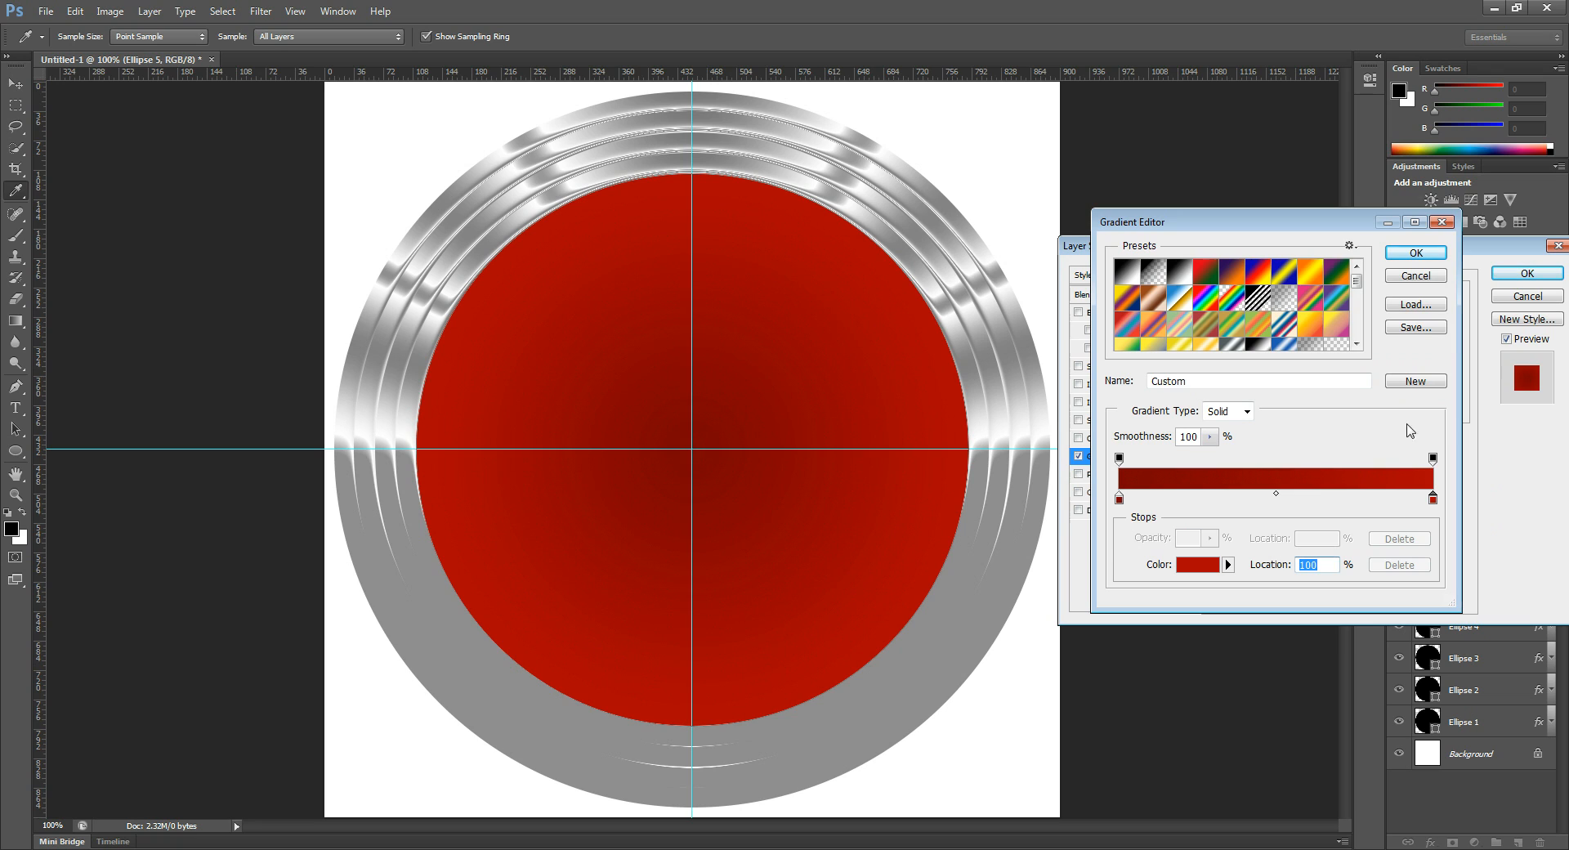
pyautogui.click(1411, 253)
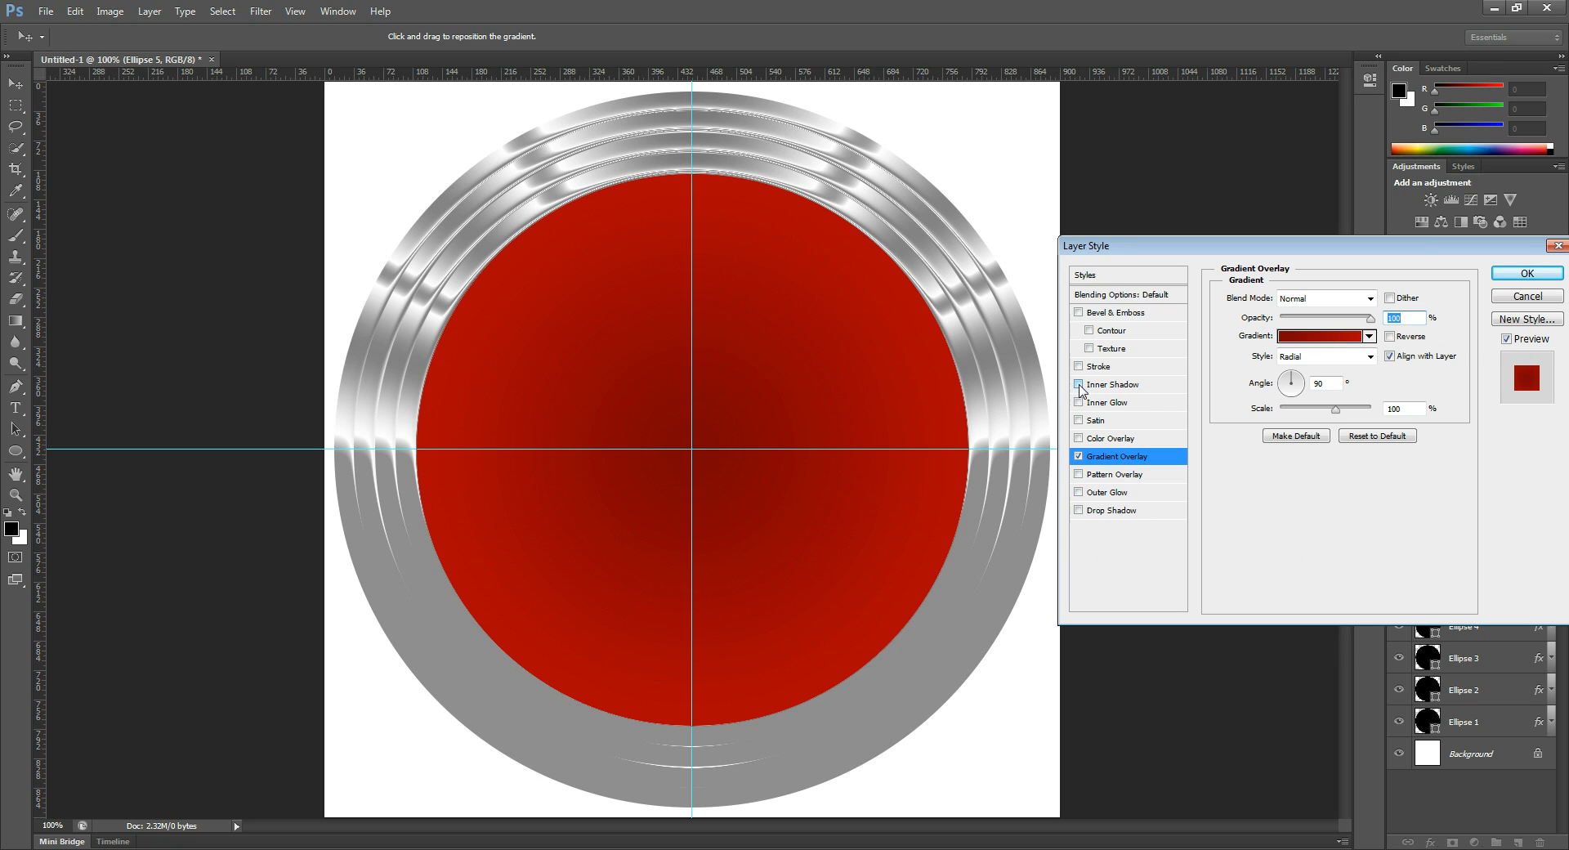
# Step: Add an Inner Shadow to the red circle with distance 0 px, choke 12% and size about 100 px
pyautogui.click(1103, 386)
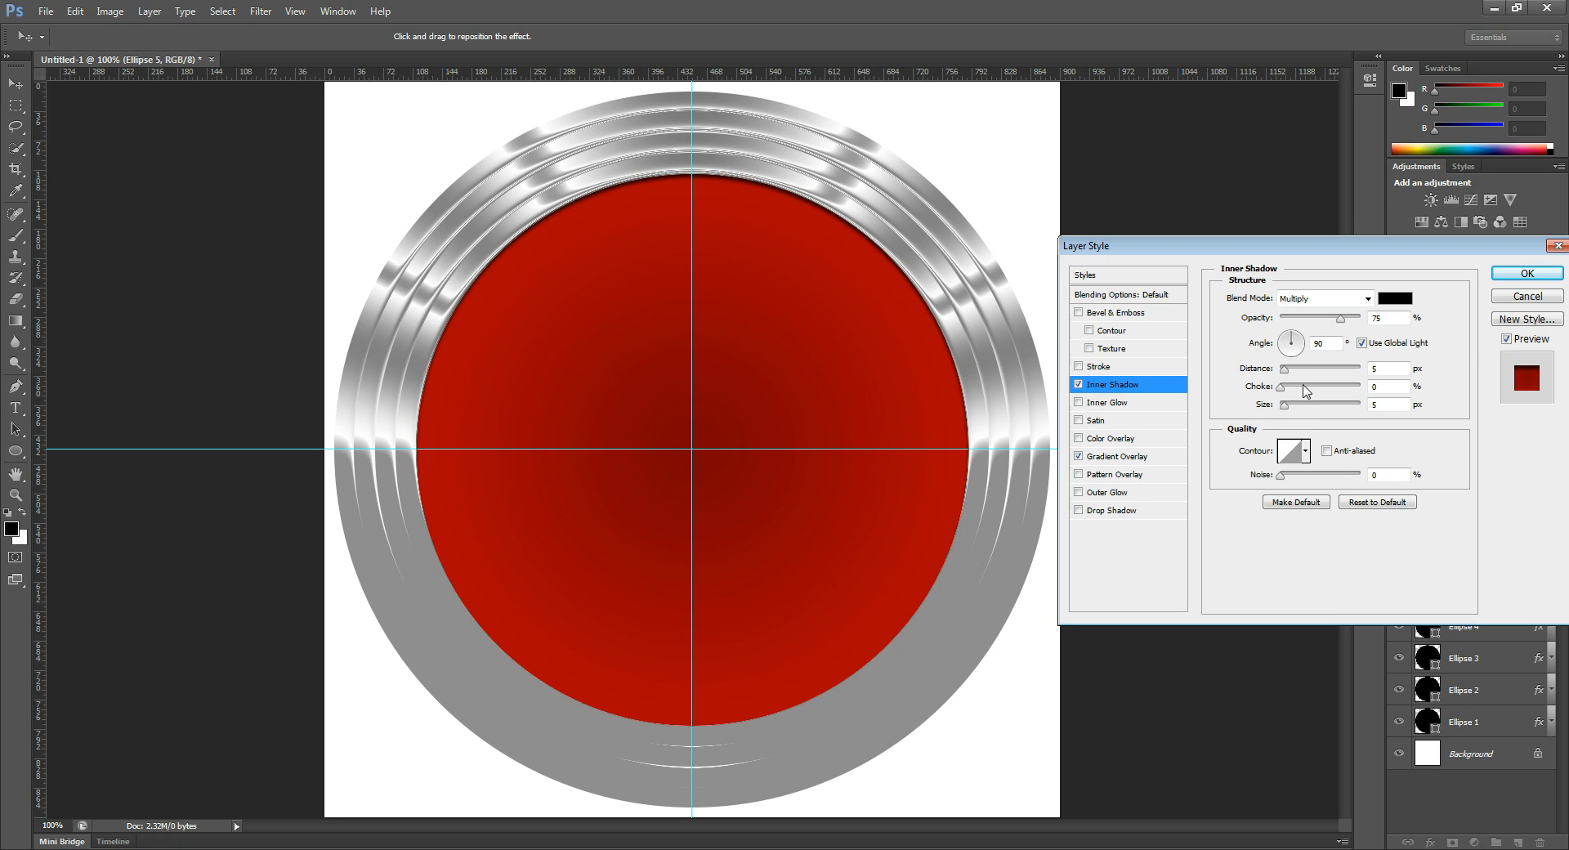
pyautogui.moveTo(1284, 369); pyautogui.dragTo(1291, 392)
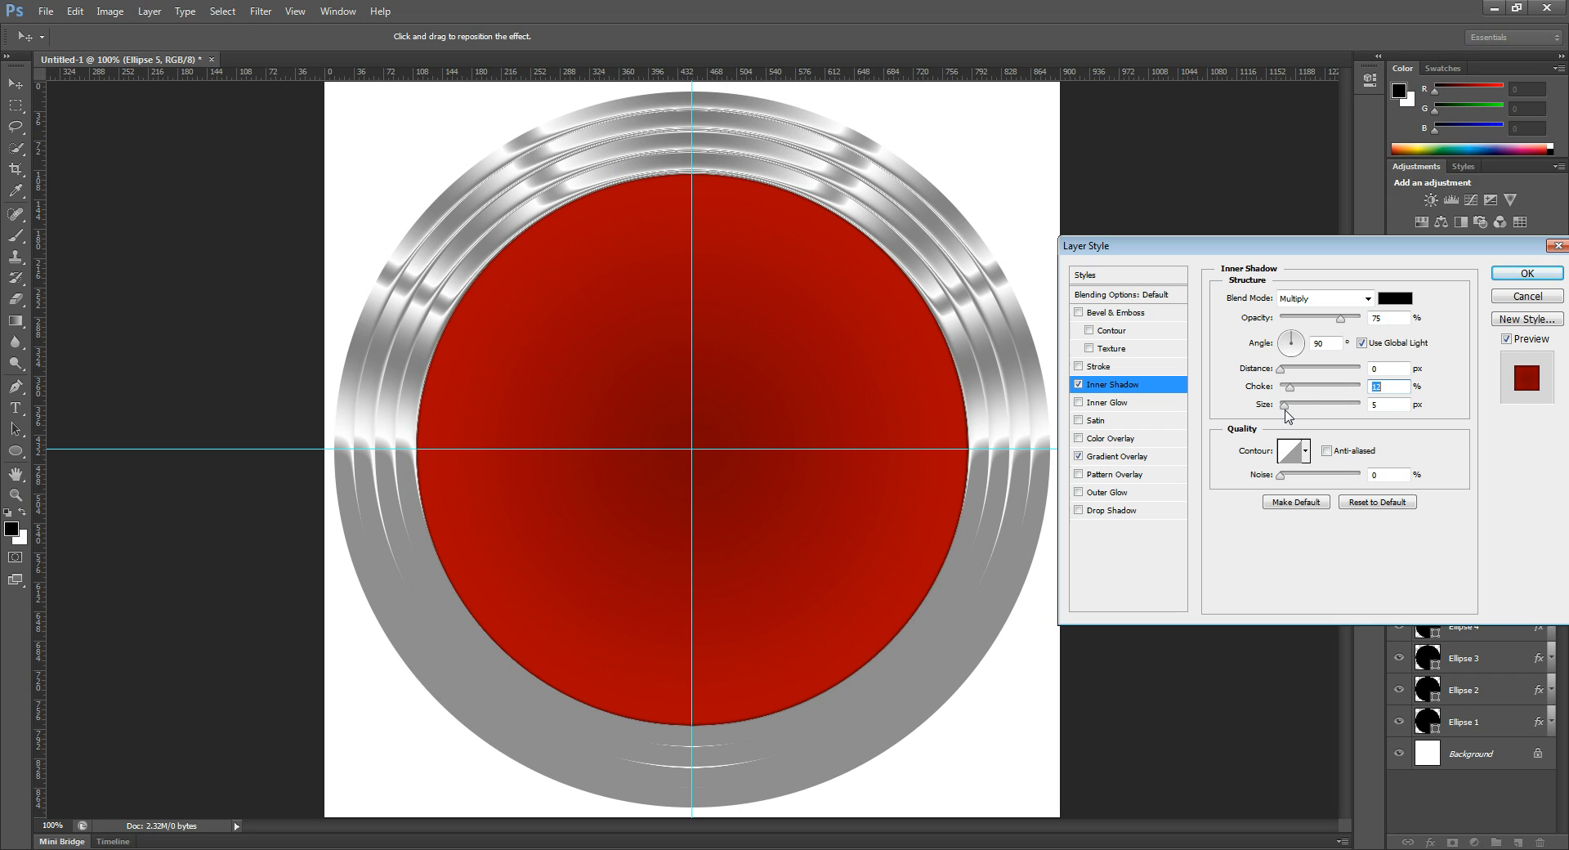
pyautogui.moveTo(1286, 406); pyautogui.dragTo(1318, 406)
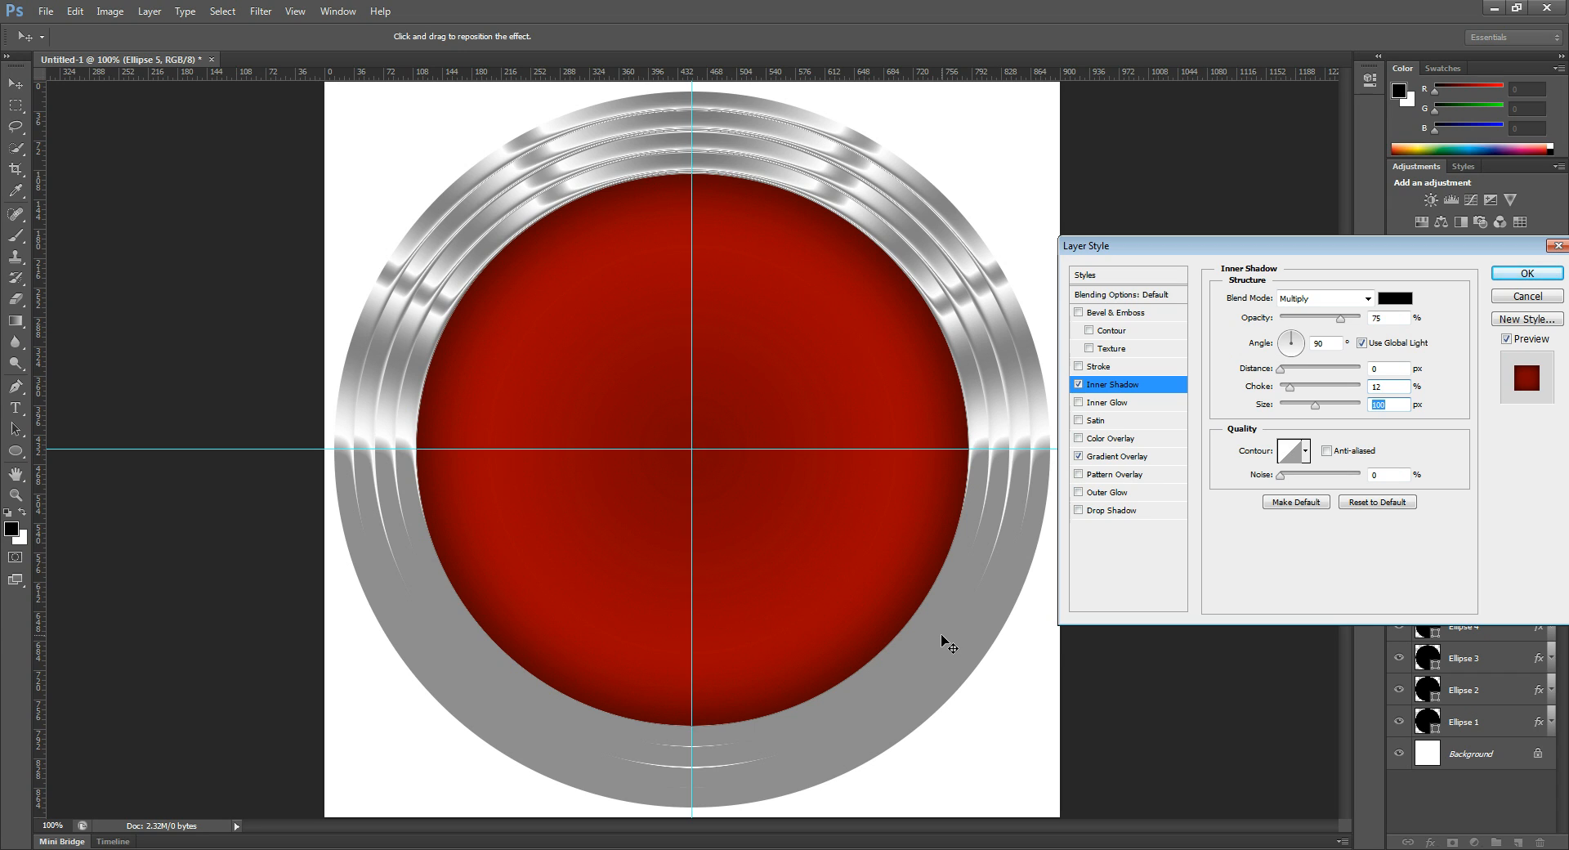
pyautogui.click(1533, 274)
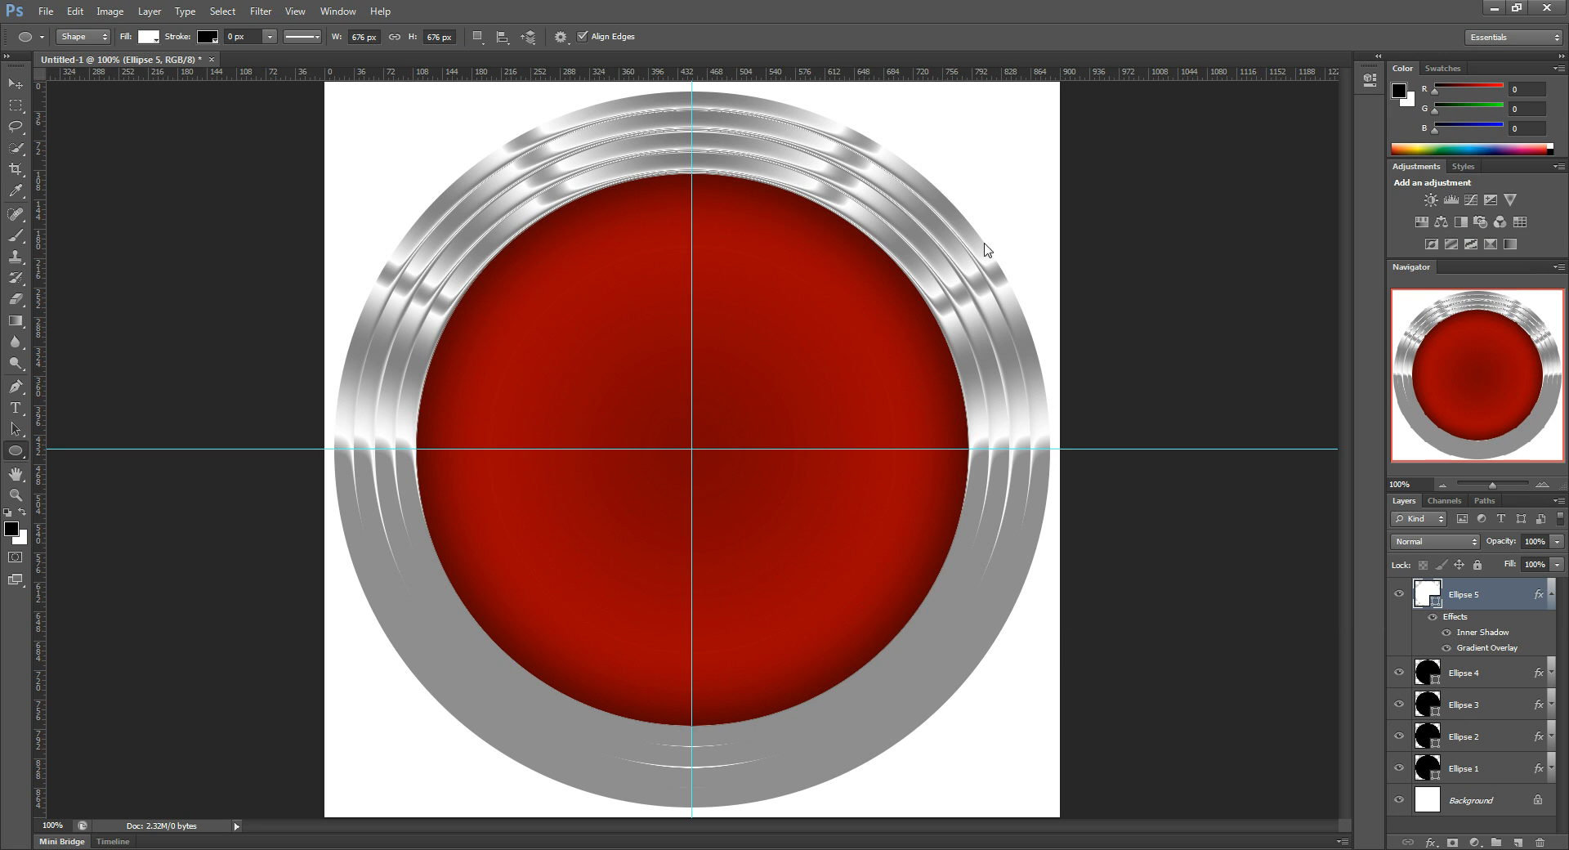
# Step: Hide the guides and the rulers
pyautogui.click(294, 15)
pyautogui.click(341, 241)
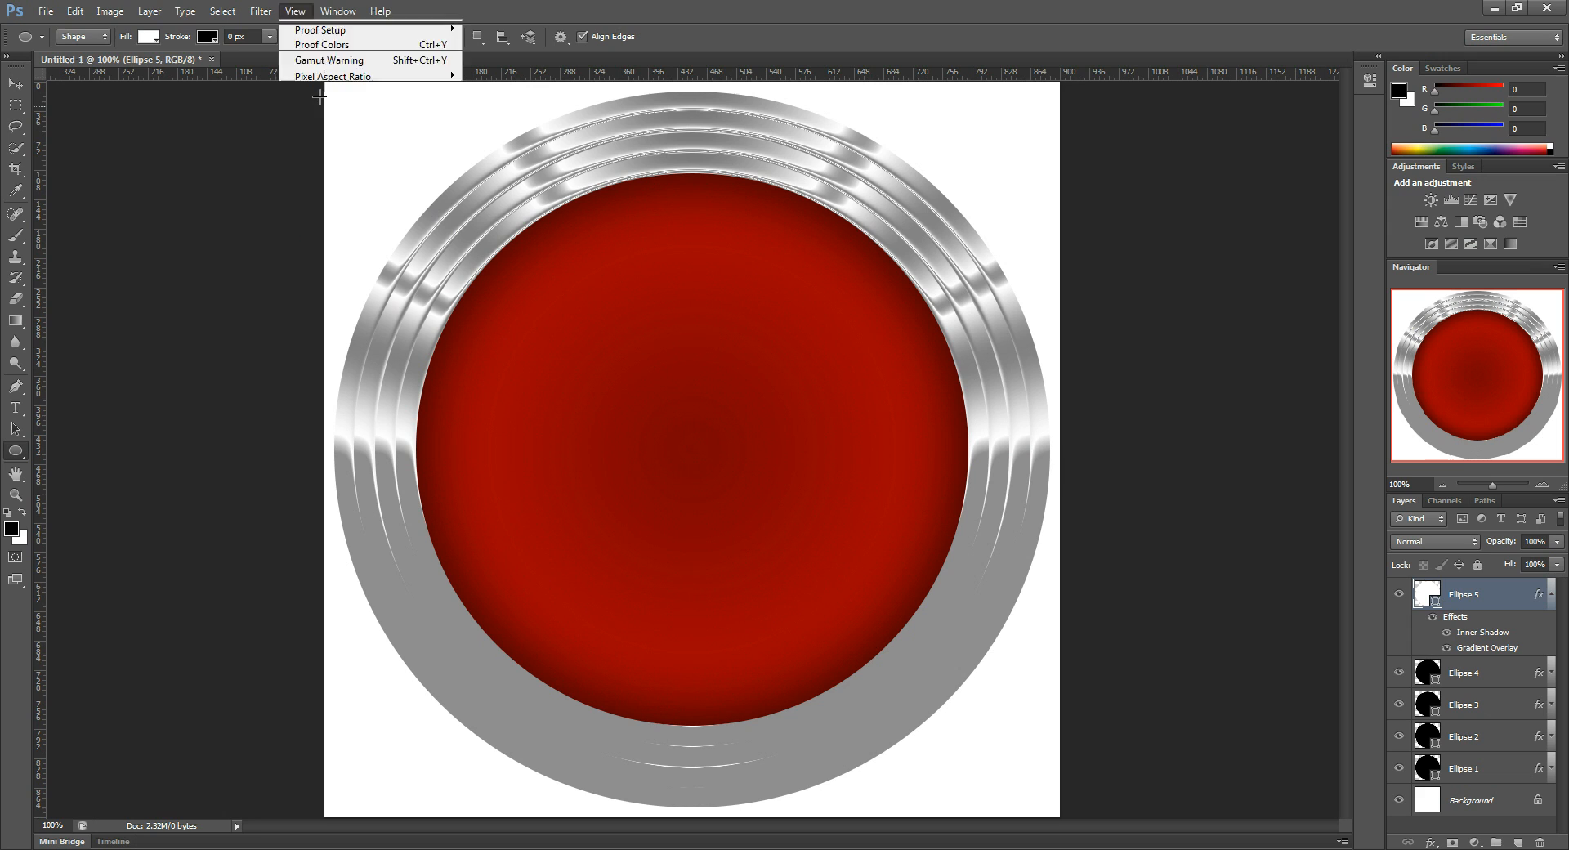
pyautogui.click(294, 11)
pyautogui.click(327, 278)
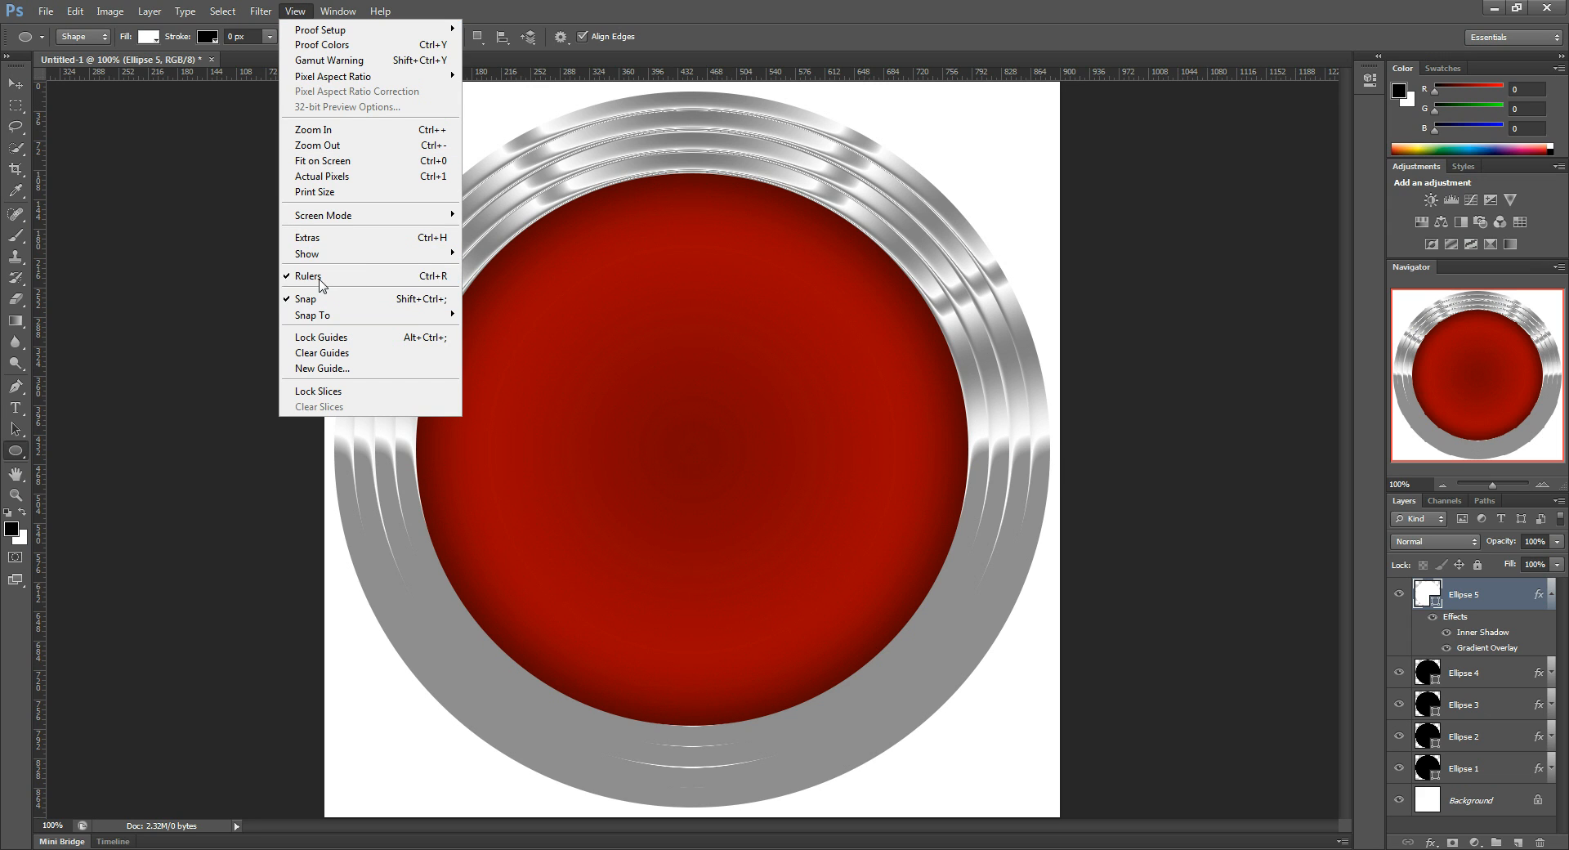
# Step: Turn off snapping and collapse the effects list of the red circle's layer
pyautogui.click(295, 11)
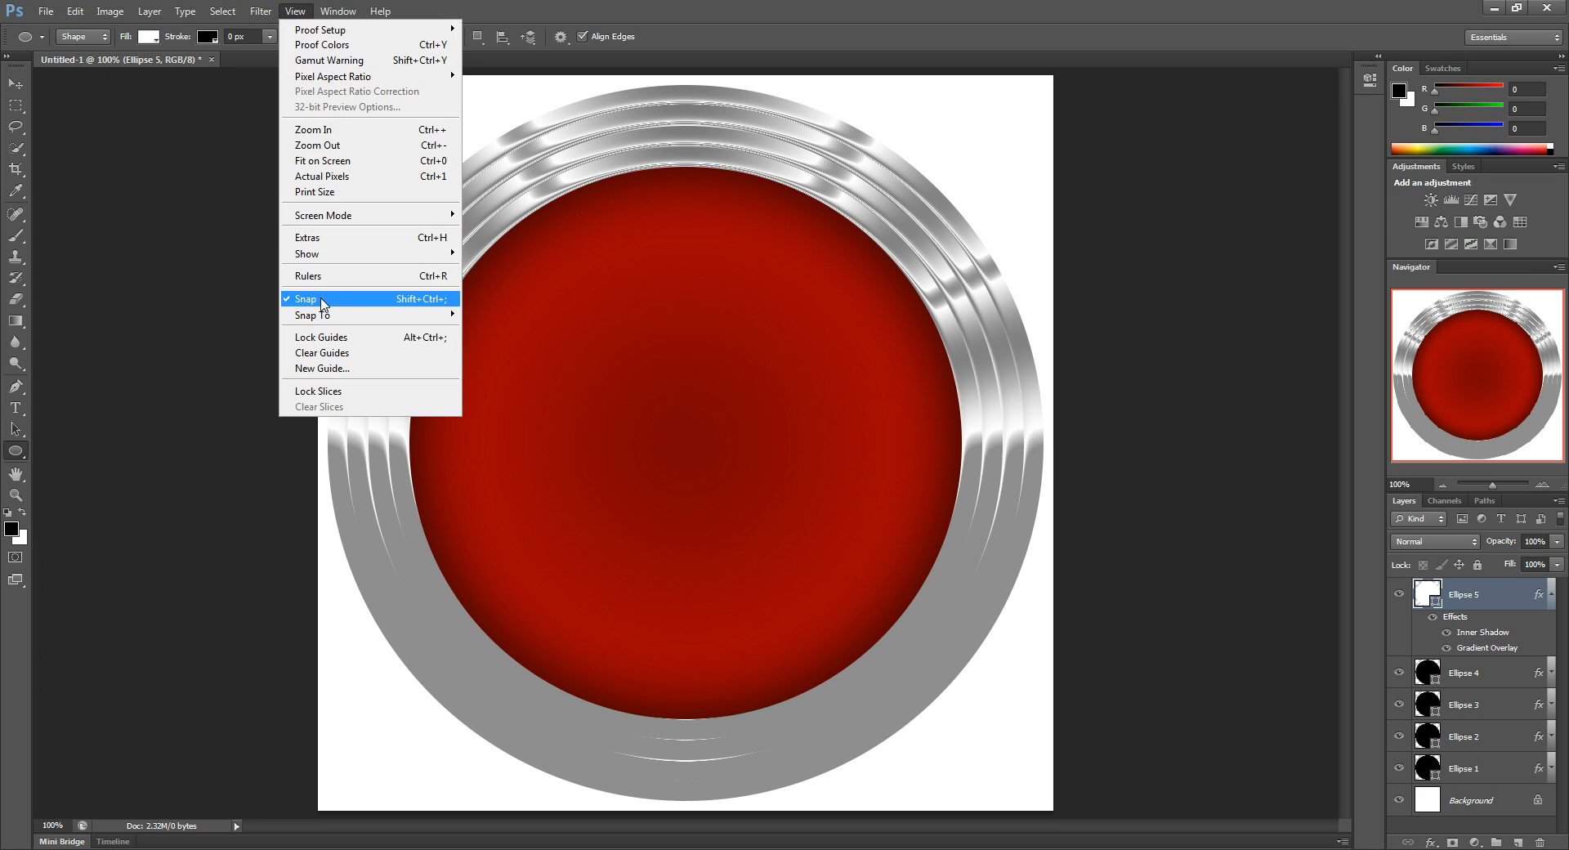
pyautogui.click(324, 299)
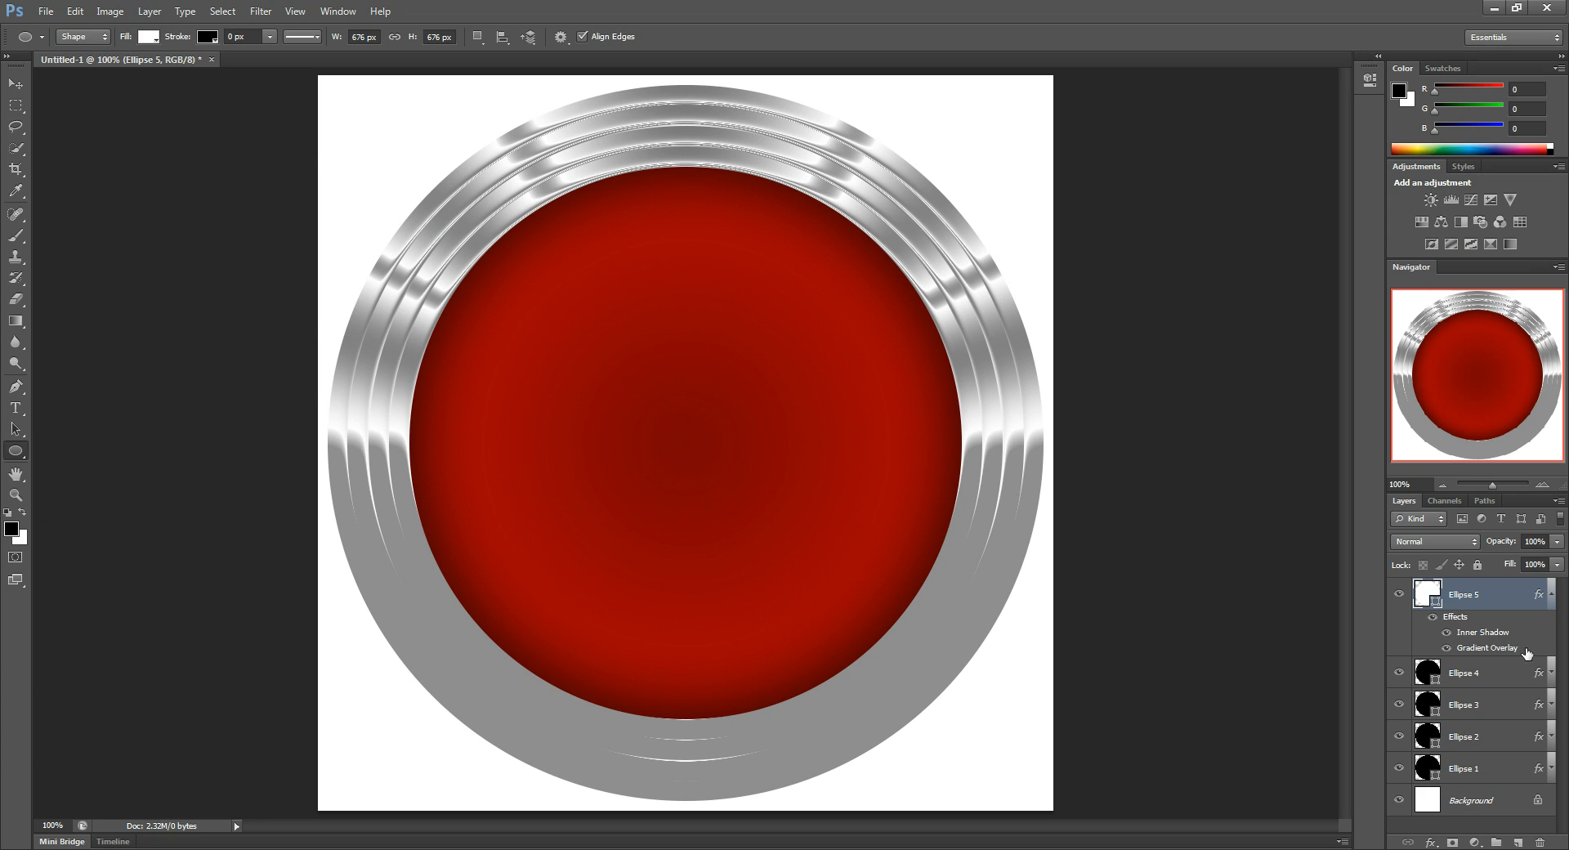
pyautogui.click(1552, 594)
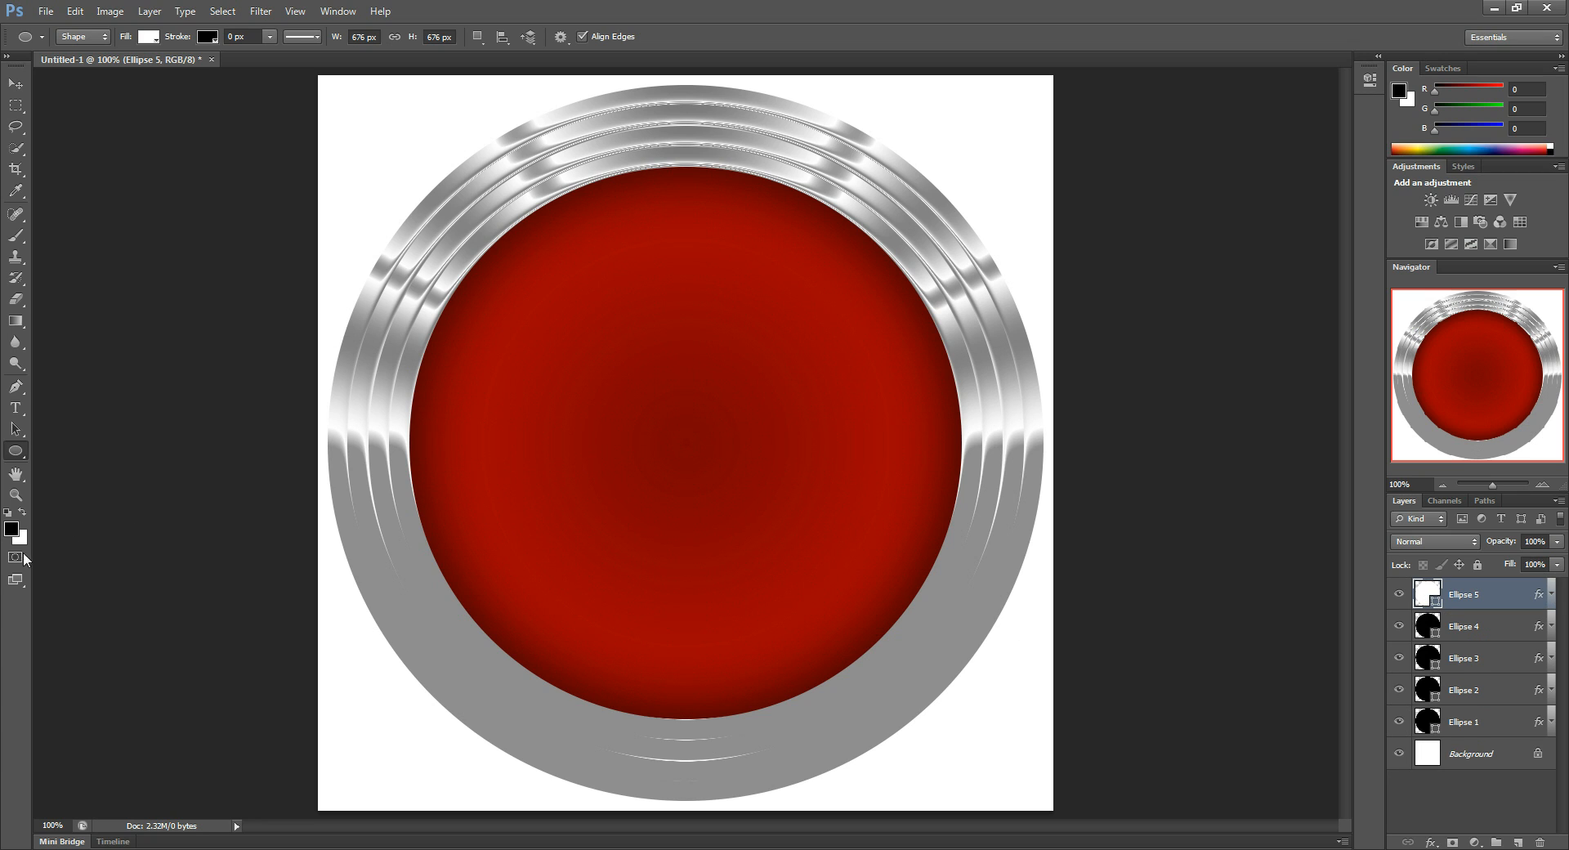
# Step: Add the letter D as white 532 pt Copperplate Gothic text and center it on the red circle
pyautogui.click(17, 409)
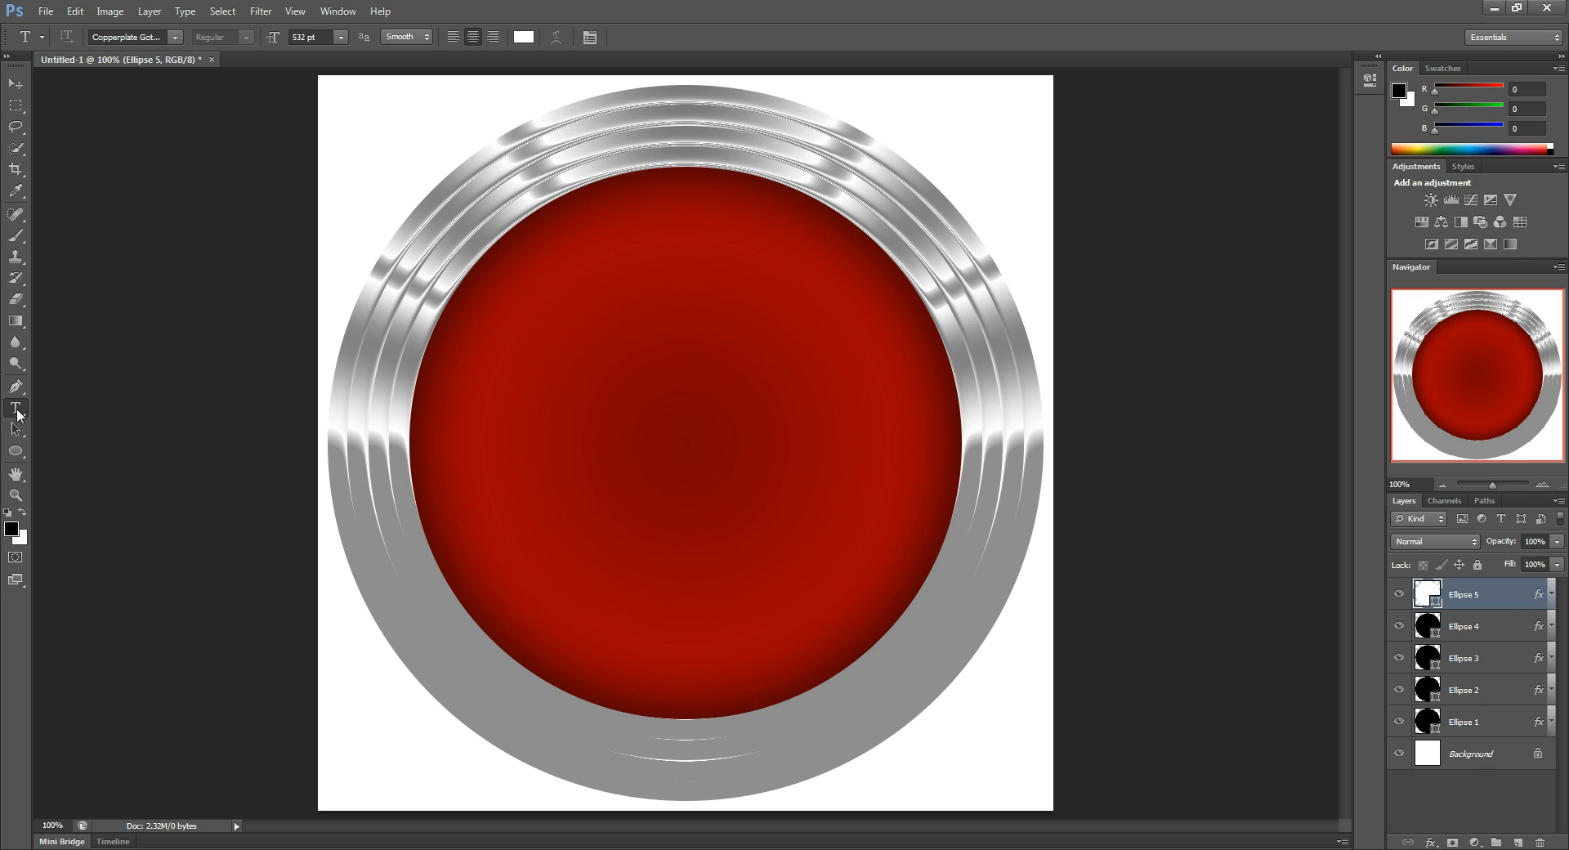
pyautogui.moveTo(18, 415); pyautogui.dragTo(98, 413)
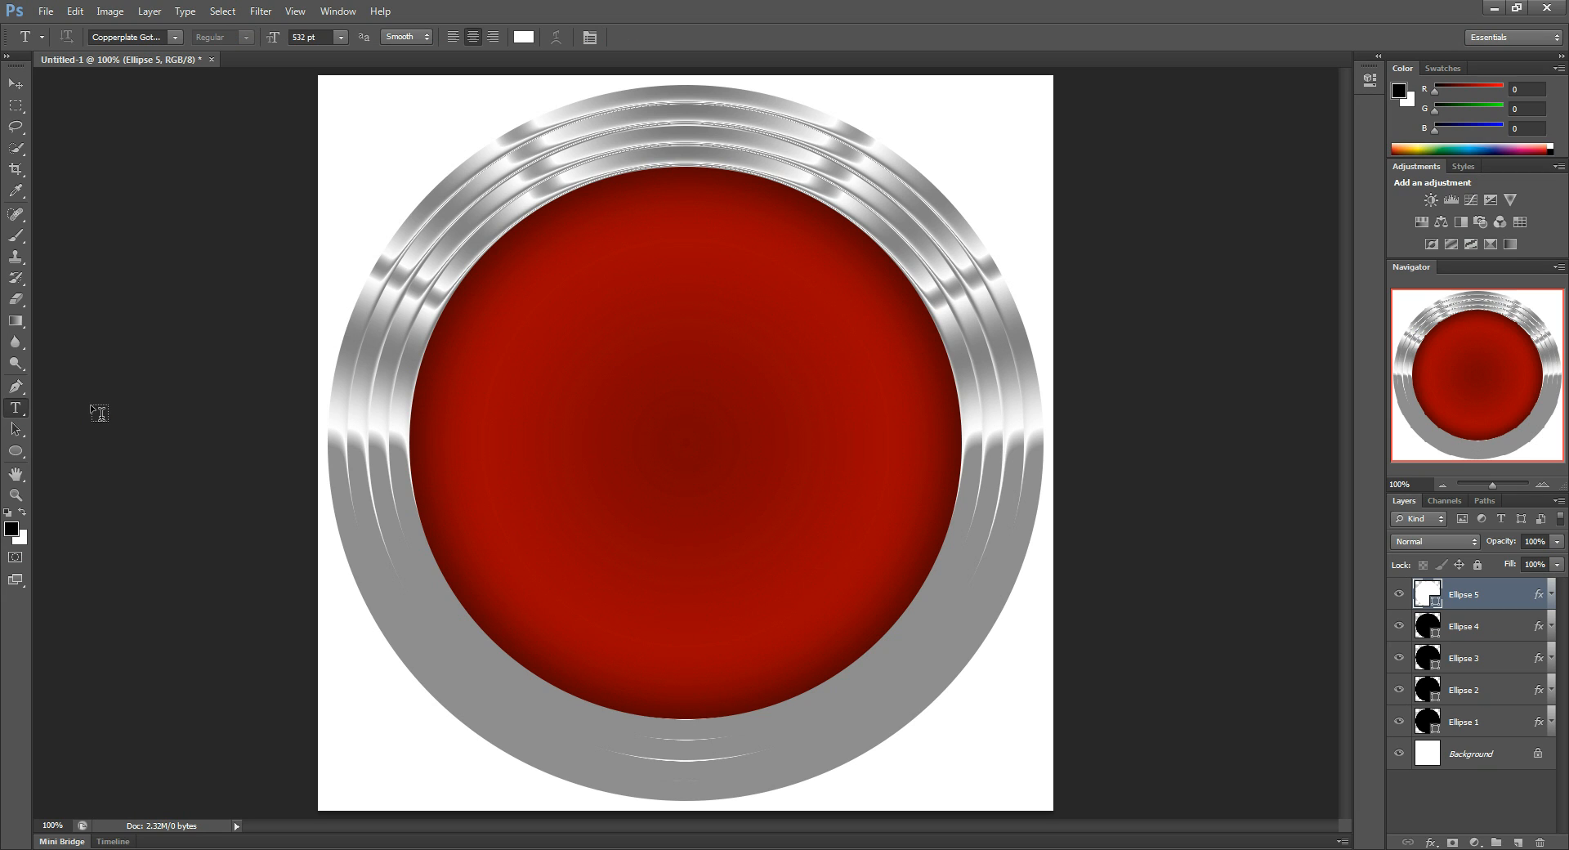
pyautogui.click(353, 144)
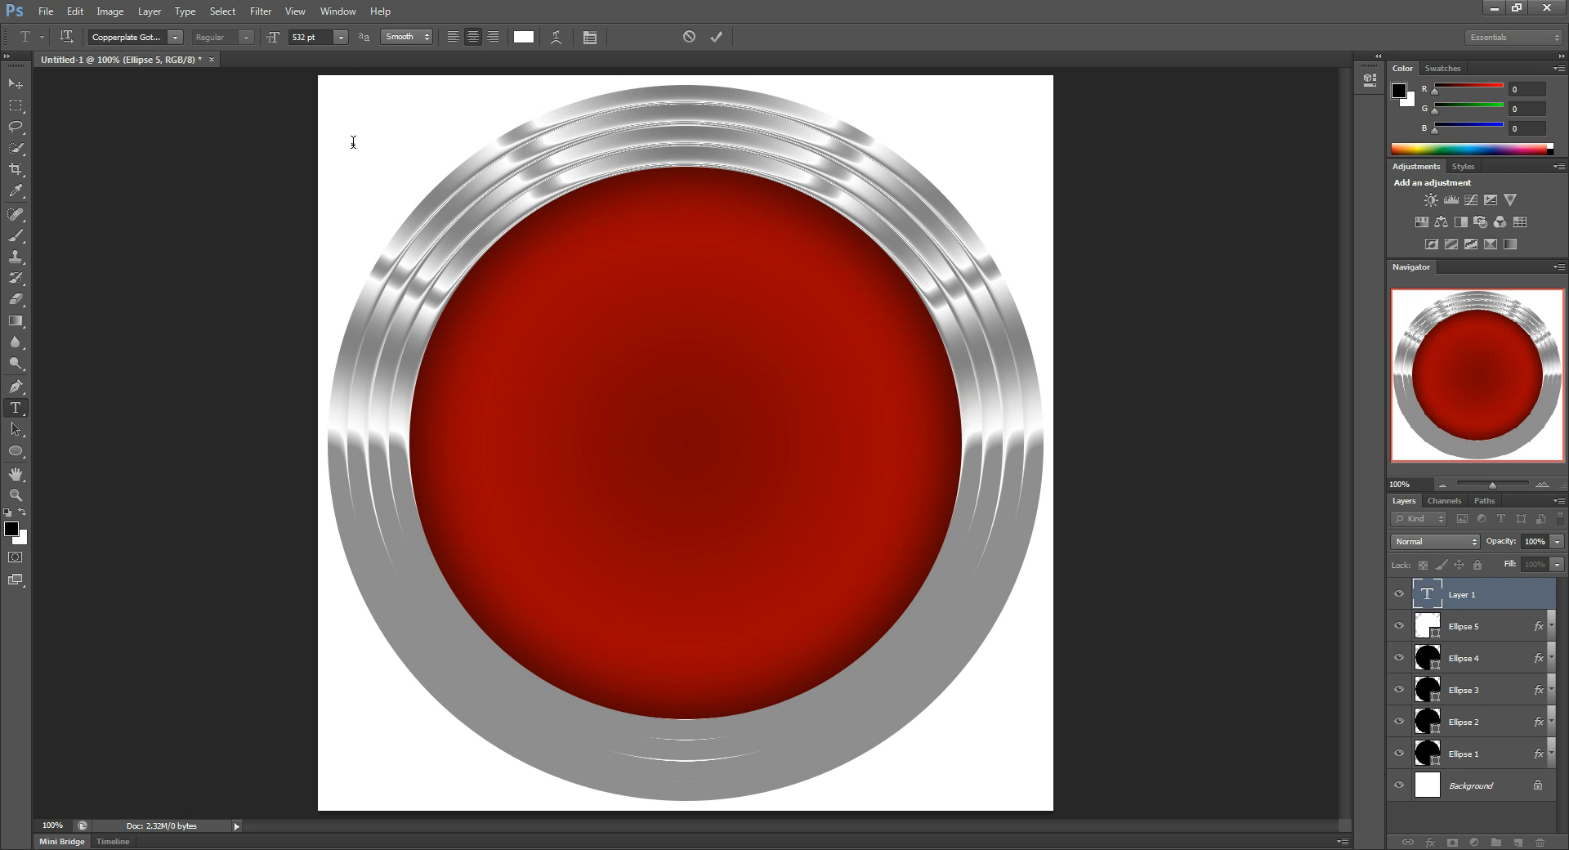
pyautogui.write('D')
pyautogui.moveTo(200, 337); pyautogui.dragTo(546, 779)
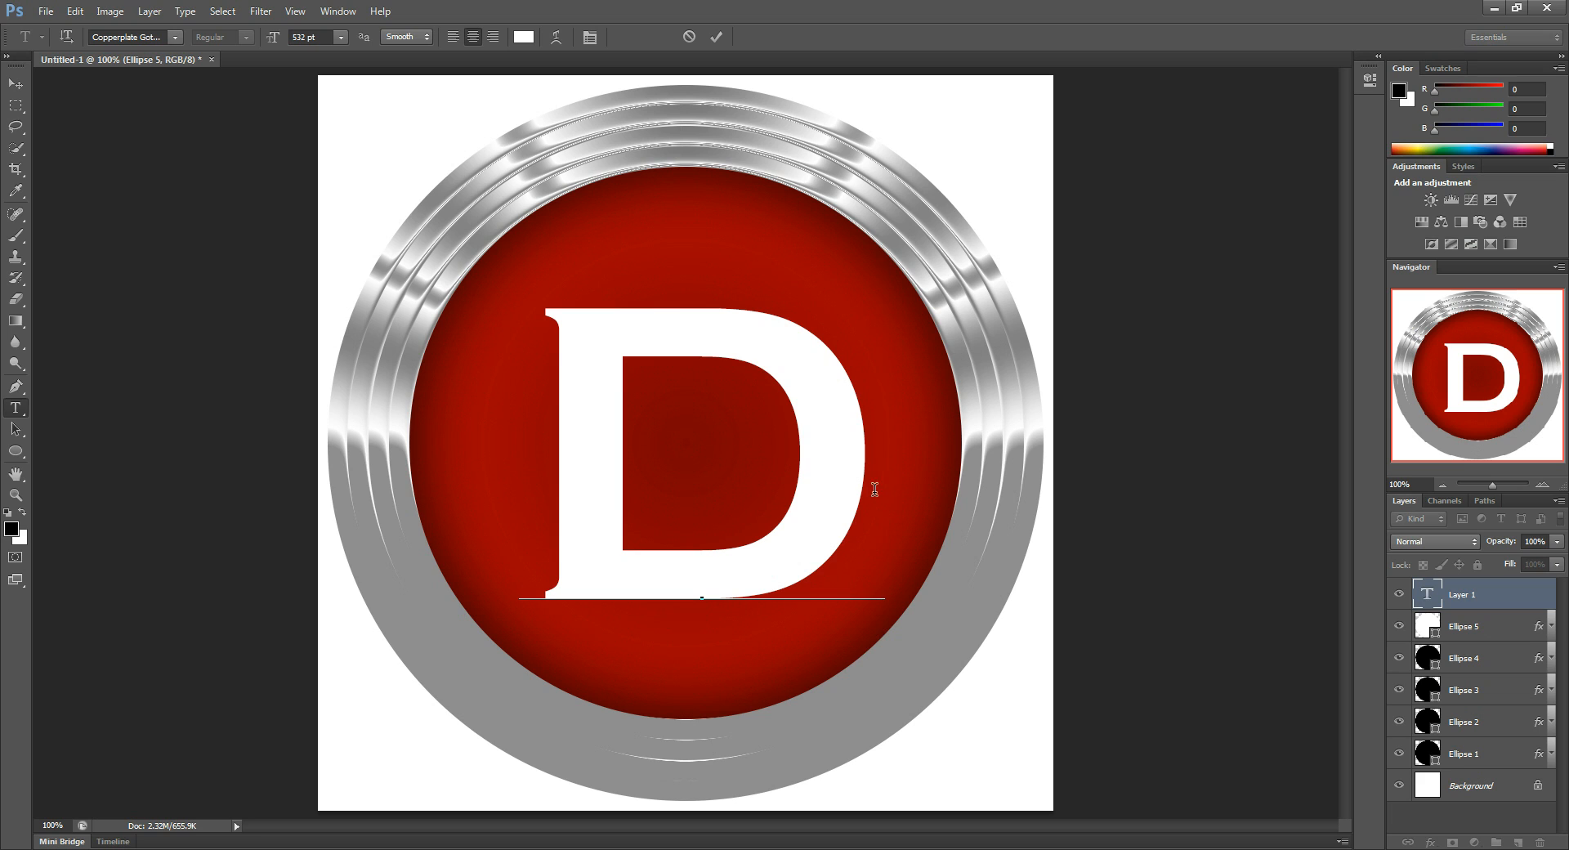
# Step: Change the color of the letter D to golden brown #b36c20 and commit the text
pyautogui.doubleClick(638, 475)
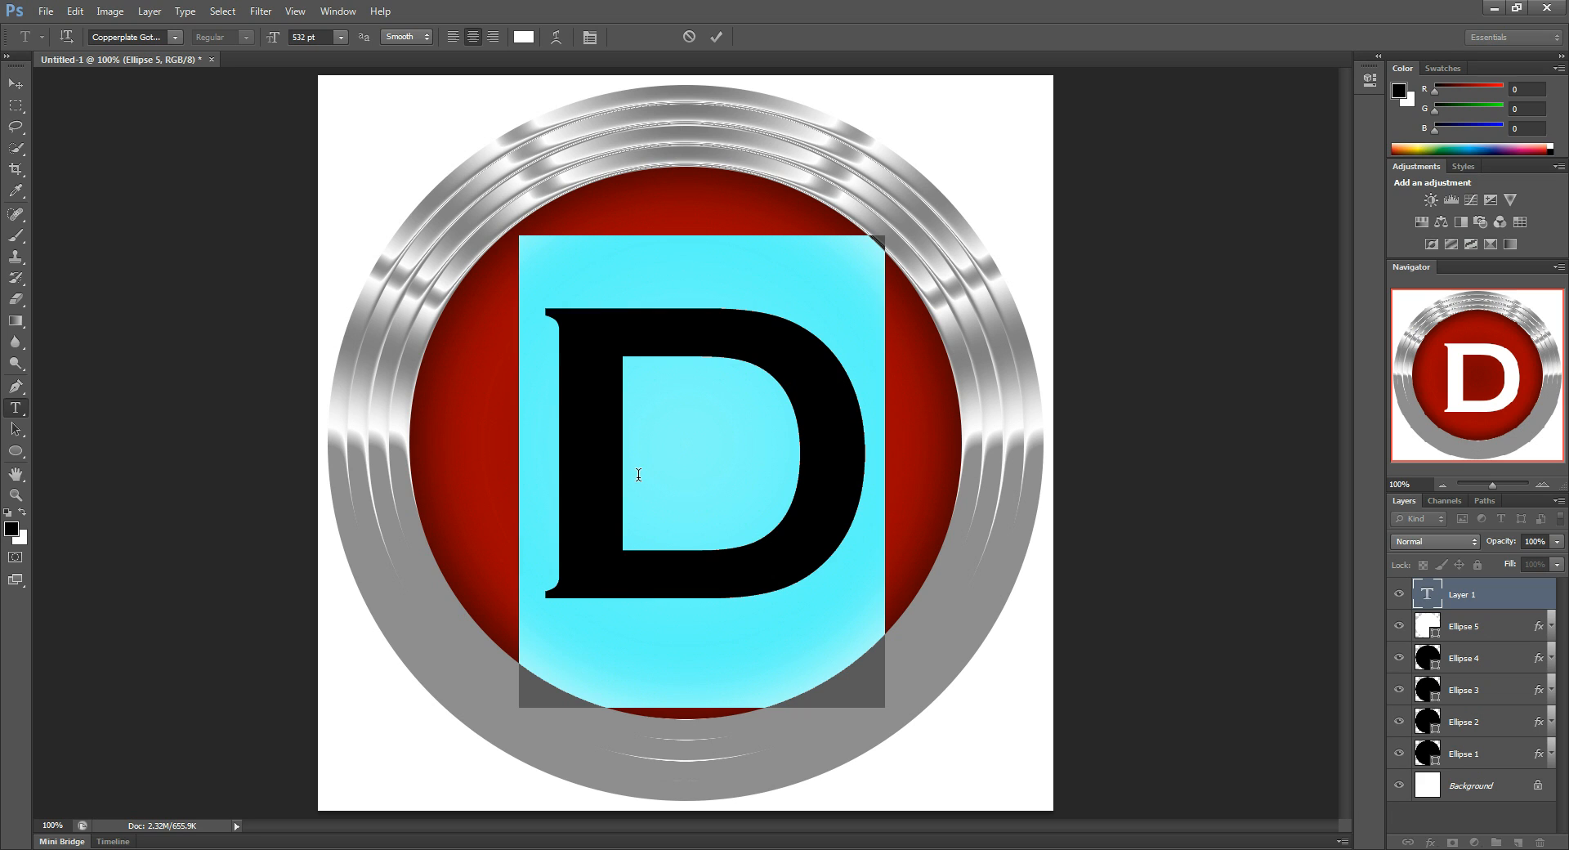
pyautogui.click(529, 42)
pyautogui.click(1289, 508)
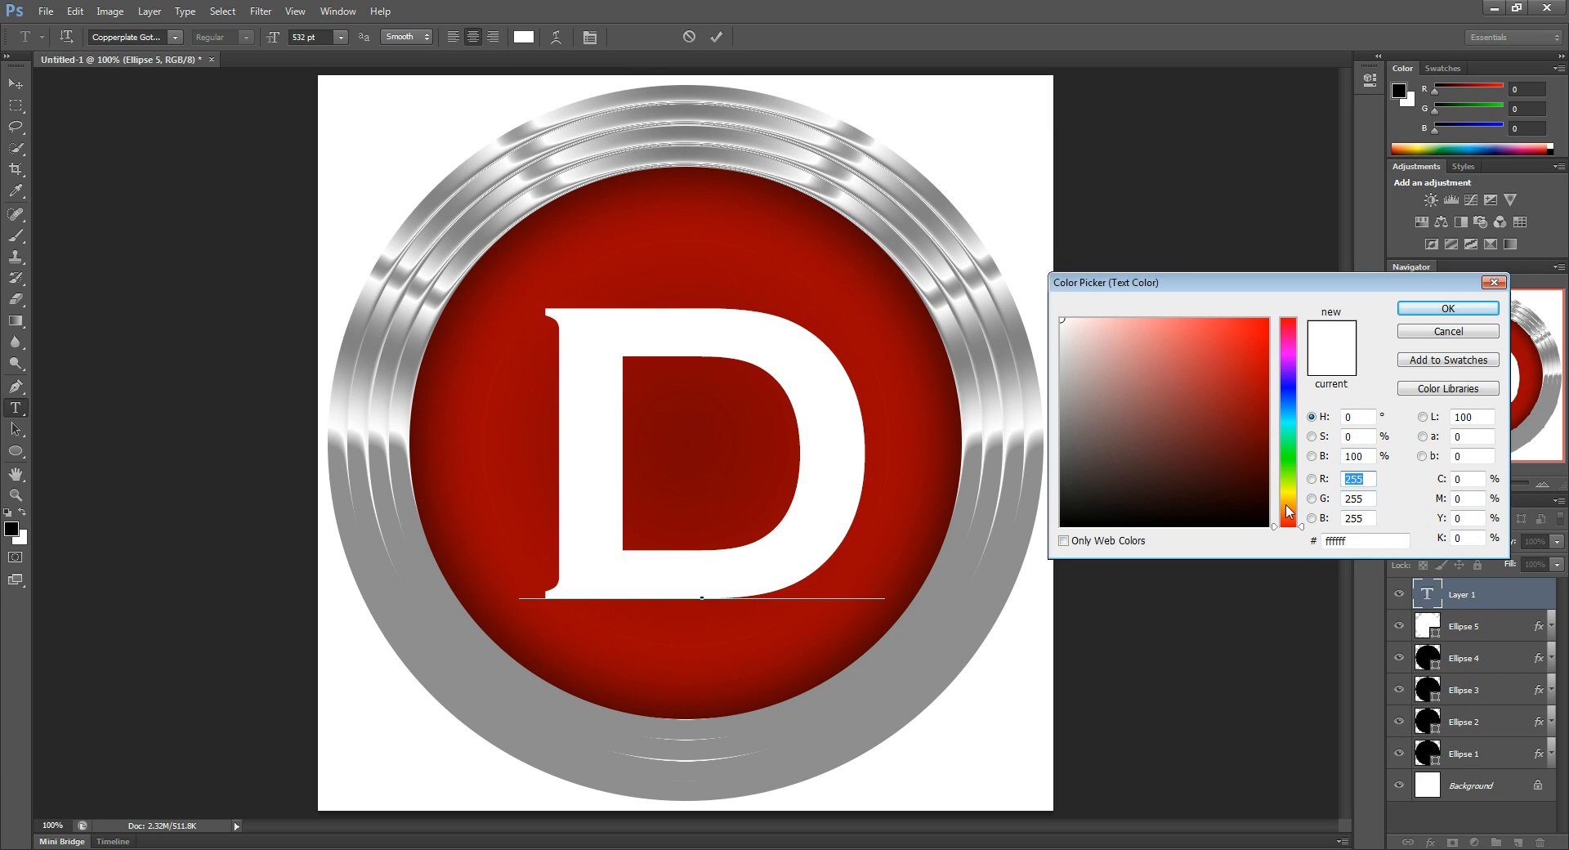
pyautogui.click(1253, 413)
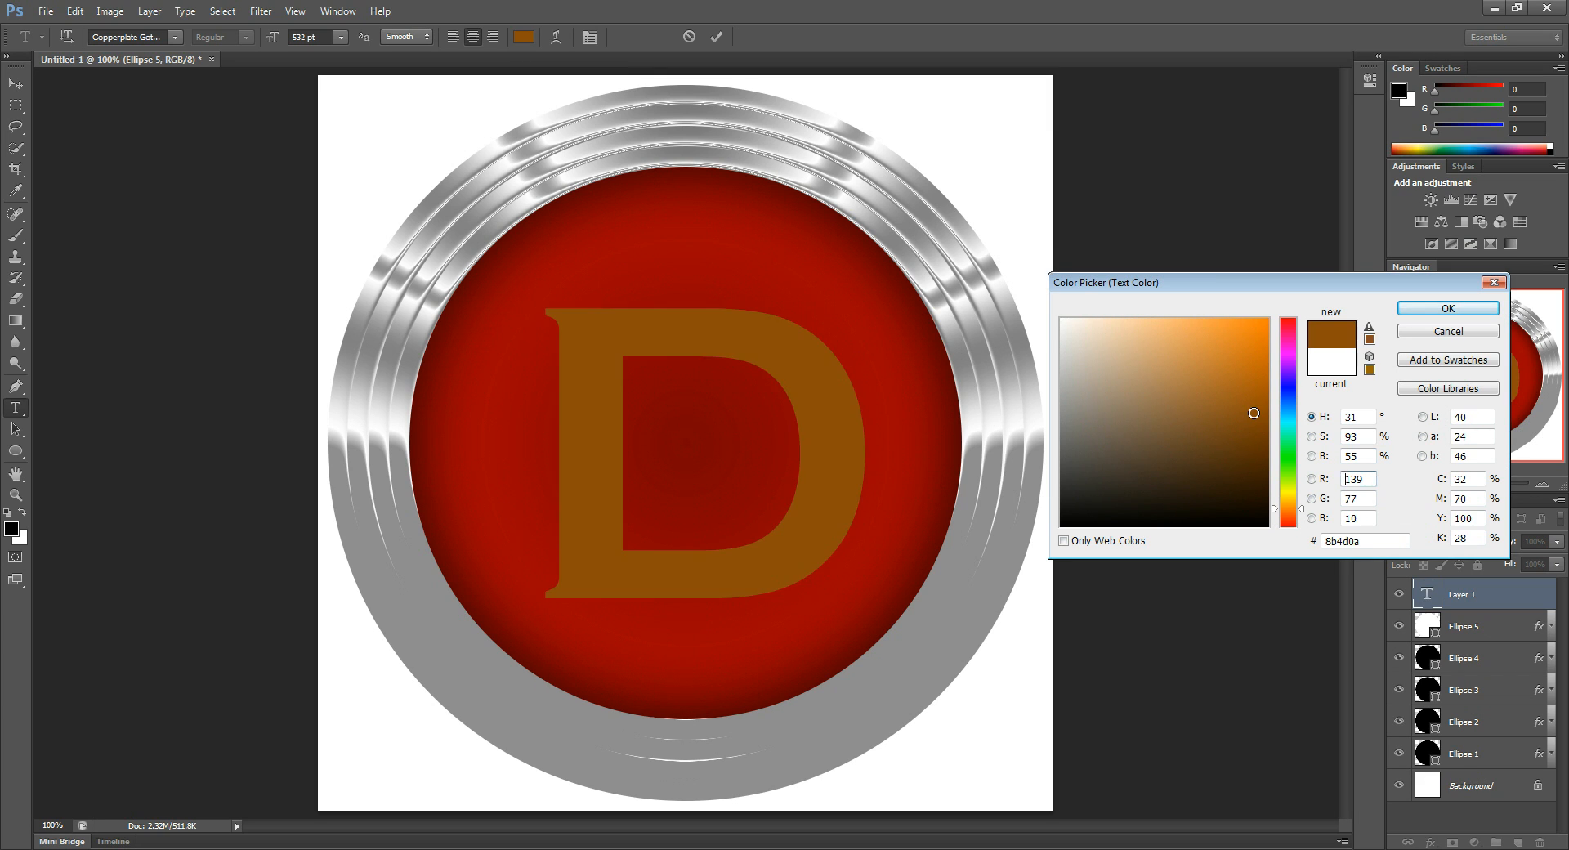
pyautogui.moveTo(1253, 413)
pyautogui.mouseDown()
pyautogui.moveTo(1246, 440)
pyautogui.moveTo(1231, 419)
pyautogui.mouseUp()
pyautogui.click(1231, 379)
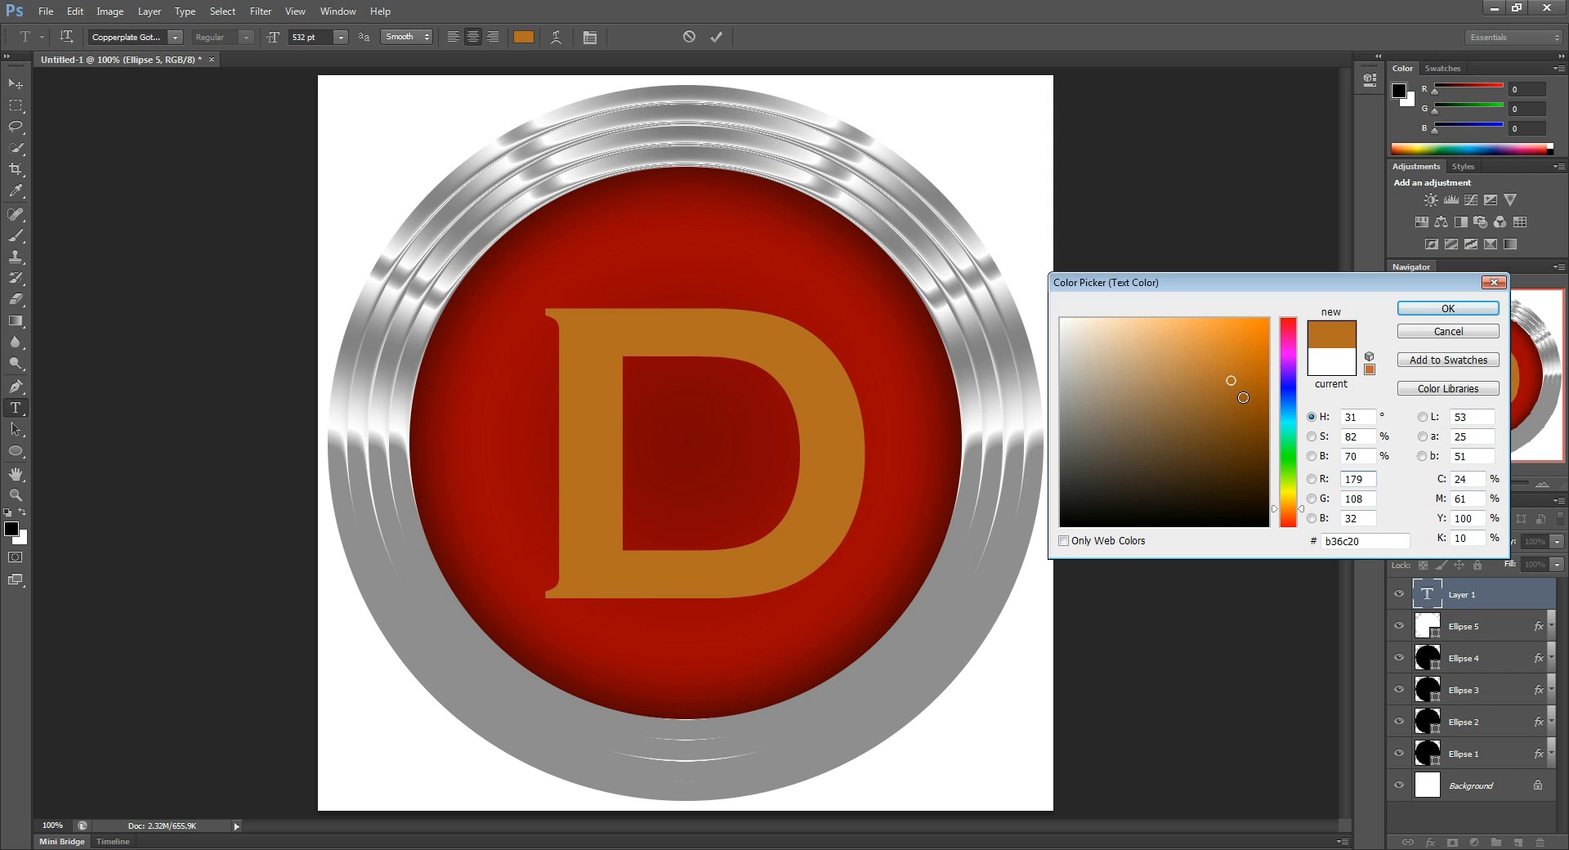
pyautogui.click(1447, 308)
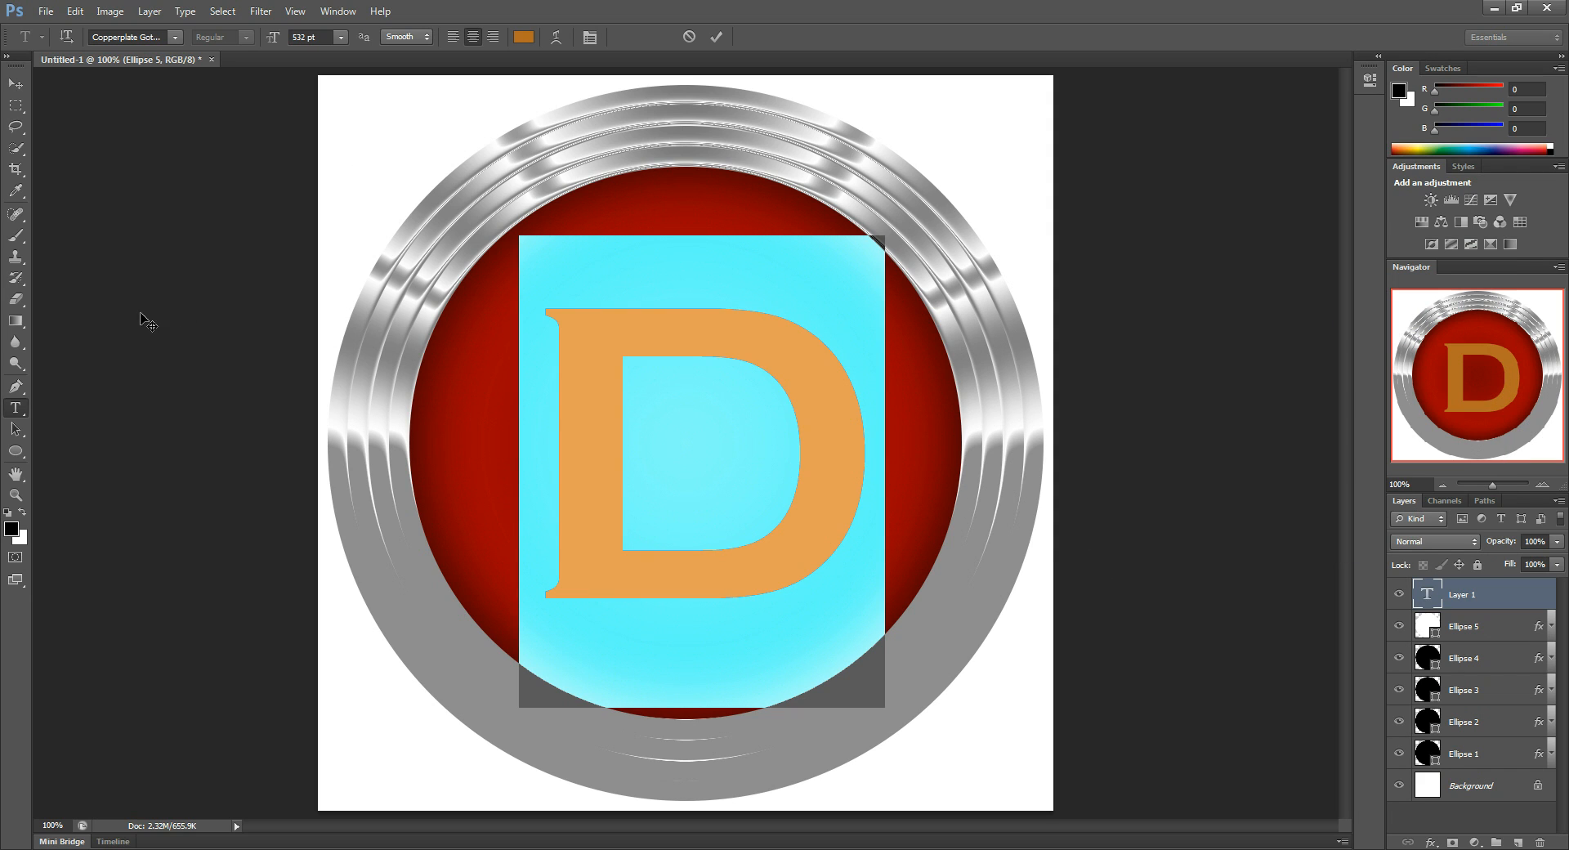
pyautogui.click(12, 86)
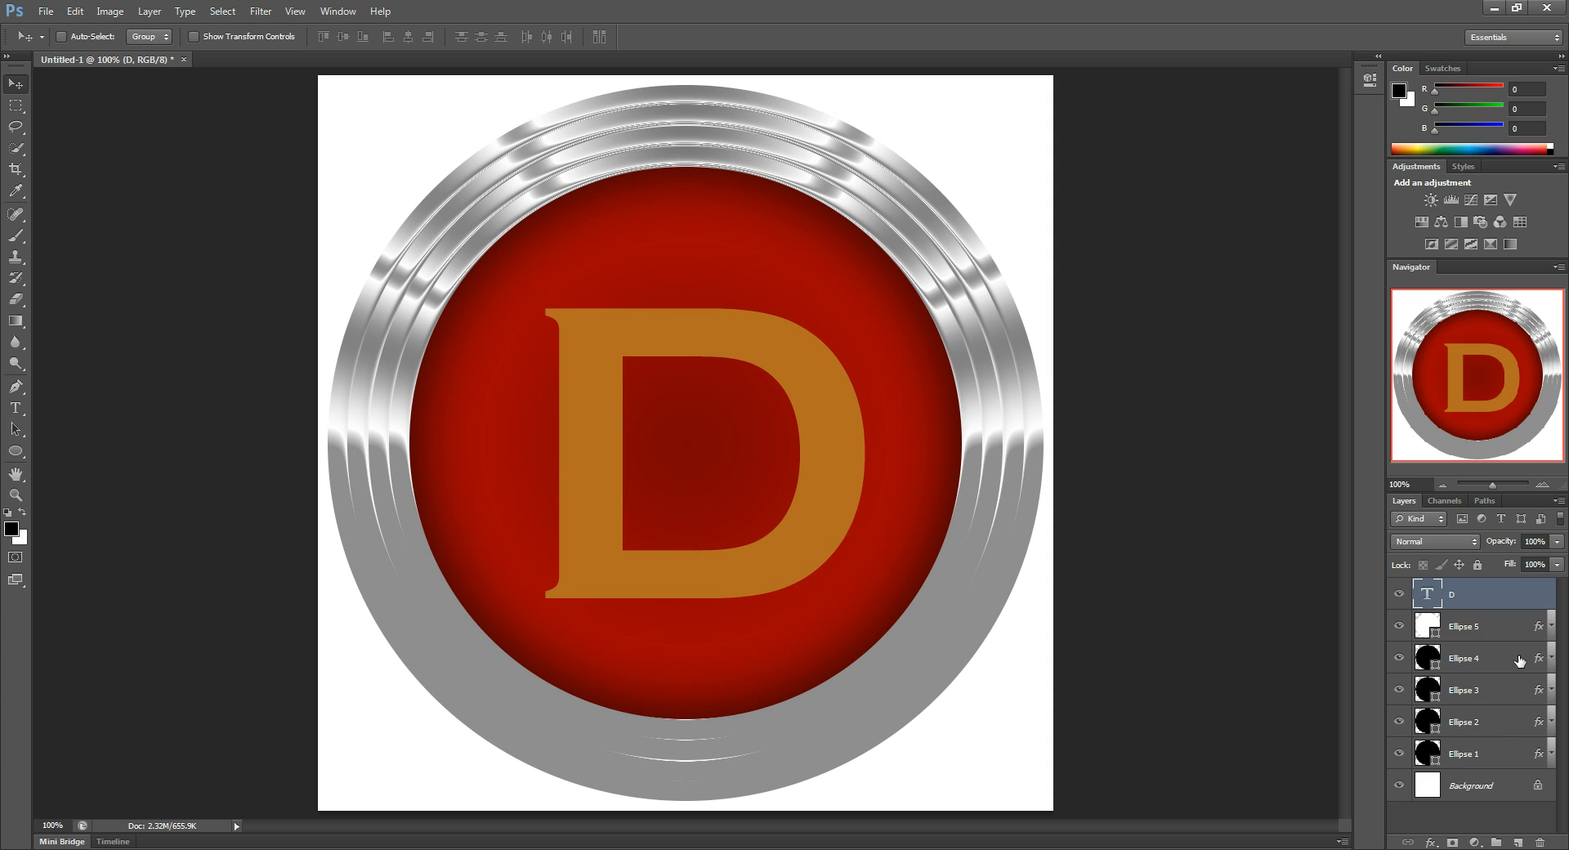
# Step: Apply Bevel & Emboss to the letter D with depth 42% and size about 10 px
pyautogui.press('h')
pyautogui.doubleClick(1504, 598)
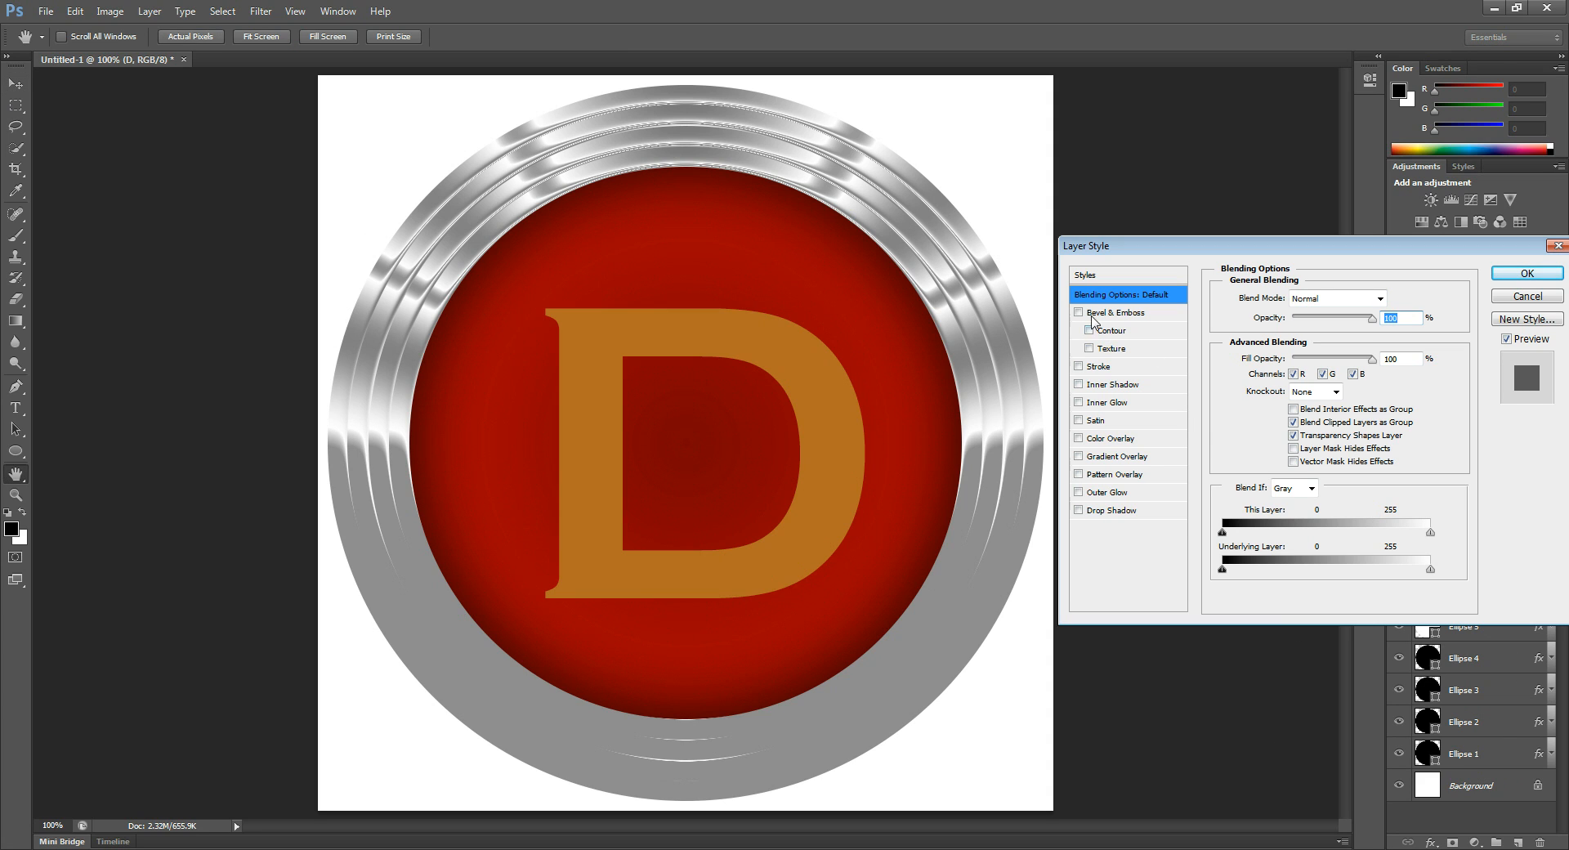
pyautogui.click(1079, 312)
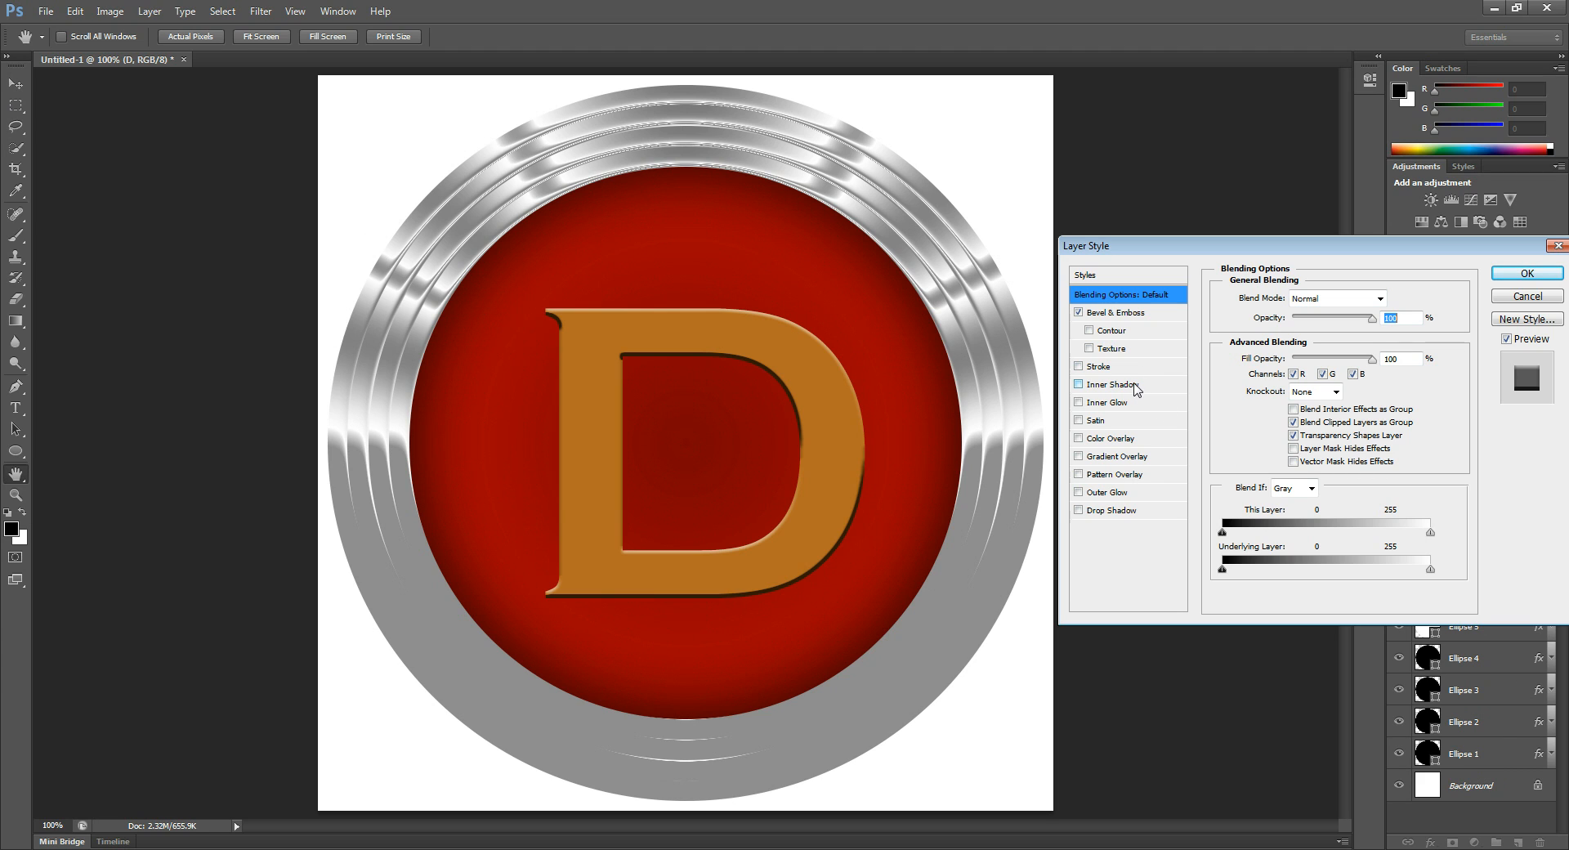
pyautogui.click(1136, 320)
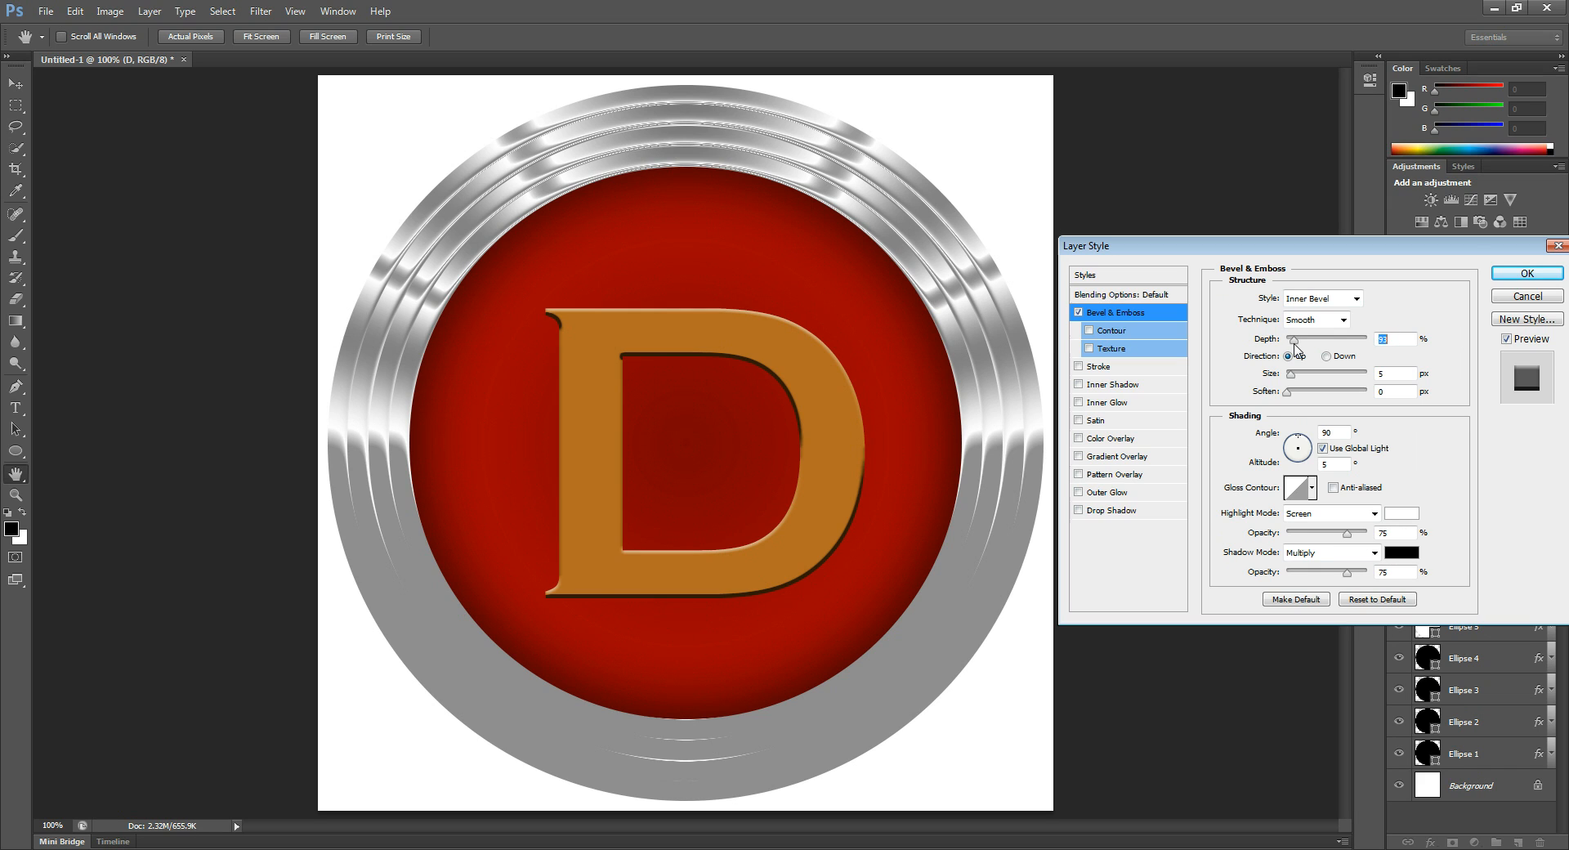
pyautogui.moveTo(1293, 349); pyautogui.dragTo(1295, 376)
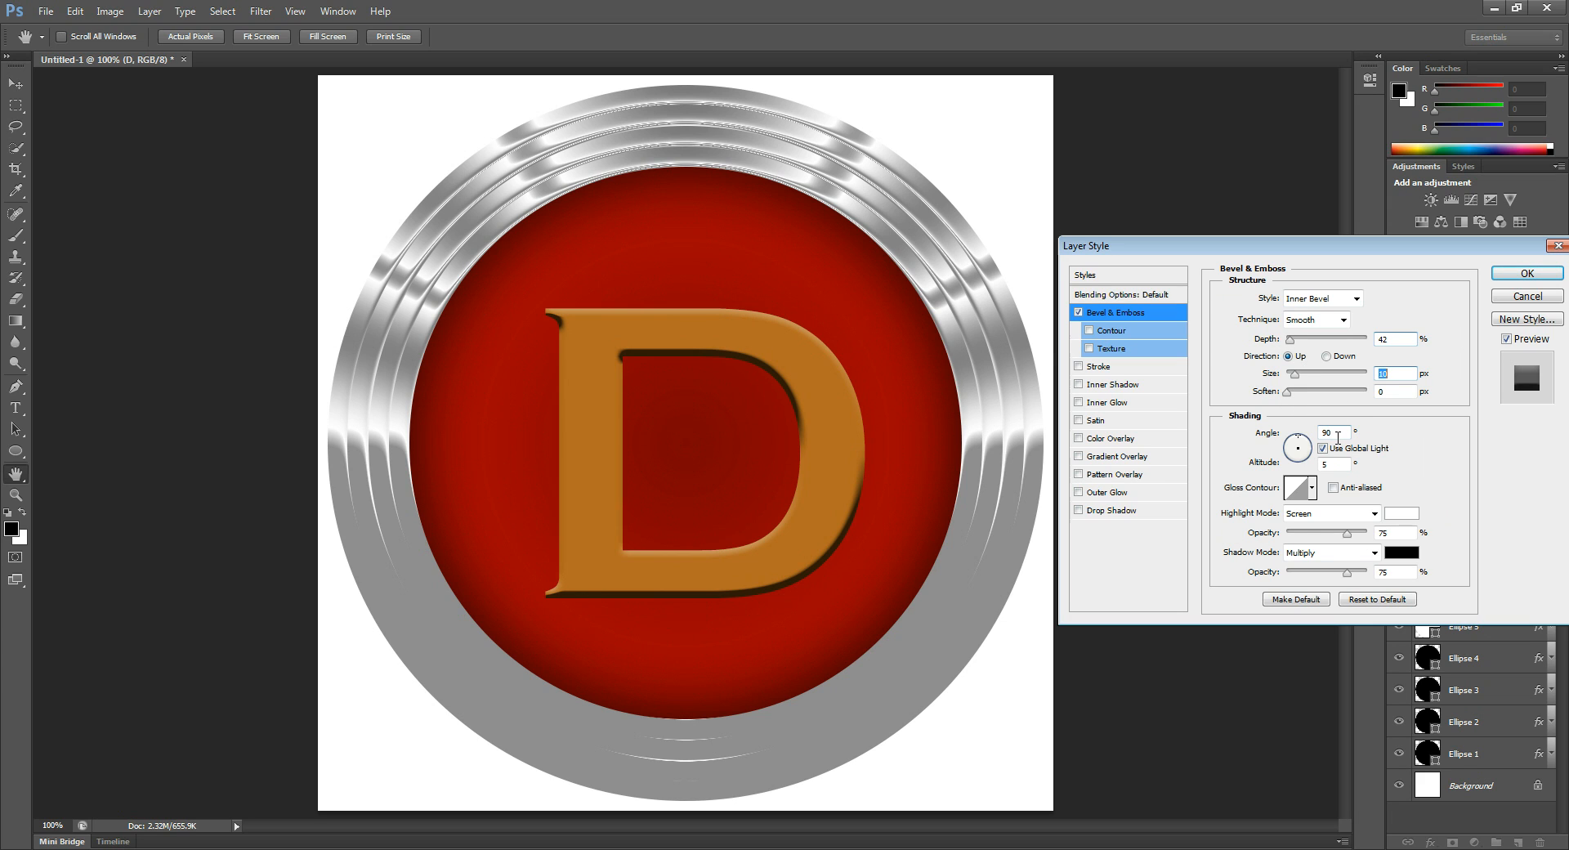
# Step: Add a Stroke to the letter D positioned Inside with a size of about 6 px
pyautogui.click(1091, 369)
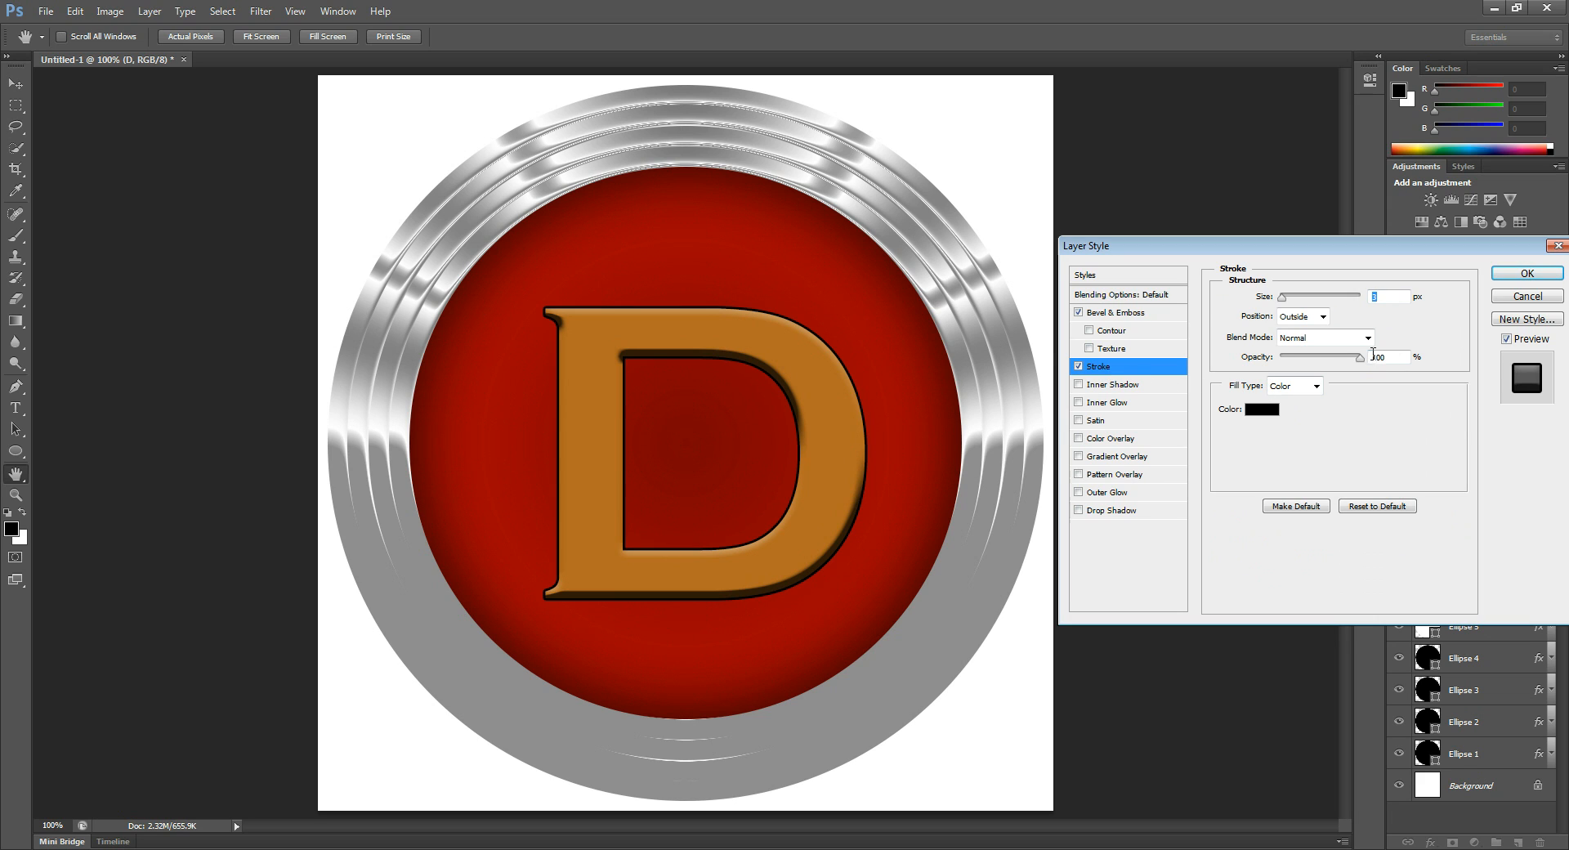
pyautogui.click(1322, 318)
pyautogui.click(1323, 317)
pyautogui.click(1323, 317)
pyautogui.click(1315, 344)
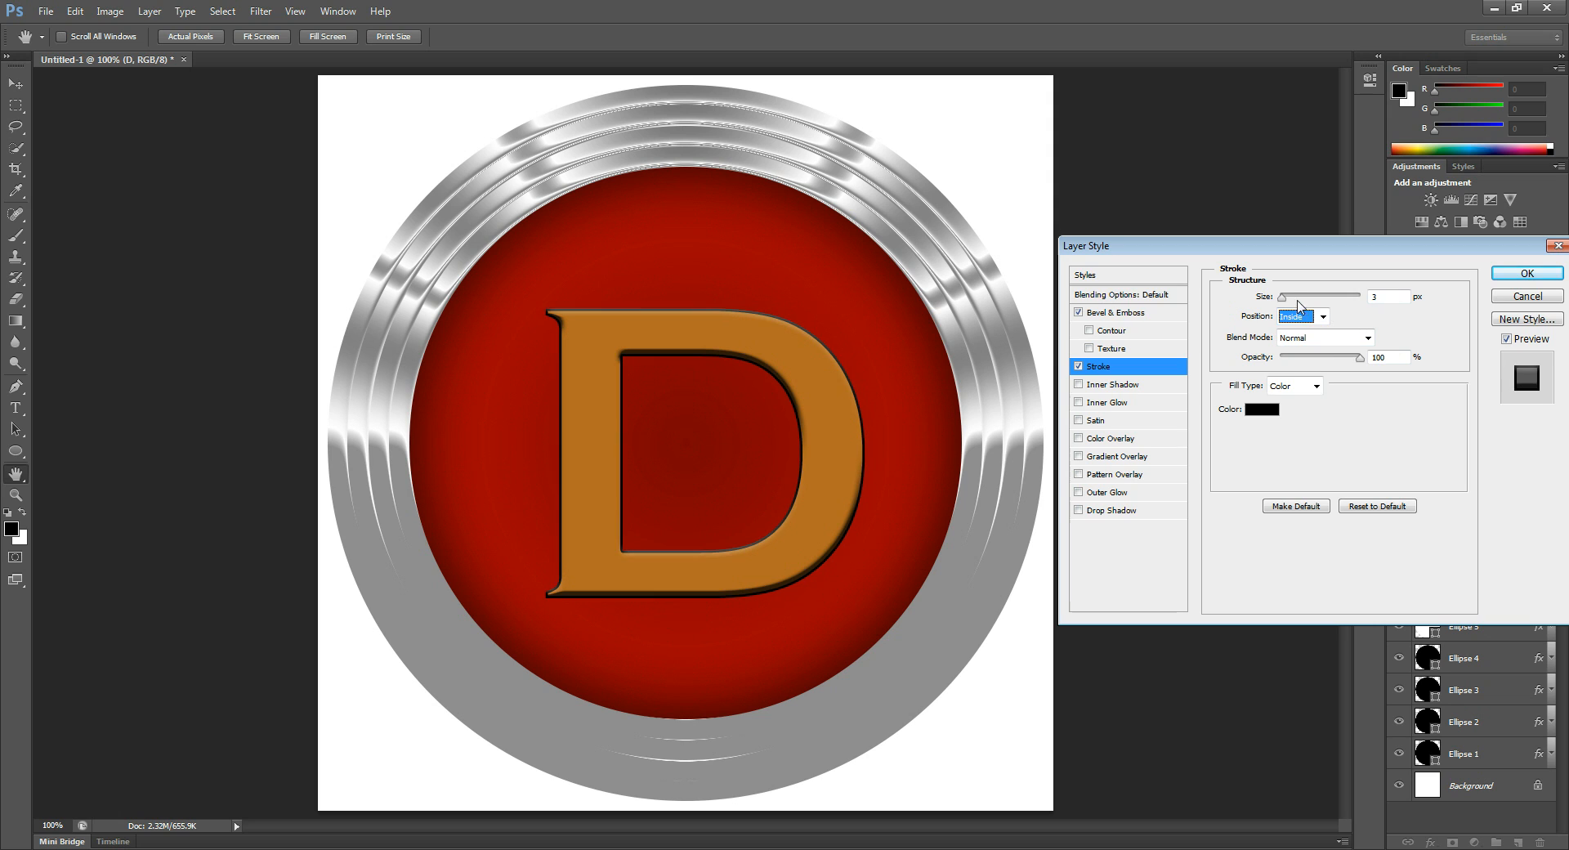
pyautogui.moveTo(1281, 298); pyautogui.dragTo(1286, 300)
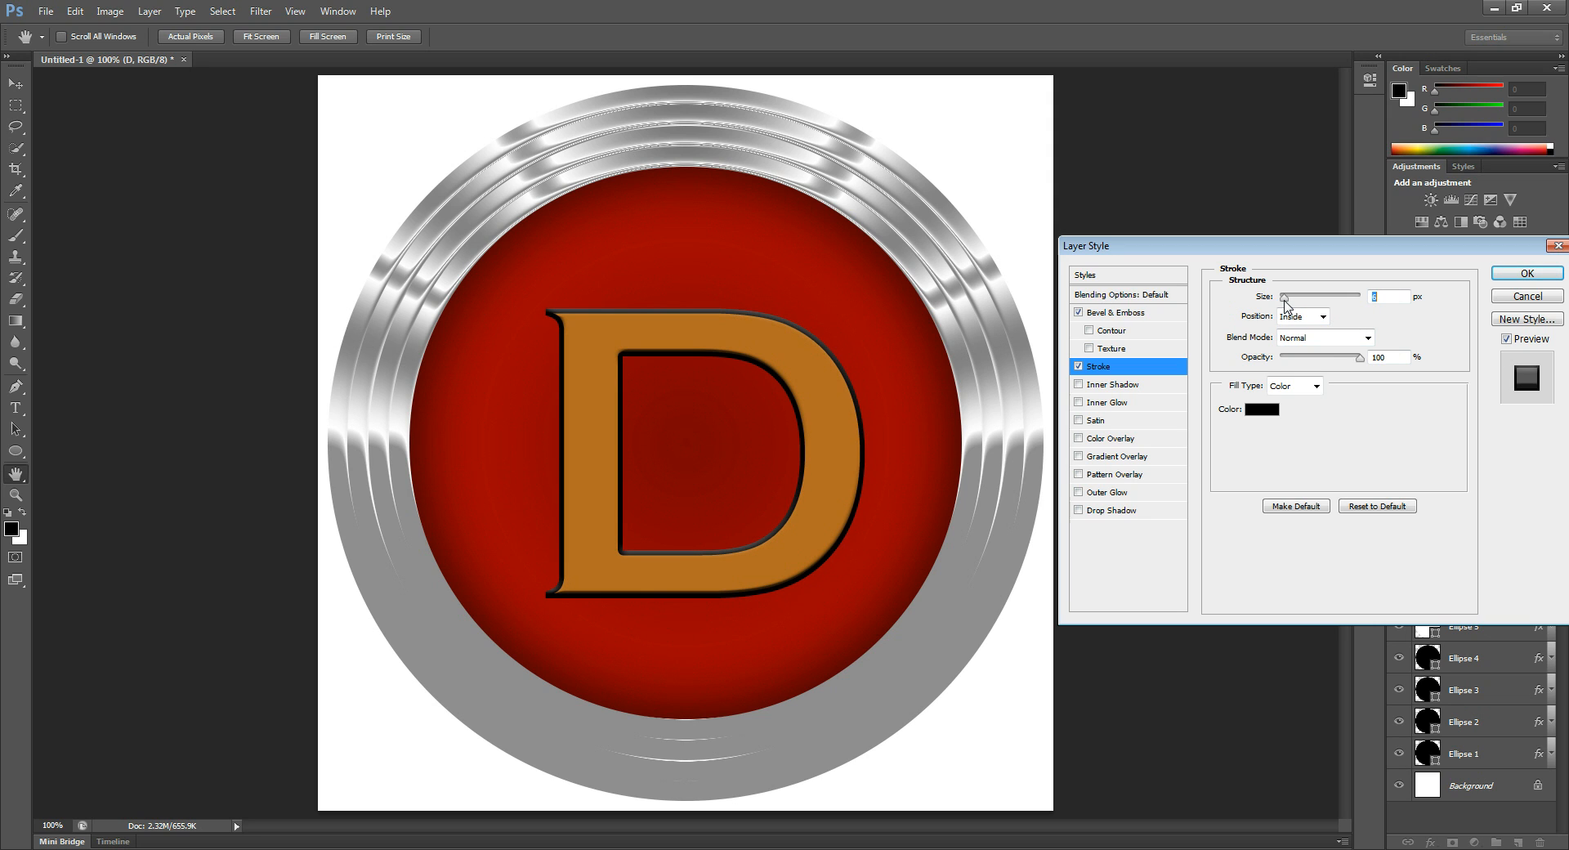
# Step: Set the letter's stroke color to white #ffffff
pyautogui.click(1261, 409)
pyautogui.click(1061, 318)
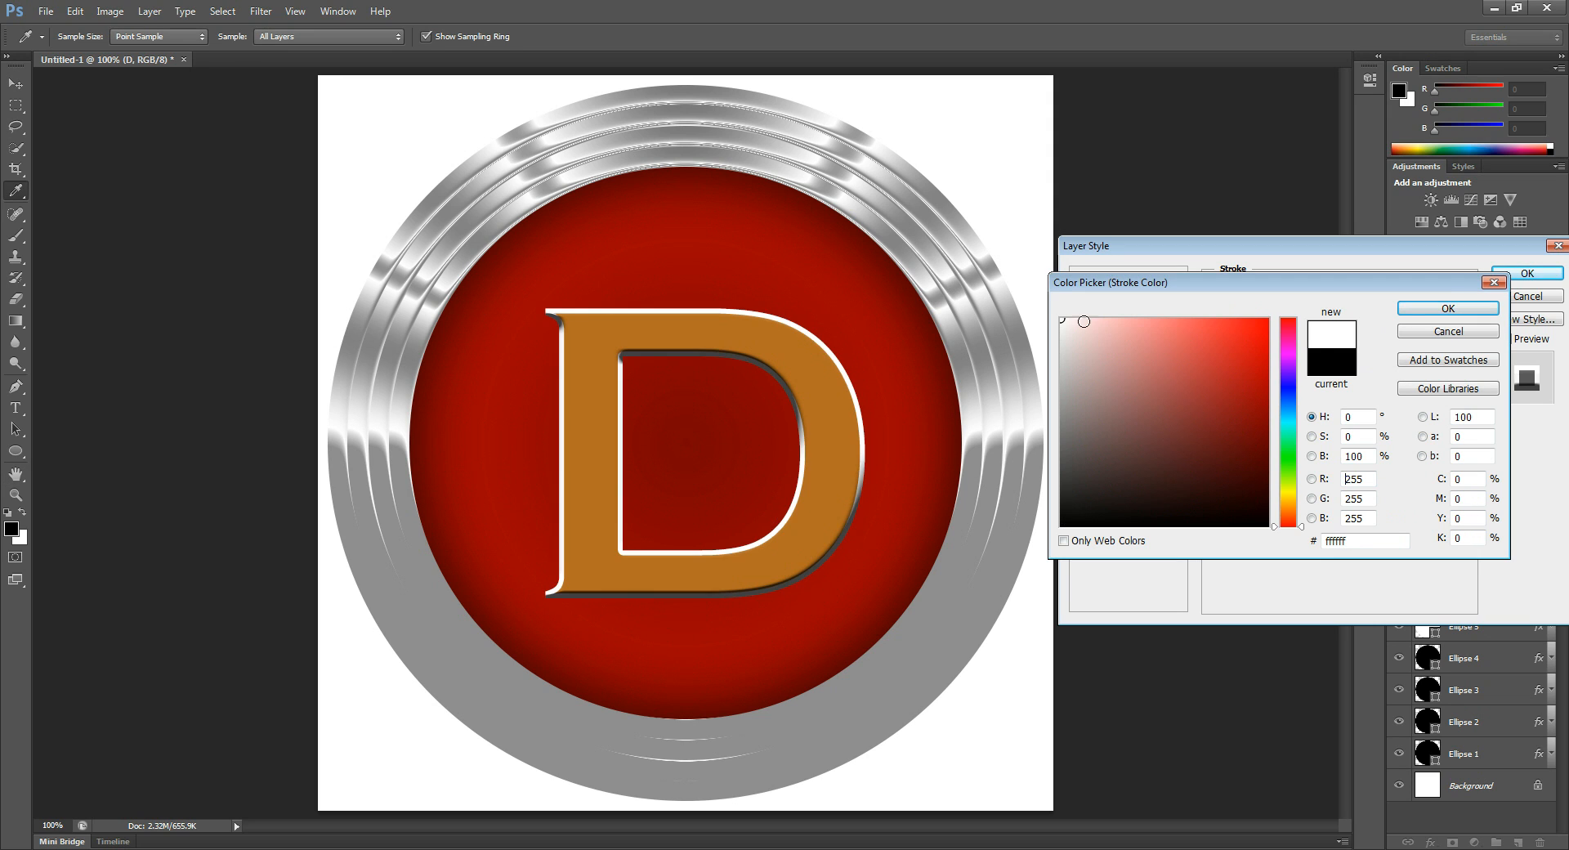
pyautogui.click(1448, 308)
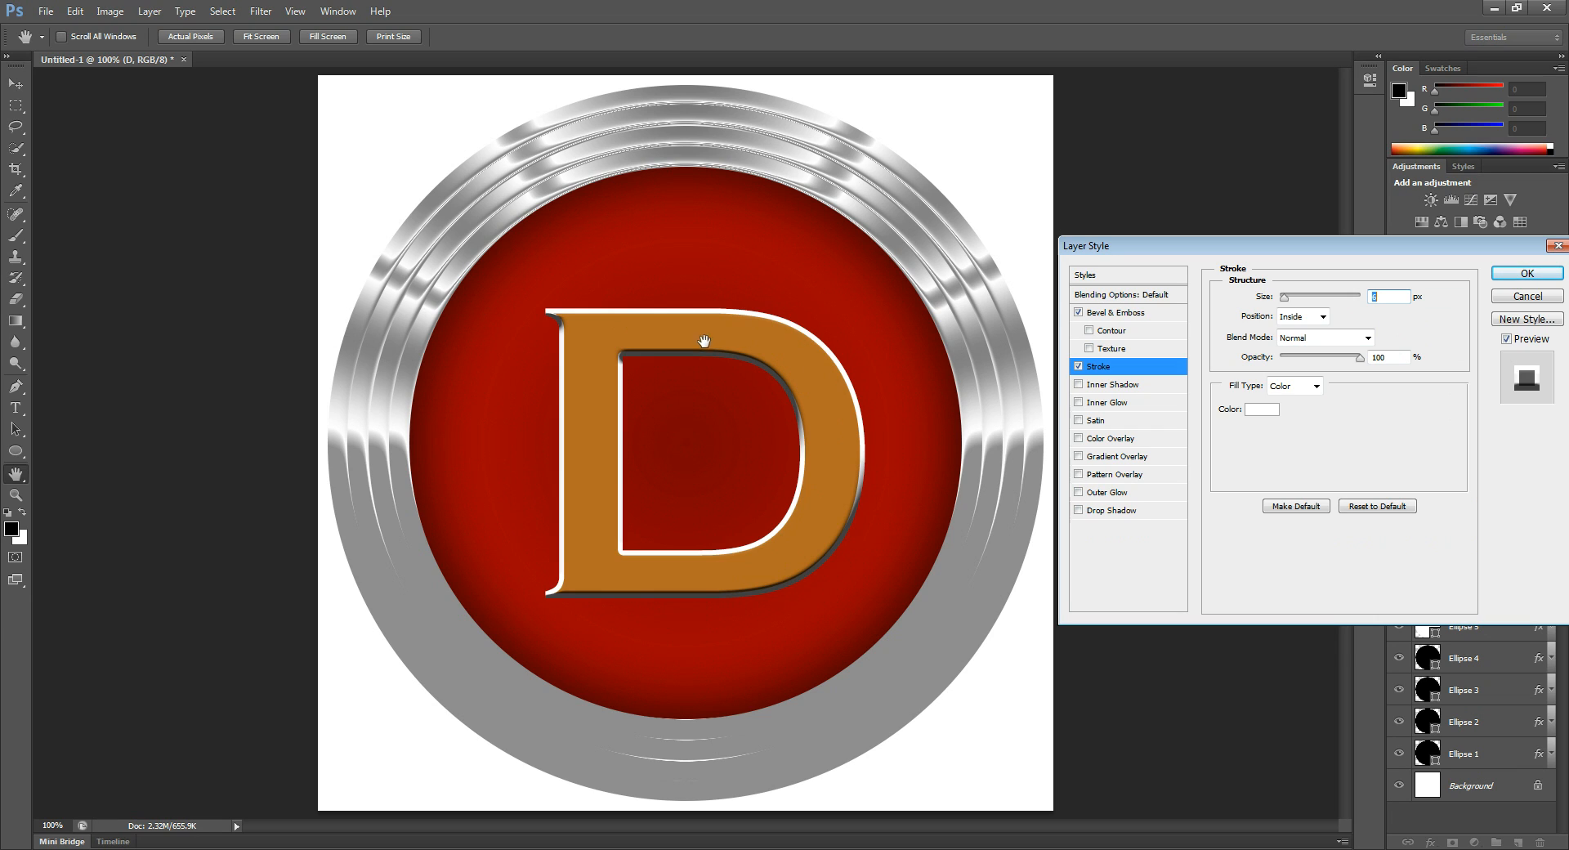
# Step: Add a Pattern Overlay to the letter D with the pale grey-green marbled texture at about 50% opacity
pyautogui.click(1102, 477)
pyautogui.click(1103, 476)
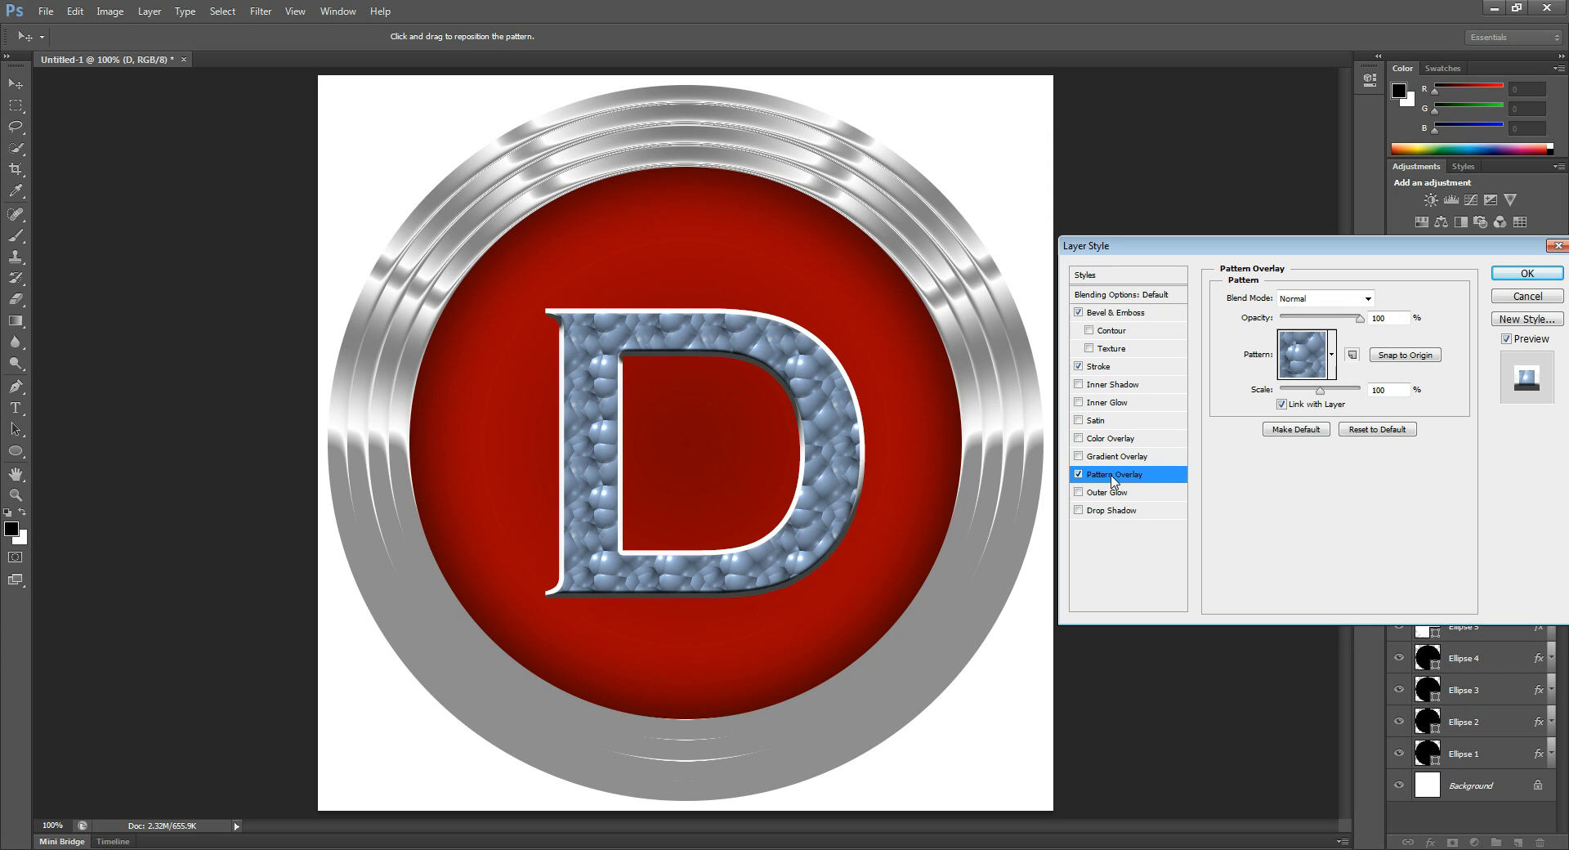
pyautogui.click(1299, 360)
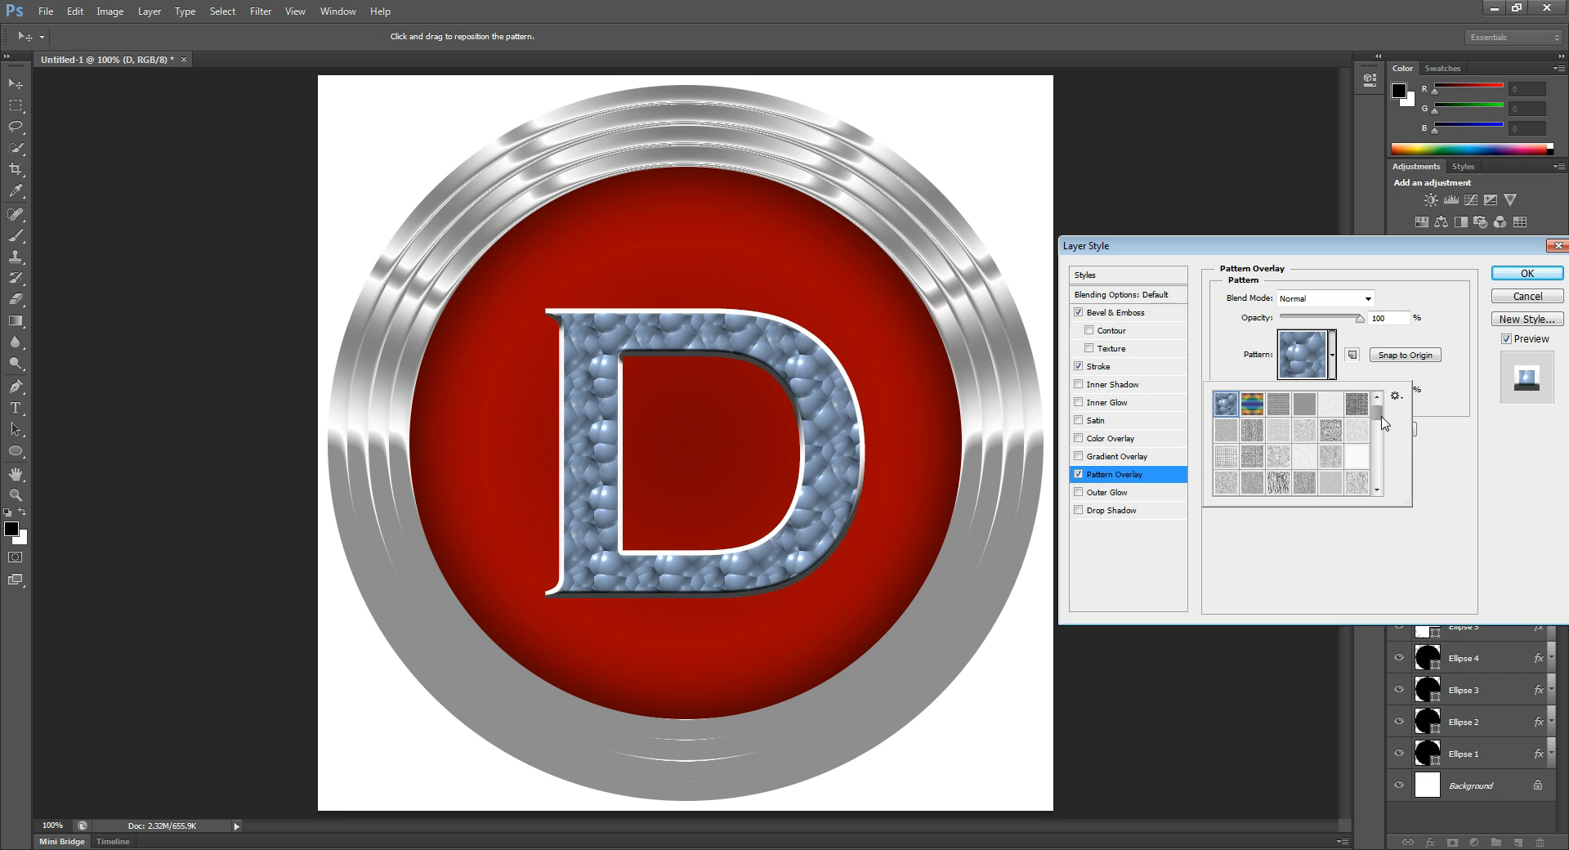
pyautogui.moveTo(1382, 416); pyautogui.dragTo(1379, 431)
pyautogui.moveTo(1383, 446); pyautogui.dragTo(1386, 466)
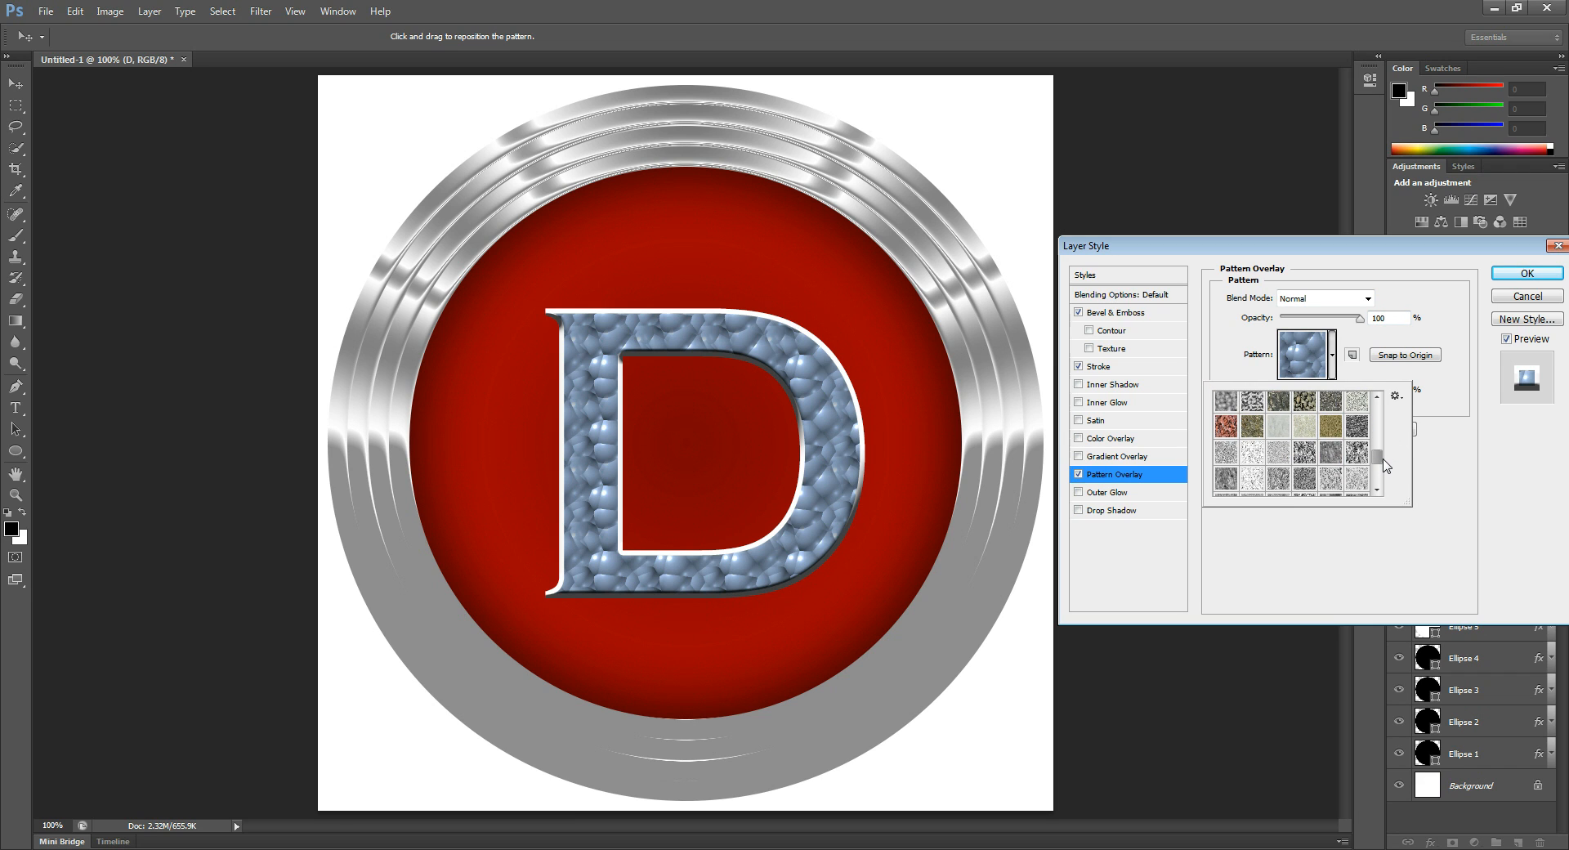
pyautogui.click(1280, 427)
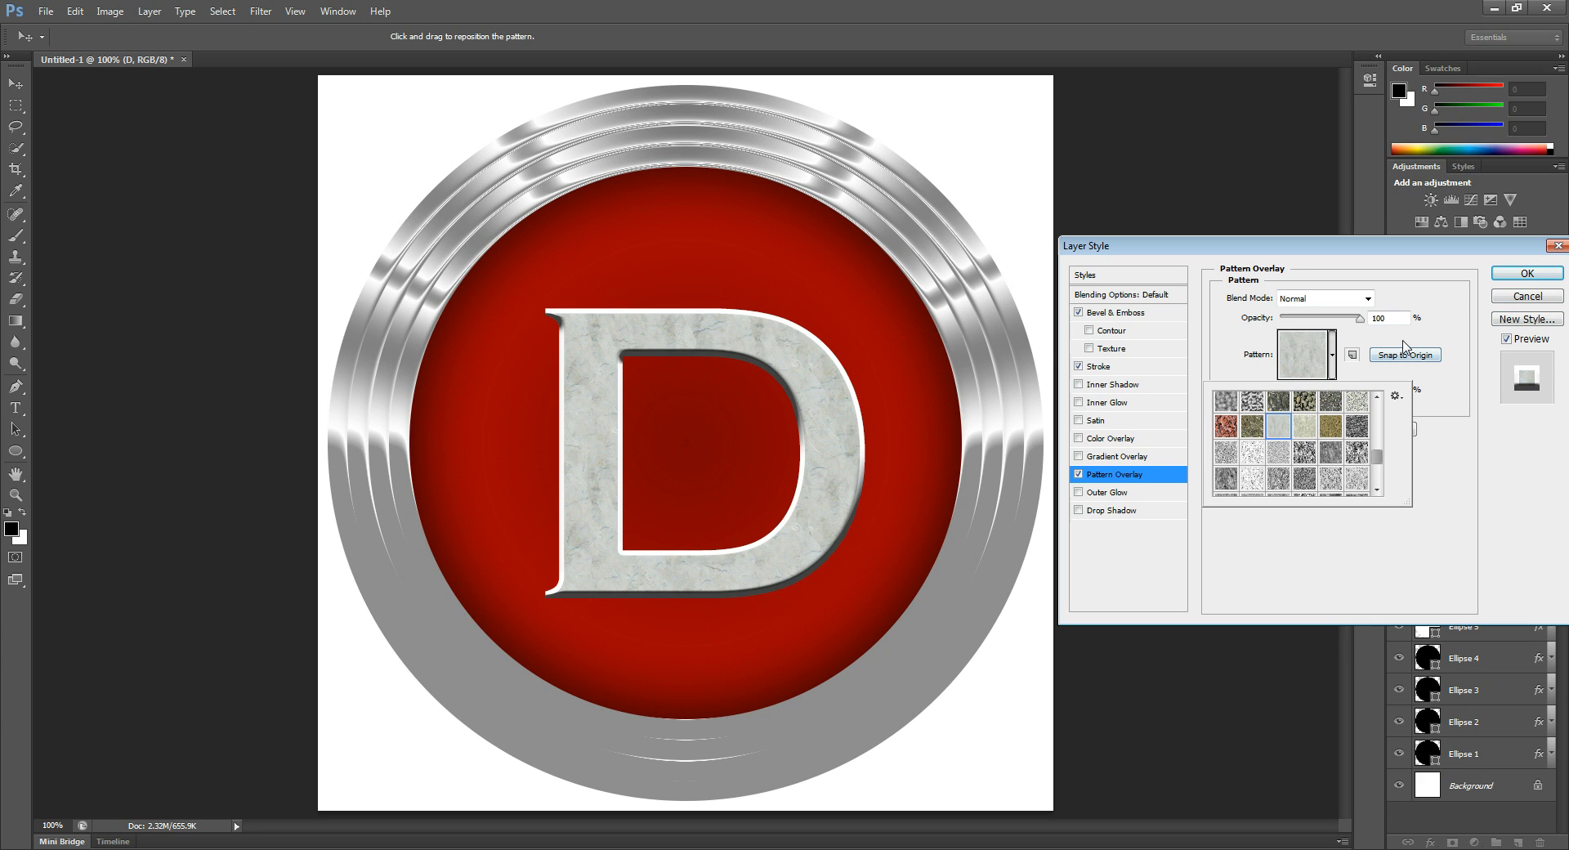
pyautogui.click(1405, 348)
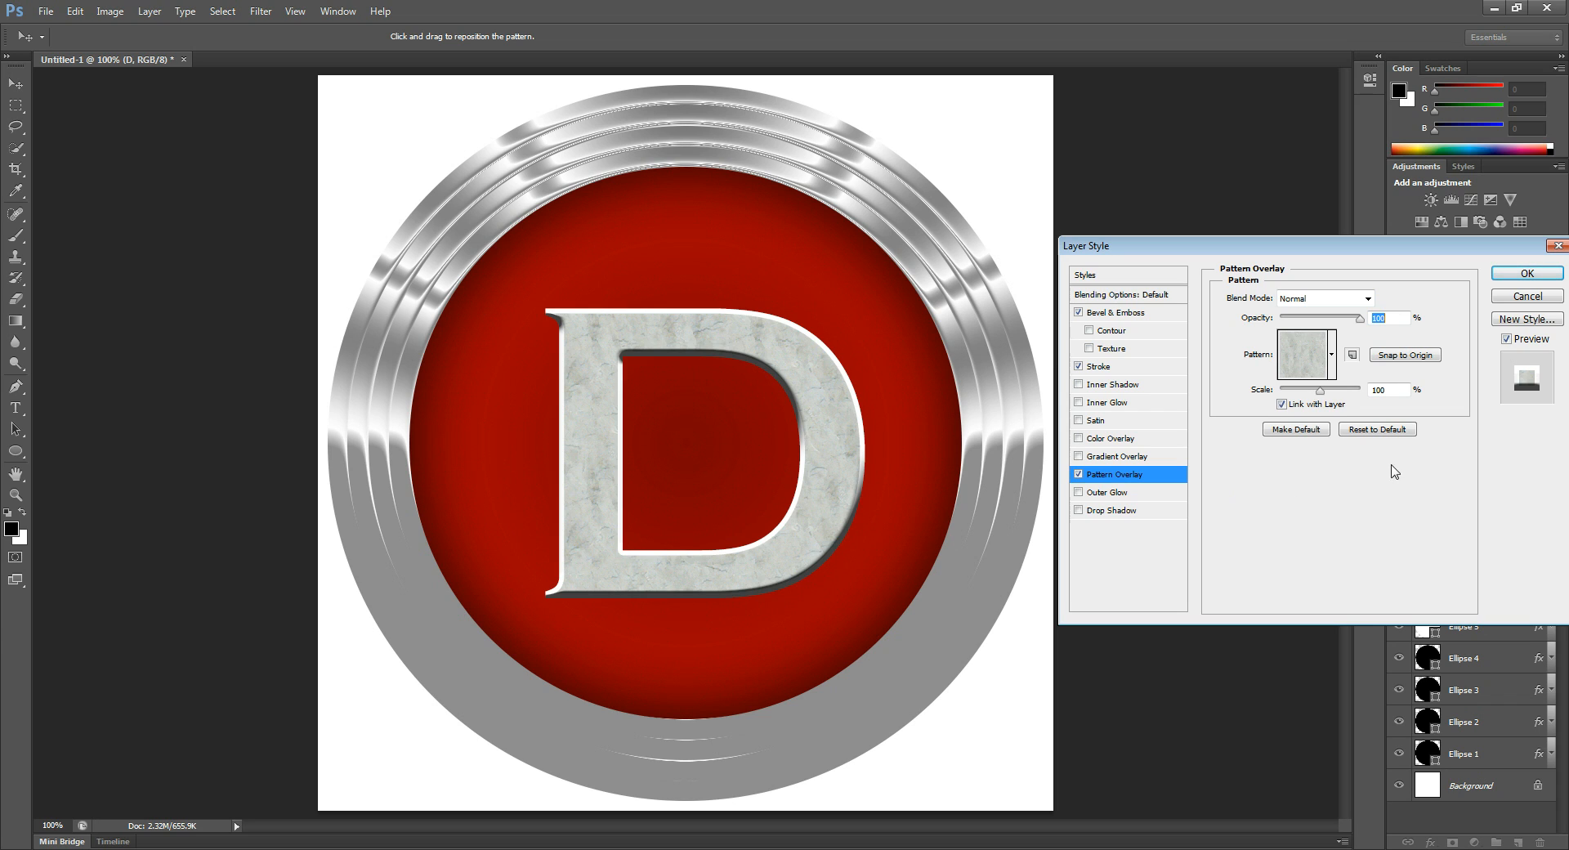
pyautogui.moveTo(1360, 319); pyautogui.dragTo(1320, 329)
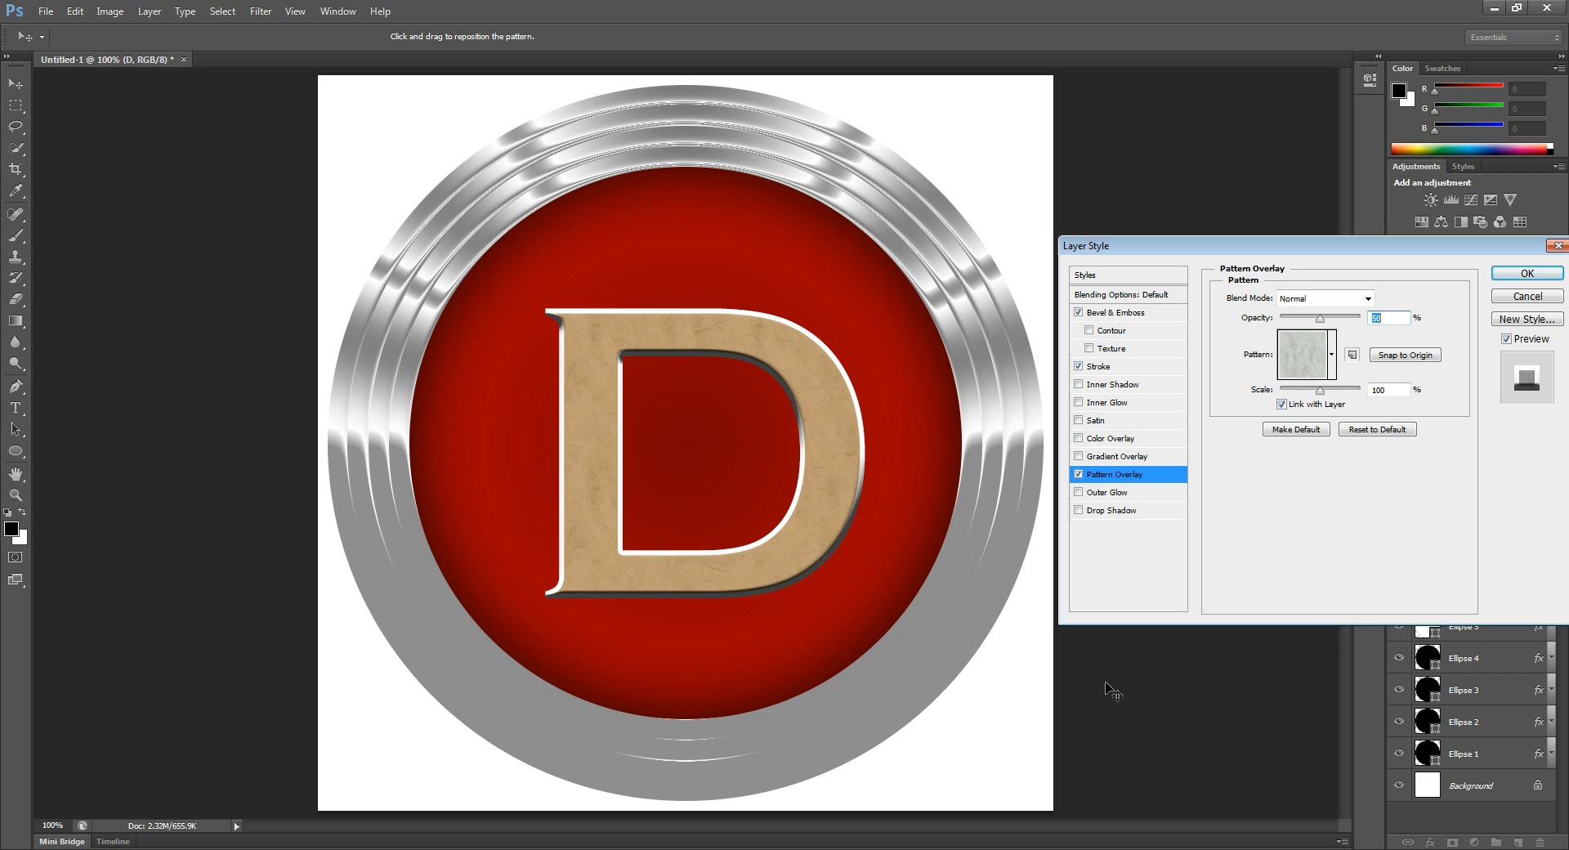
pyautogui.click(1510, 276)
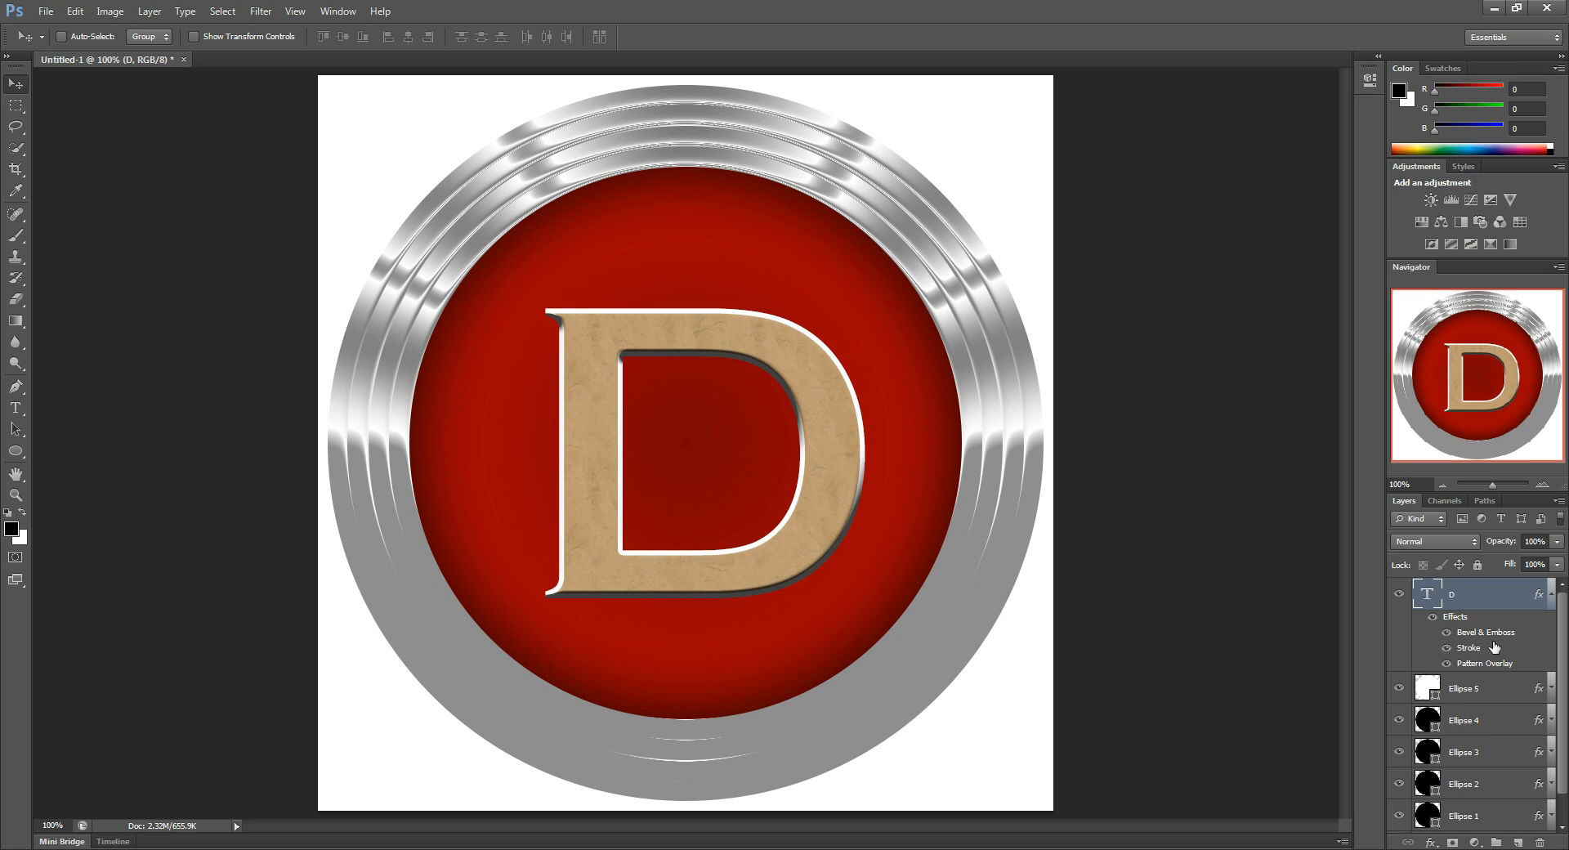
# Step: Duplicate the styled D text layer and change the copy's text to C
pyautogui.click(1550, 598)
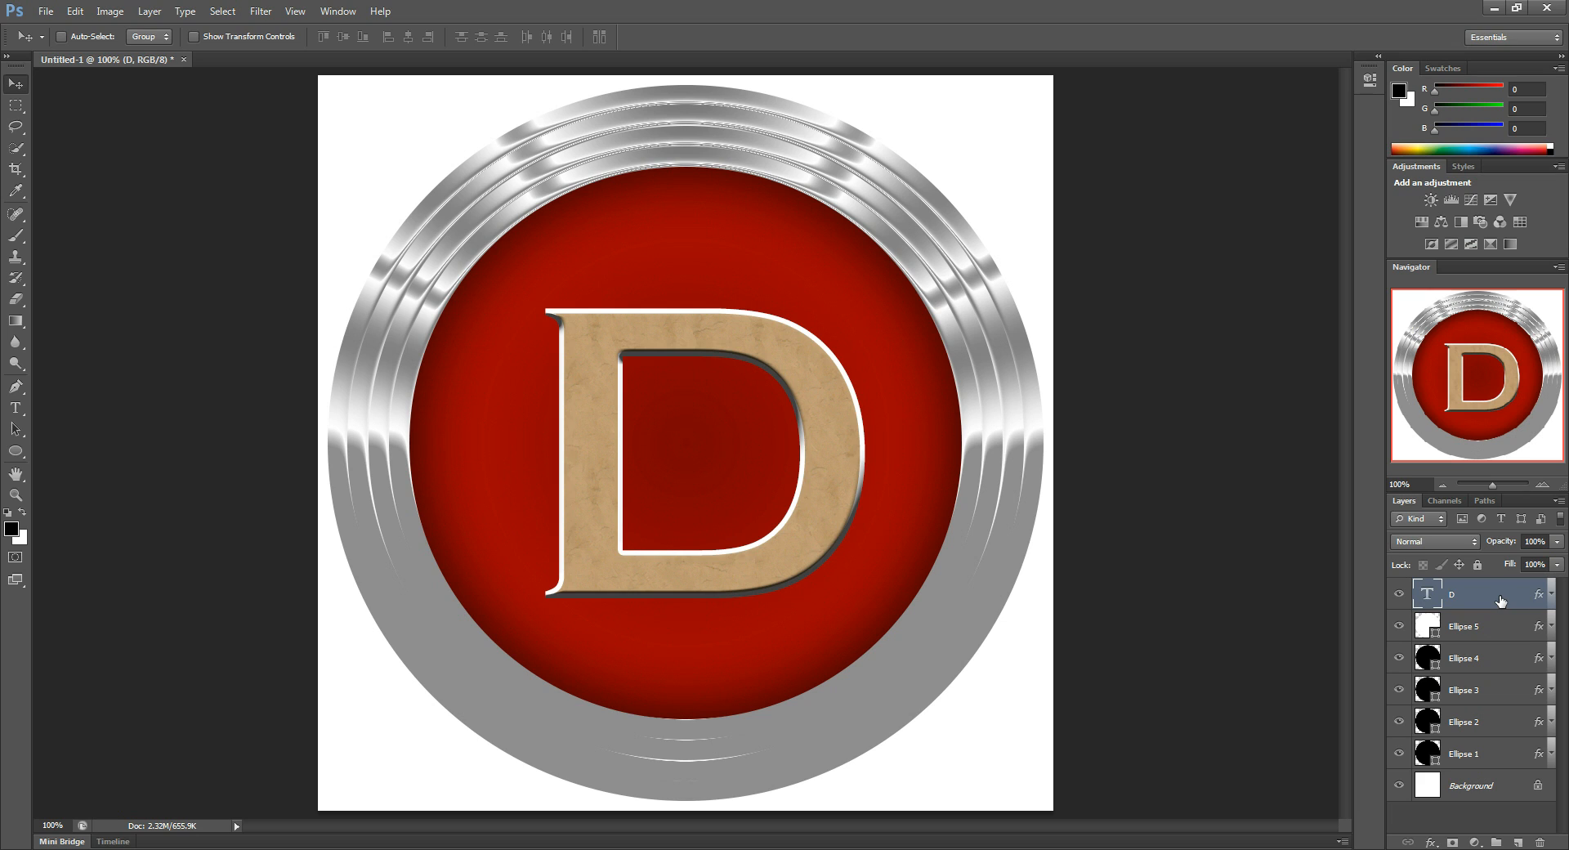
pyautogui.moveTo(1494, 601); pyautogui.dragTo(1515, 846)
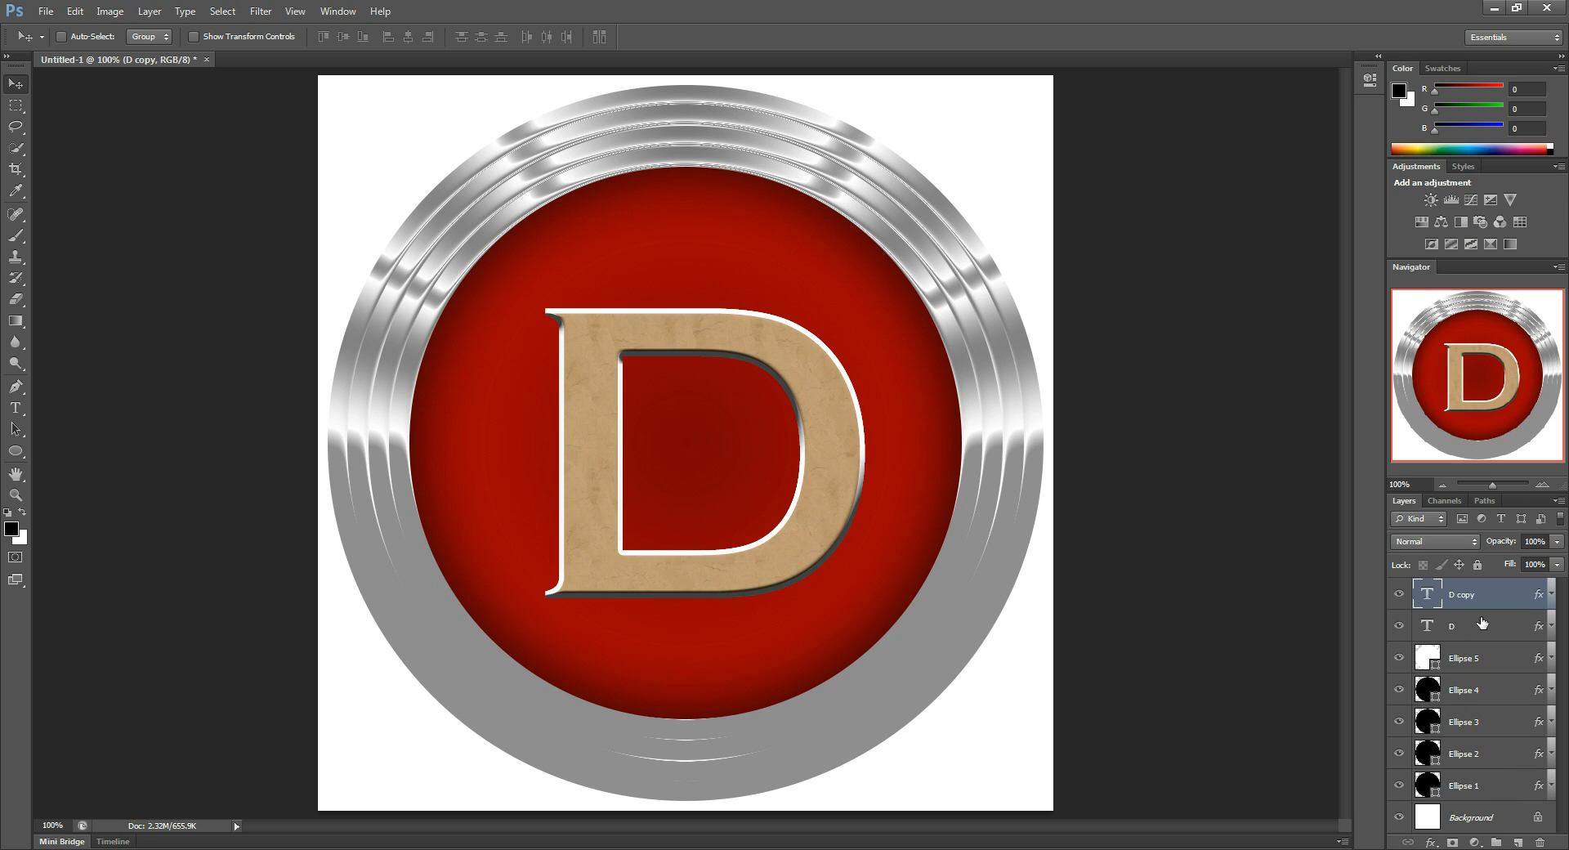
pyautogui.click(1479, 627)
pyautogui.click(1433, 599)
pyautogui.doubleClick(1428, 595)
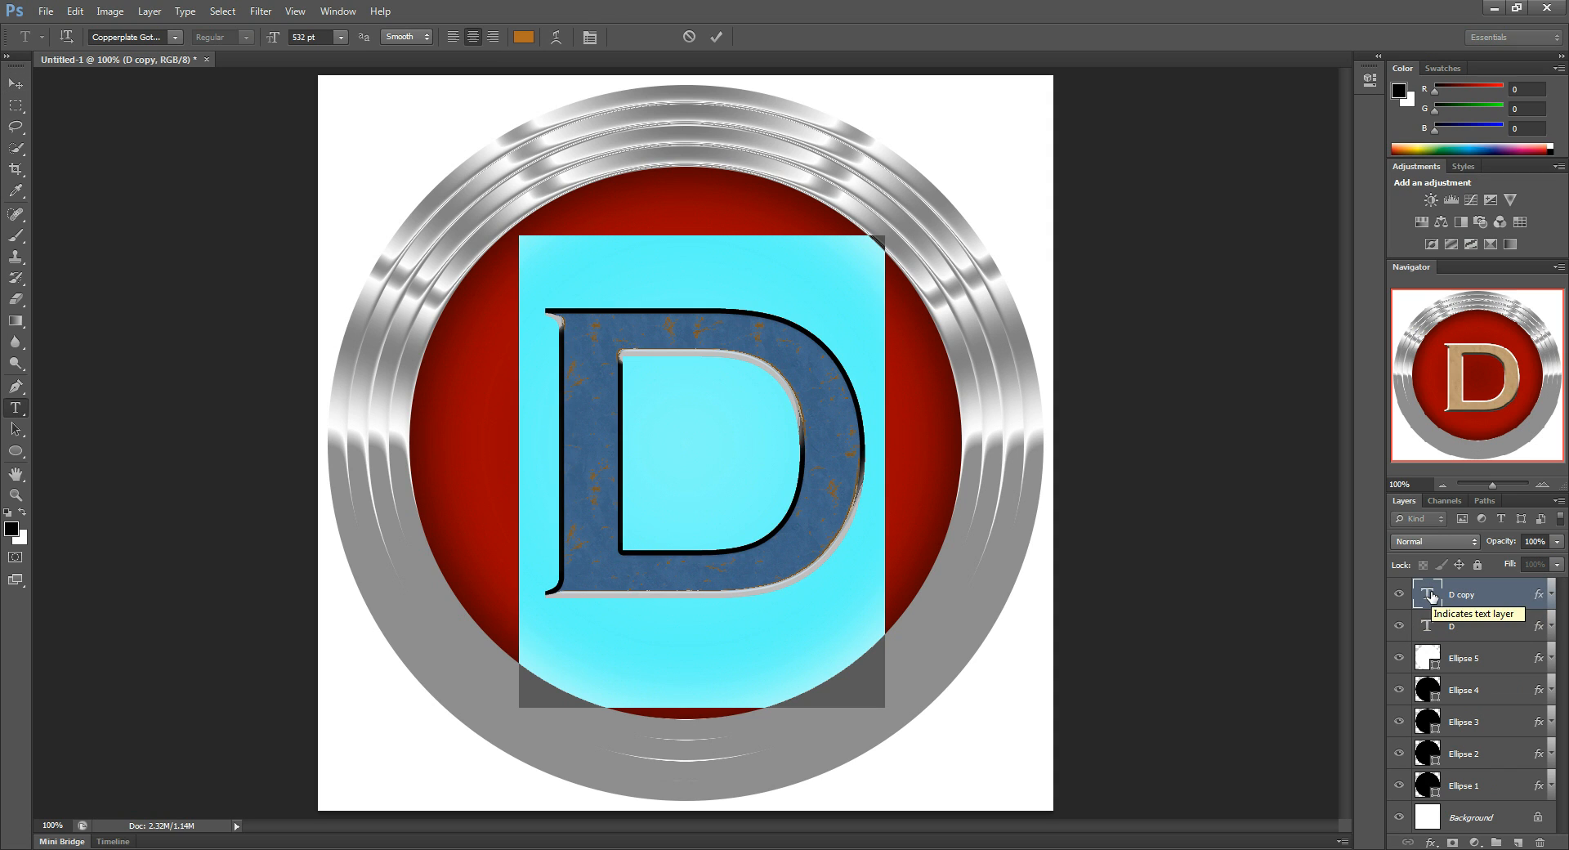
pyautogui.write('C')
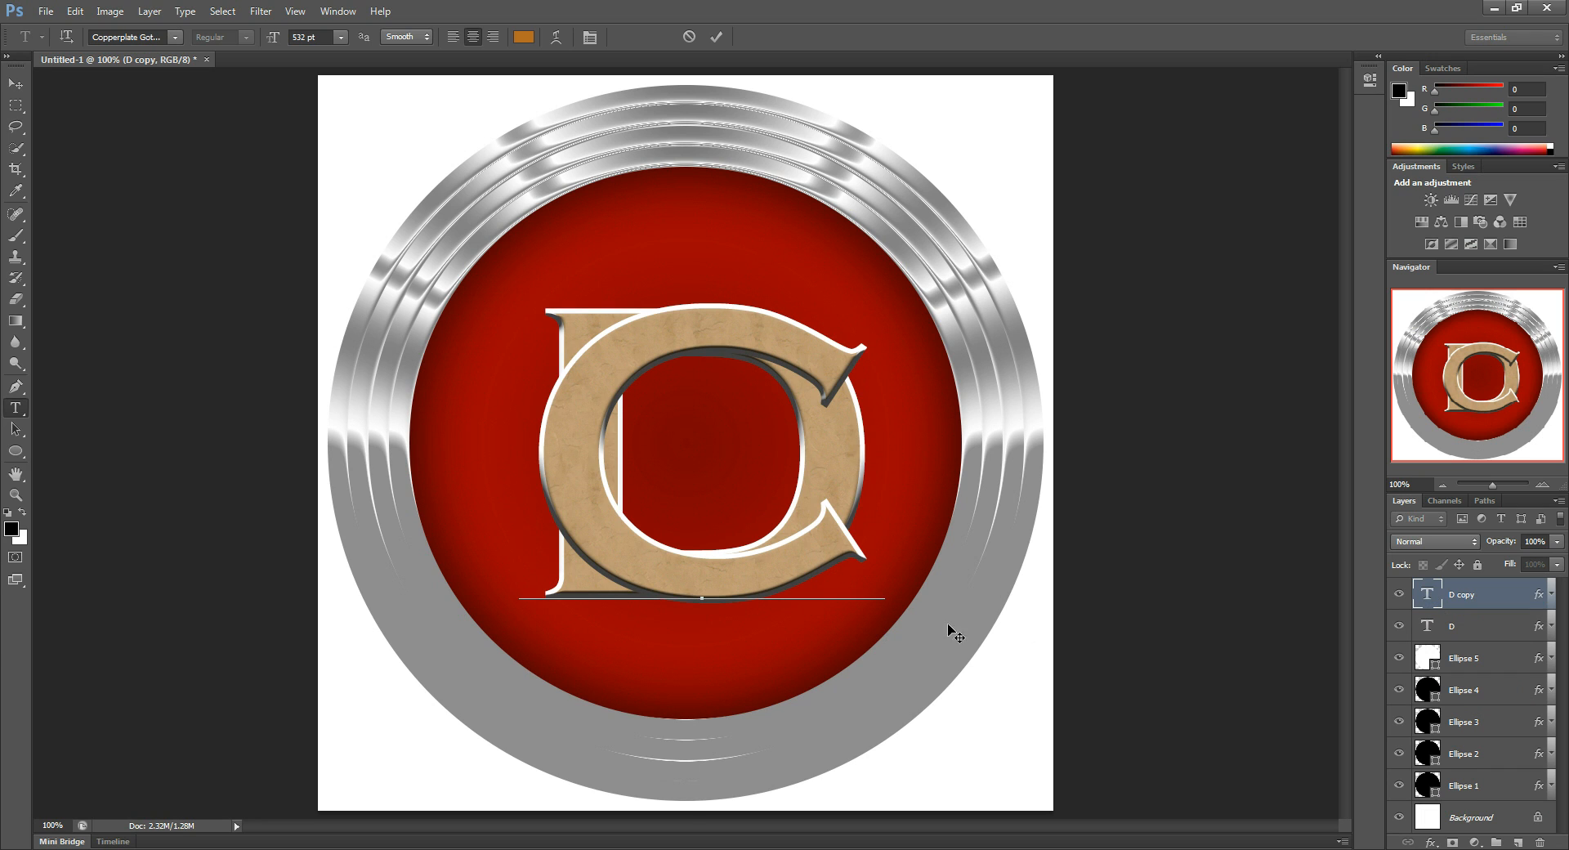
pyautogui.click(1469, 630)
pyautogui.press('v')
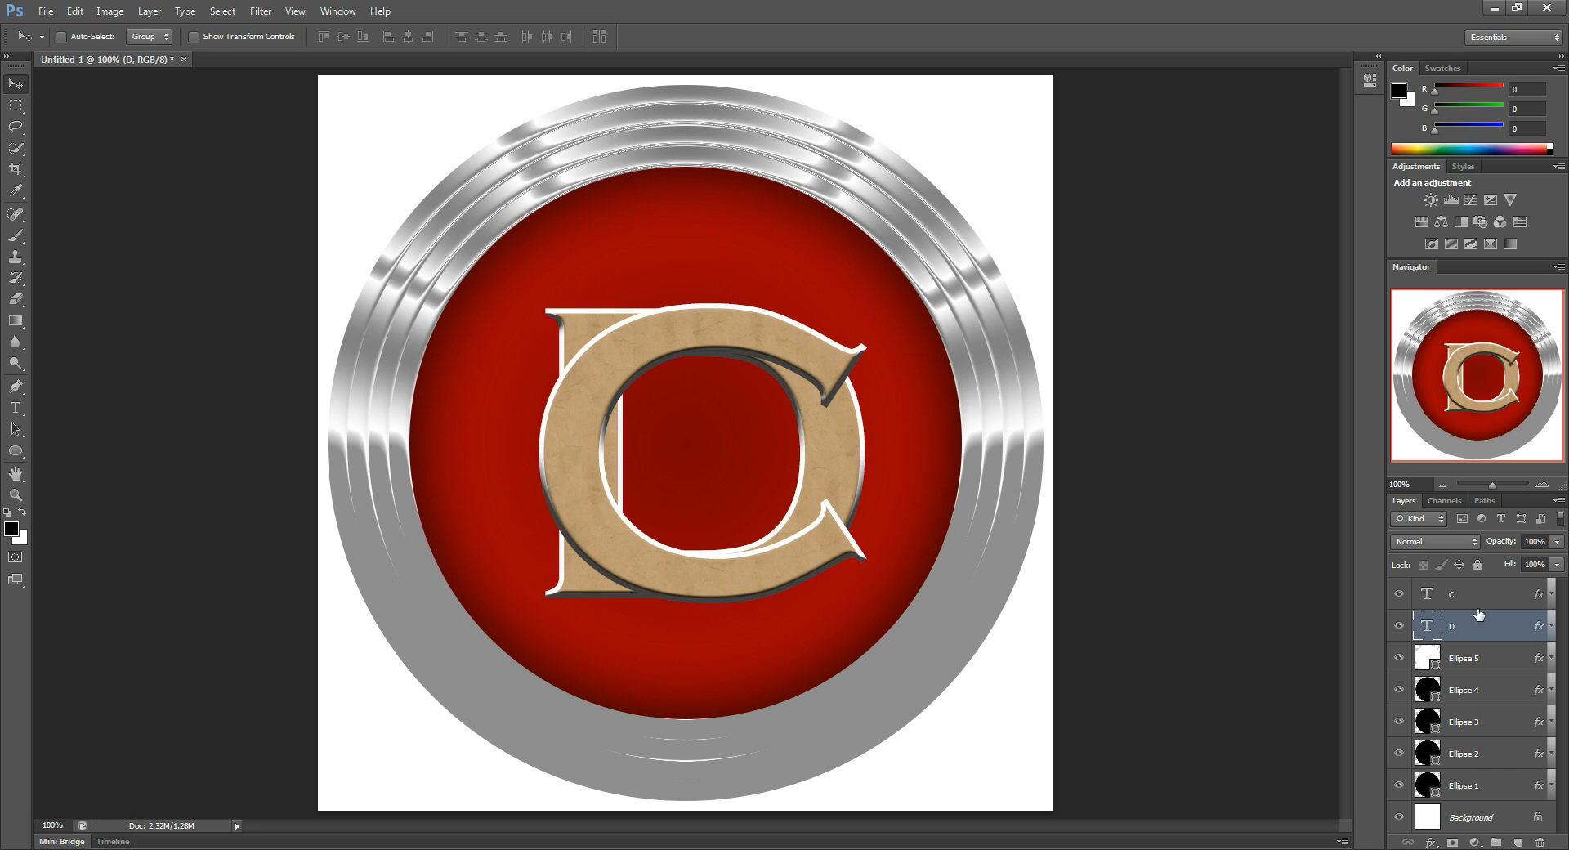
# Step: Move the letter C down and to the right so it overlaps the lower right part of the D
pyautogui.click(1481, 601)
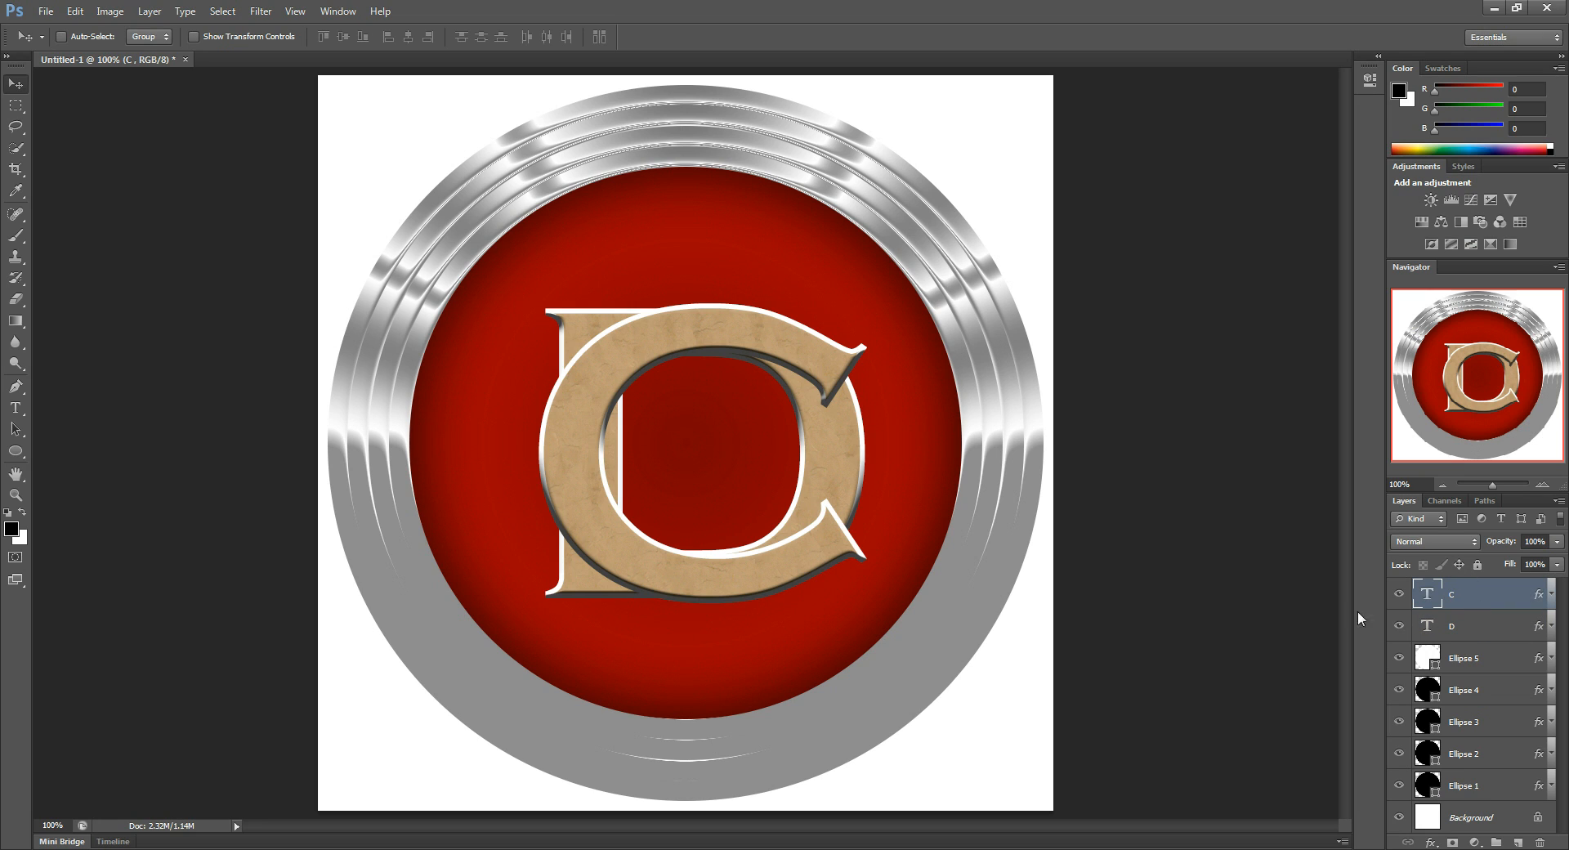
pyautogui.moveTo(684, 349); pyautogui.dragTo(803, 423)
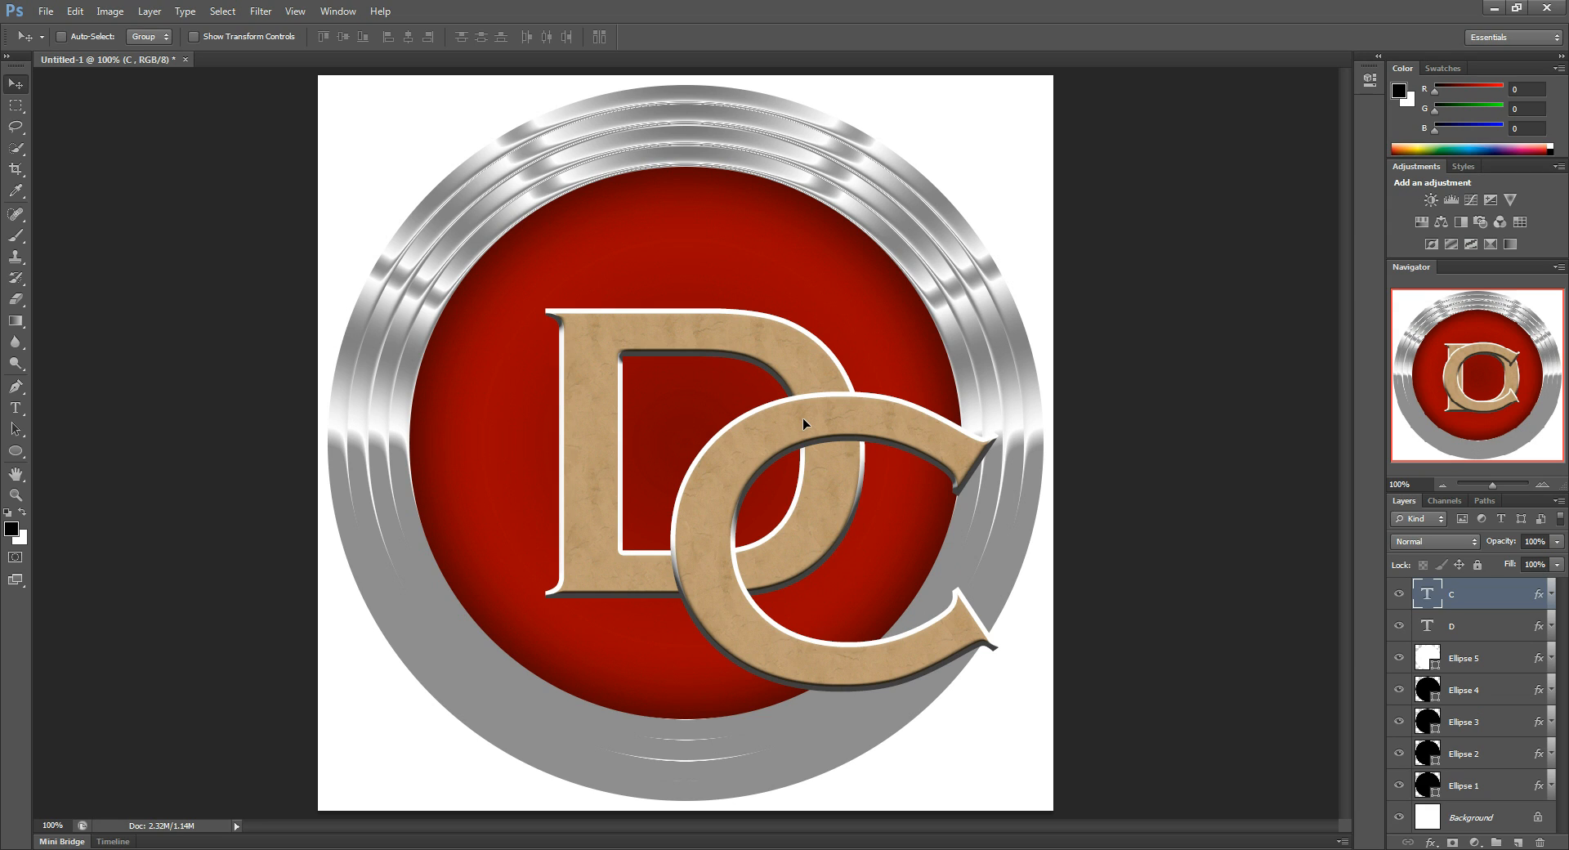
pyautogui.moveTo(803, 423); pyautogui.dragTo(805, 424)
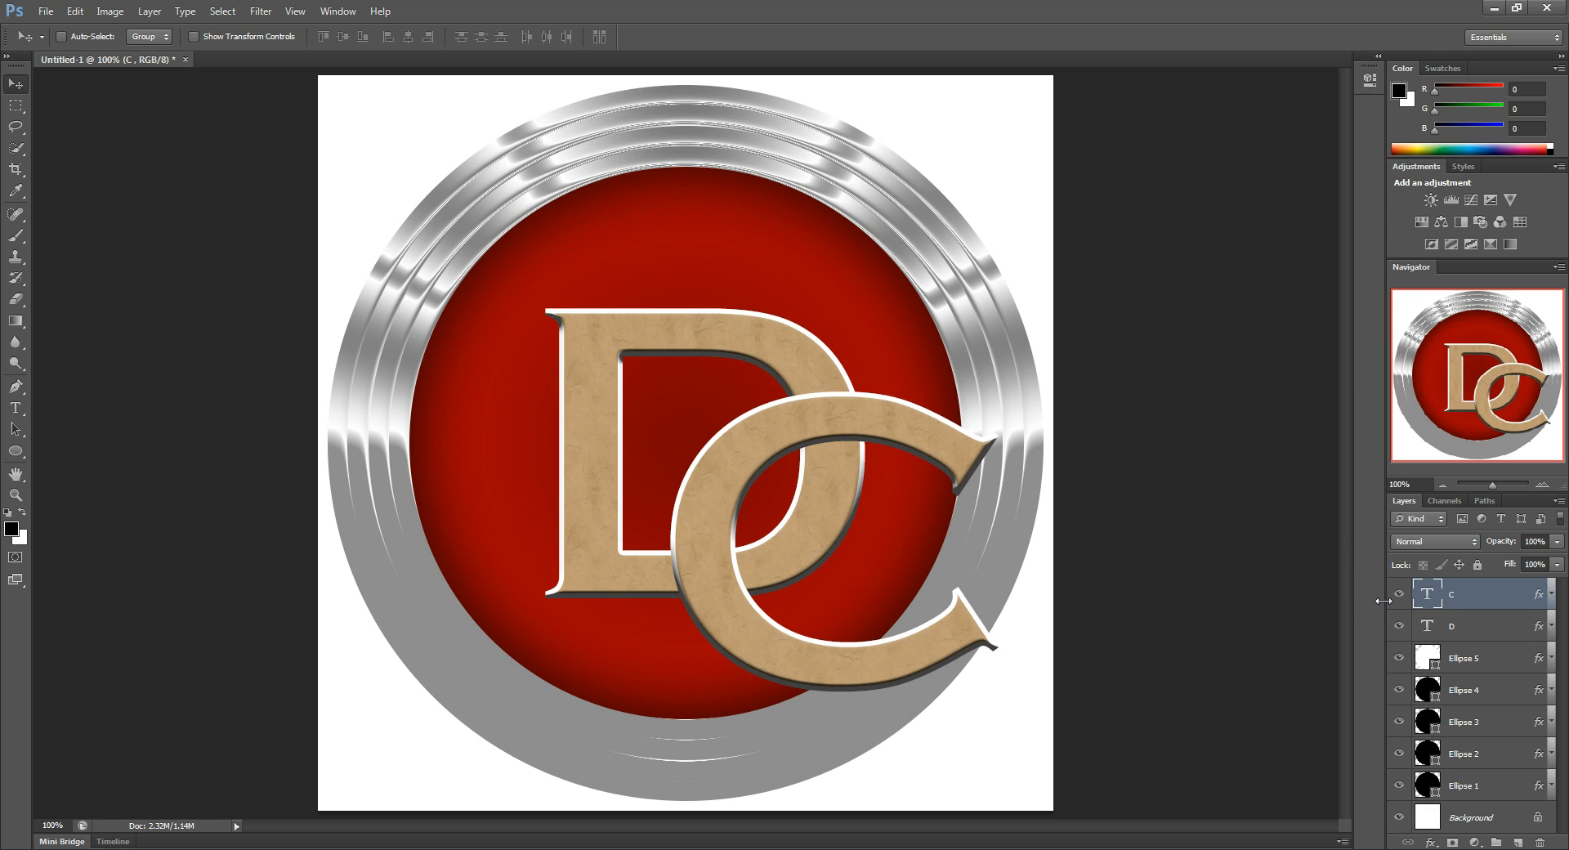
# Step: Center the letters C and D together on the red disc and enlarge them to about 112% width and 114% height
pyautogui.keyDown('shift'); pyautogui.click(1483, 627); pyautogui.keyUp('shift')
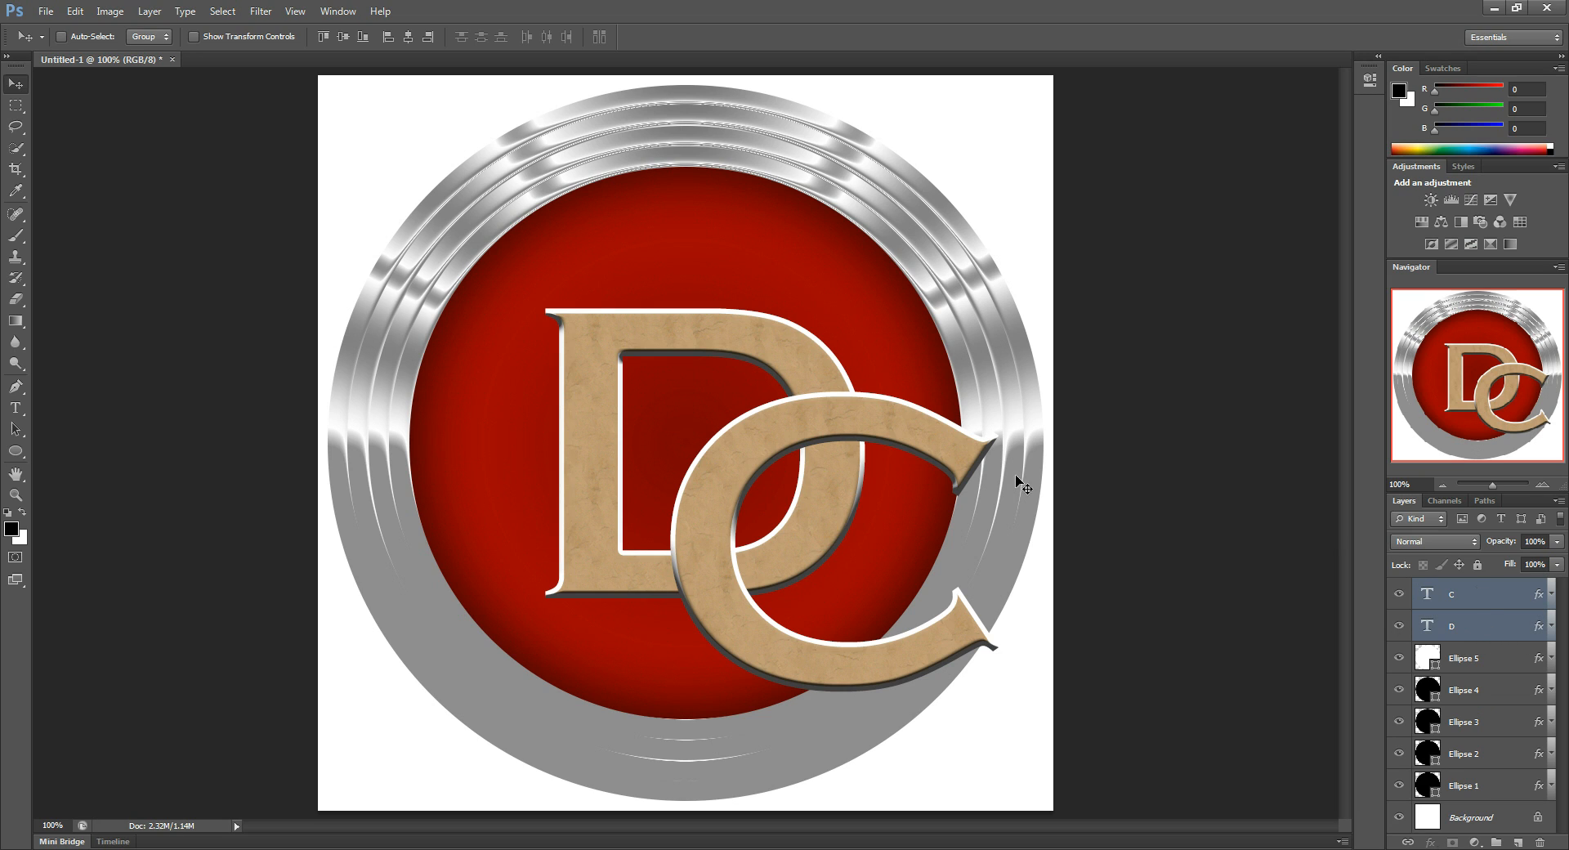
pyautogui.moveTo(924, 431); pyautogui.dragTo(809, 379)
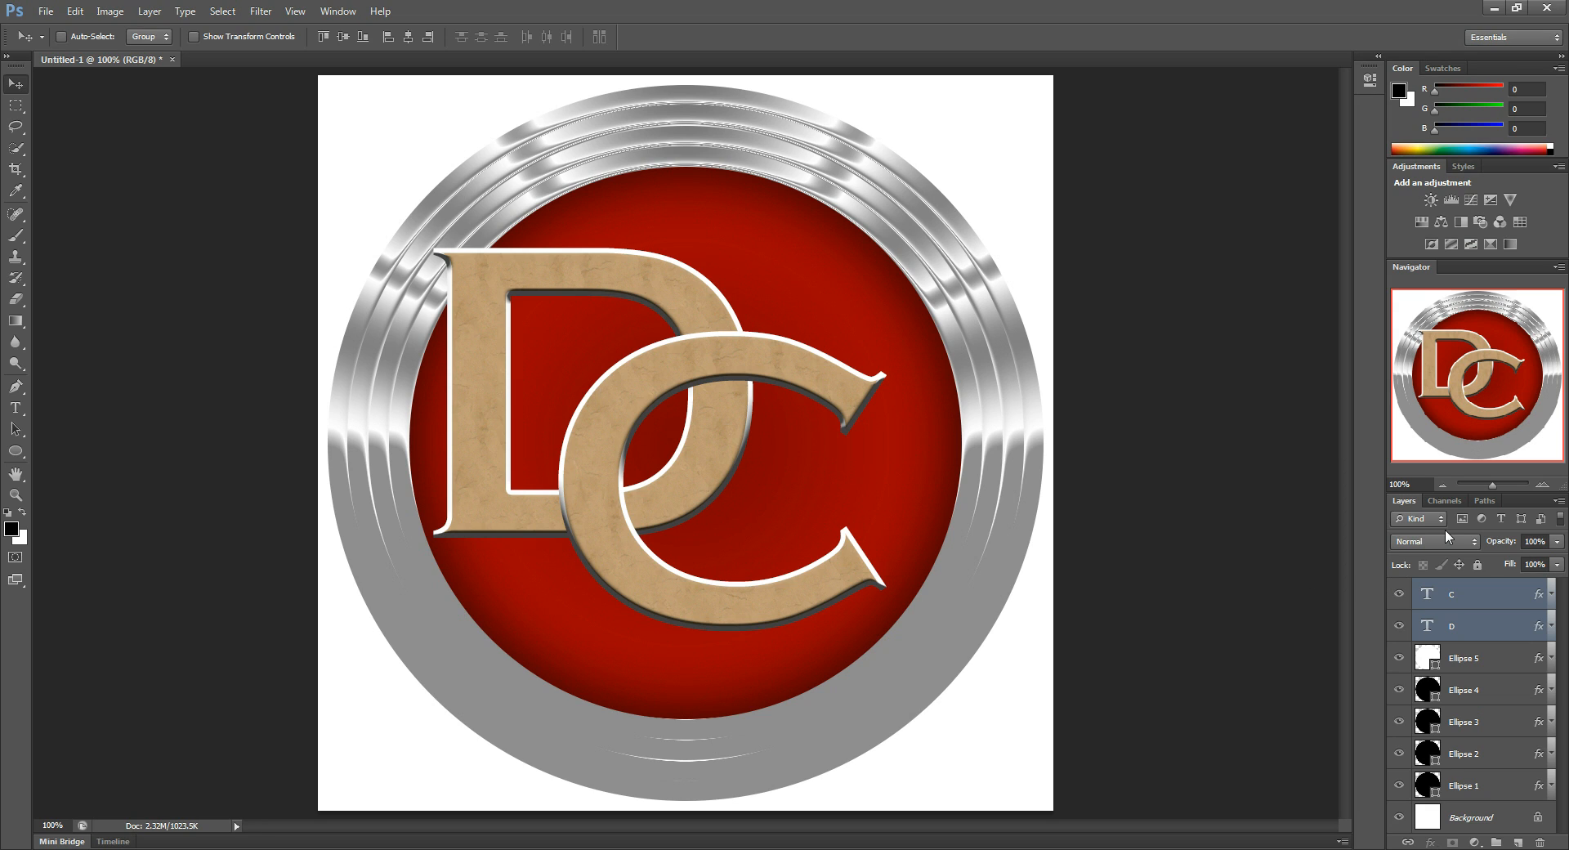
pyautogui.hotkey('ctrl', 't')
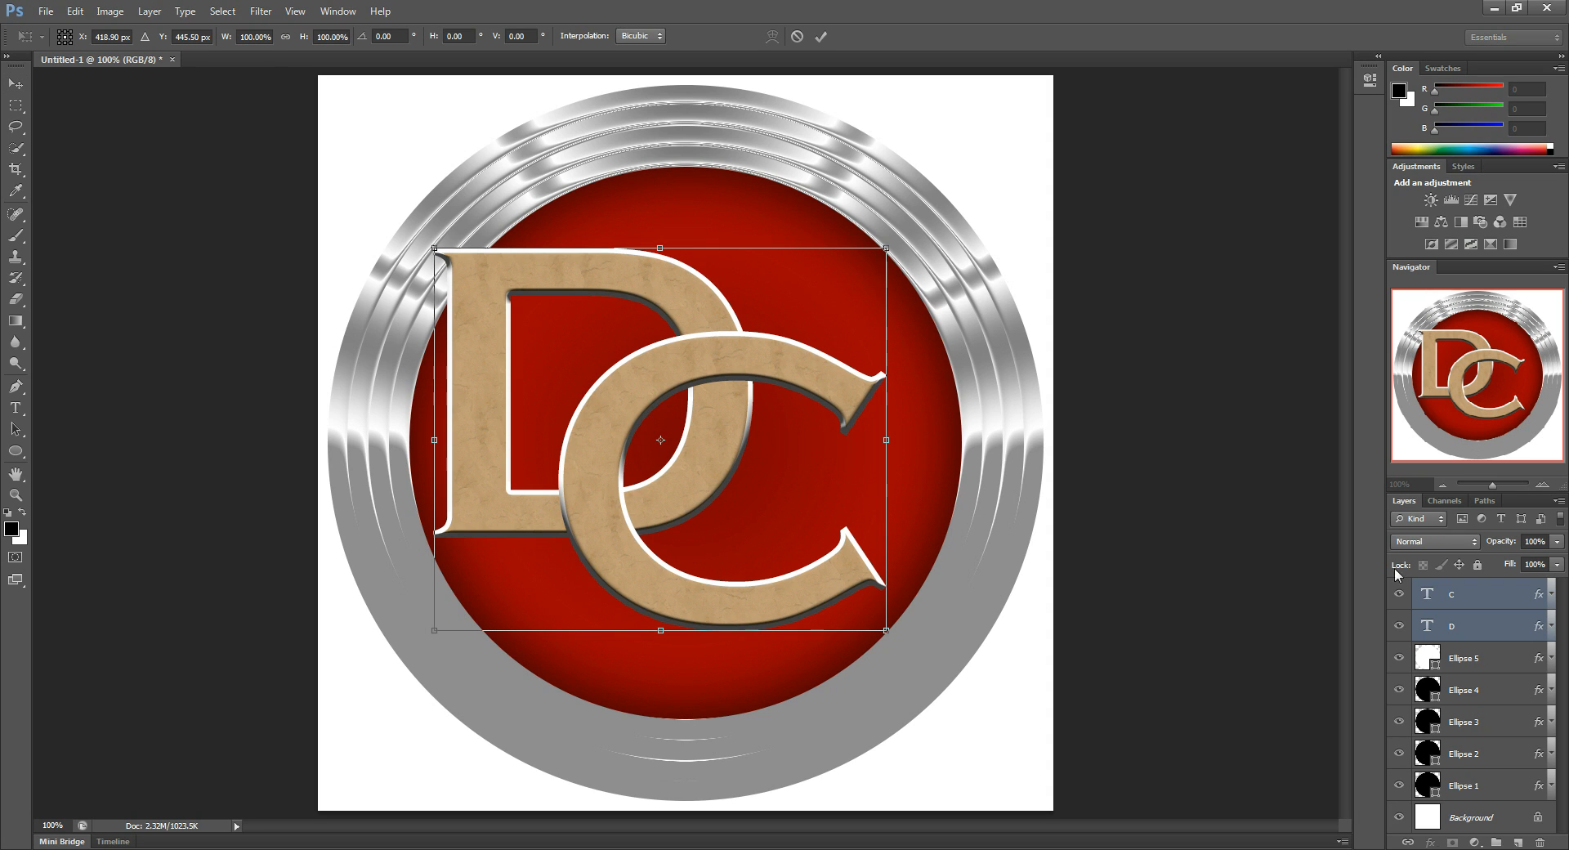
pyautogui.moveTo(887, 631); pyautogui.dragTo(936, 683)
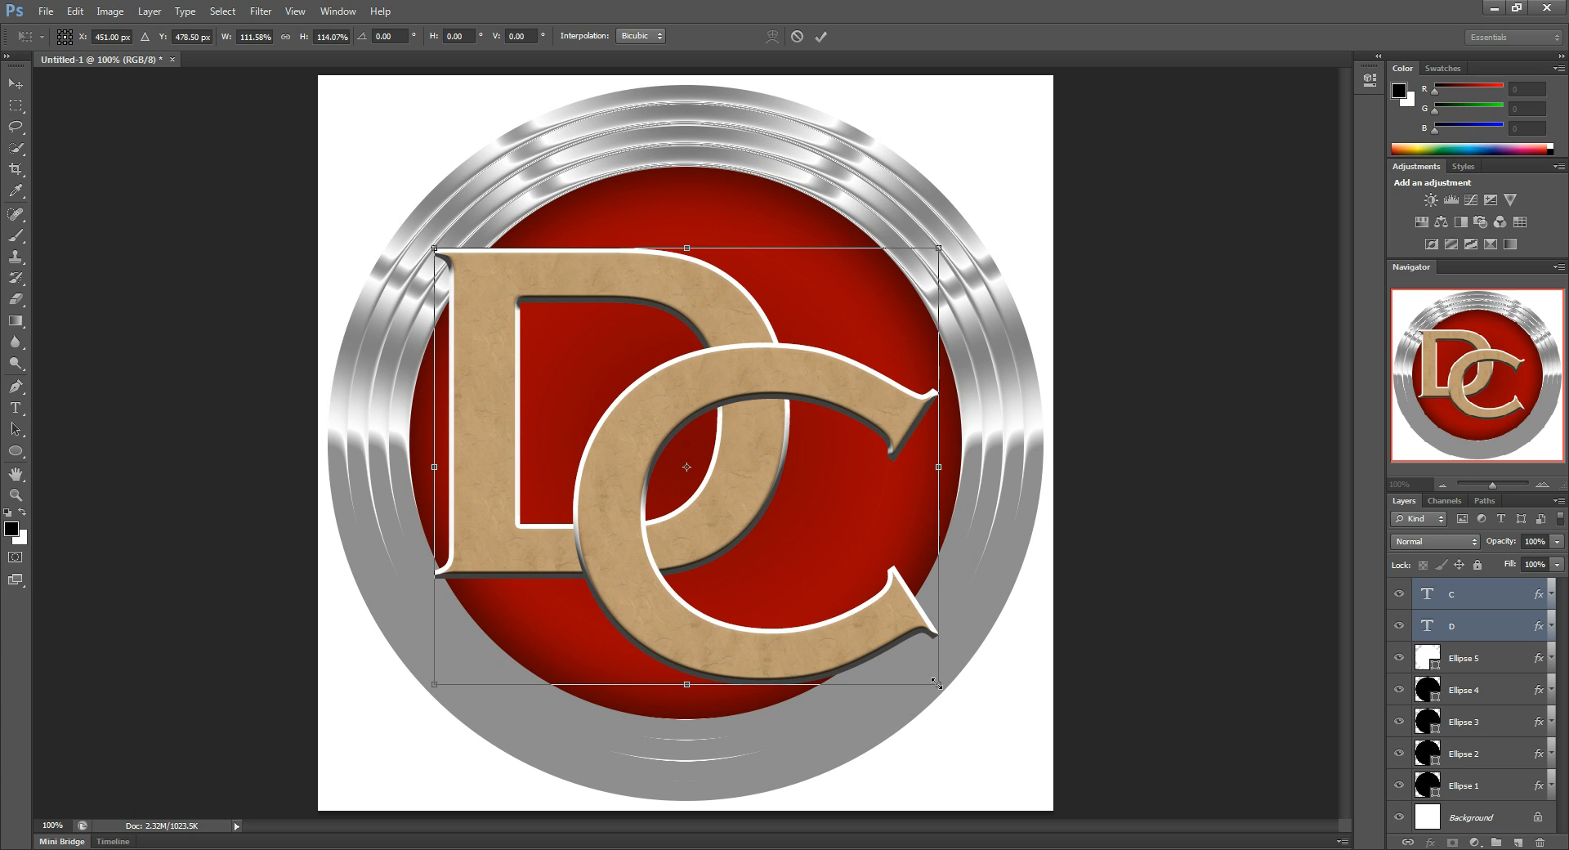
pyautogui.moveTo(936, 683); pyautogui.dragTo(937, 681)
pyautogui.press('Return')
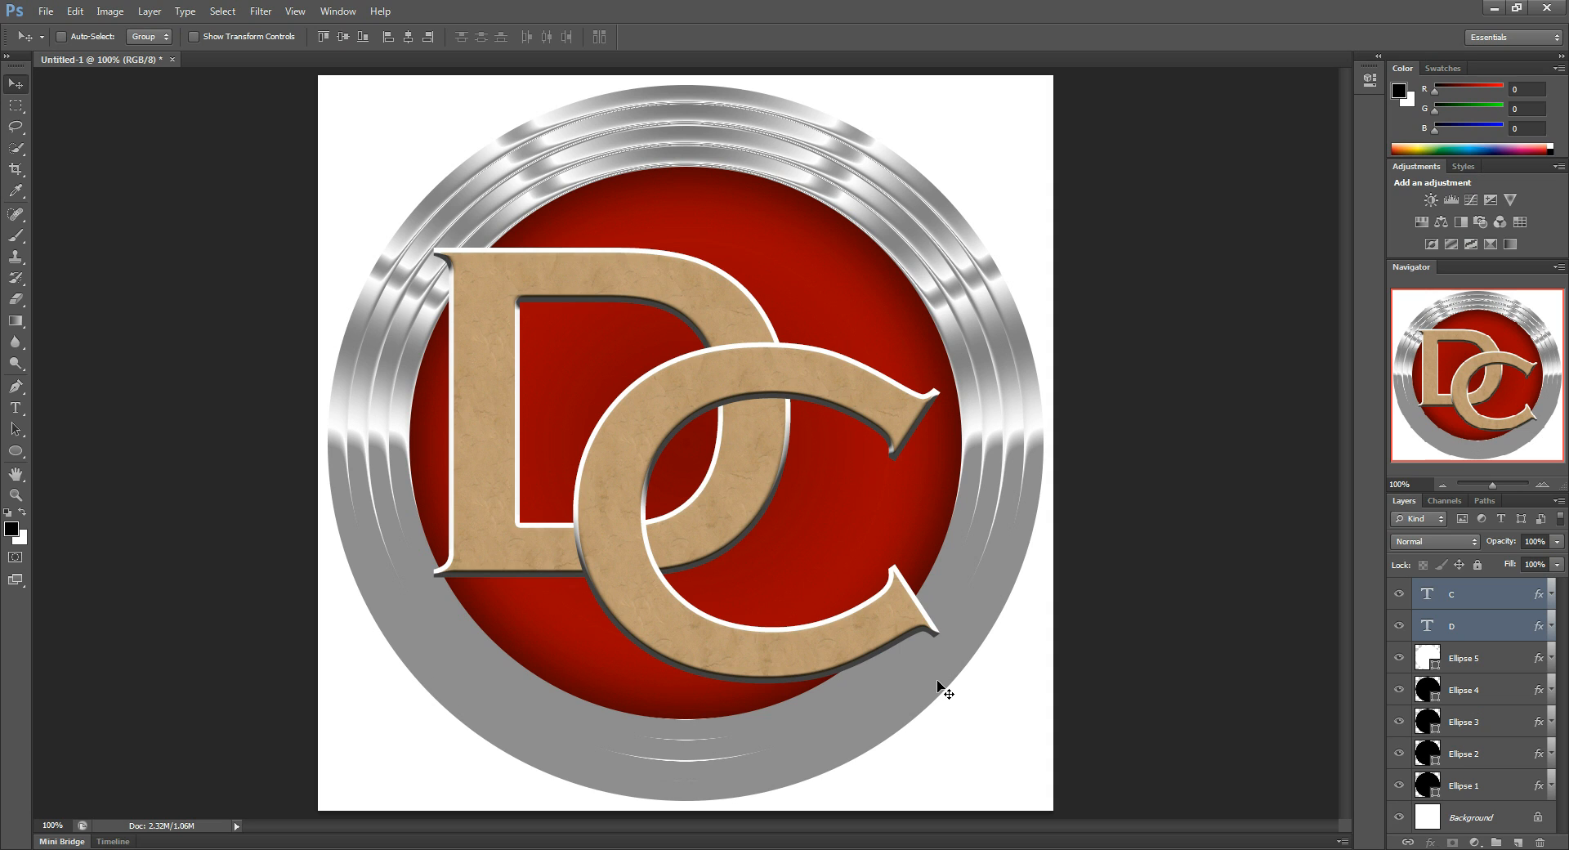
# Step: Rotate both letters together by about -10.4° so they tilt counterclockwise
pyautogui.hotkey('ctrl', 't')
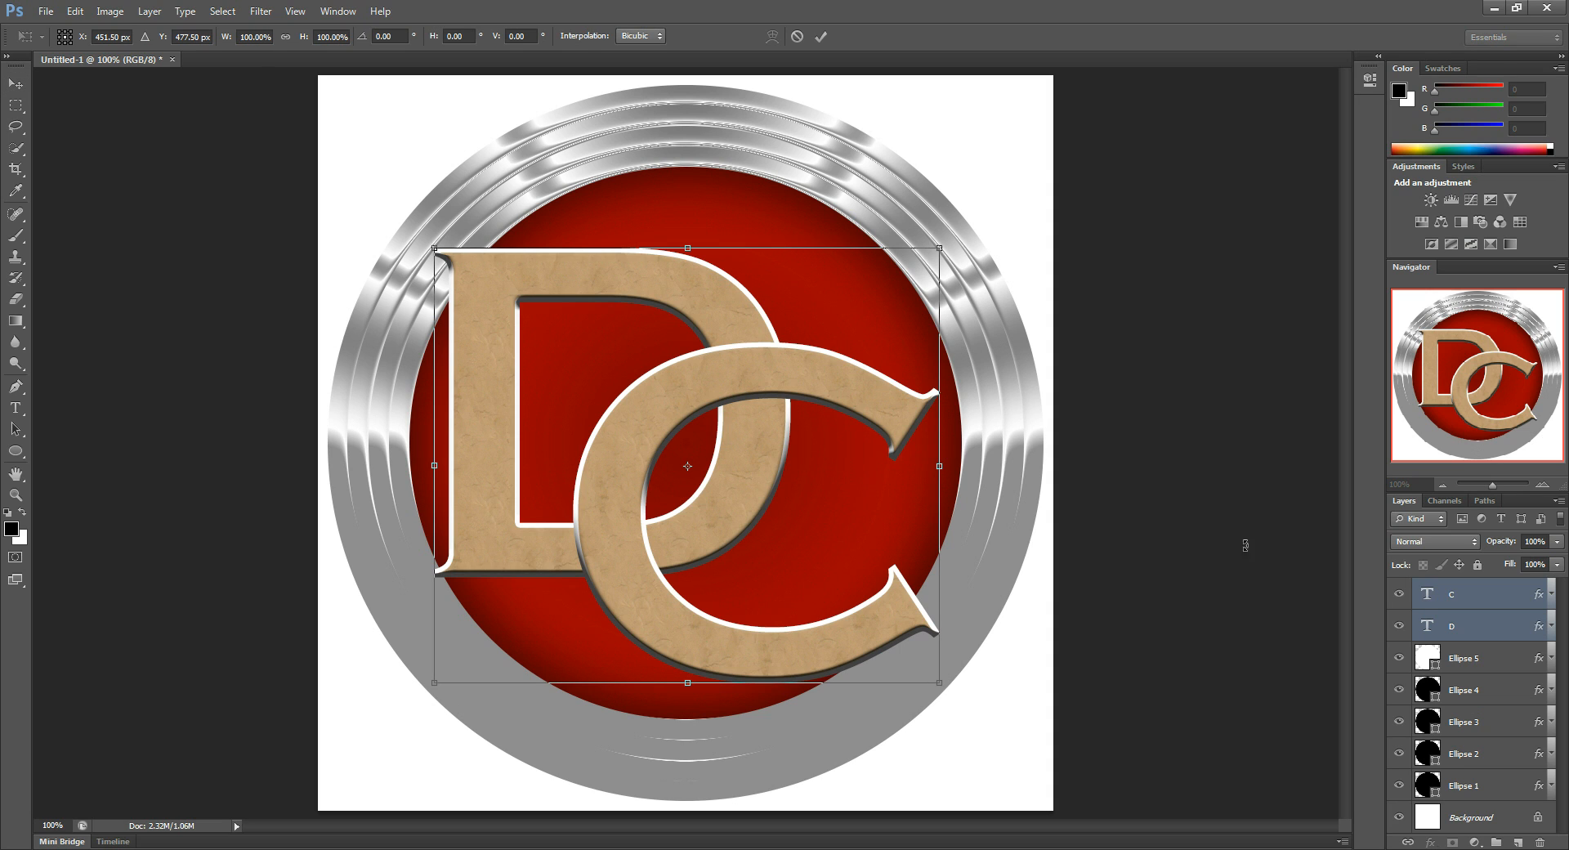
pyautogui.moveTo(998, 567); pyautogui.dragTo(1026, 511)
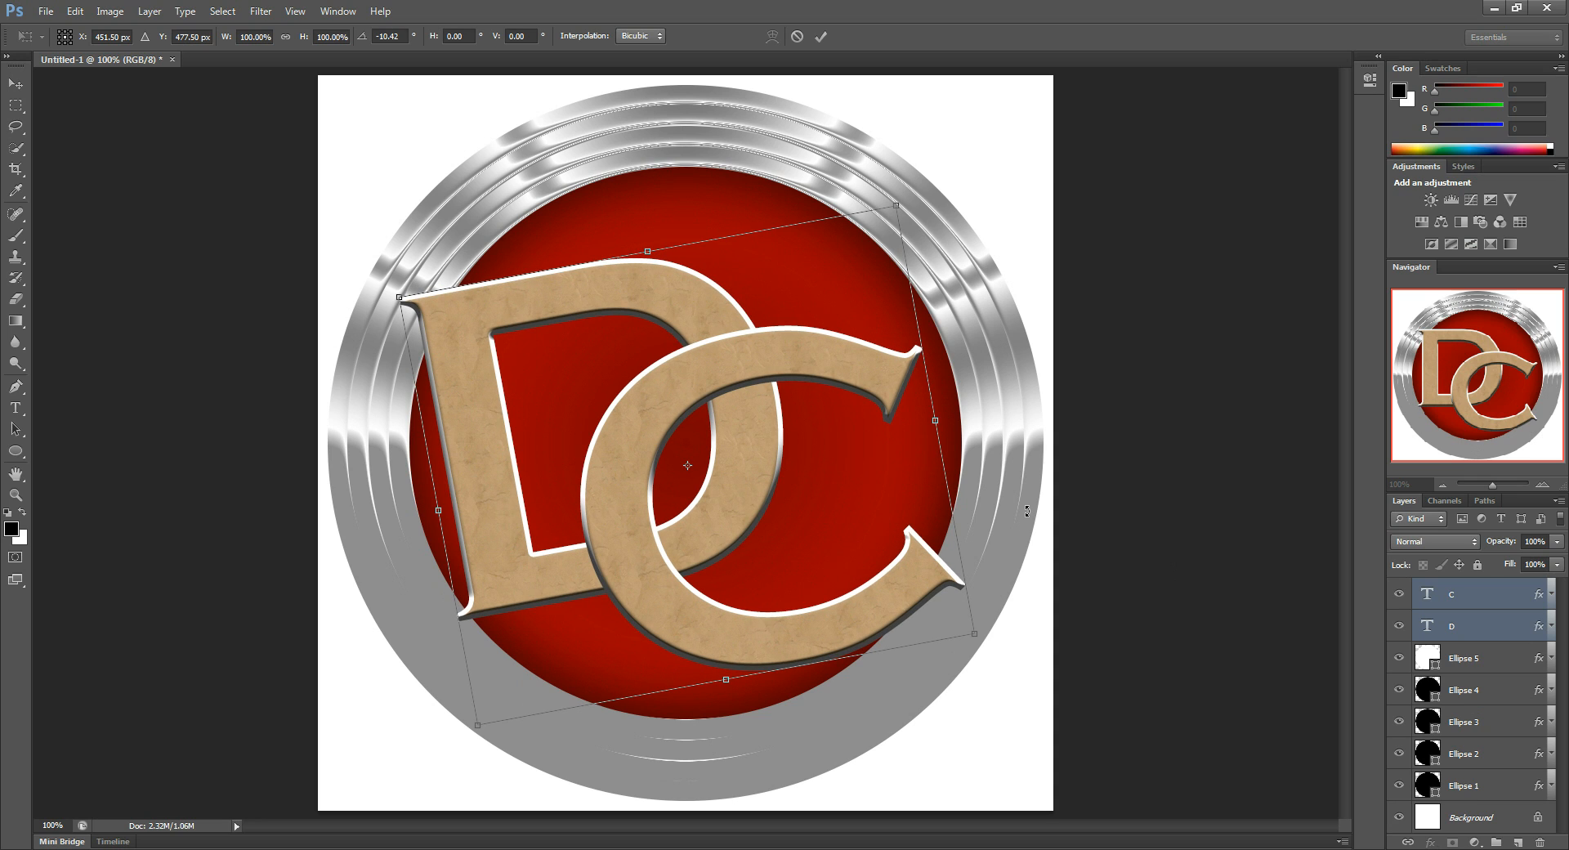
pyautogui.press('Return')
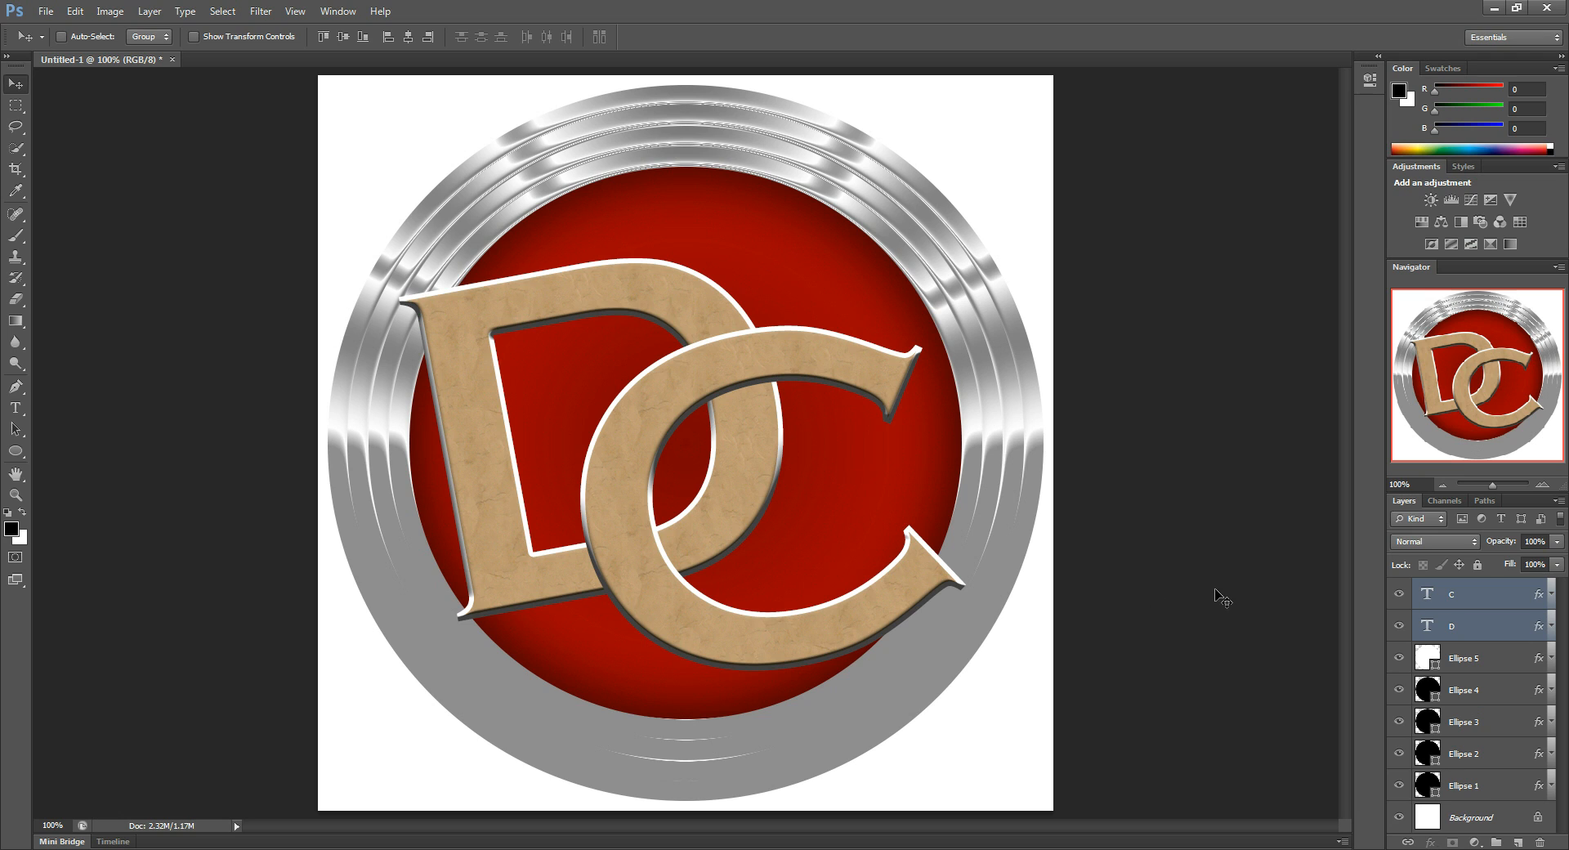
# Step: Convert the C and D text layers into separate smart objects
pyautogui.click(1469, 600)
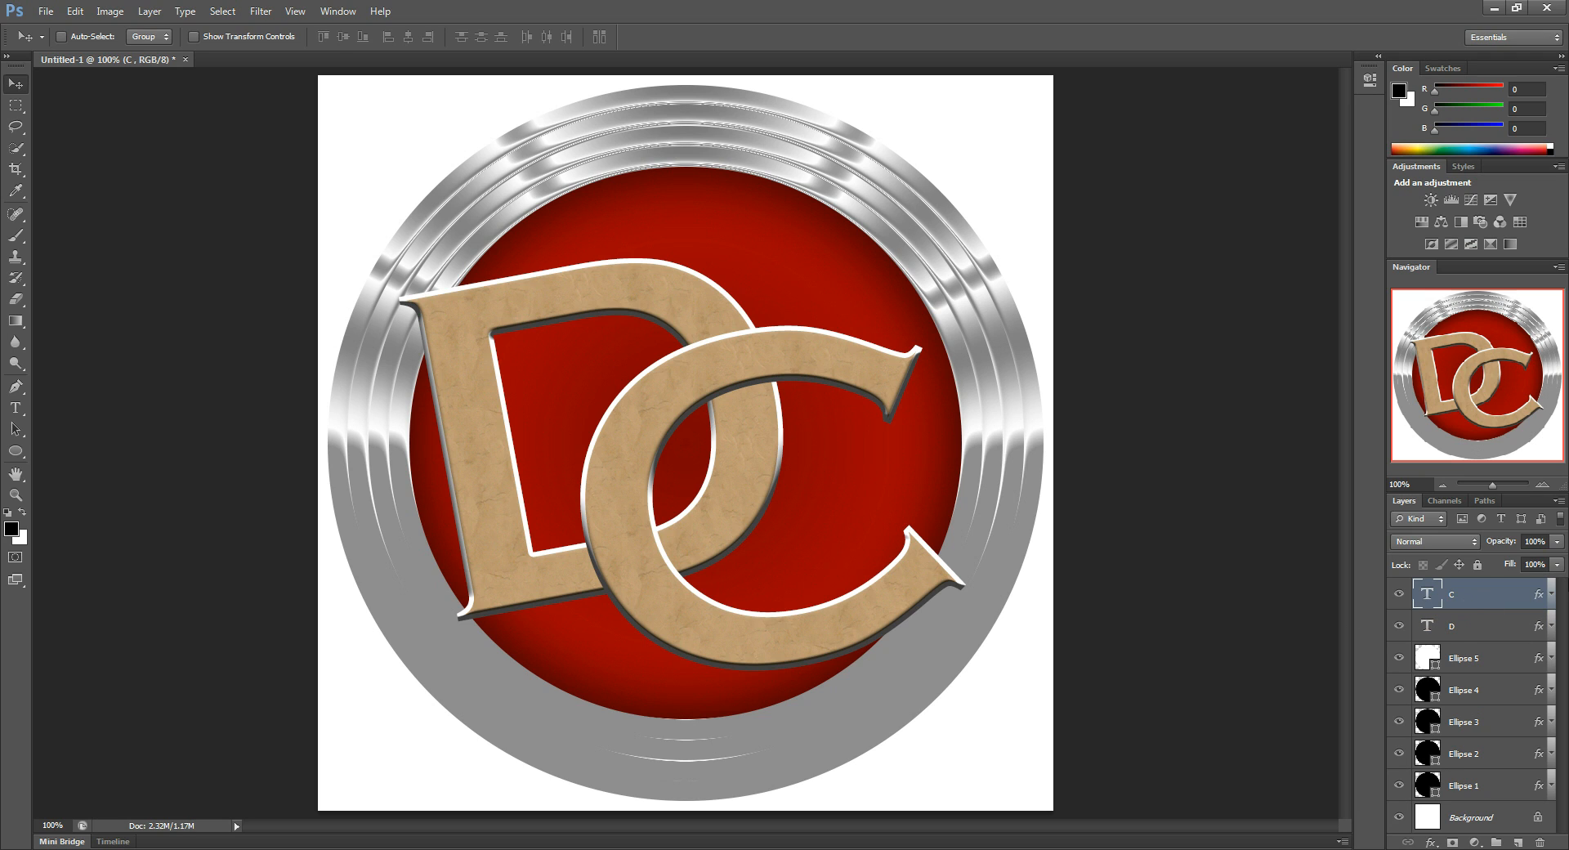
pyautogui.rightClick(1492, 601)
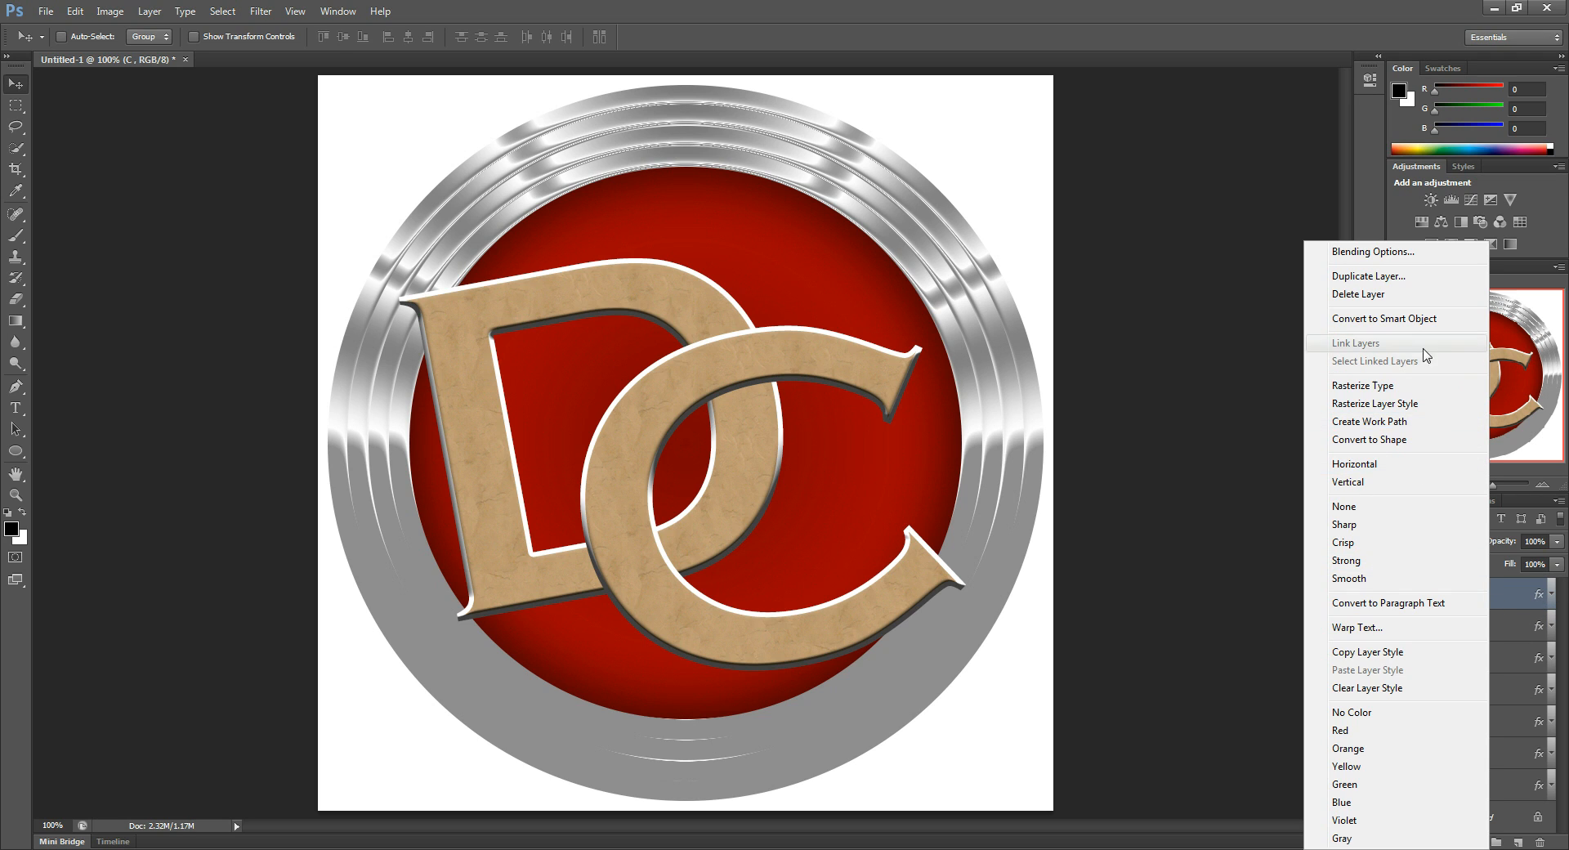
pyautogui.click(1291, 627)
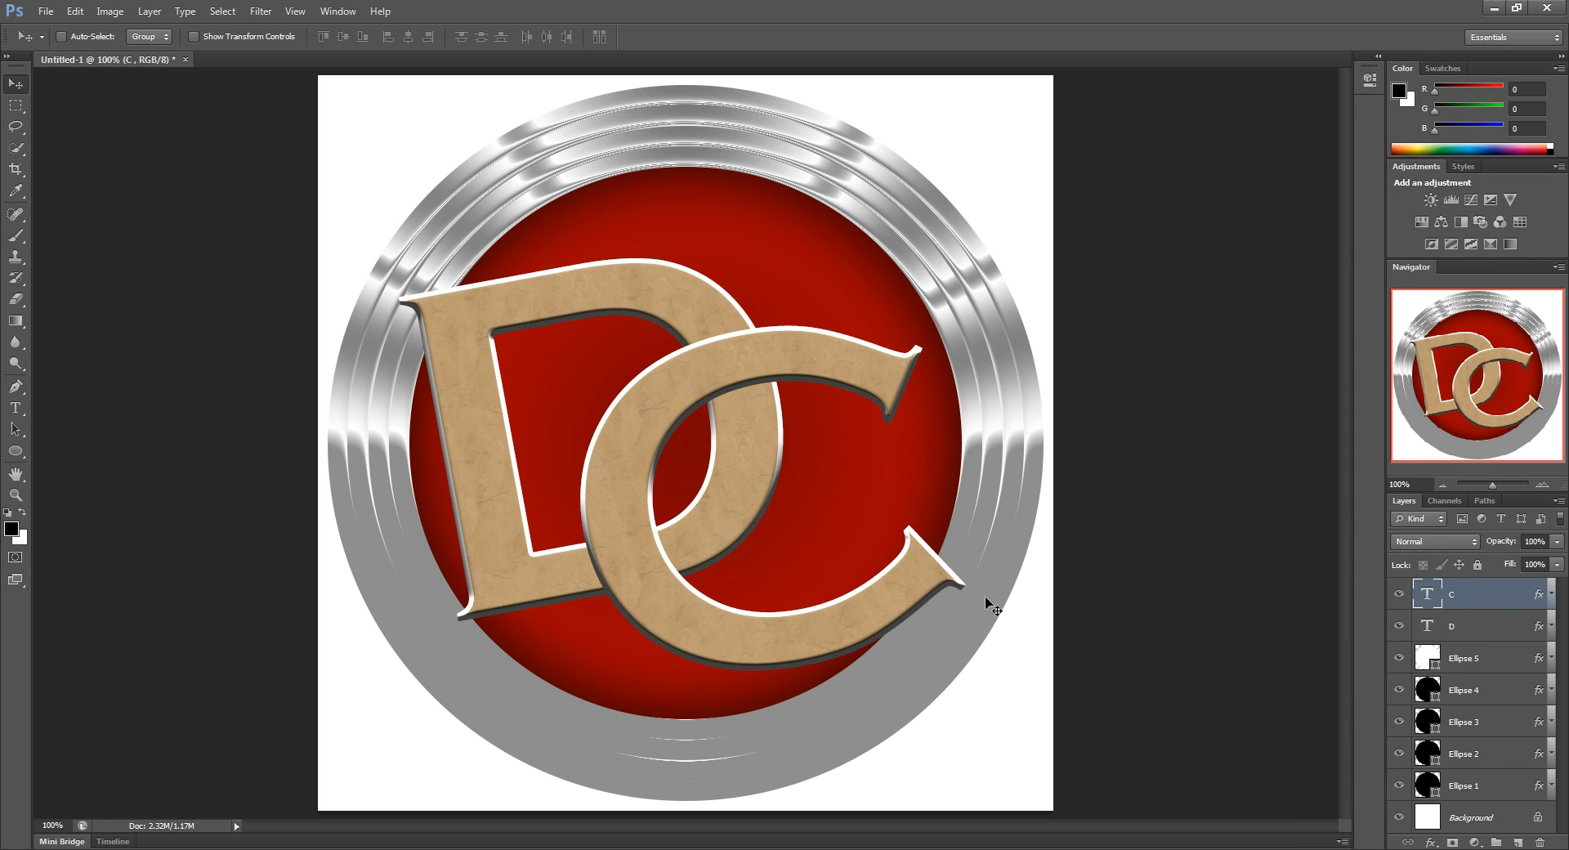
pyautogui.rightClick(1472, 595)
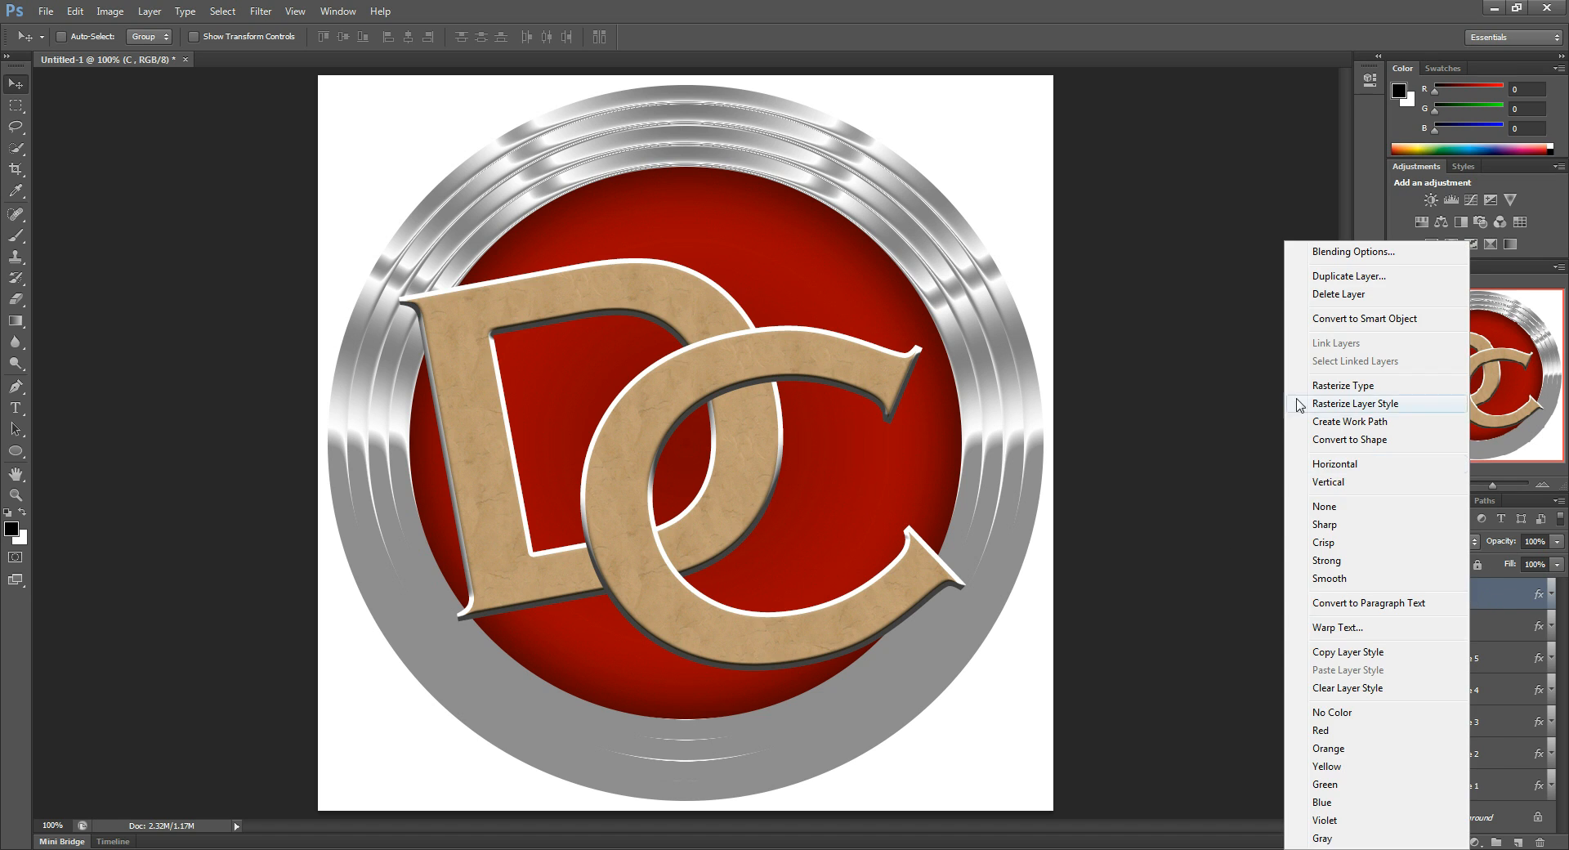
pyautogui.click(1340, 319)
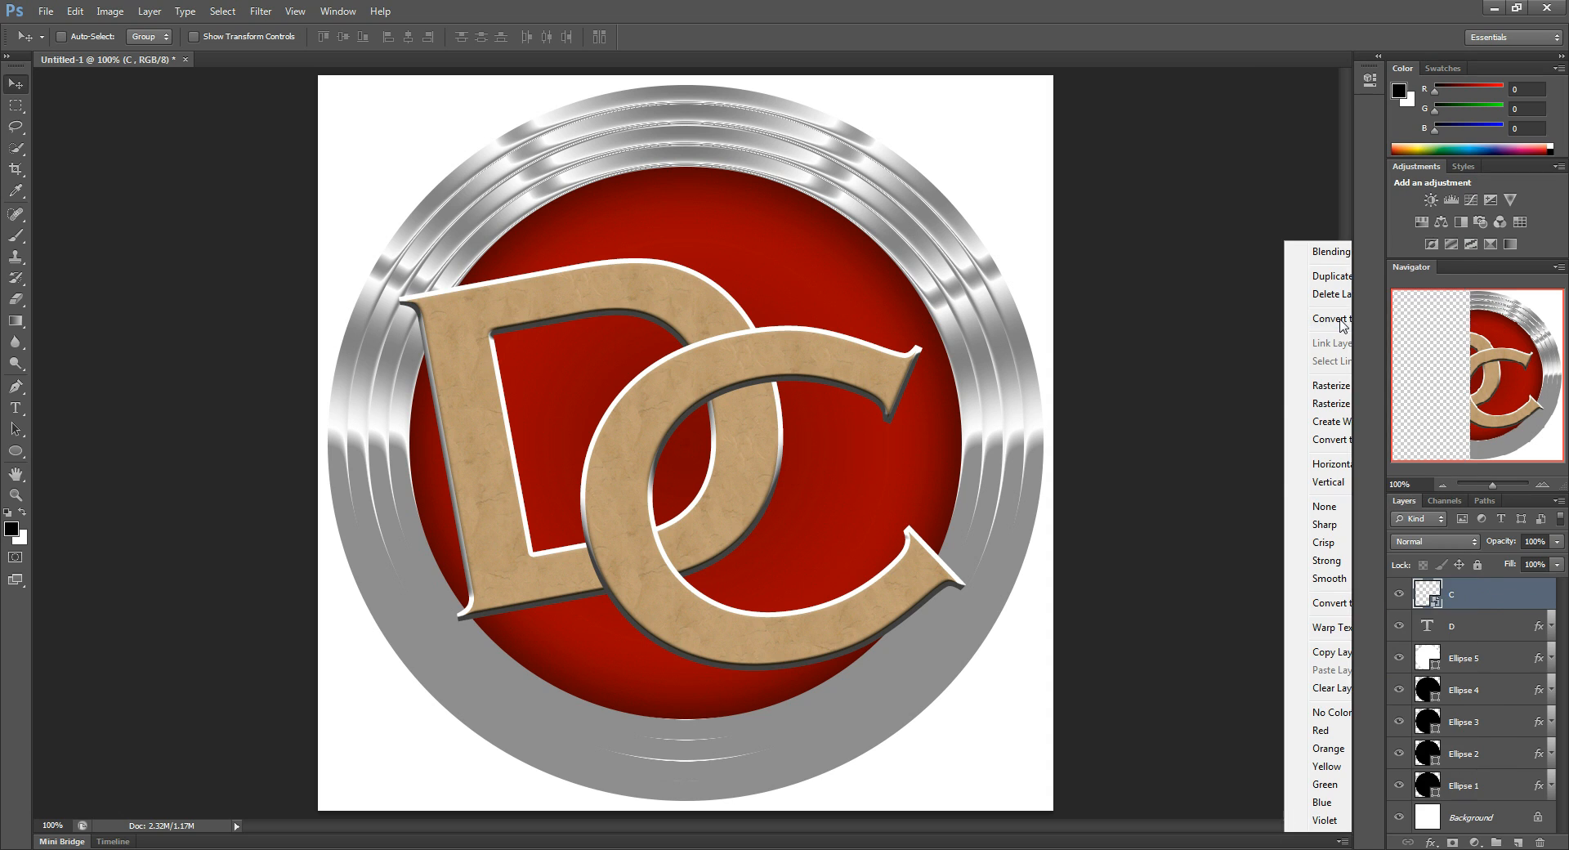
pyautogui.click(1473, 627)
pyautogui.rightClick(1474, 629)
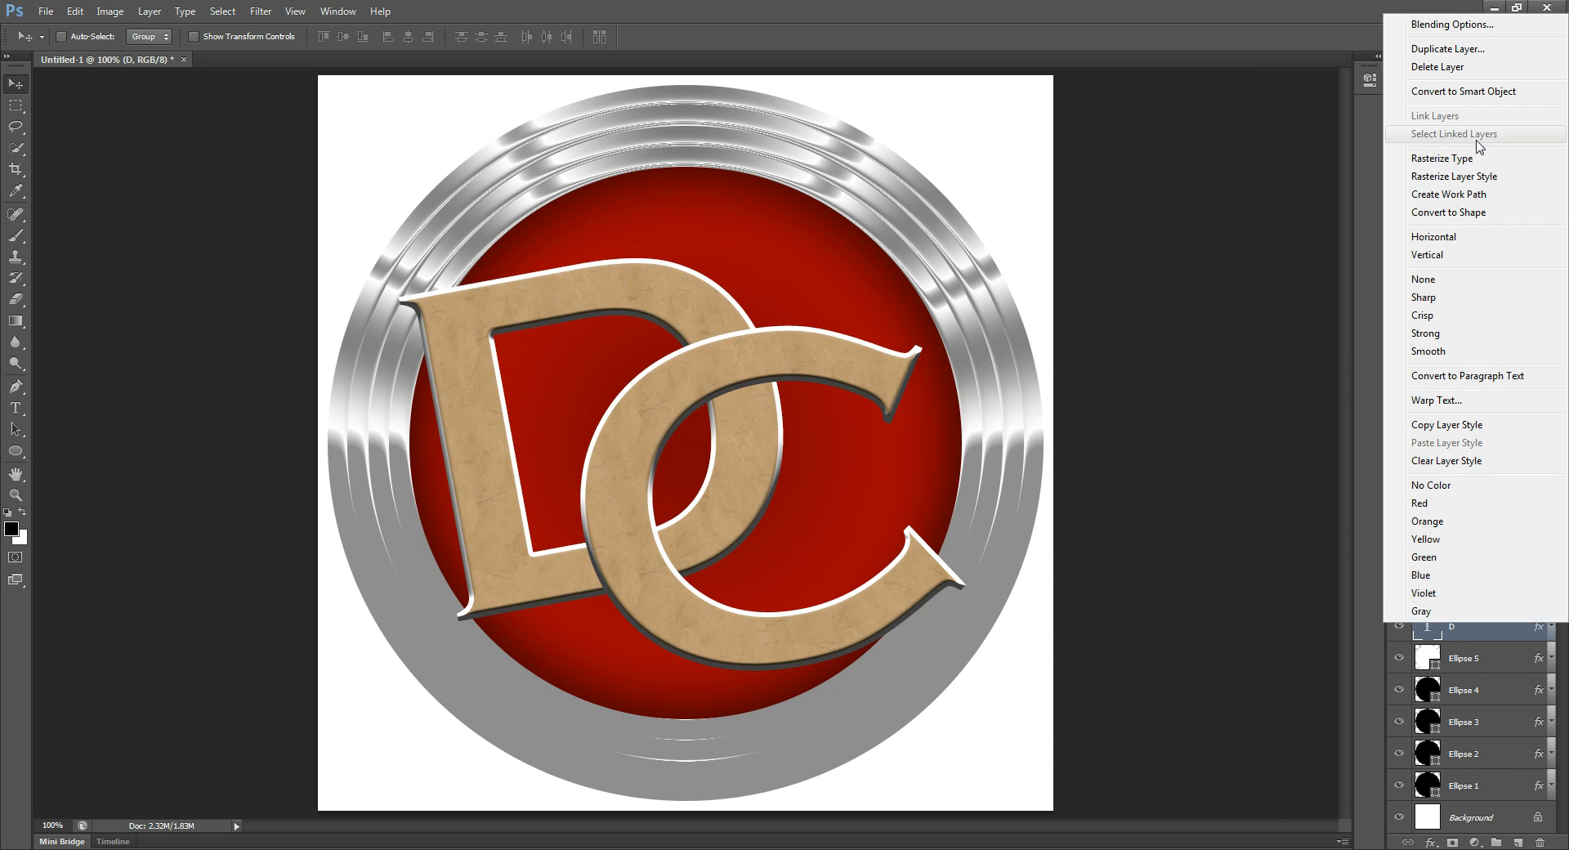
pyautogui.click(1468, 91)
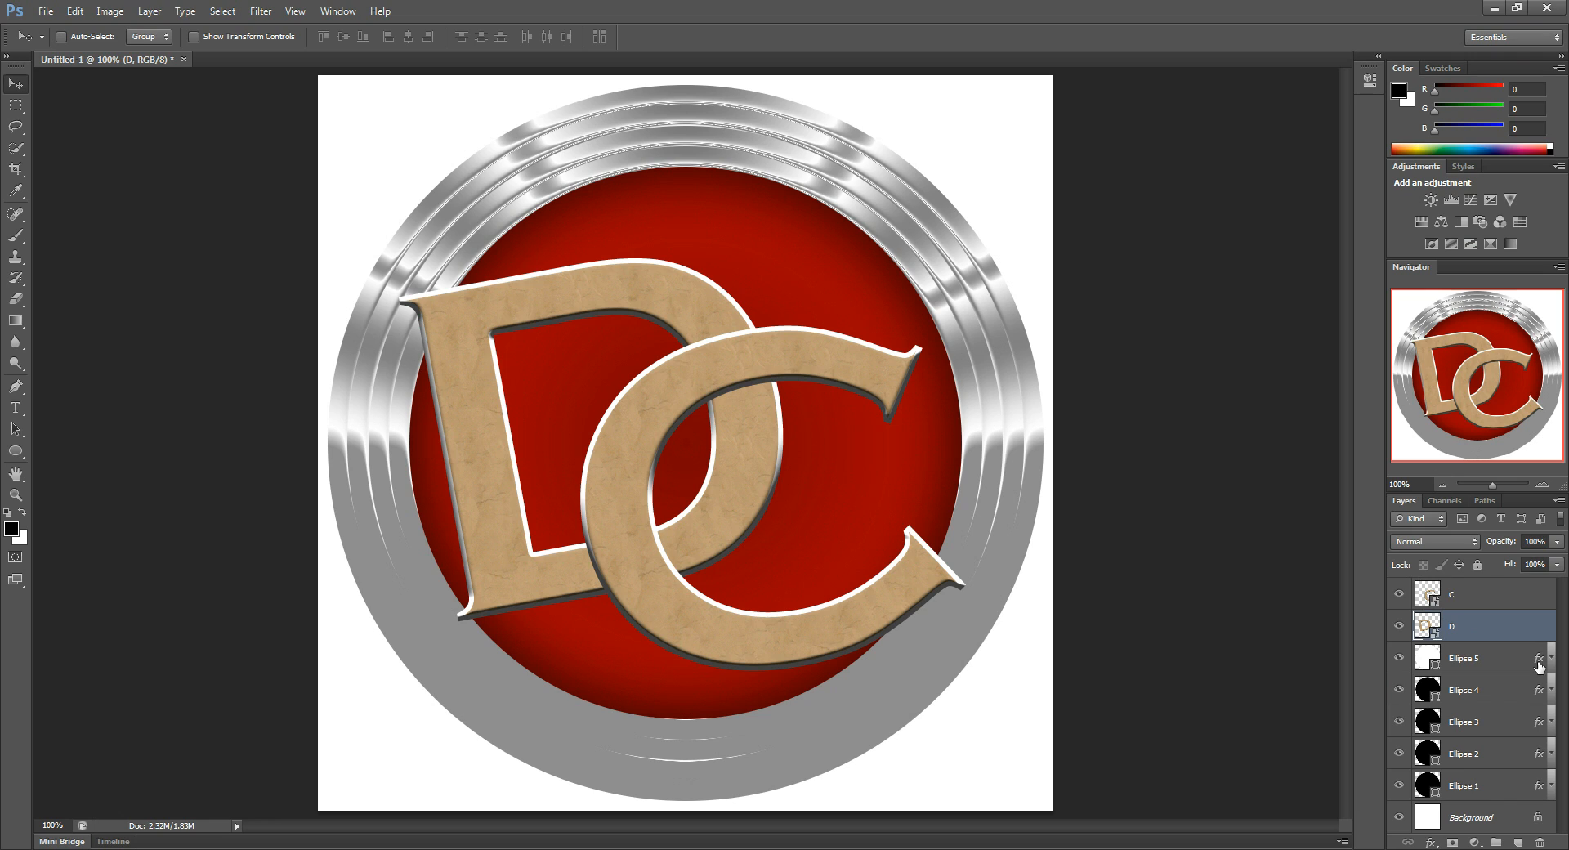
# Step: Add layer masks to the C and D smart objects, each made from the letter's own outline as selection
pyautogui.click(1493, 605)
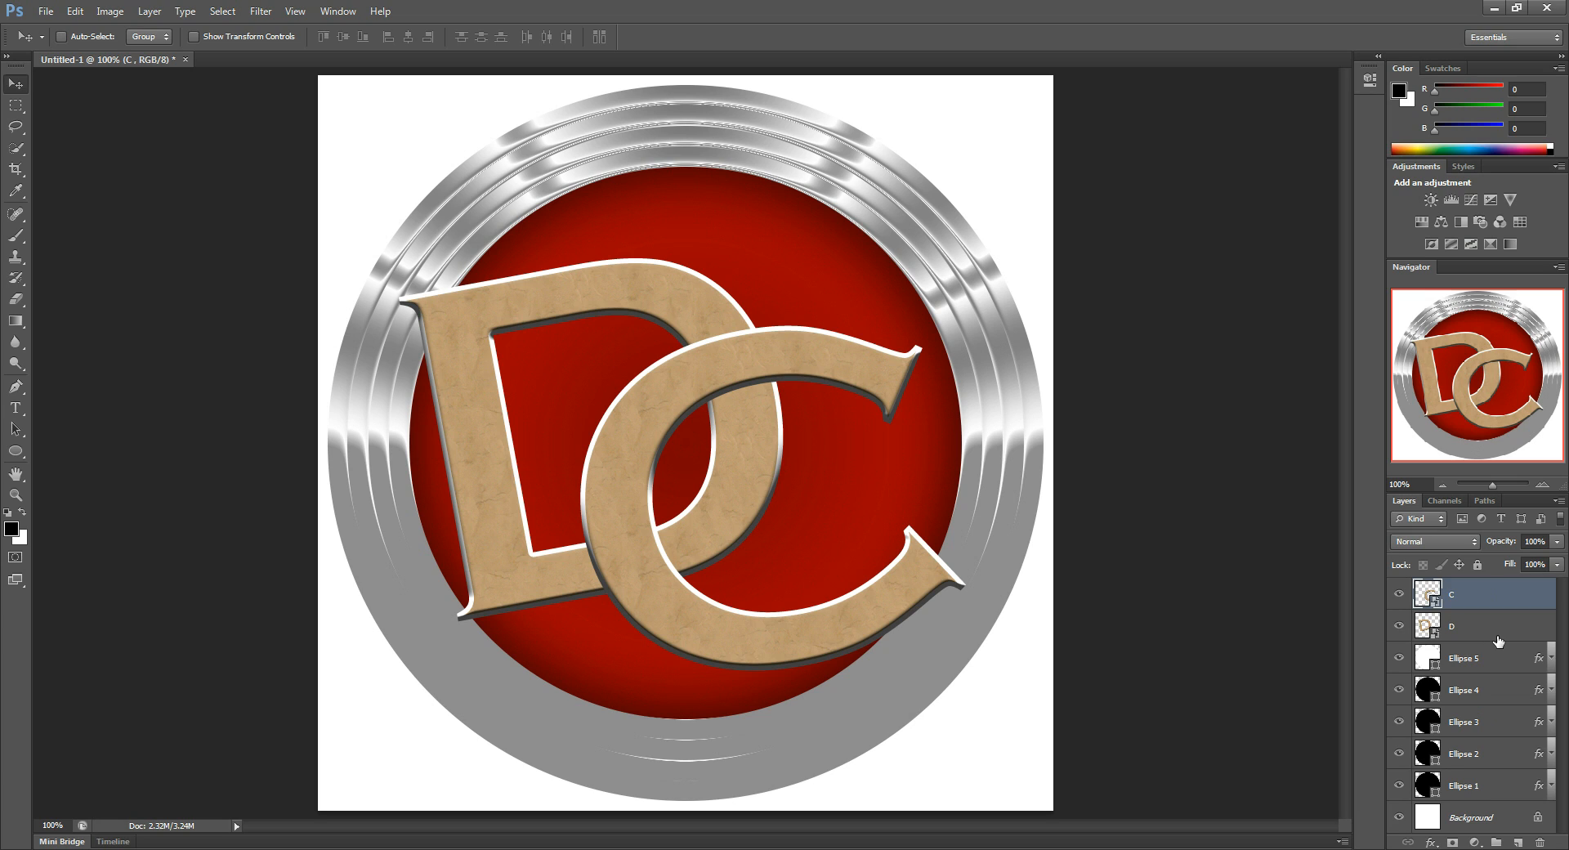
pyautogui.moveTo(1426, 599); pyautogui.dragTo(1431, 606)
pyautogui.keyDown('ctrl'); pyautogui.click(1429, 603); pyautogui.keyUp('ctrl')
pyautogui.click(1451, 843)
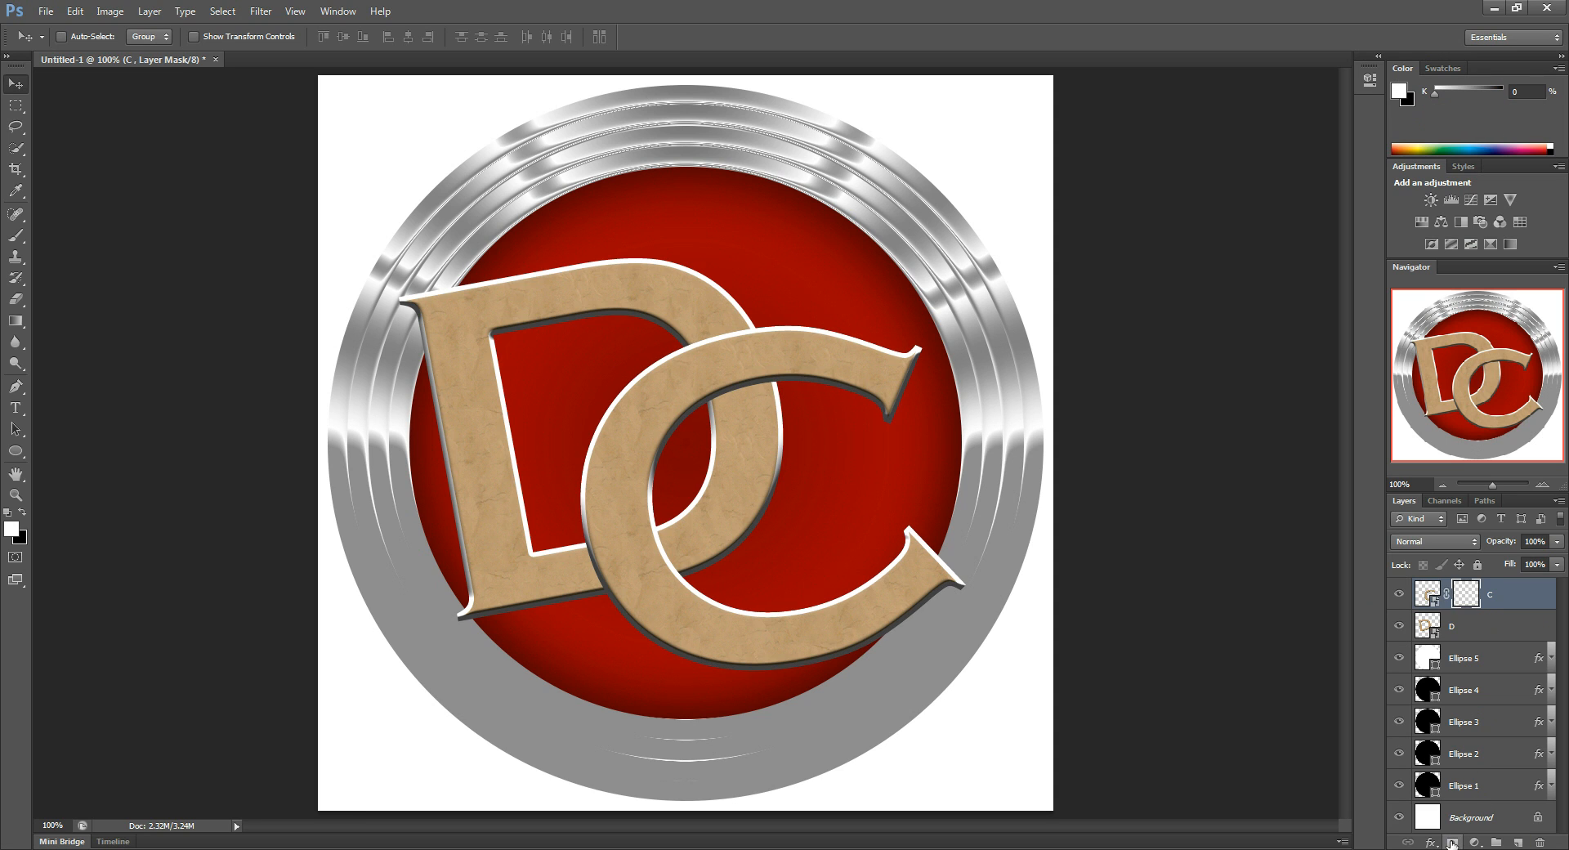
pyautogui.click(1446, 633)
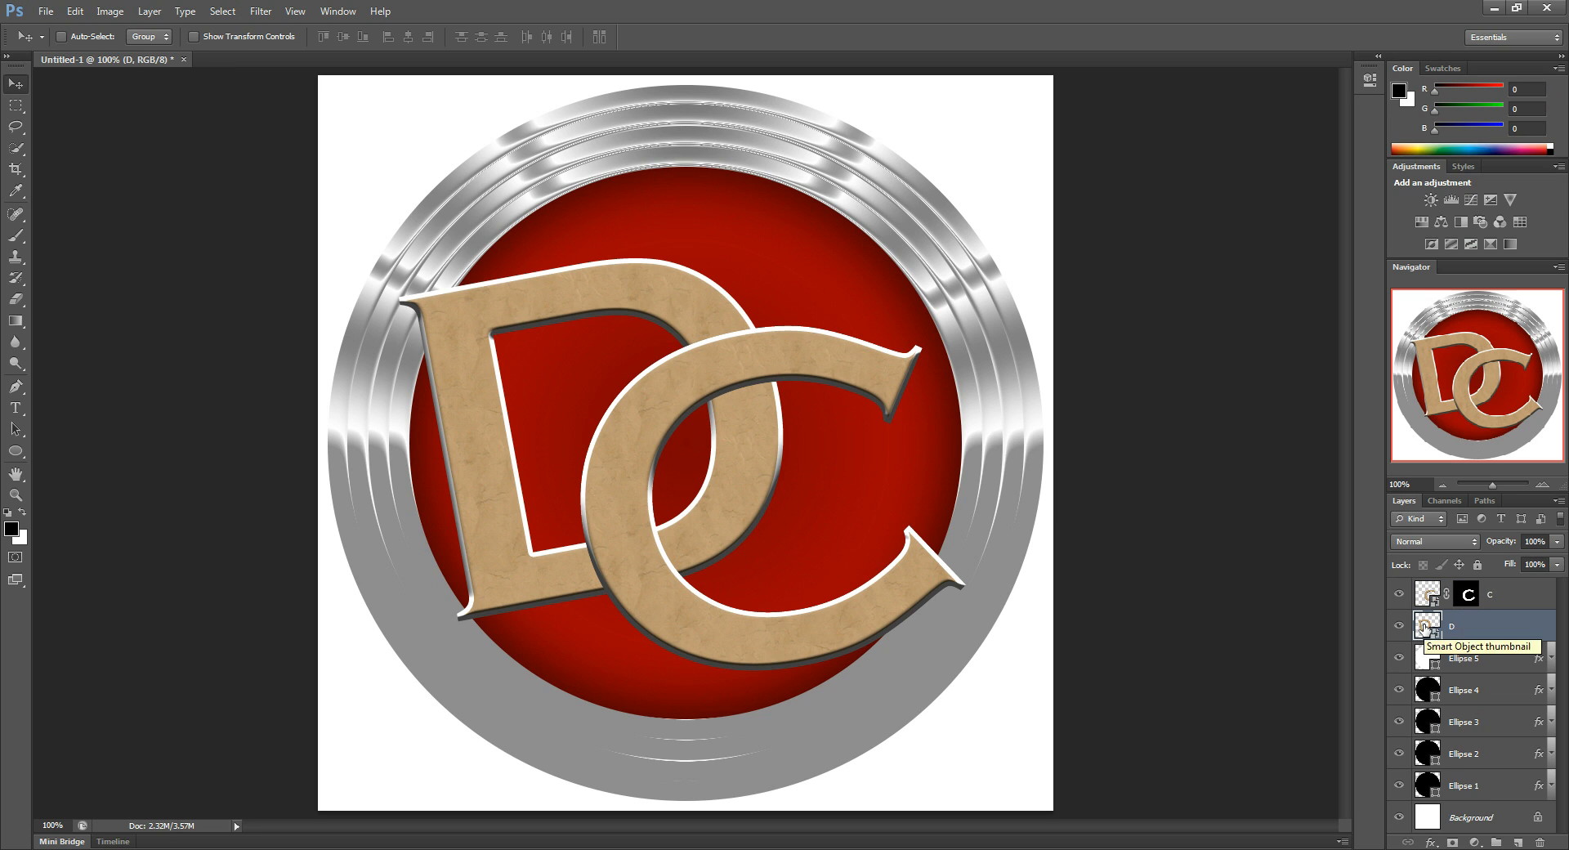
pyautogui.keyDown('ctrl'); pyautogui.click(1426, 626); pyautogui.keyUp('ctrl')
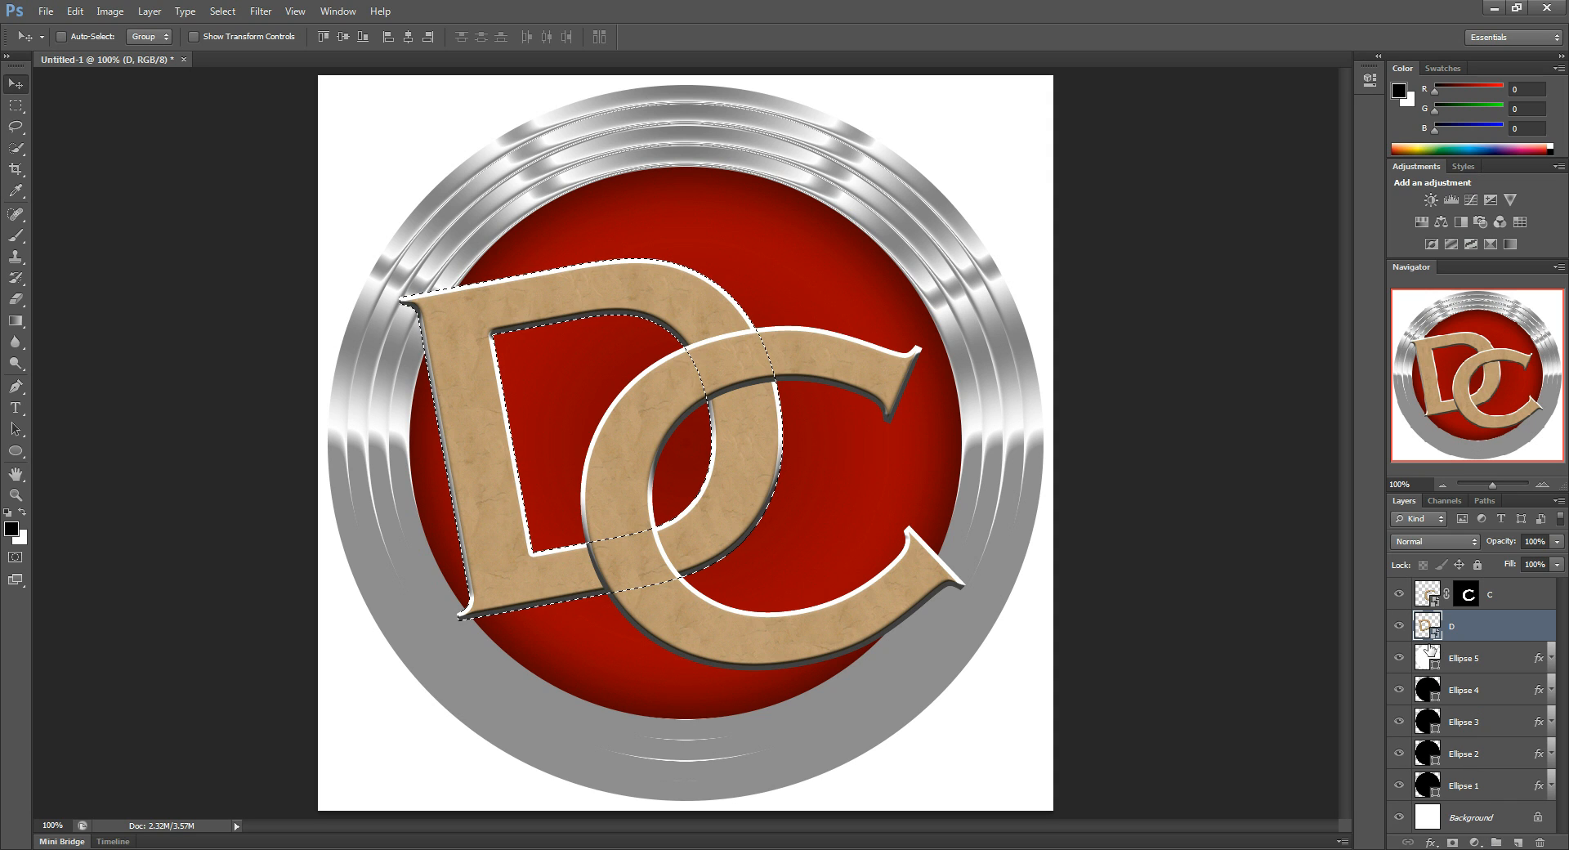
pyautogui.click(1453, 841)
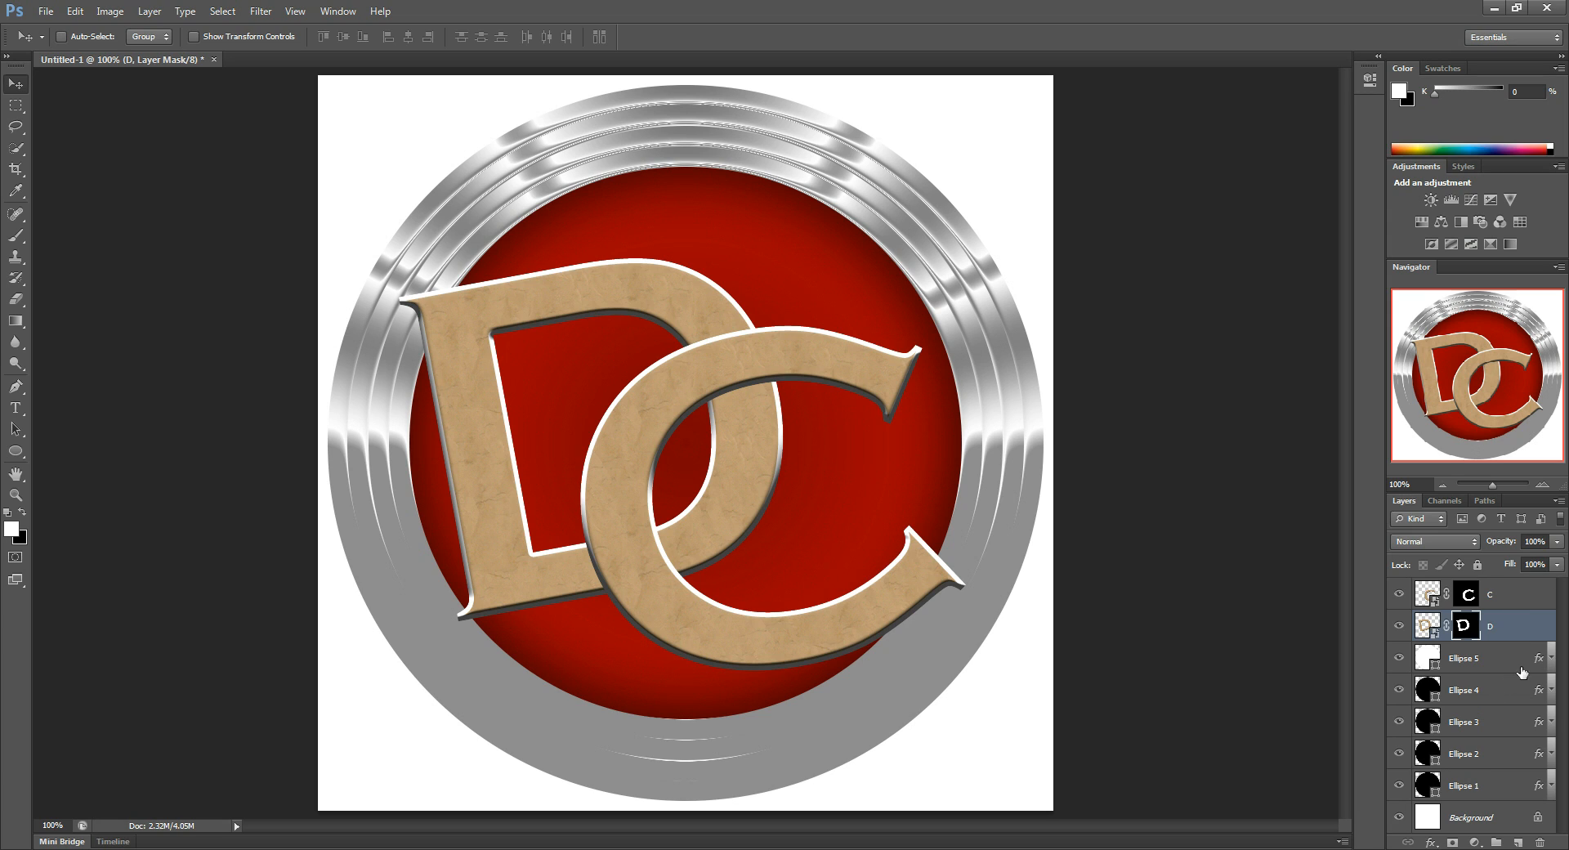
# Step: Erase the C's layer mask where its upper arm crosses the D, using the D's outline as selection, and clear the selection
pyautogui.keyDown('ctrl'); pyautogui.click(1427, 627); pyautogui.keyUp('ctrl')
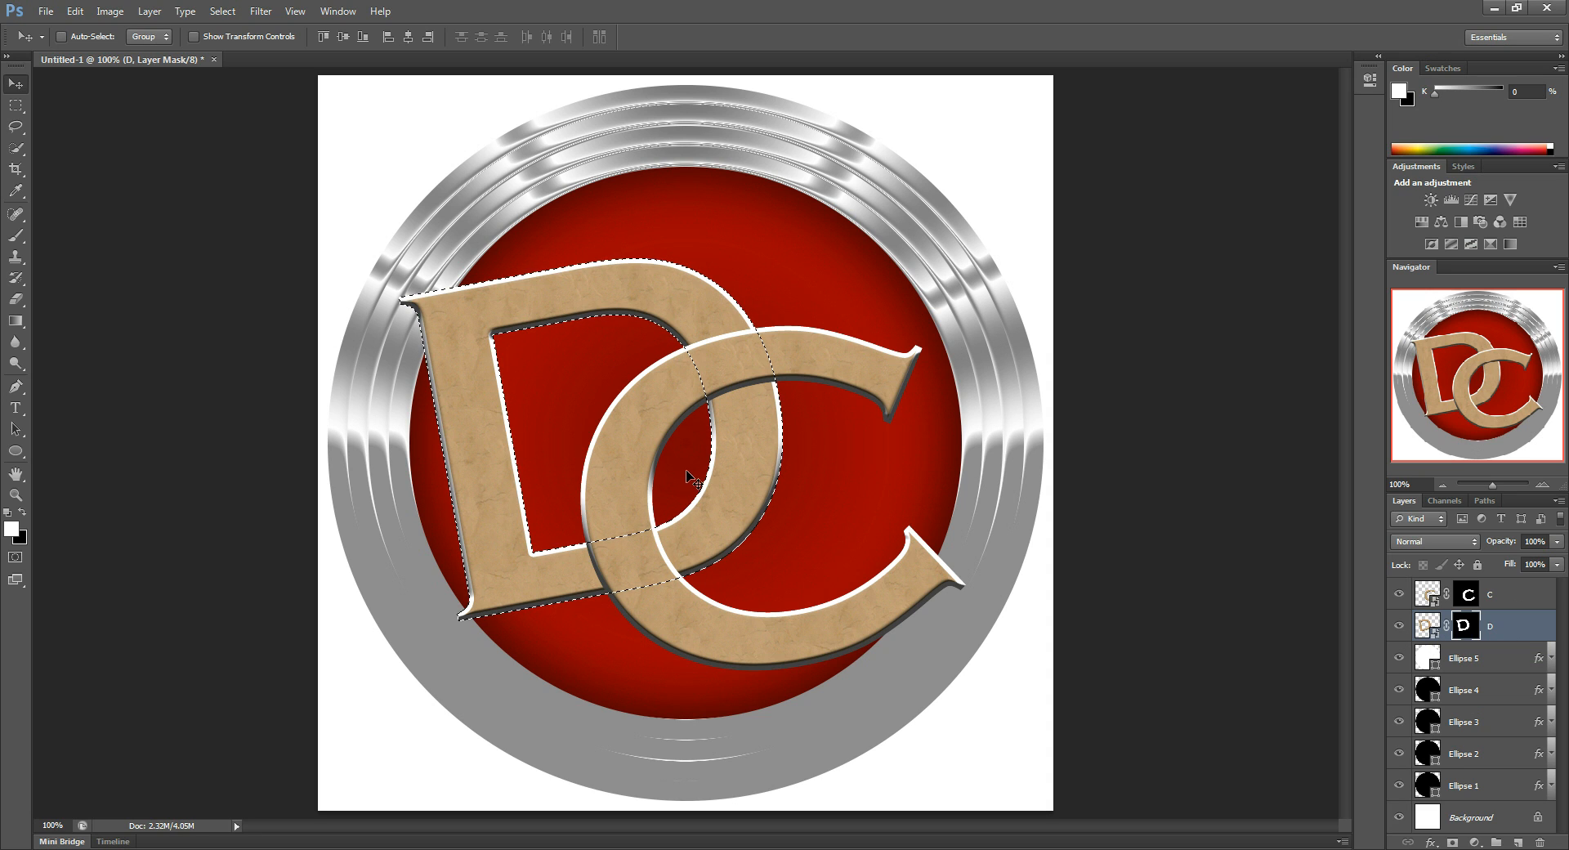
pyautogui.click(1508, 601)
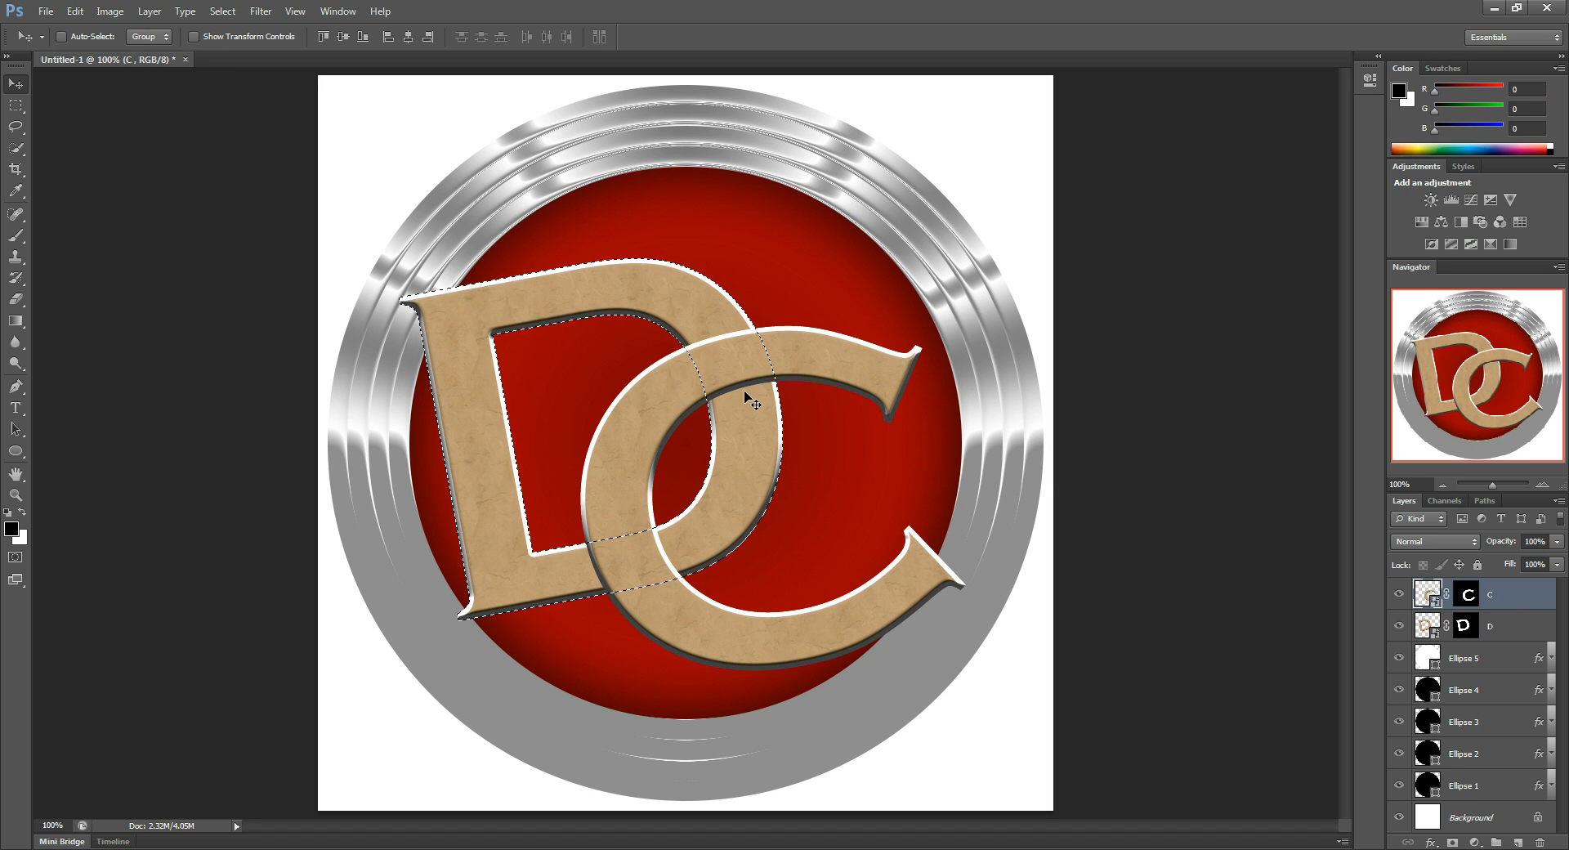
pyautogui.click(17, 300)
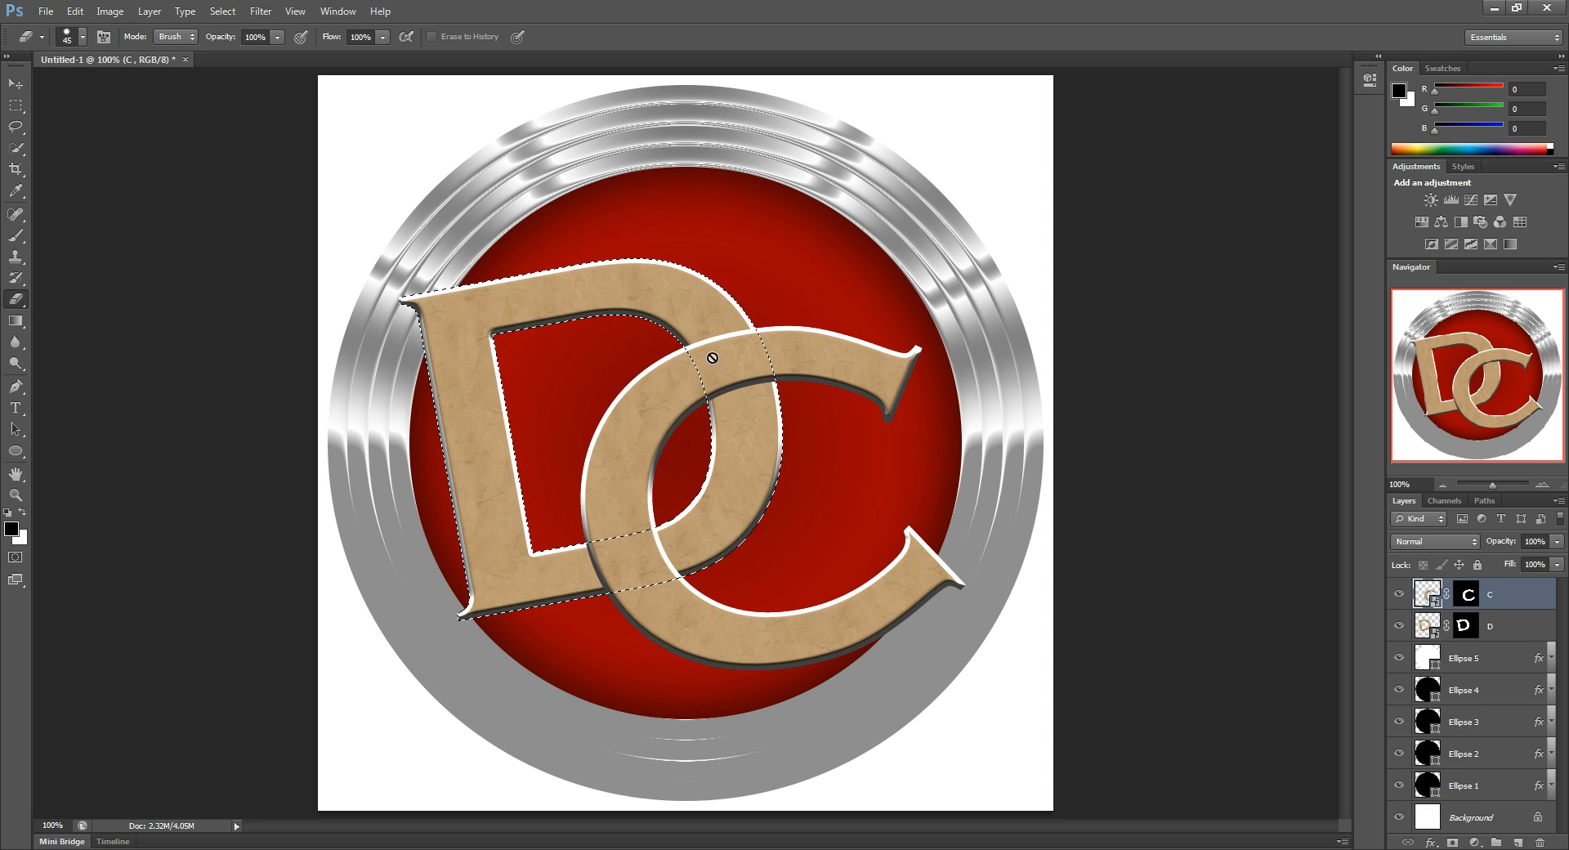
pyautogui.click(1466, 594)
pyautogui.press('x')
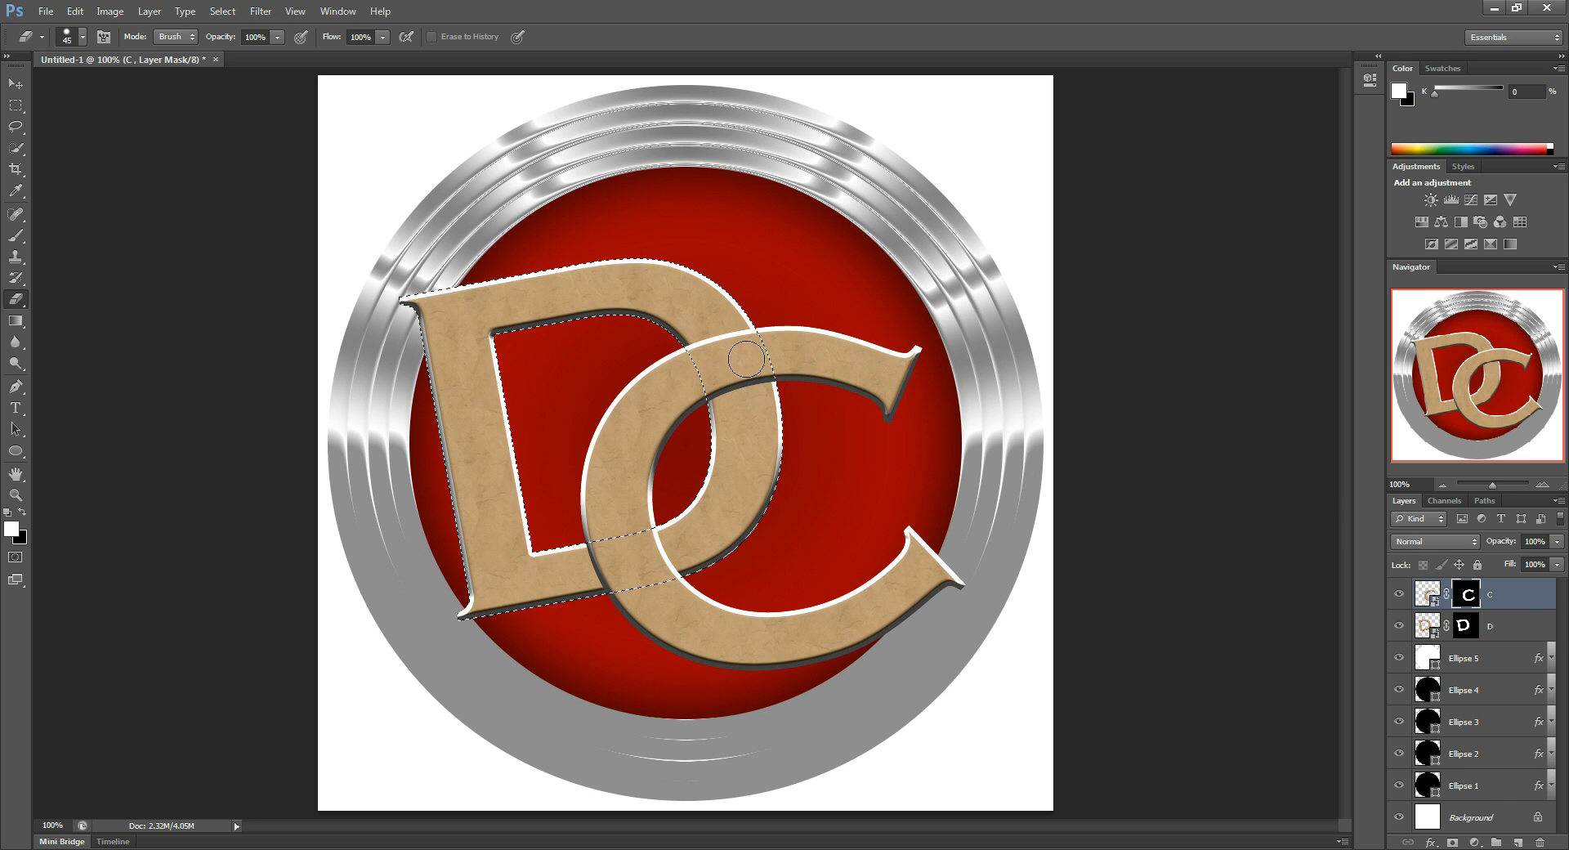
pyautogui.moveTo(755, 358); pyautogui.dragTo(760, 364)
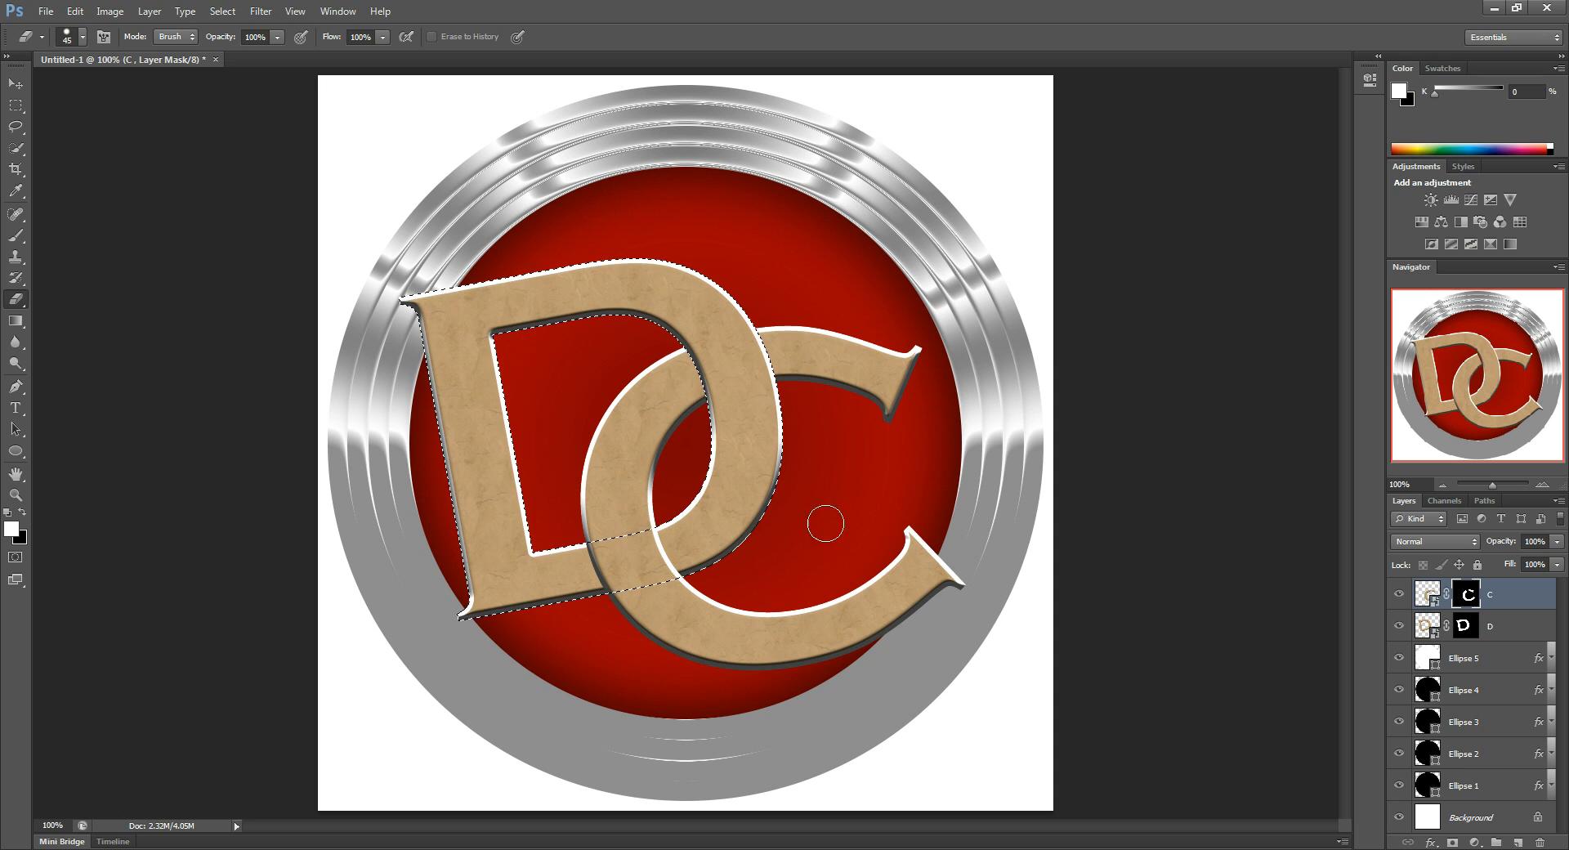
pyautogui.click(223, 11)
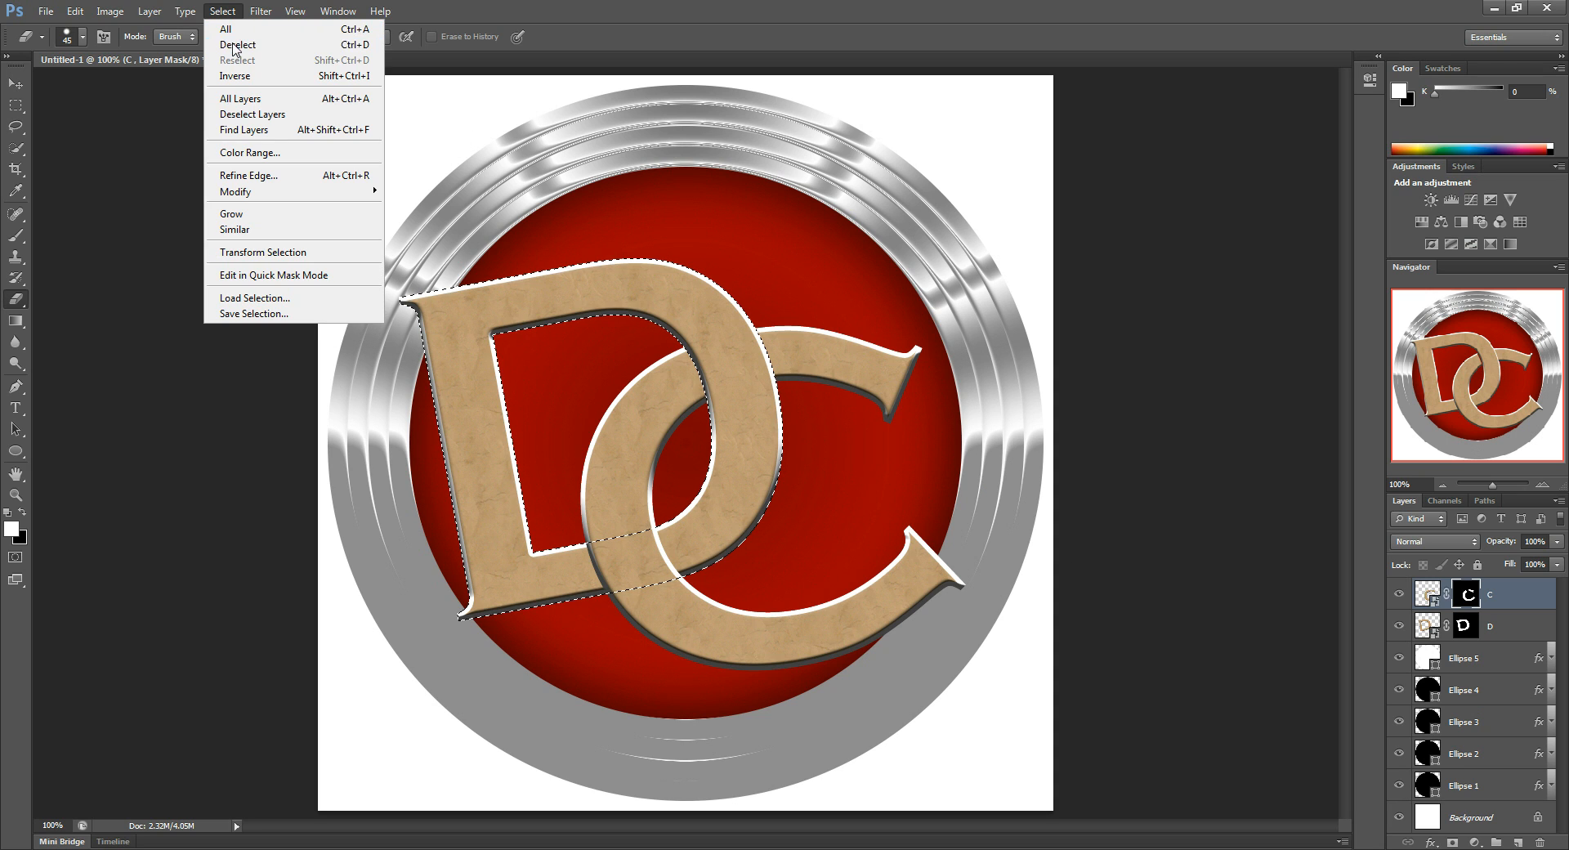
pyautogui.click(235, 45)
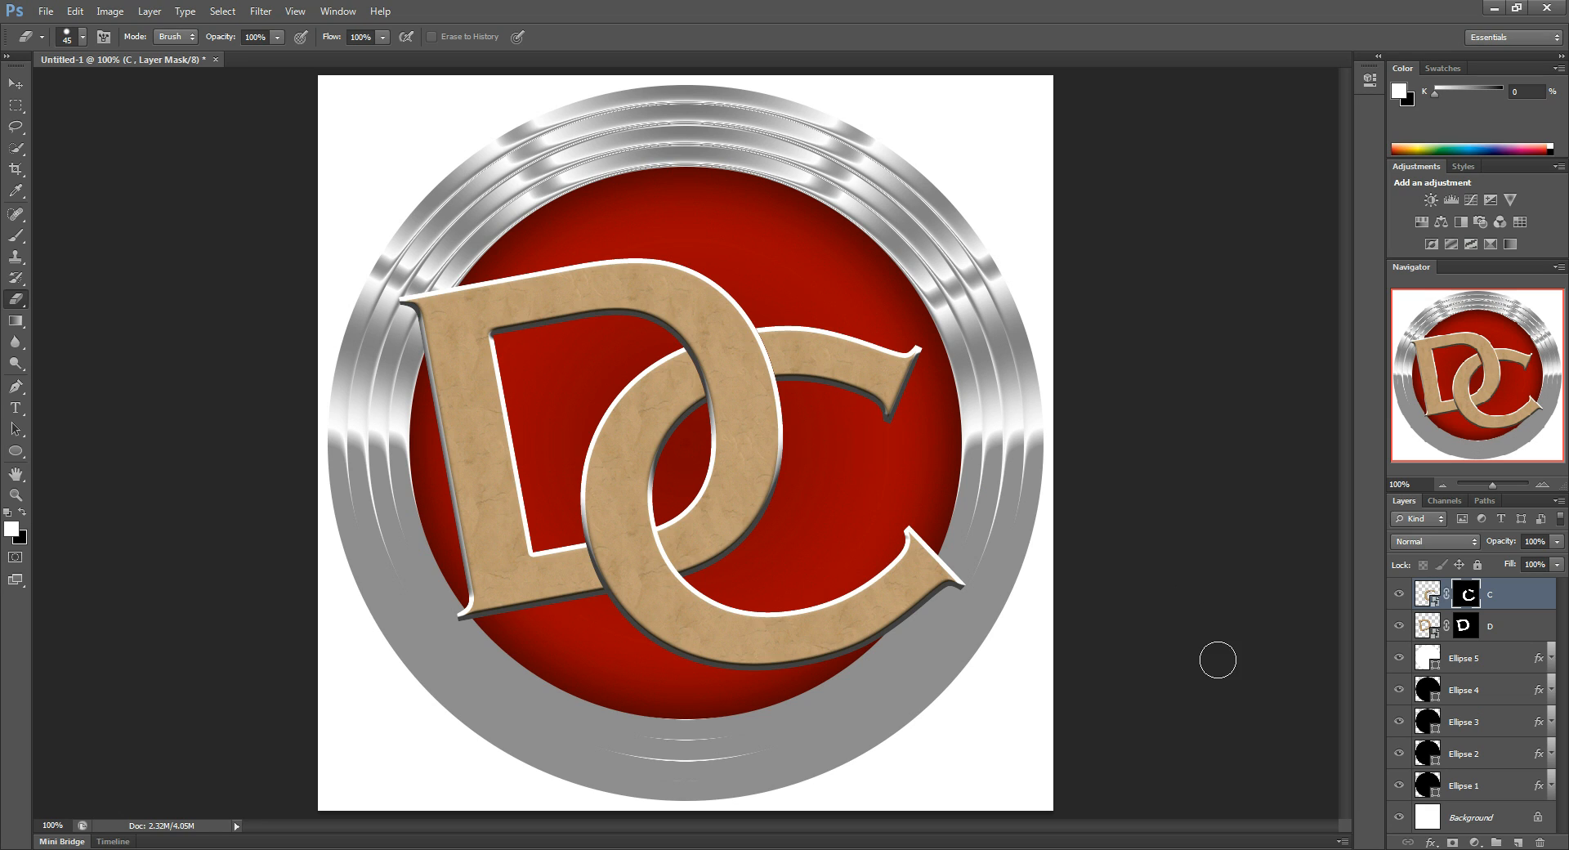
# Step: Merge the masked C and D layers into one layer
pyautogui.click(1510, 595)
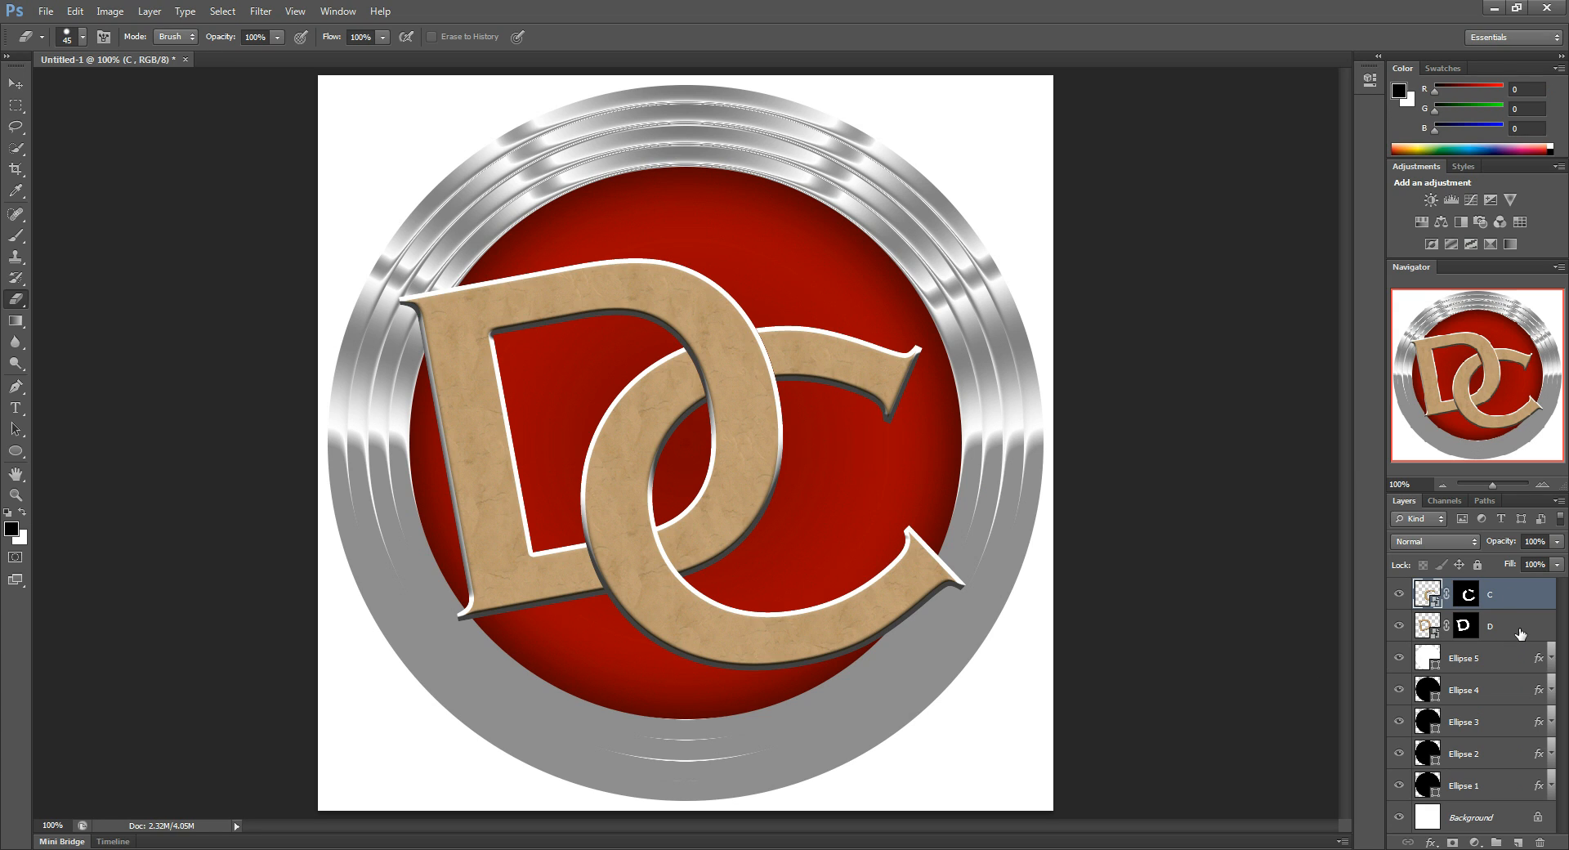
pyautogui.keyDown('shift'); pyautogui.click(1520, 635); pyautogui.keyUp('shift')
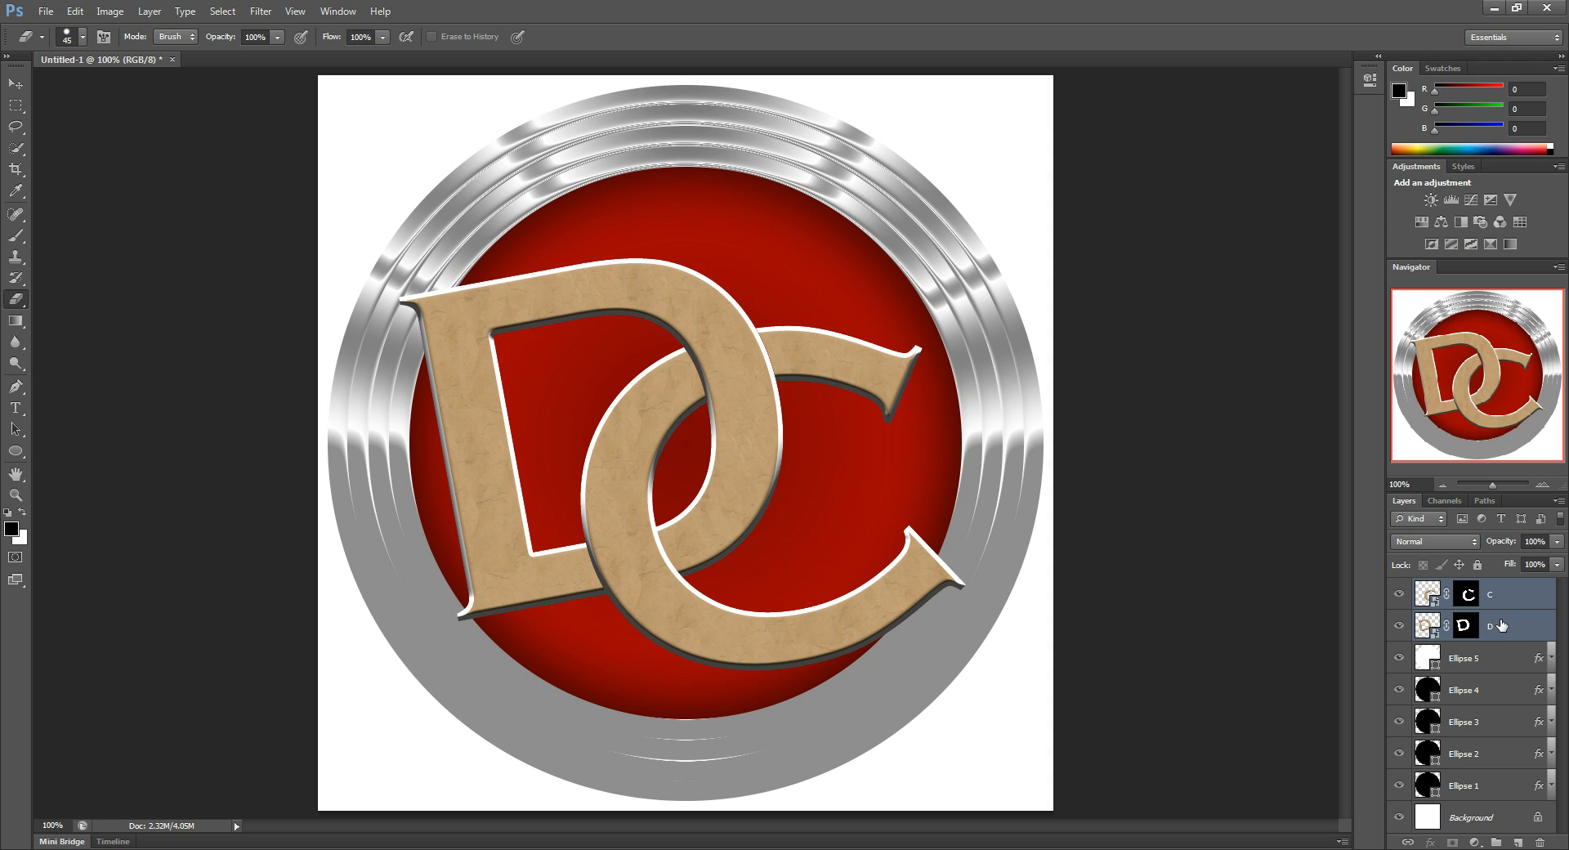
pyautogui.rightClick(1503, 623)
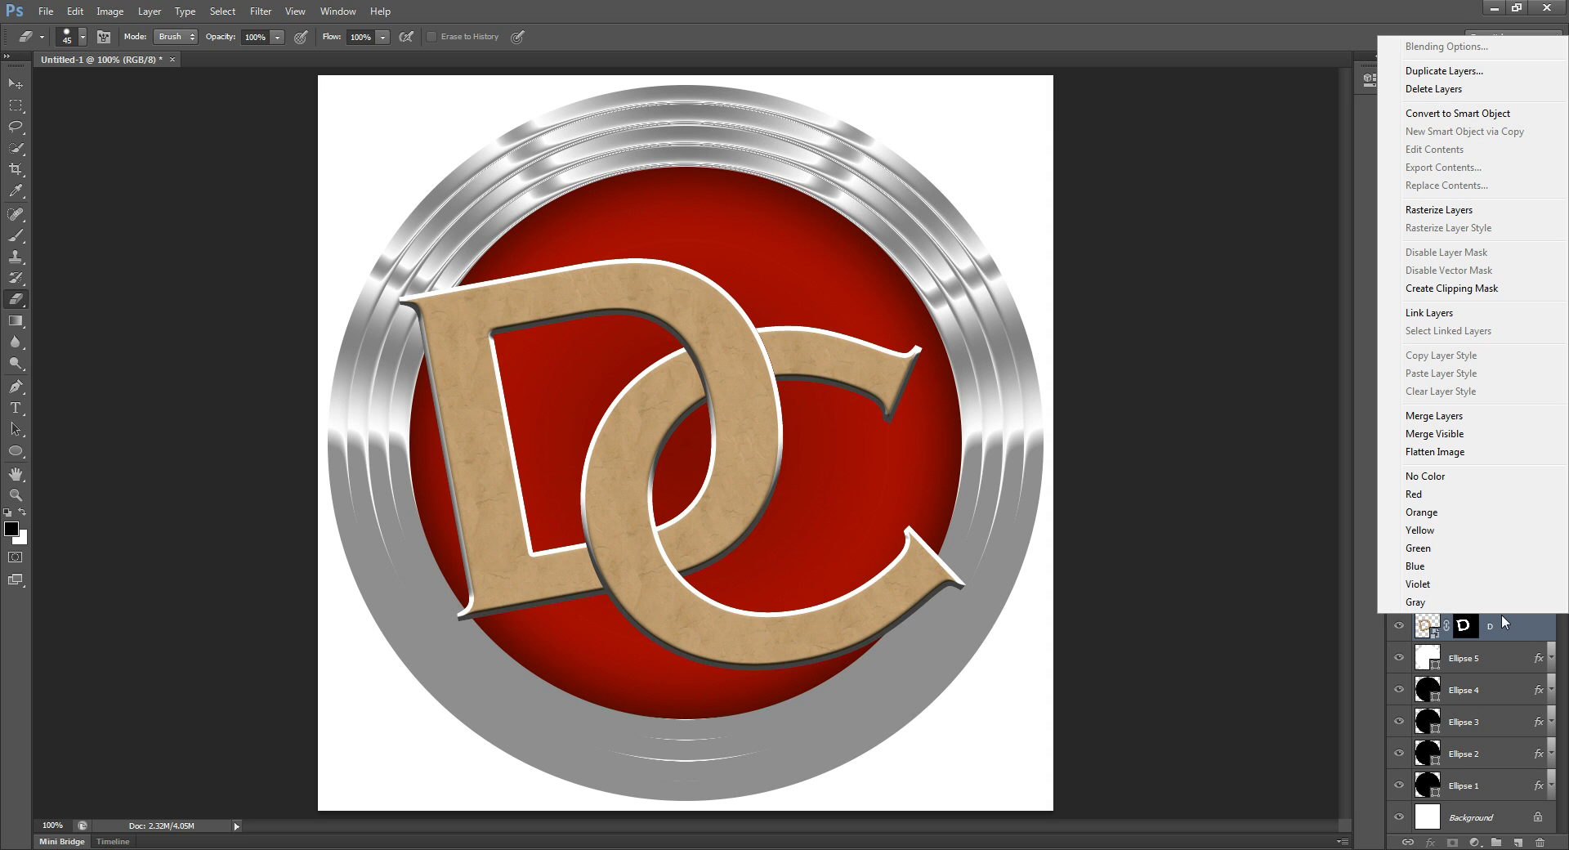
pyautogui.click(1482, 416)
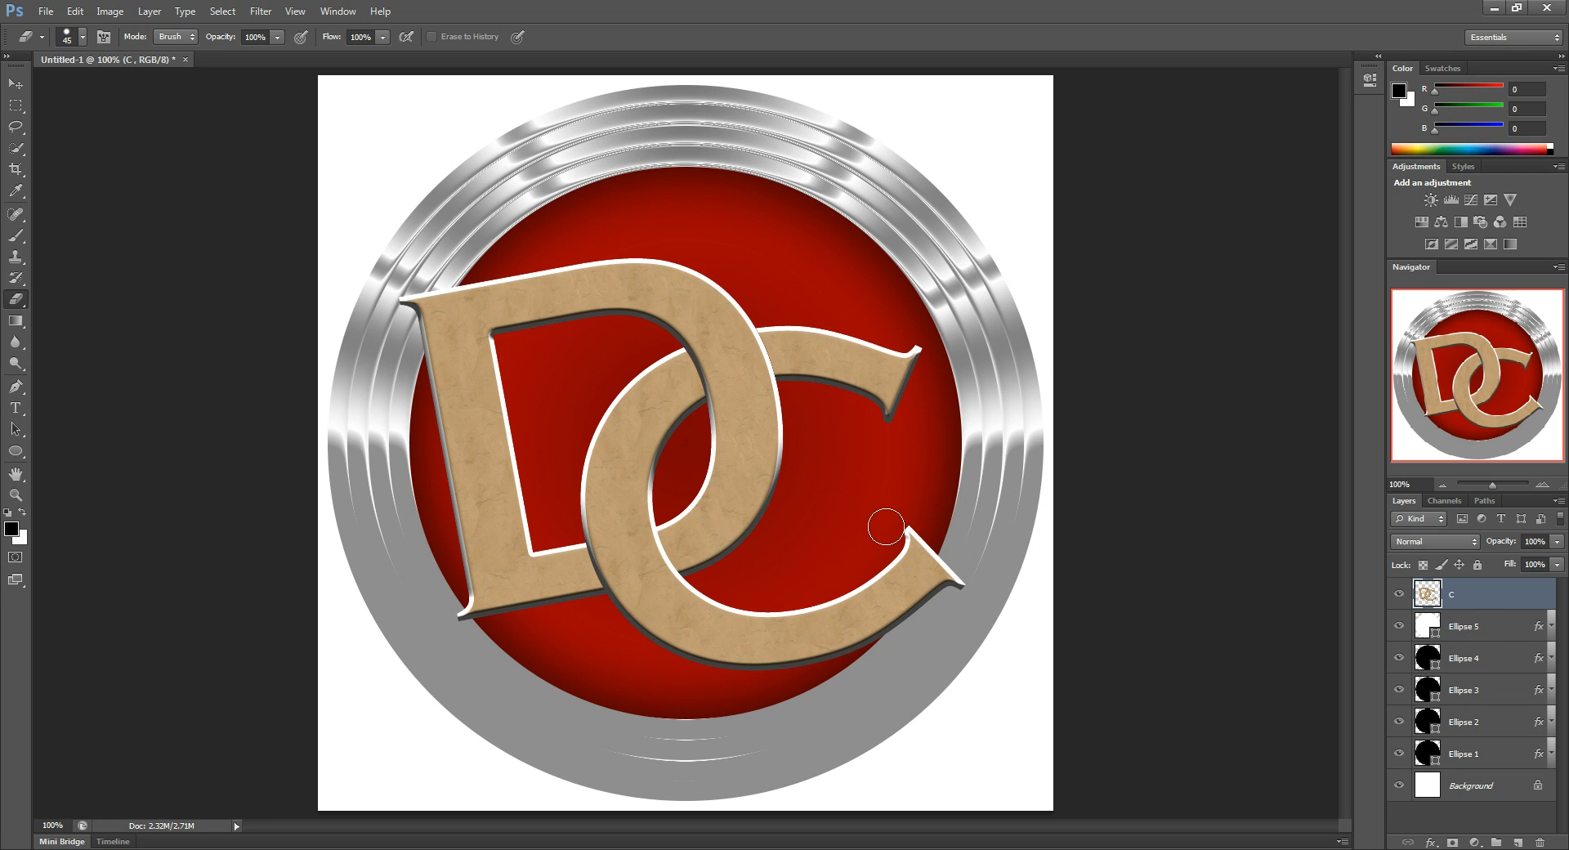
# Step: Delete the parts of the merged letters outside the red disc, using the inverted outline of Ellipse 5, and clear the selection
pyautogui.click(1502, 628)
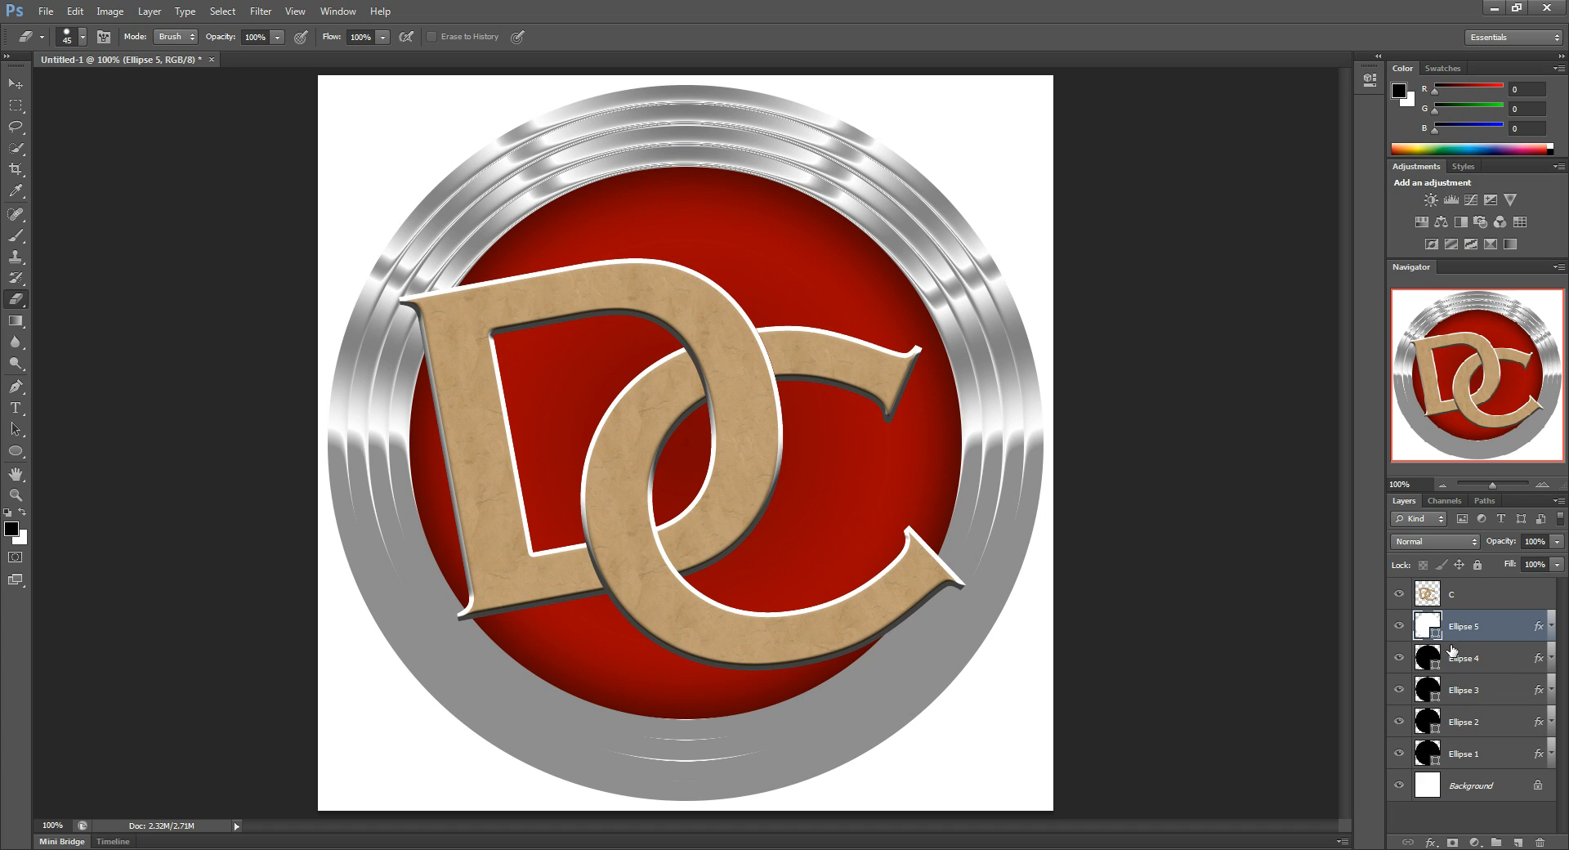
pyautogui.keyDown('ctrl'); pyautogui.click(1428, 626); pyautogui.keyUp('ctrl')
pyautogui.click(224, 13)
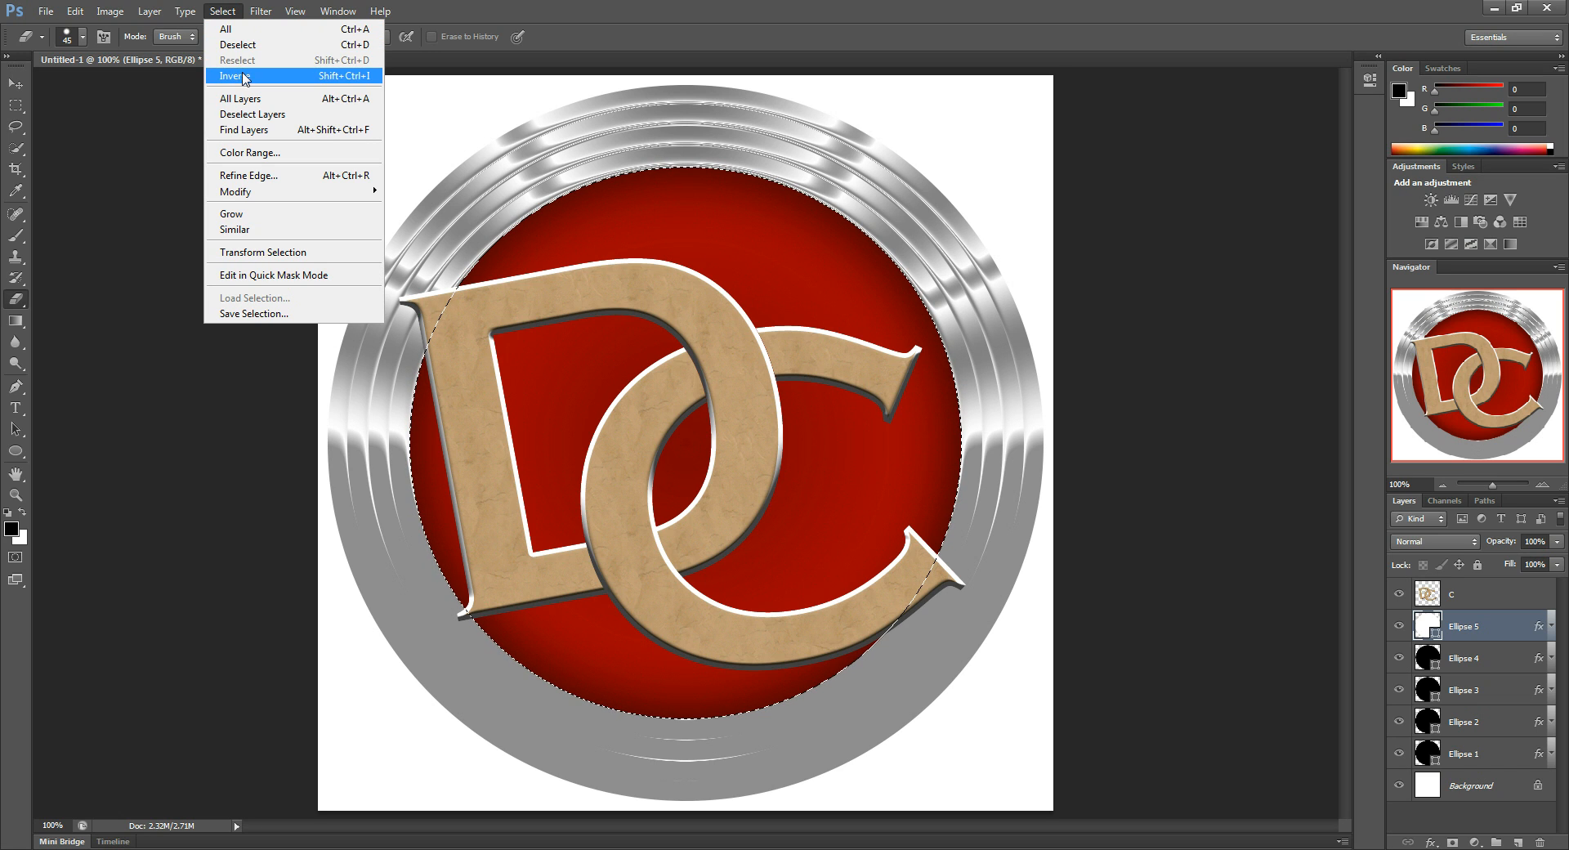
pyautogui.click(229, 29)
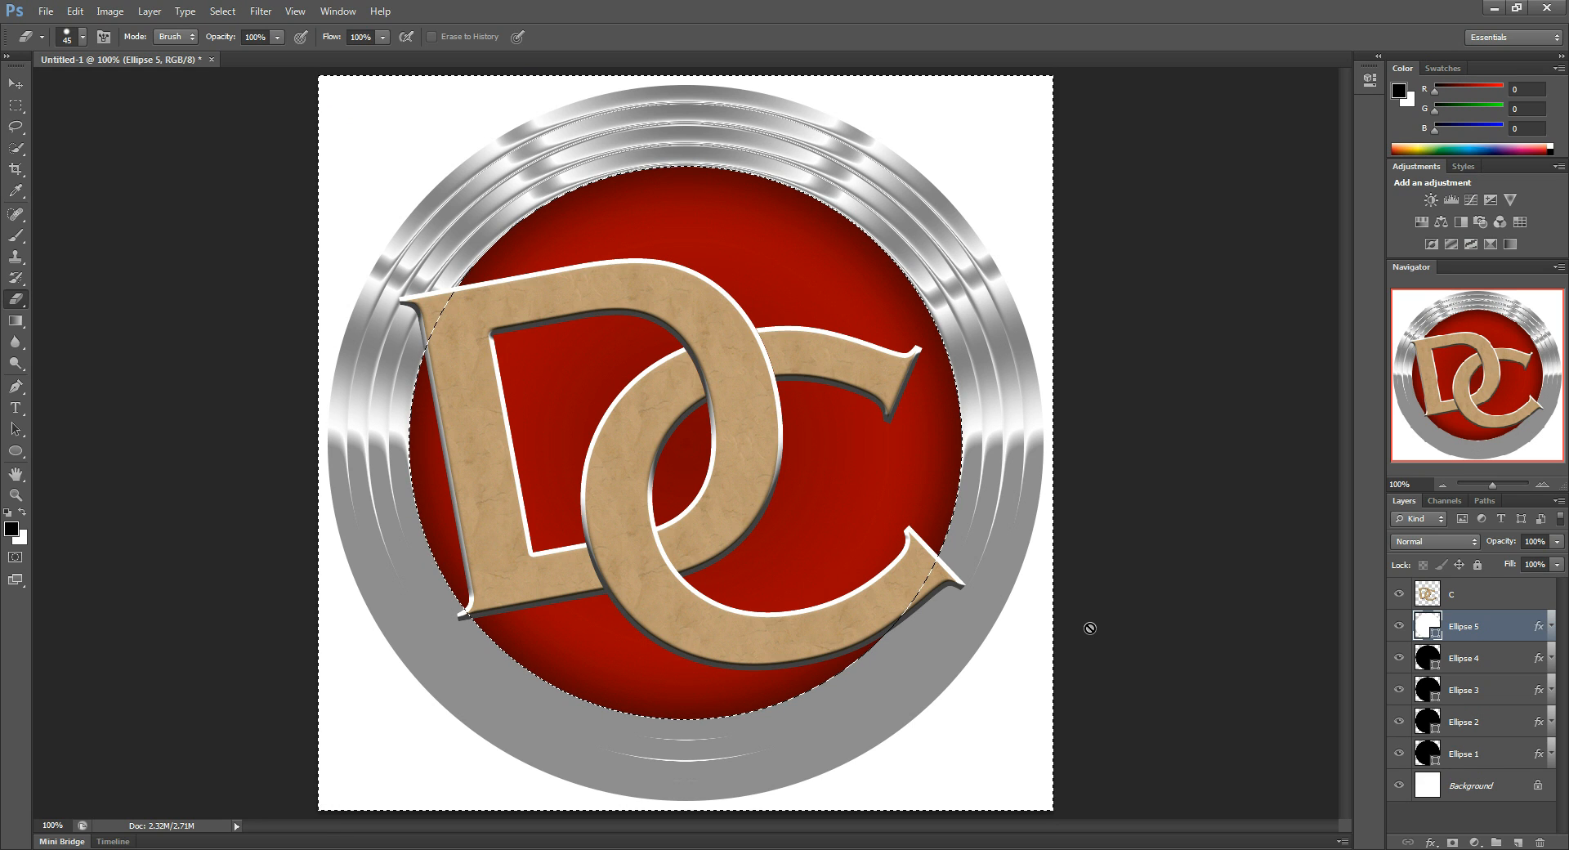
pyautogui.click(1033, 652)
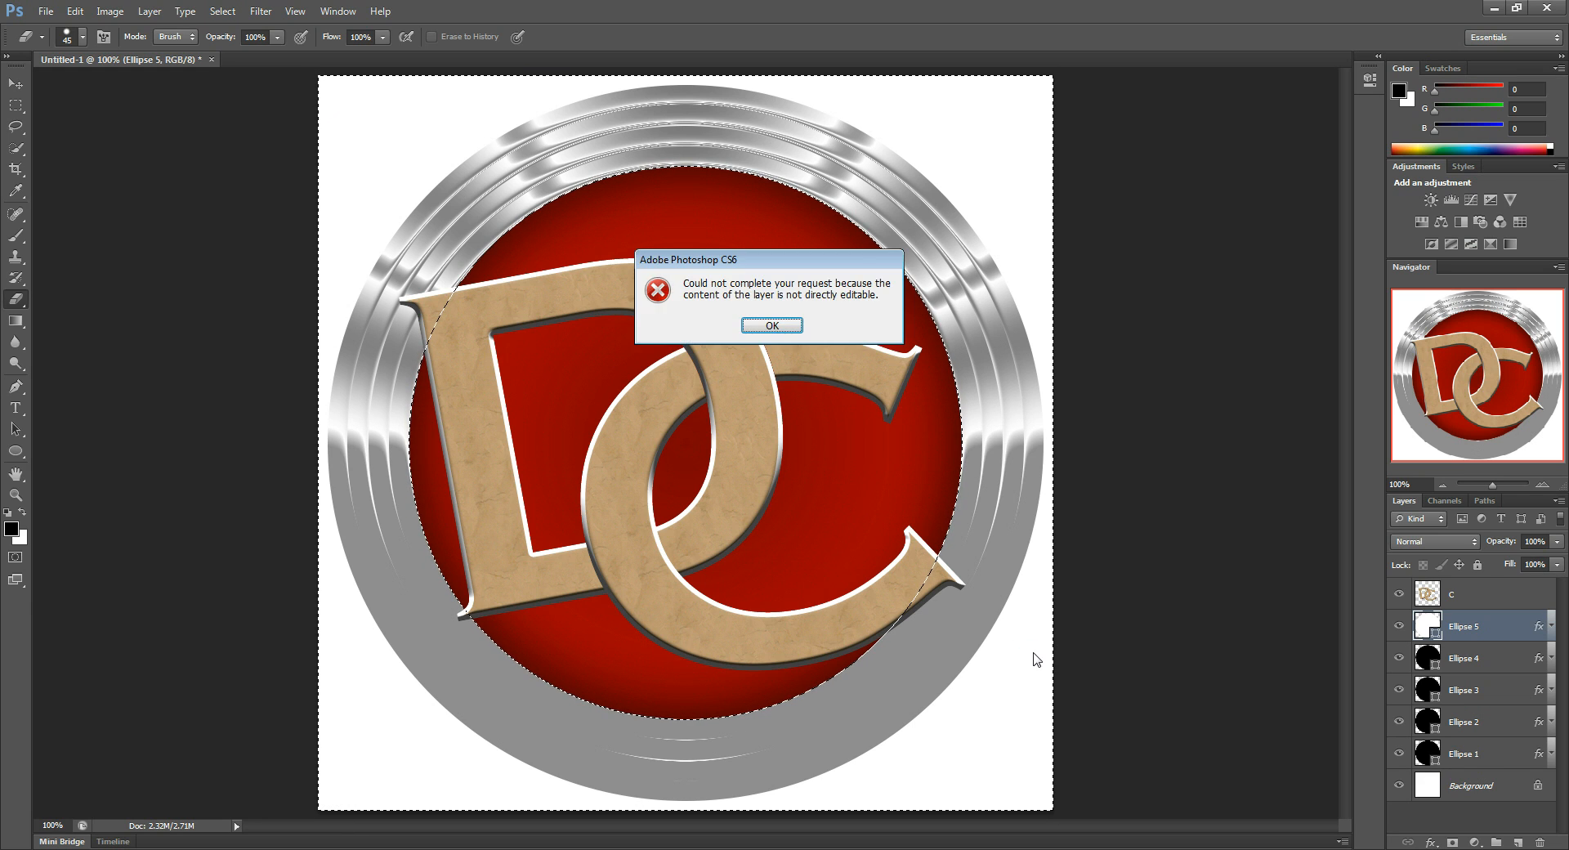
pyautogui.press('Return')
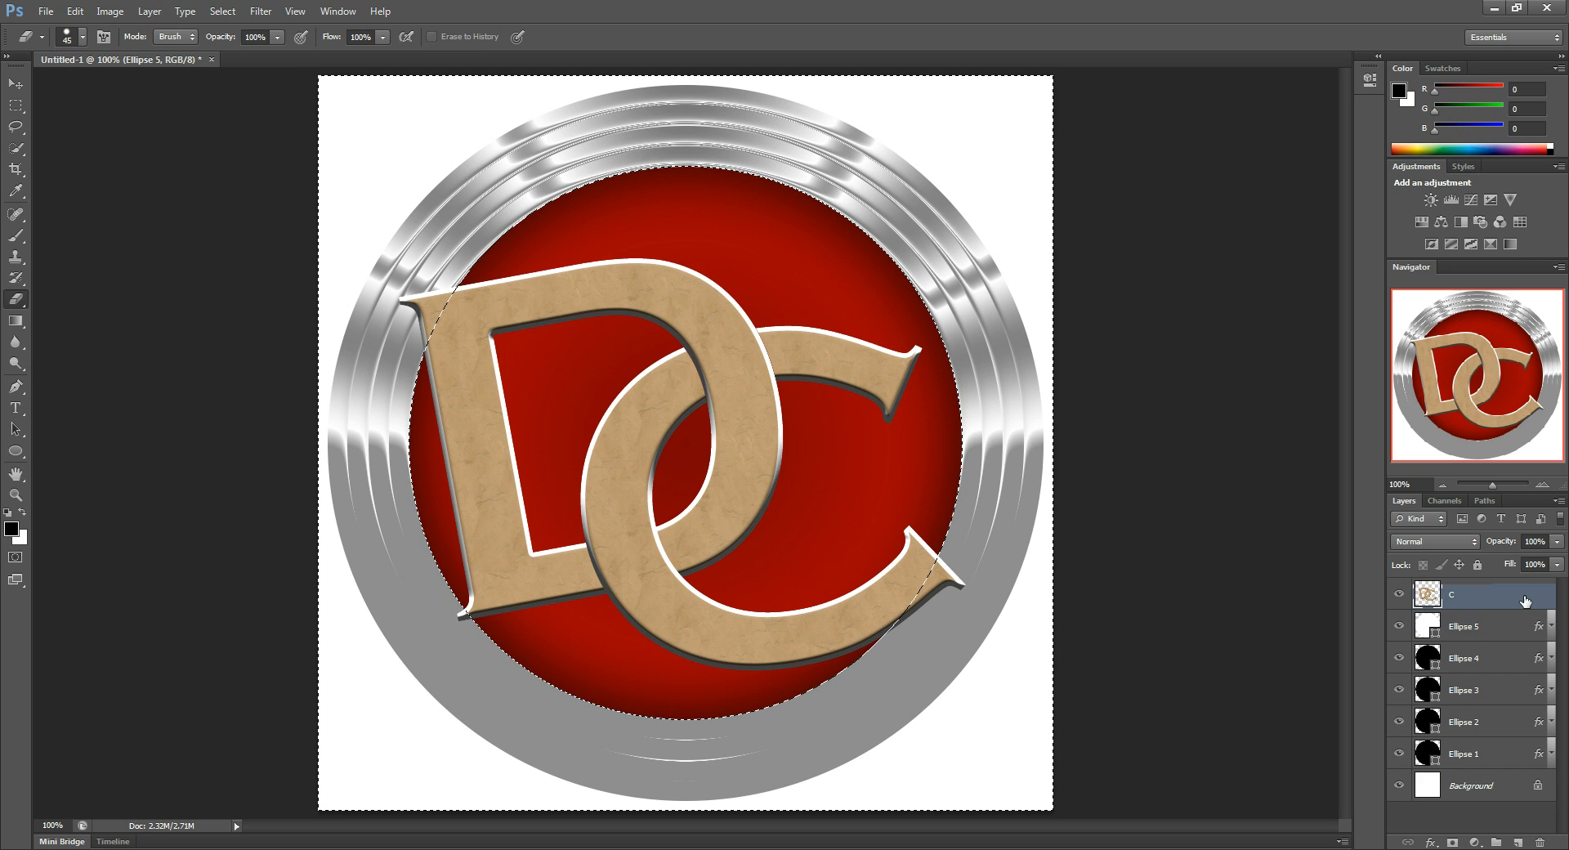
pyautogui.click(1525, 599)
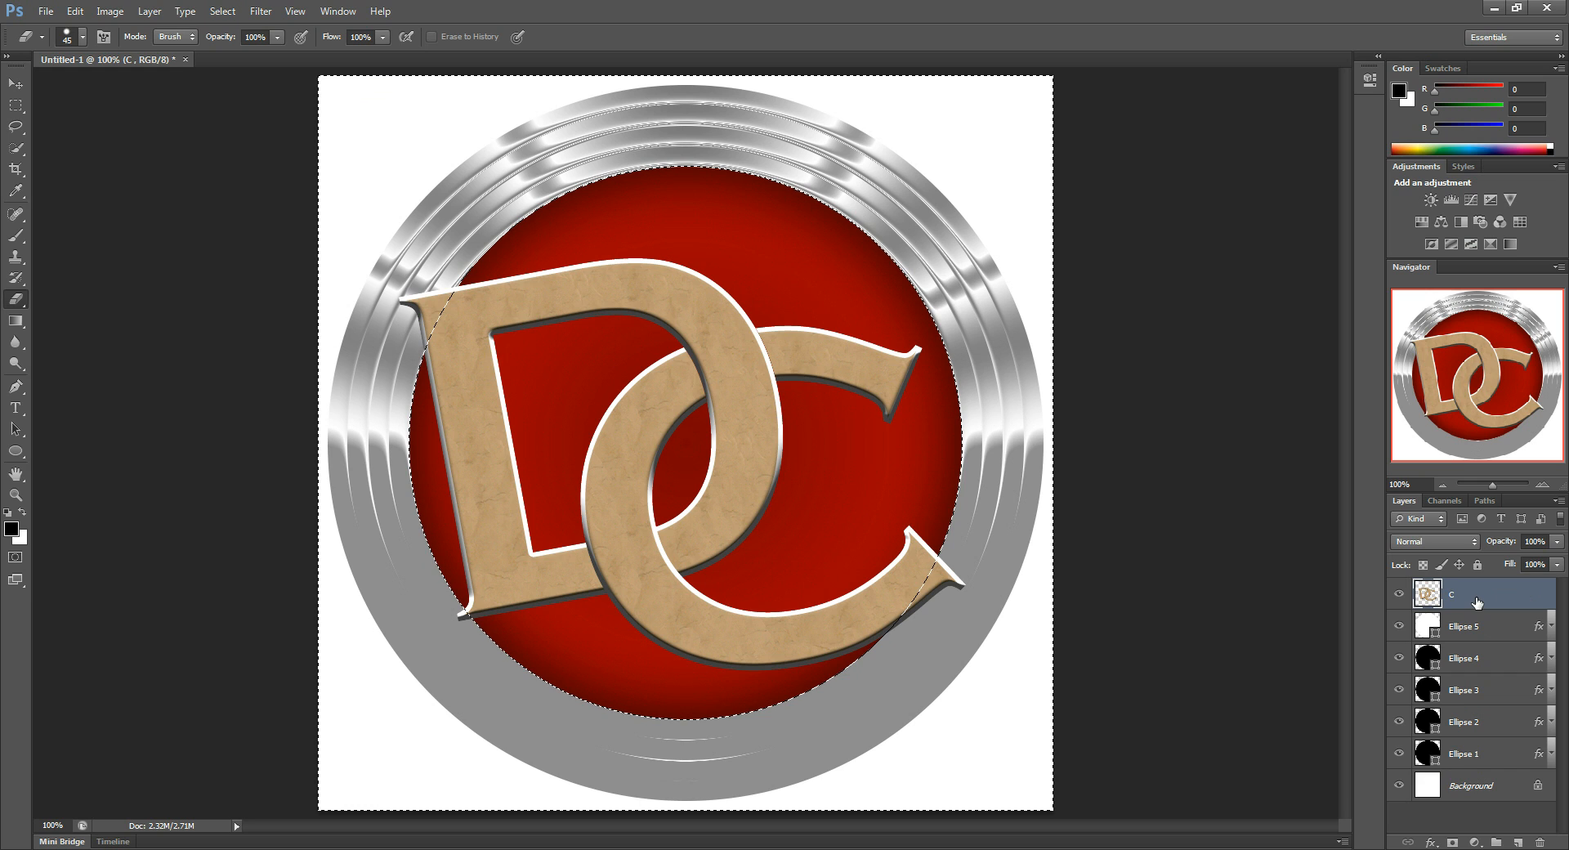
pyautogui.press('Delete')
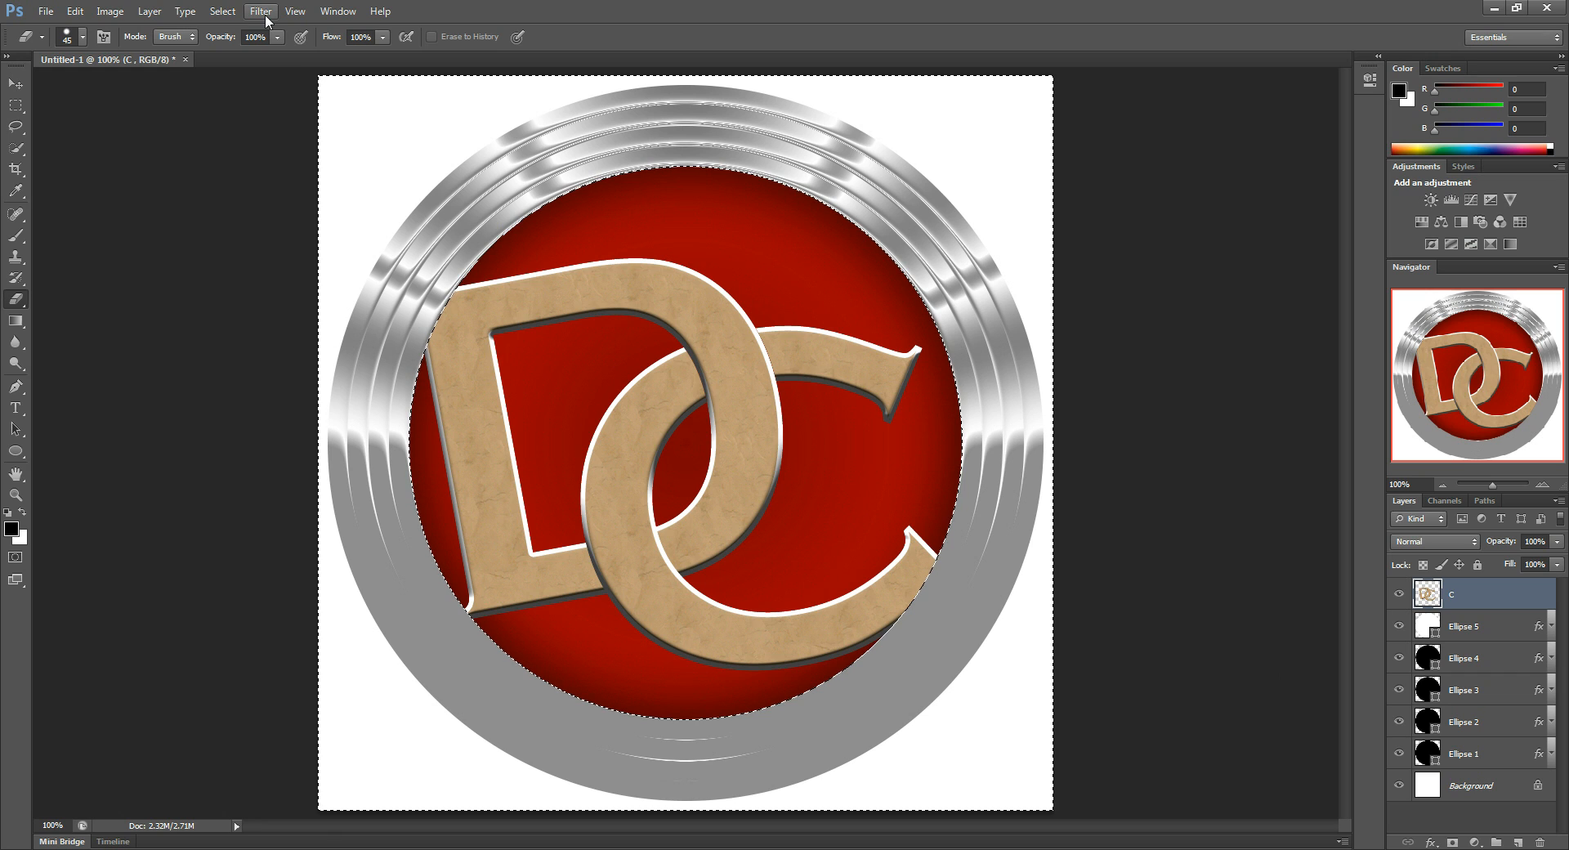
pyautogui.click(223, 13)
pyautogui.click(238, 46)
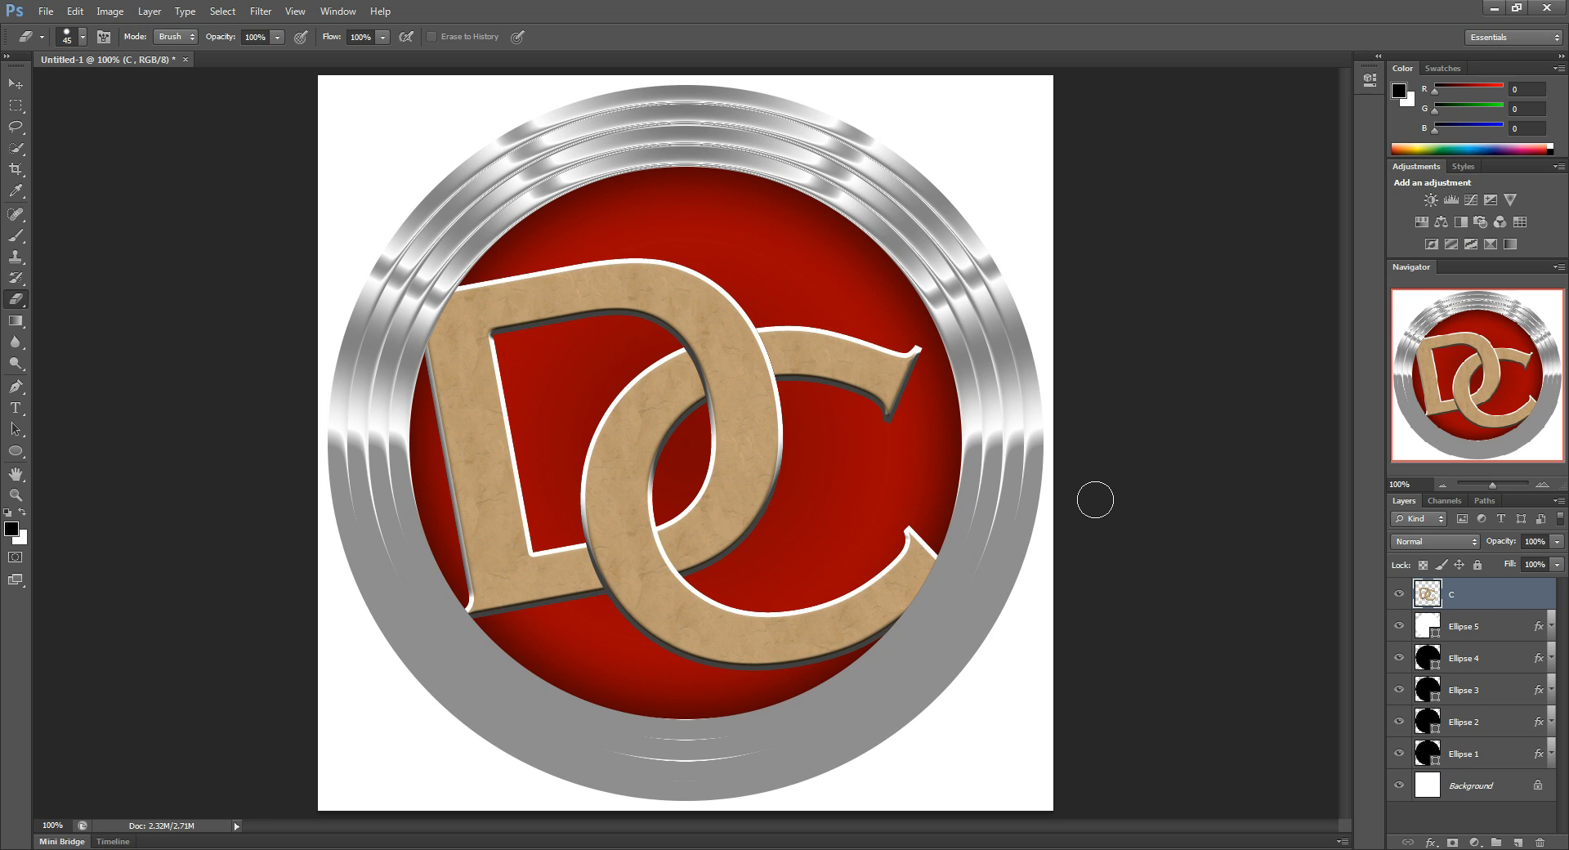
# Step: Draw a white ellipse about 410 px wide and 100 px high and place it centrally near the red disc's upper edge
pyautogui.click(15, 452)
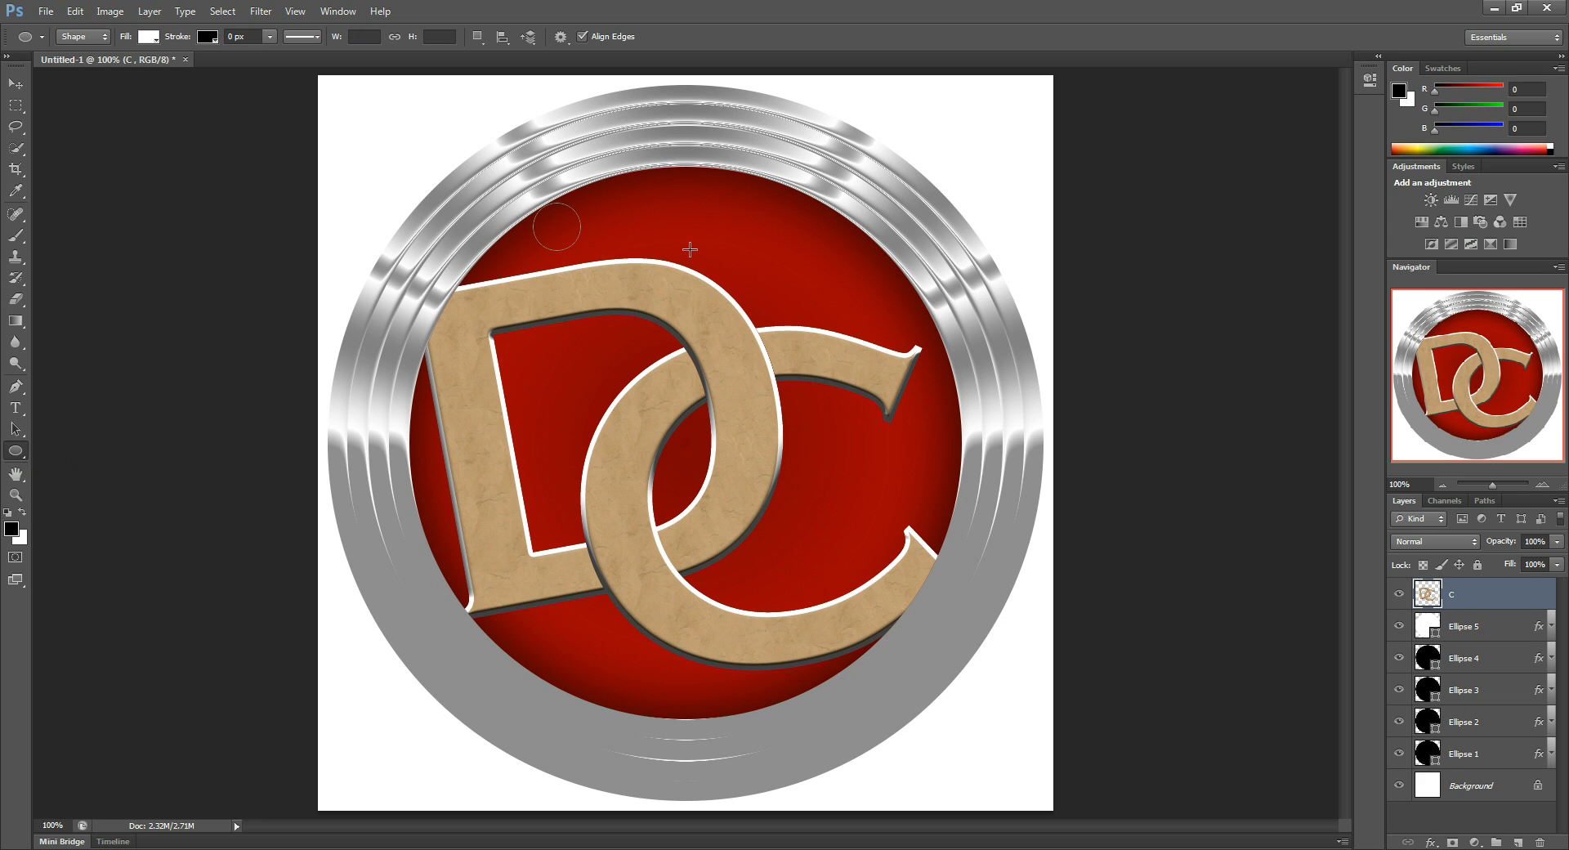
pyautogui.moveTo(690, 250); pyautogui.dragTo(723, 267)
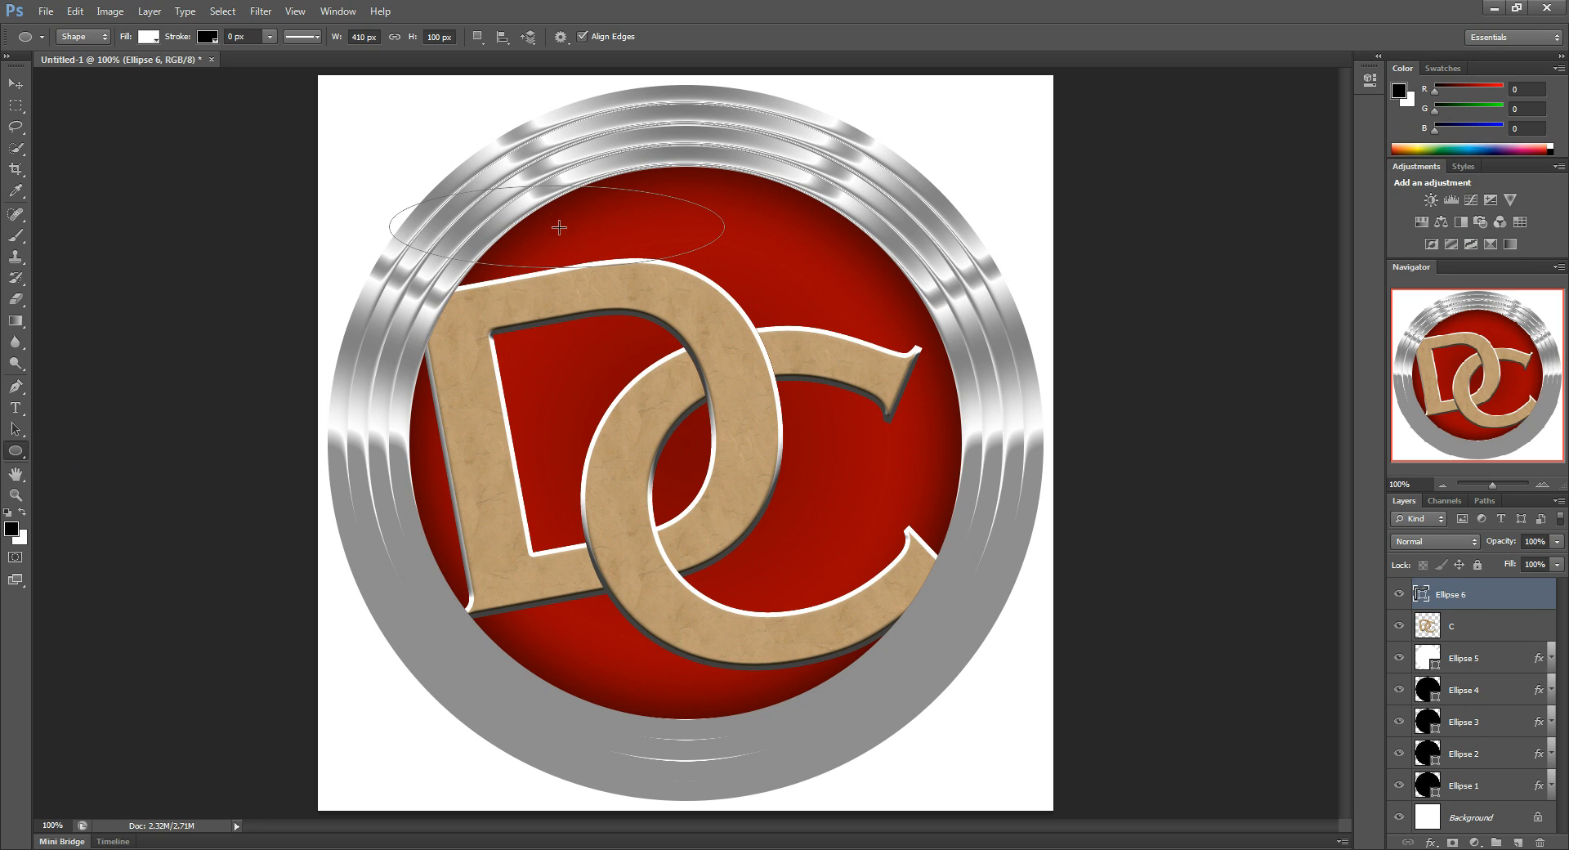
pyautogui.click(15, 85)
pyautogui.moveTo(572, 230); pyautogui.dragTo(697, 231)
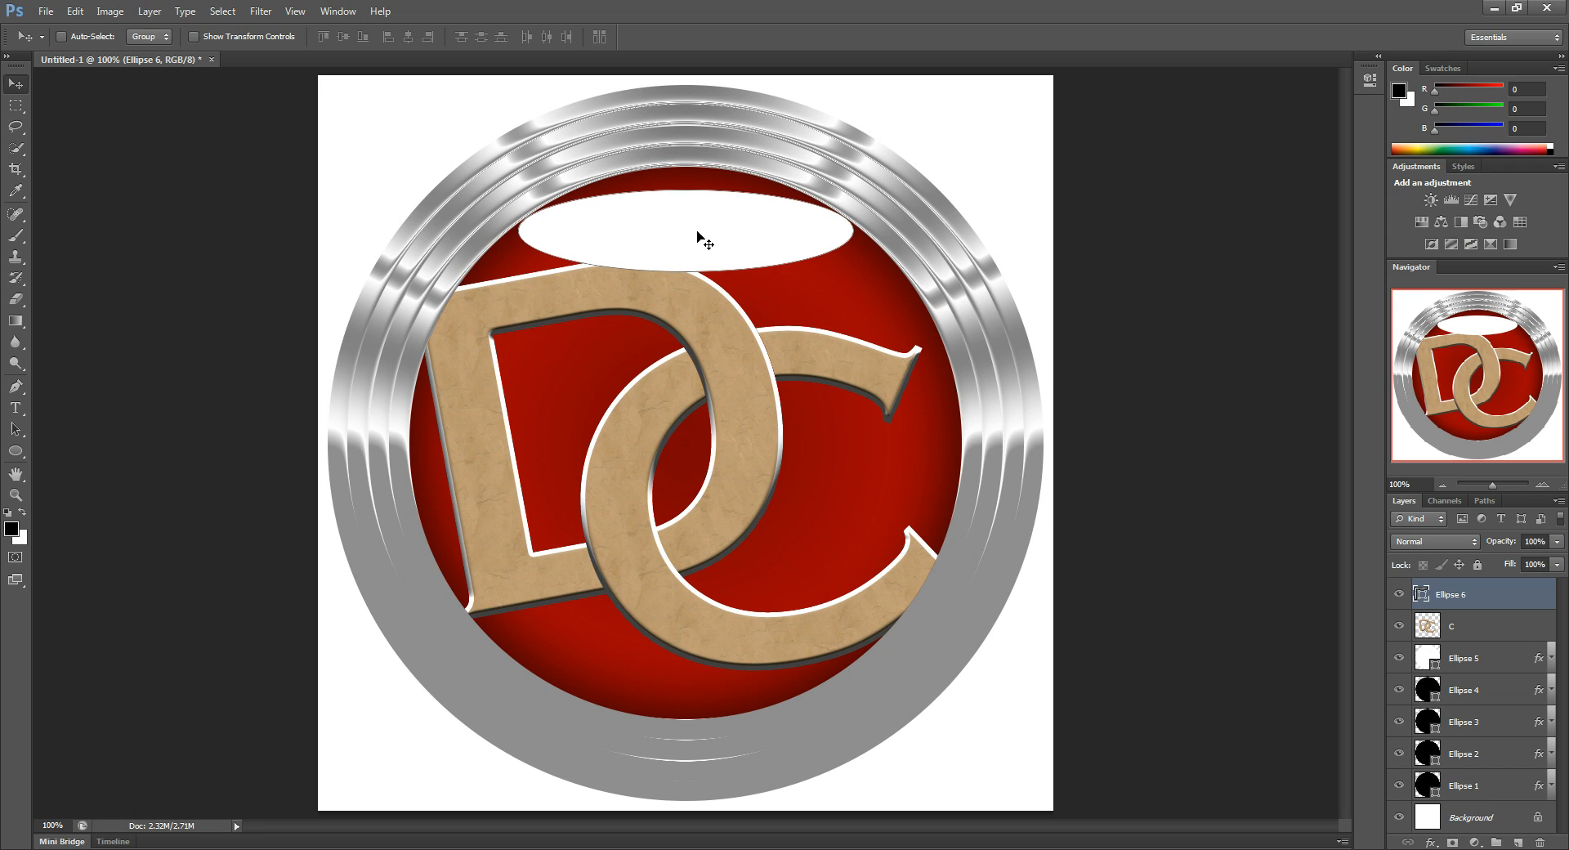
# Step: Narrow the white ellipse to about 84% width and move it up against the red disc's upper edge
pyautogui.hotkey('ctrl', 't')
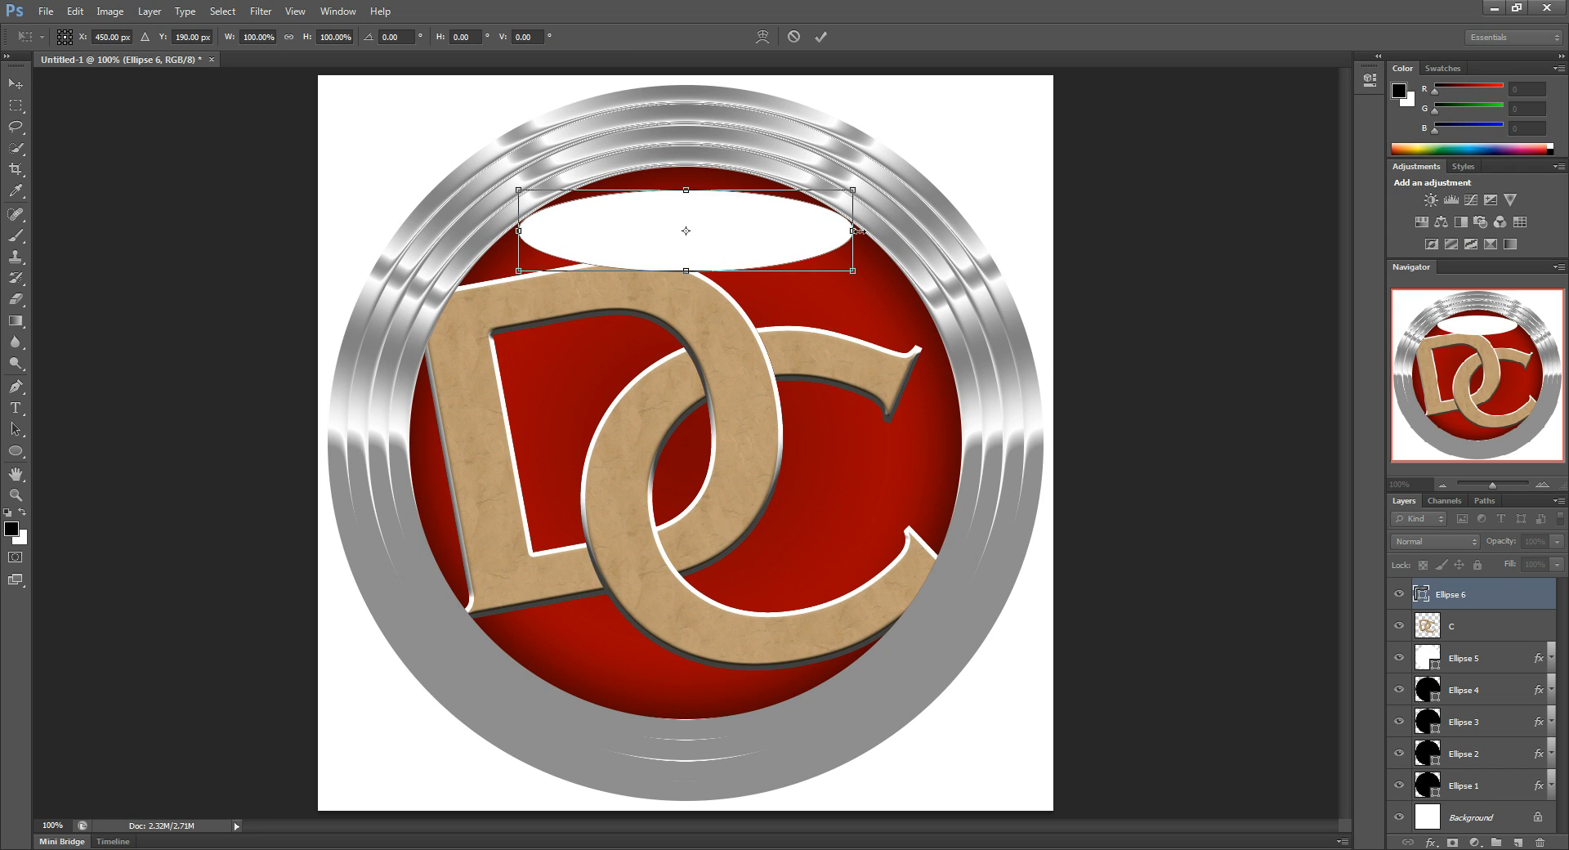
pyautogui.moveTo(854, 230); pyautogui.dragTo(825, 231)
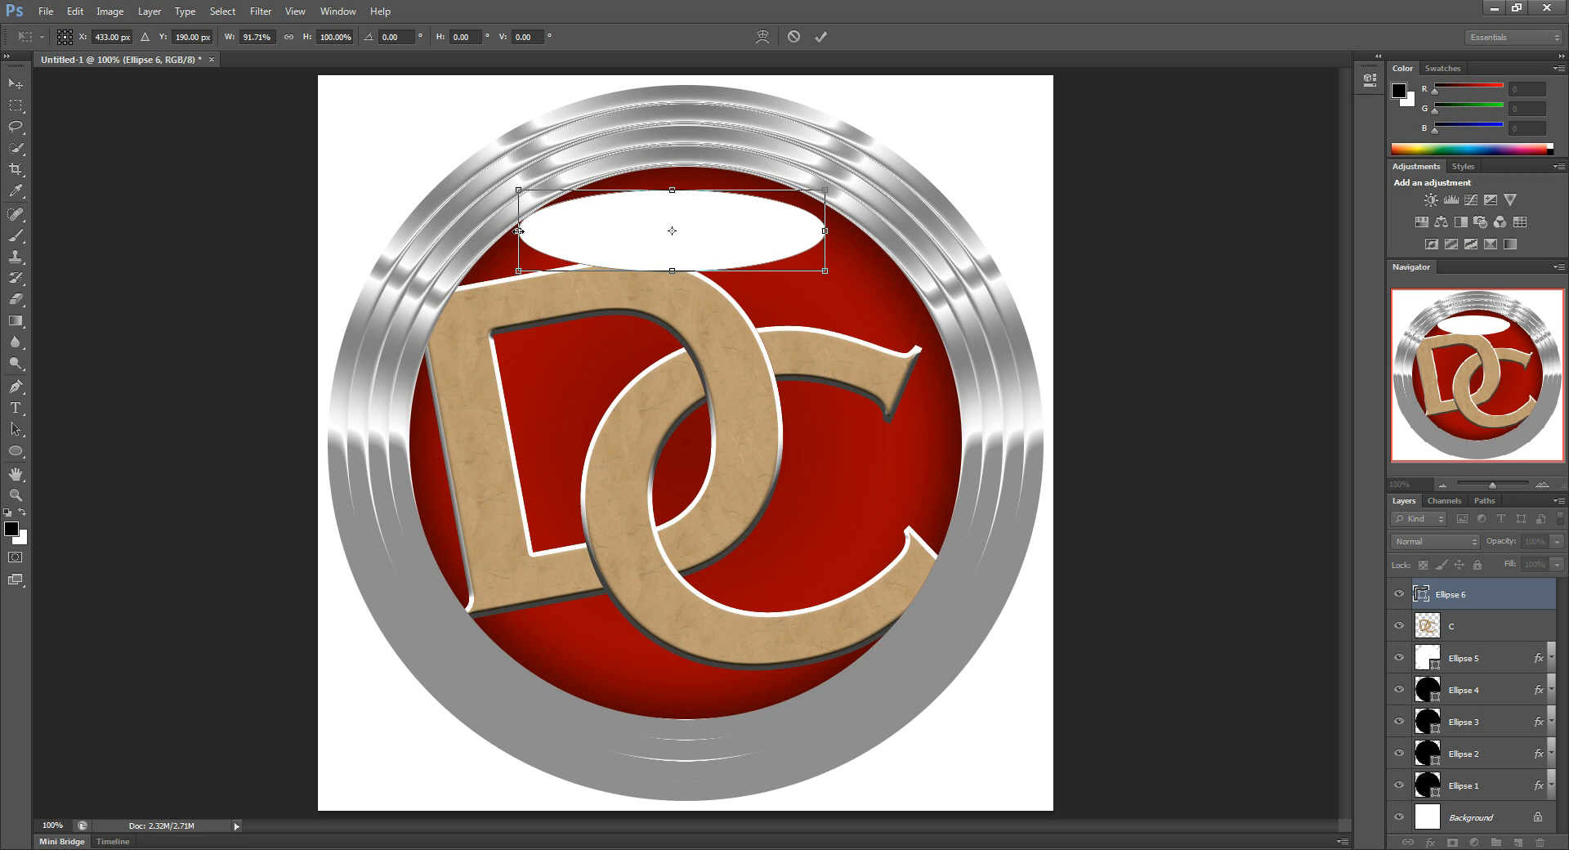
pyautogui.moveTo(518, 230); pyautogui.dragTo(544, 230)
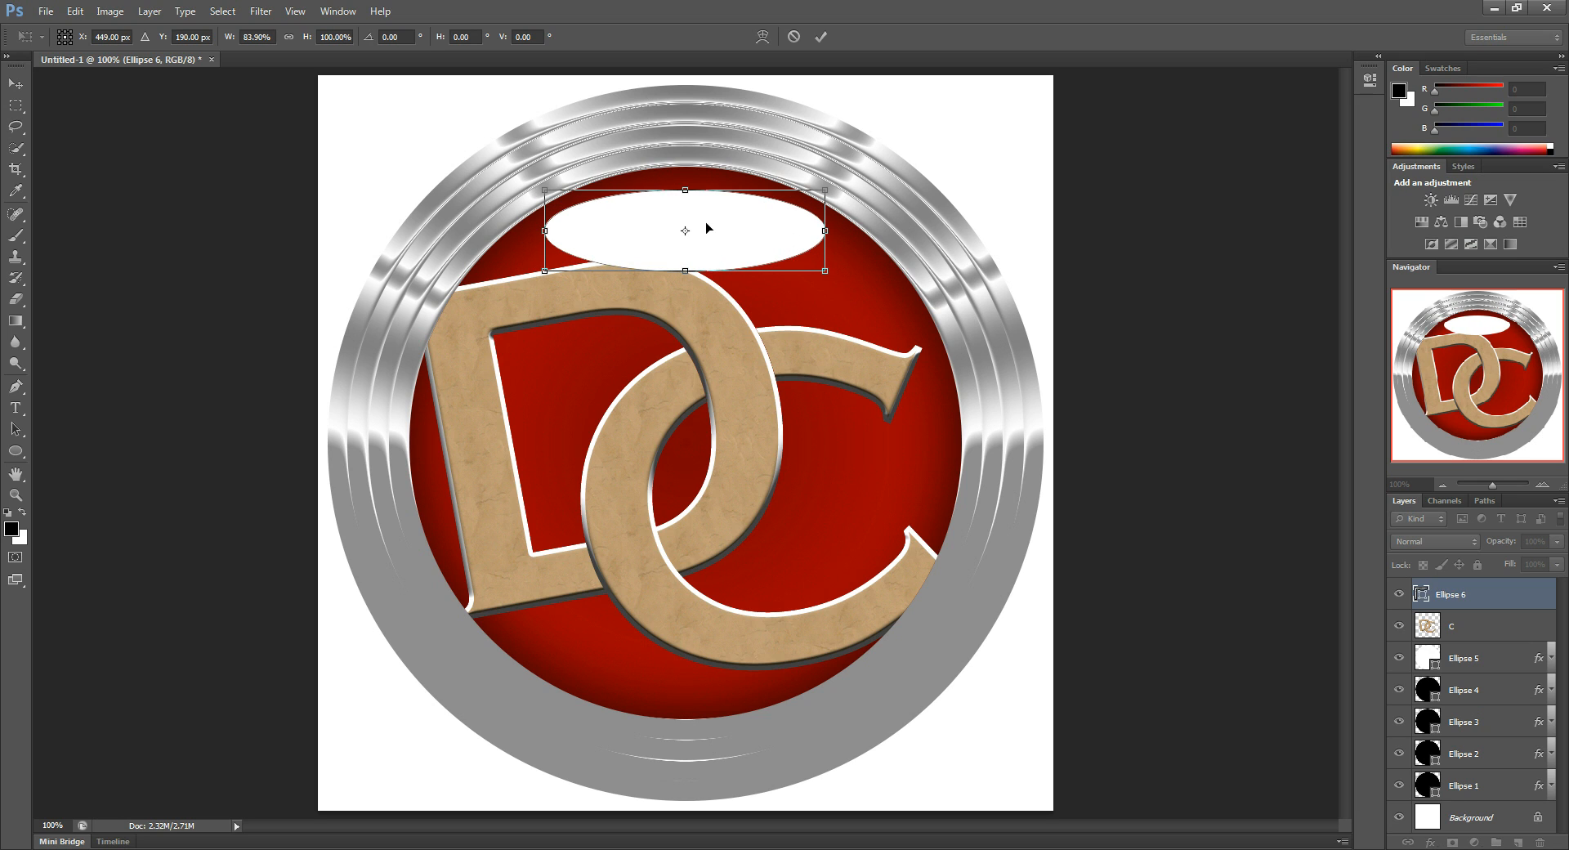
pyautogui.moveTo(704, 223)
pyautogui.mouseDown()
pyautogui.moveTo(703, 204)
pyautogui.moveTo(728, 221)
pyautogui.mouseUp()
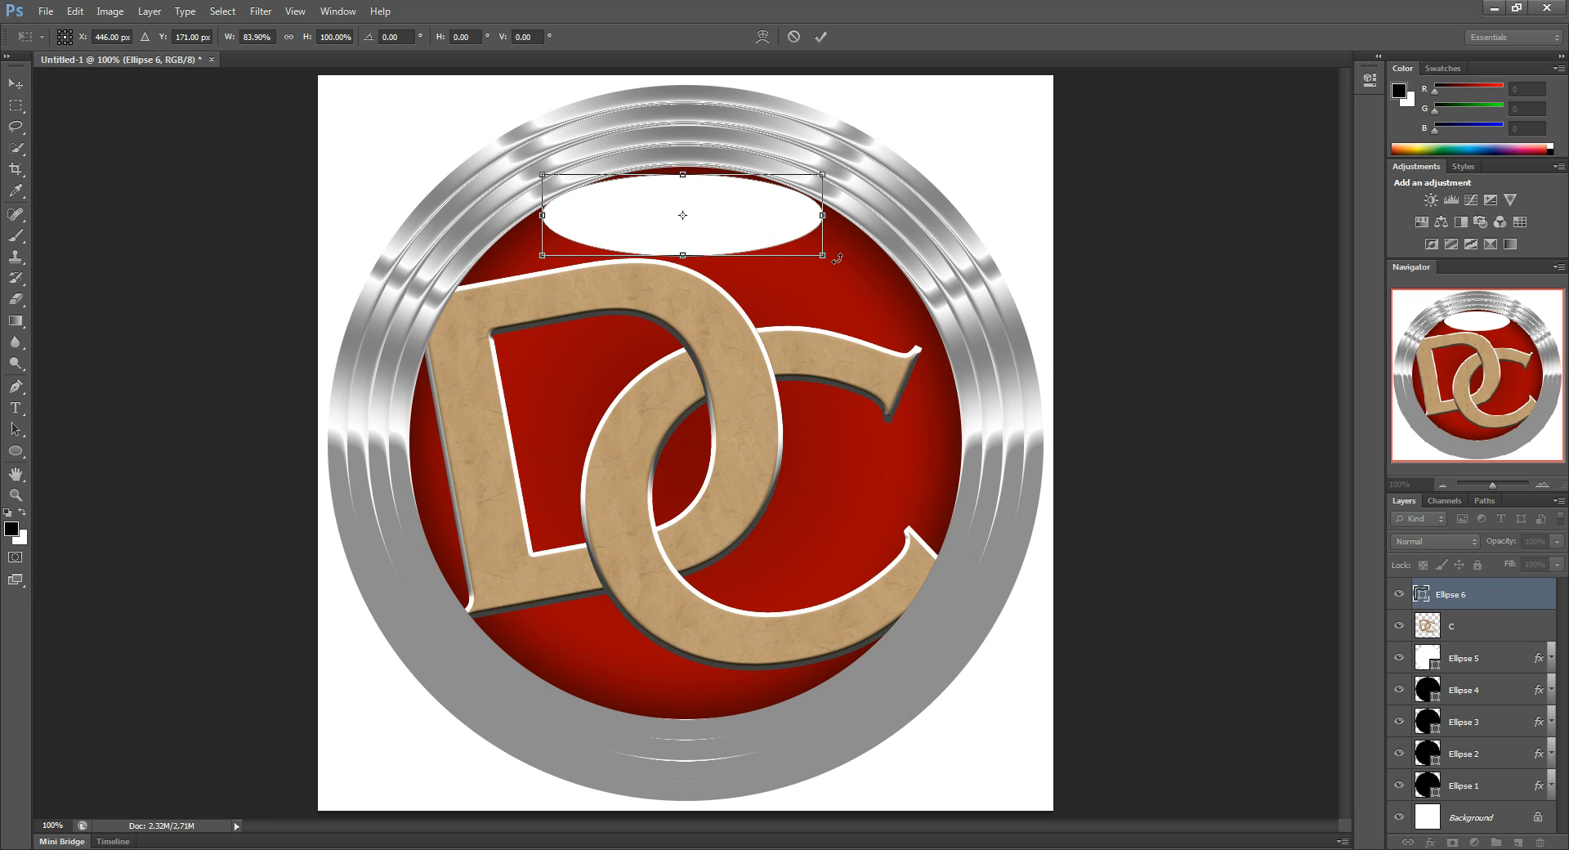
pyautogui.press('Return')
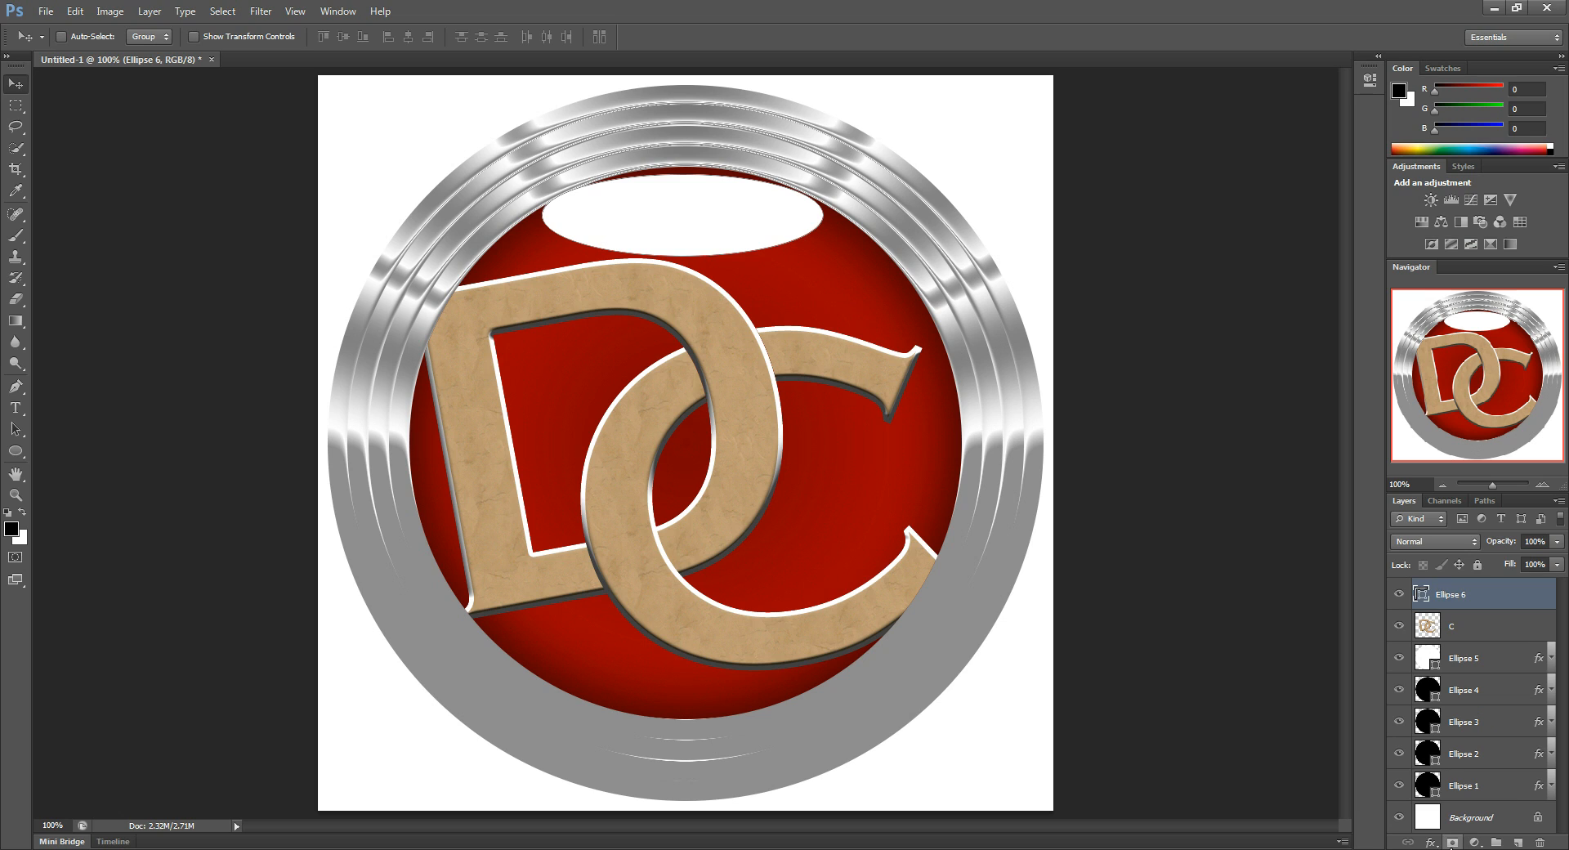
# Step: Add a layer mask to the white ellipse and fade it with a white-to-black linear gradient from its bottom edge to its top
pyautogui.click(1451, 843)
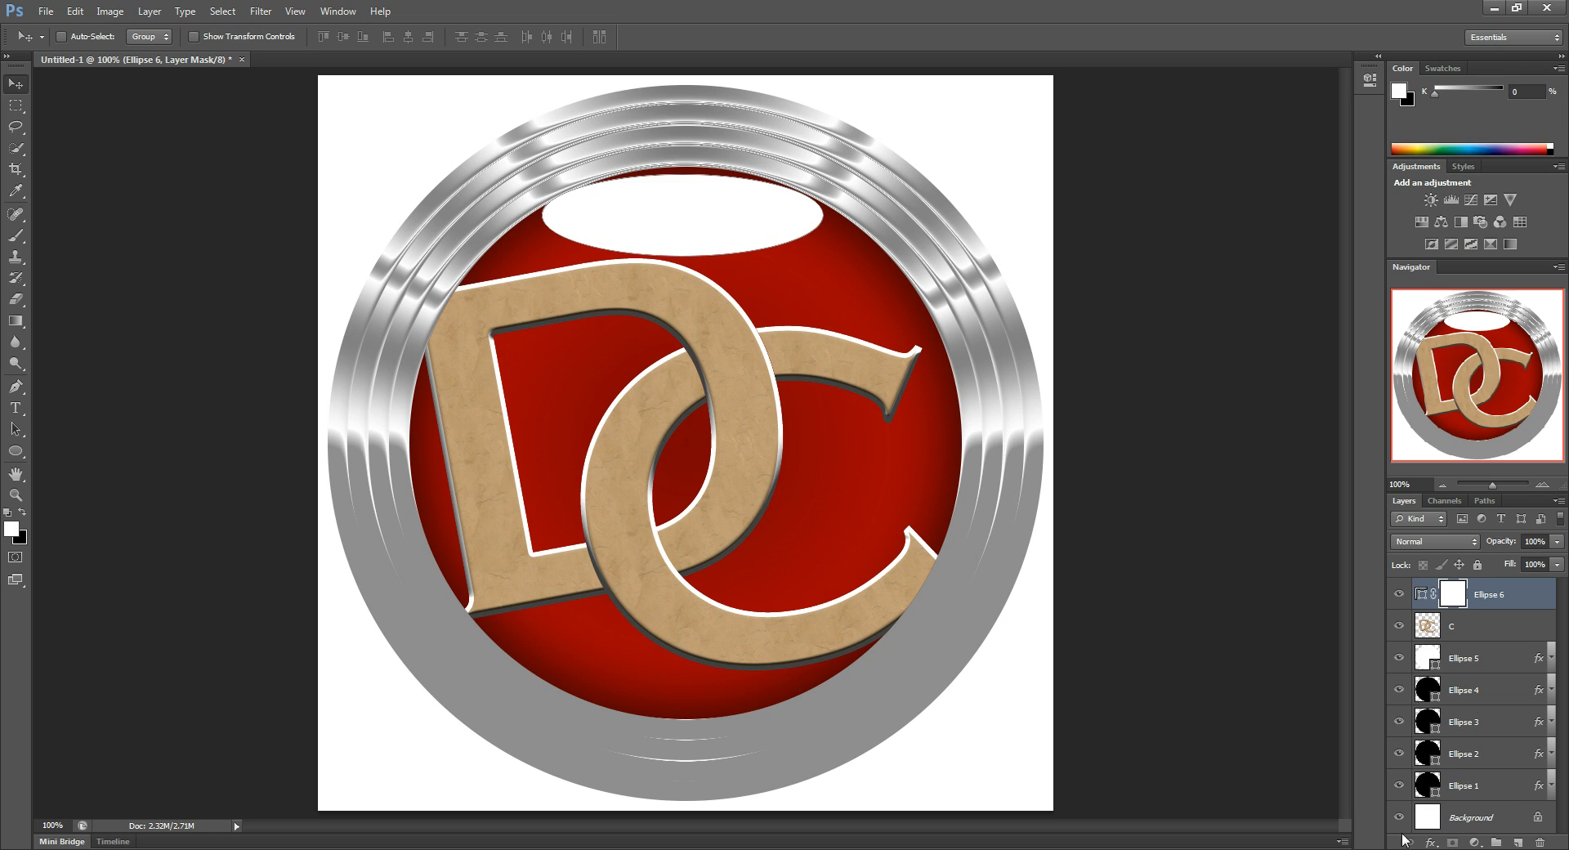
pyautogui.click(15, 321)
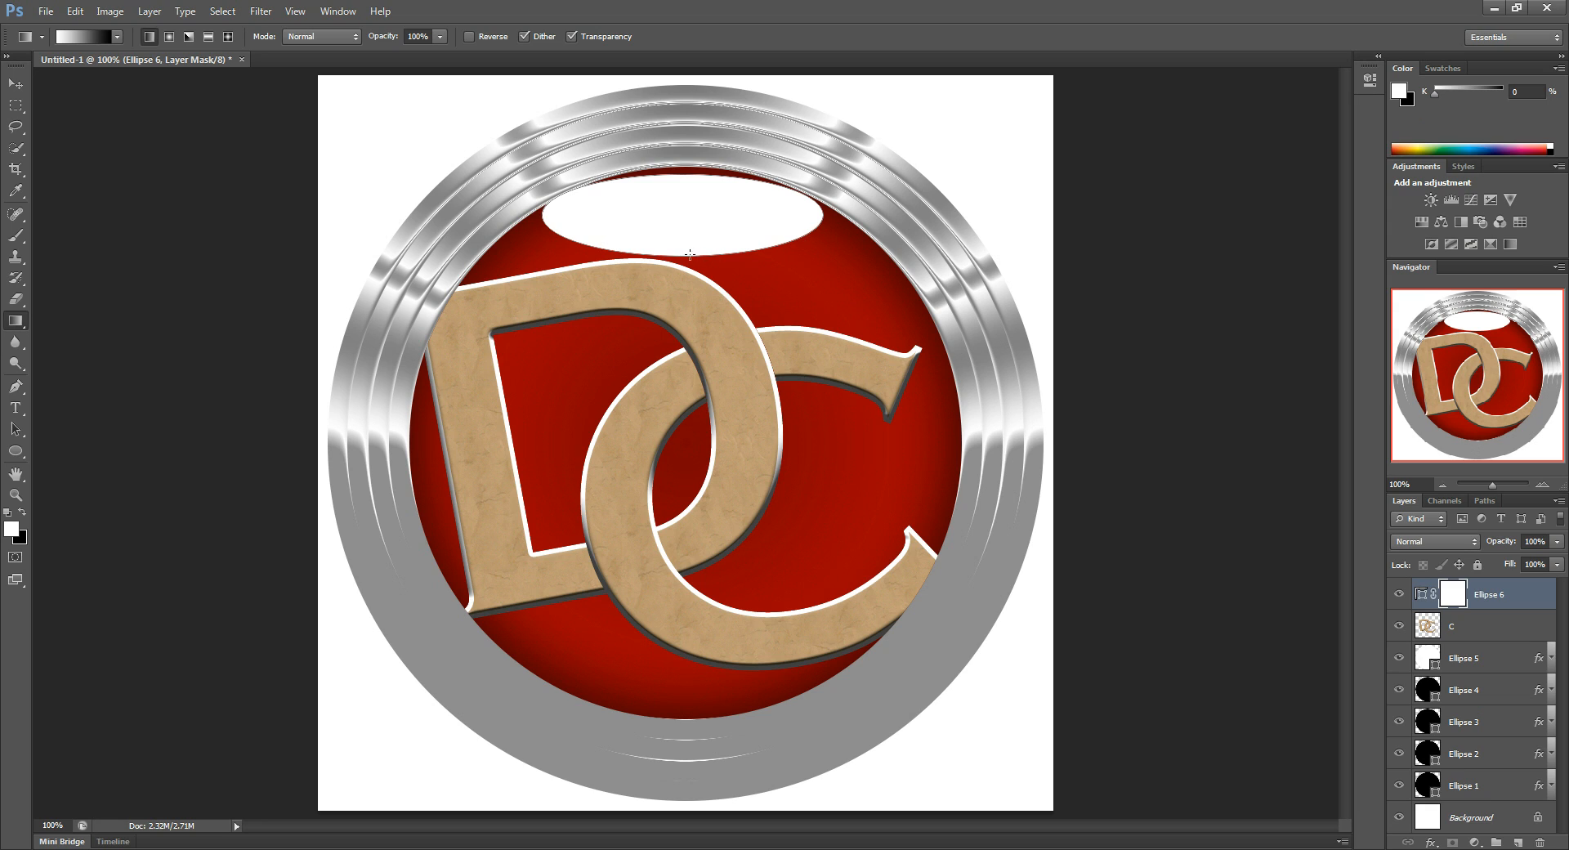
pyautogui.moveTo(686, 256); pyautogui.dragTo(688, 169)
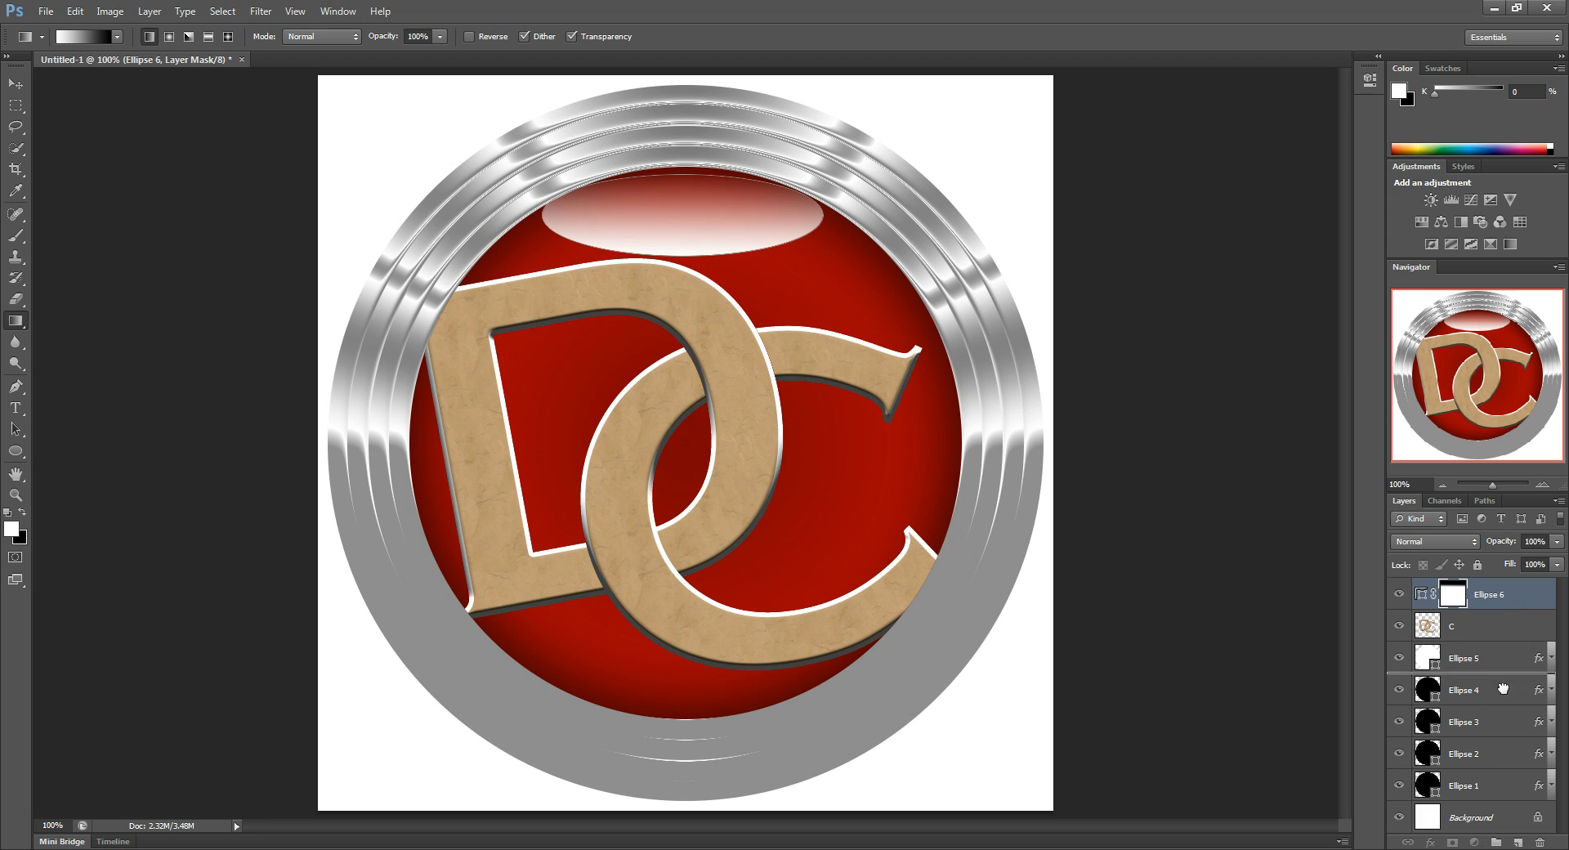
# Step: Duplicate the white highlight Ellipse 6 with its mask and move the copy slightly down so it overlaps the top of the D
pyautogui.moveTo(1520, 843); pyautogui.dragTo(1519, 843)
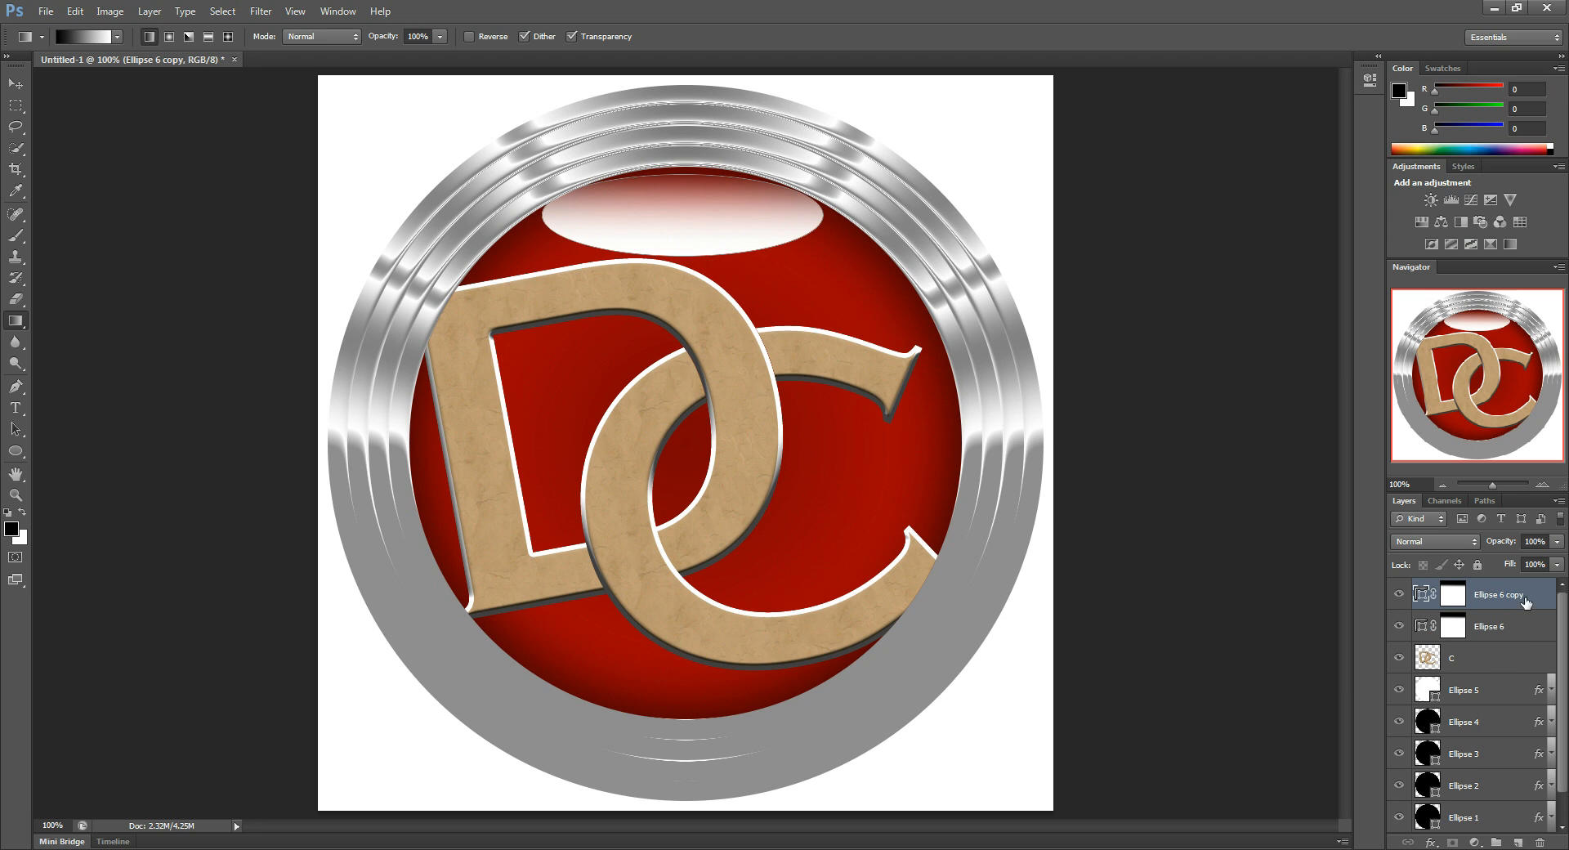
pyautogui.click(15, 85)
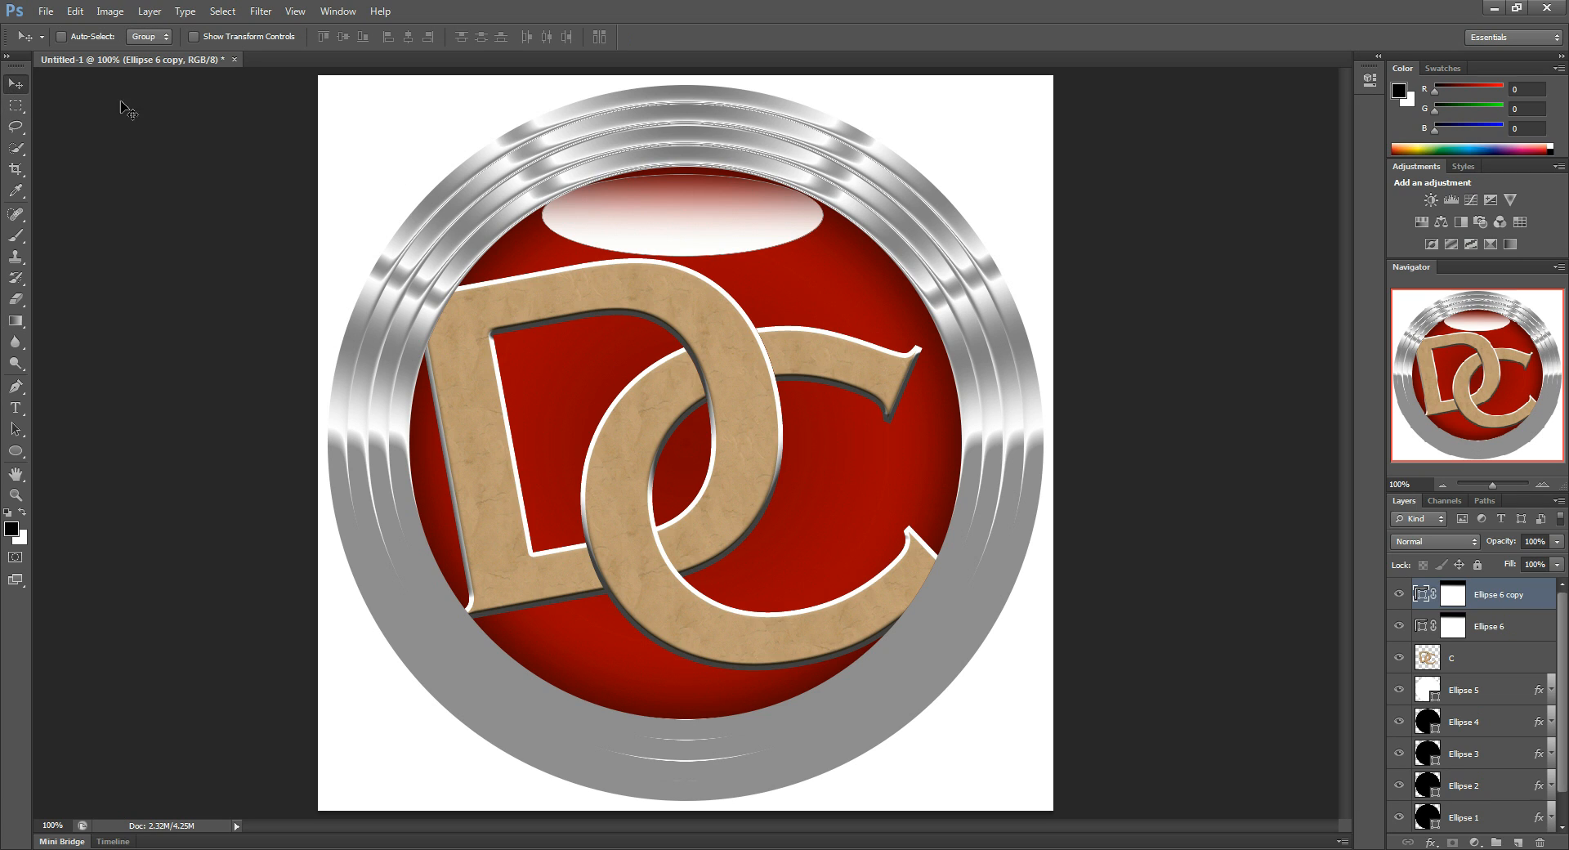
pyautogui.moveTo(694, 228); pyautogui.dragTo(695, 237)
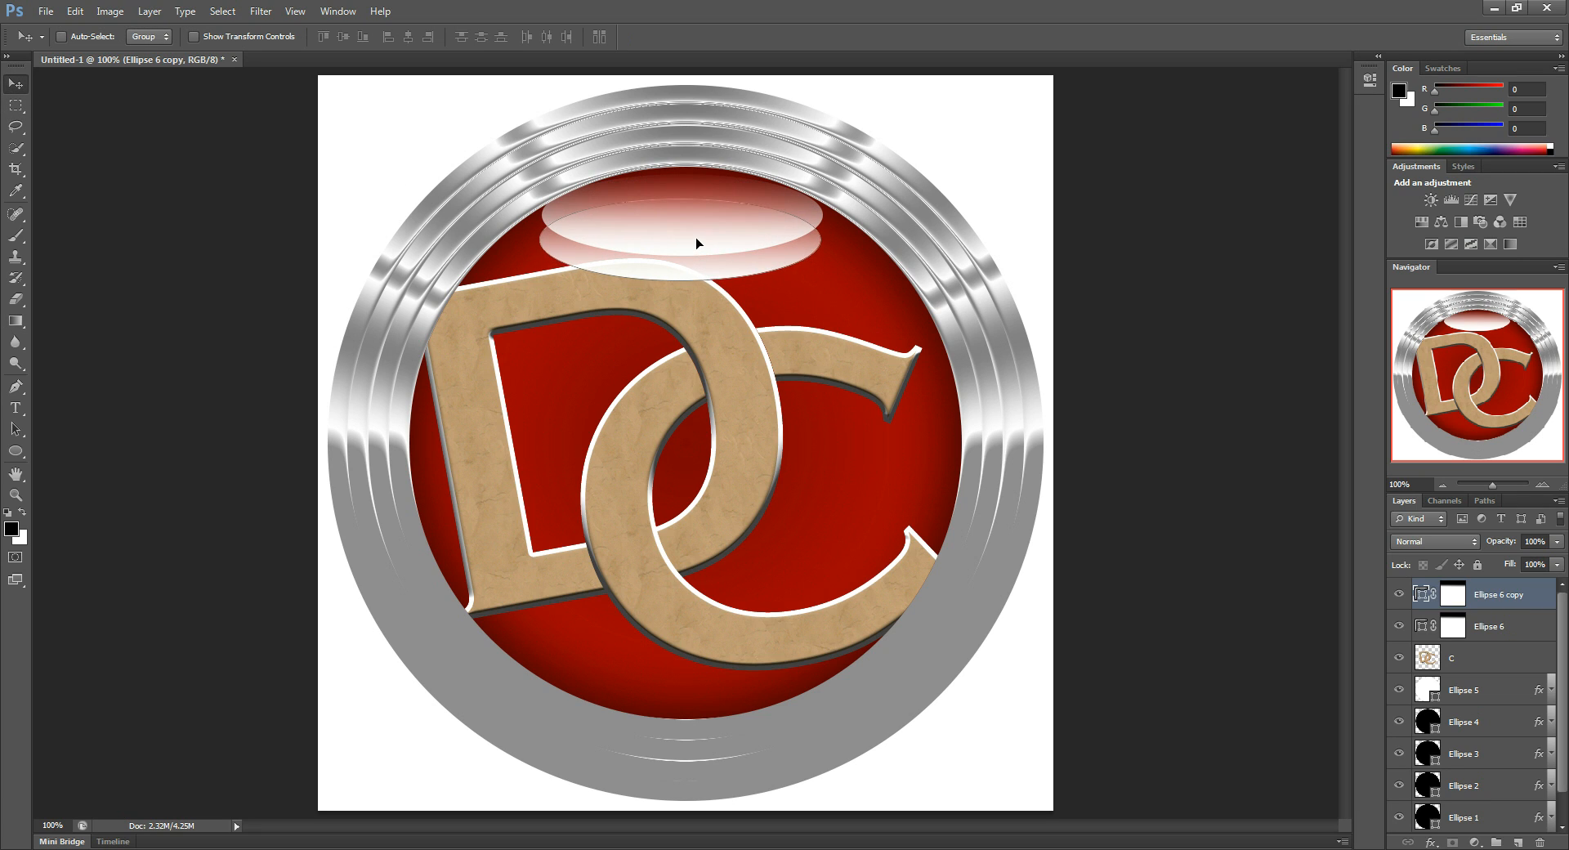
# Step: Scale the ellipse copy to about 89% width and 122% height, keeping it centred under the original, and set its opacity to 60%
pyautogui.hotkey('ctrl', 't')
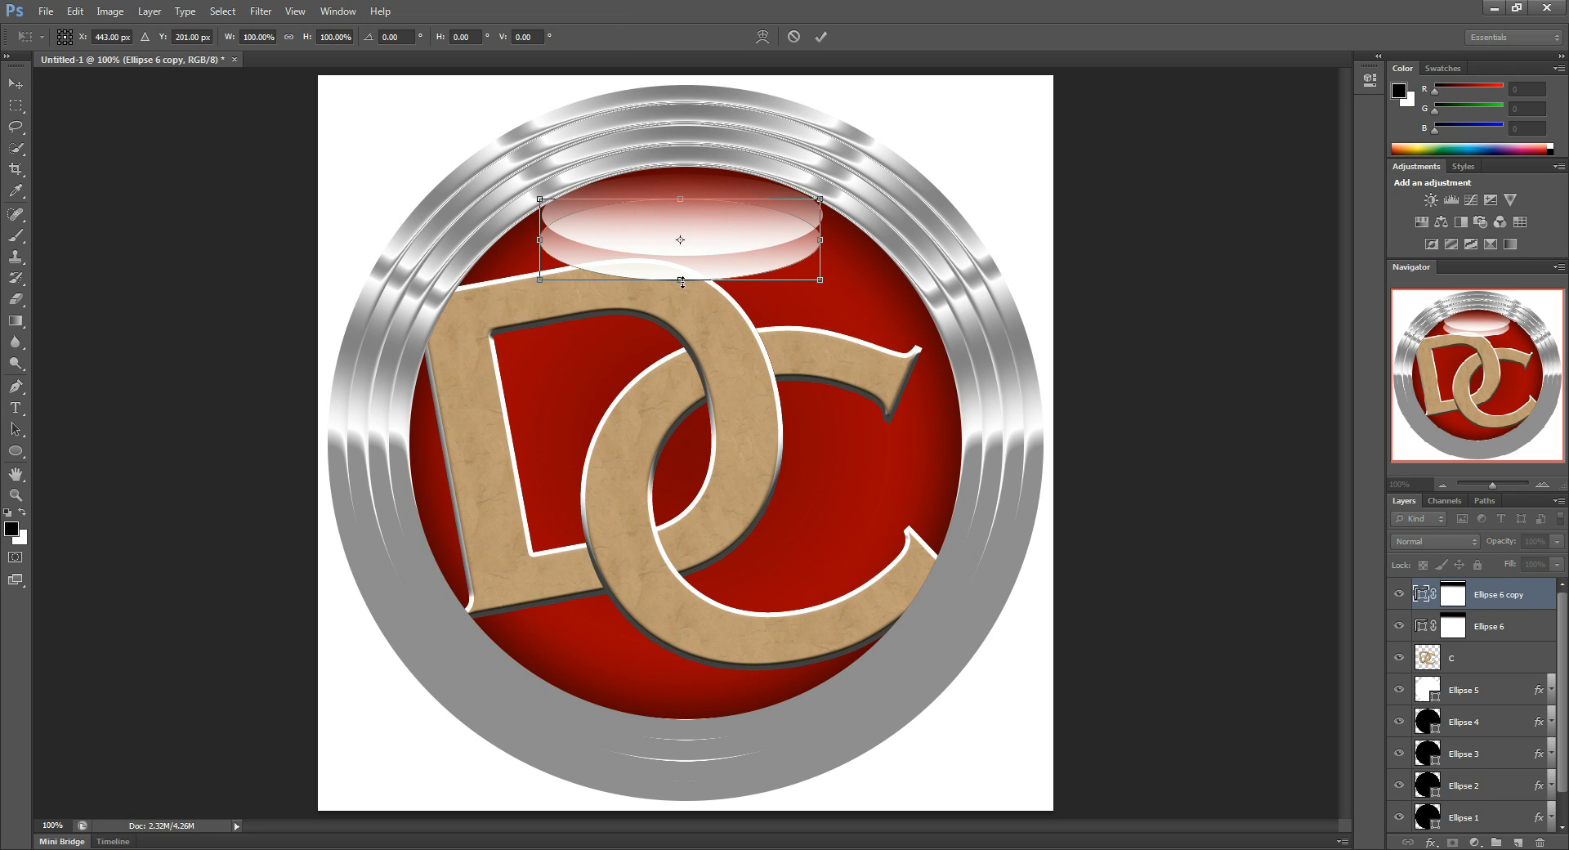
pyautogui.moveTo(682, 282); pyautogui.dragTo(682, 297)
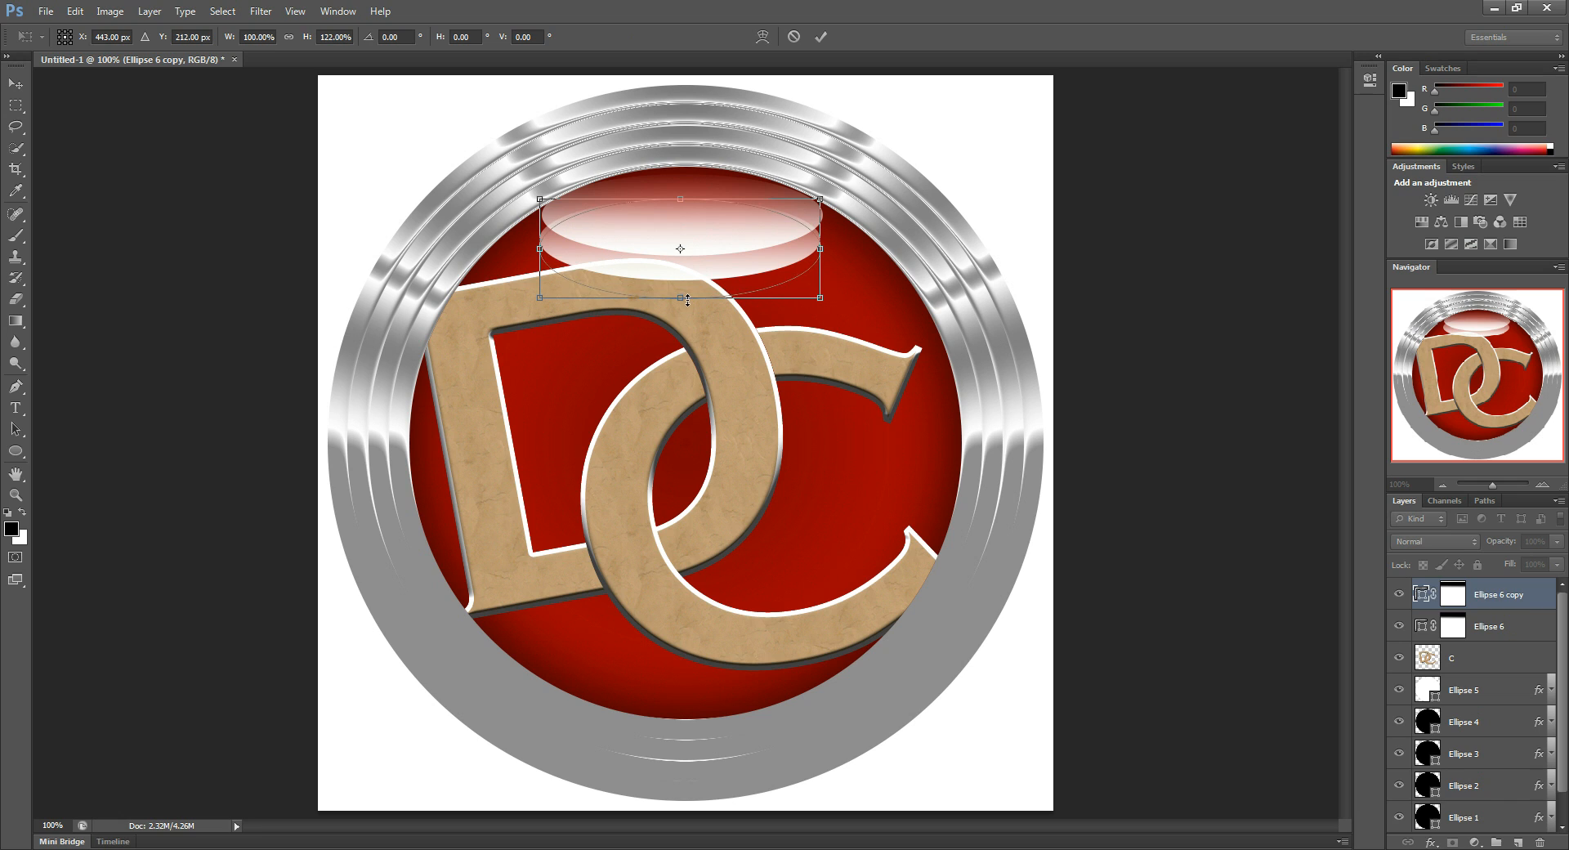
pyautogui.moveTo(540, 248); pyautogui.dragTo(557, 249)
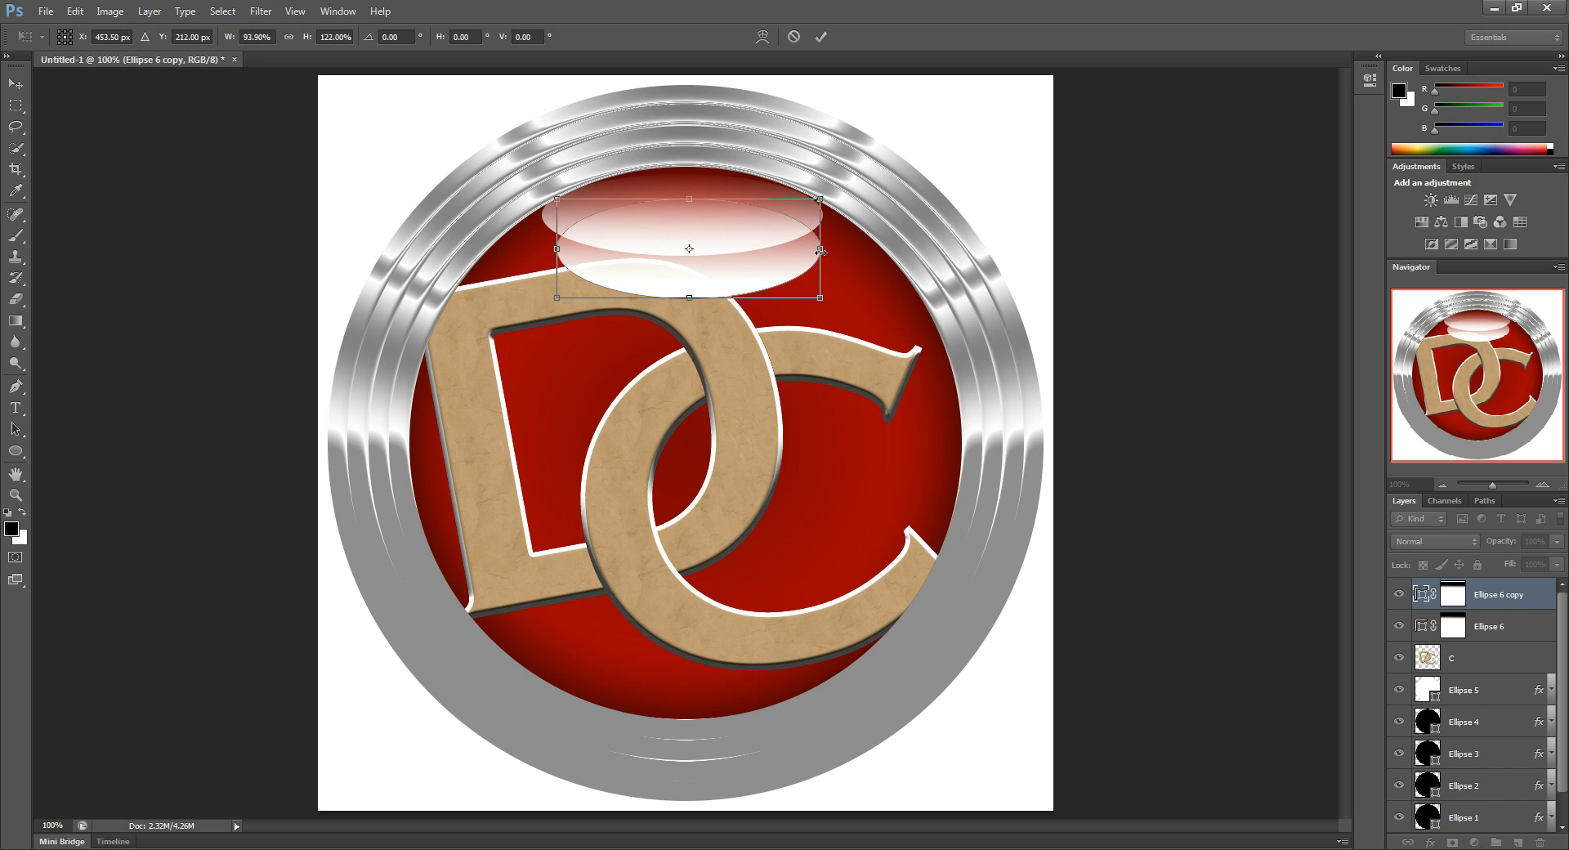
pyautogui.moveTo(819, 249); pyautogui.dragTo(806, 249)
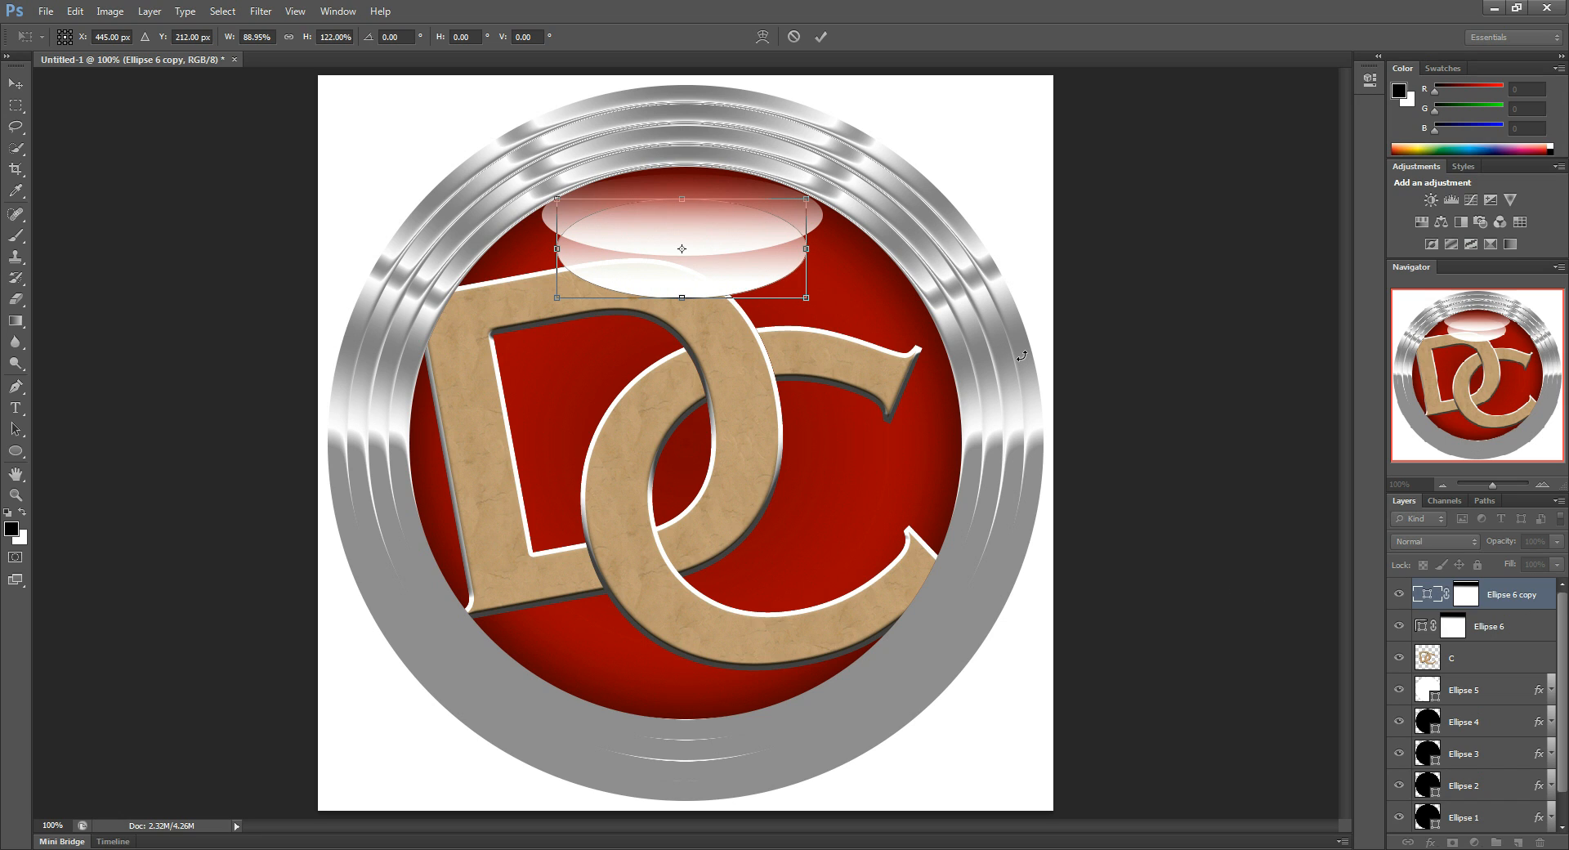
pyautogui.press('Return')
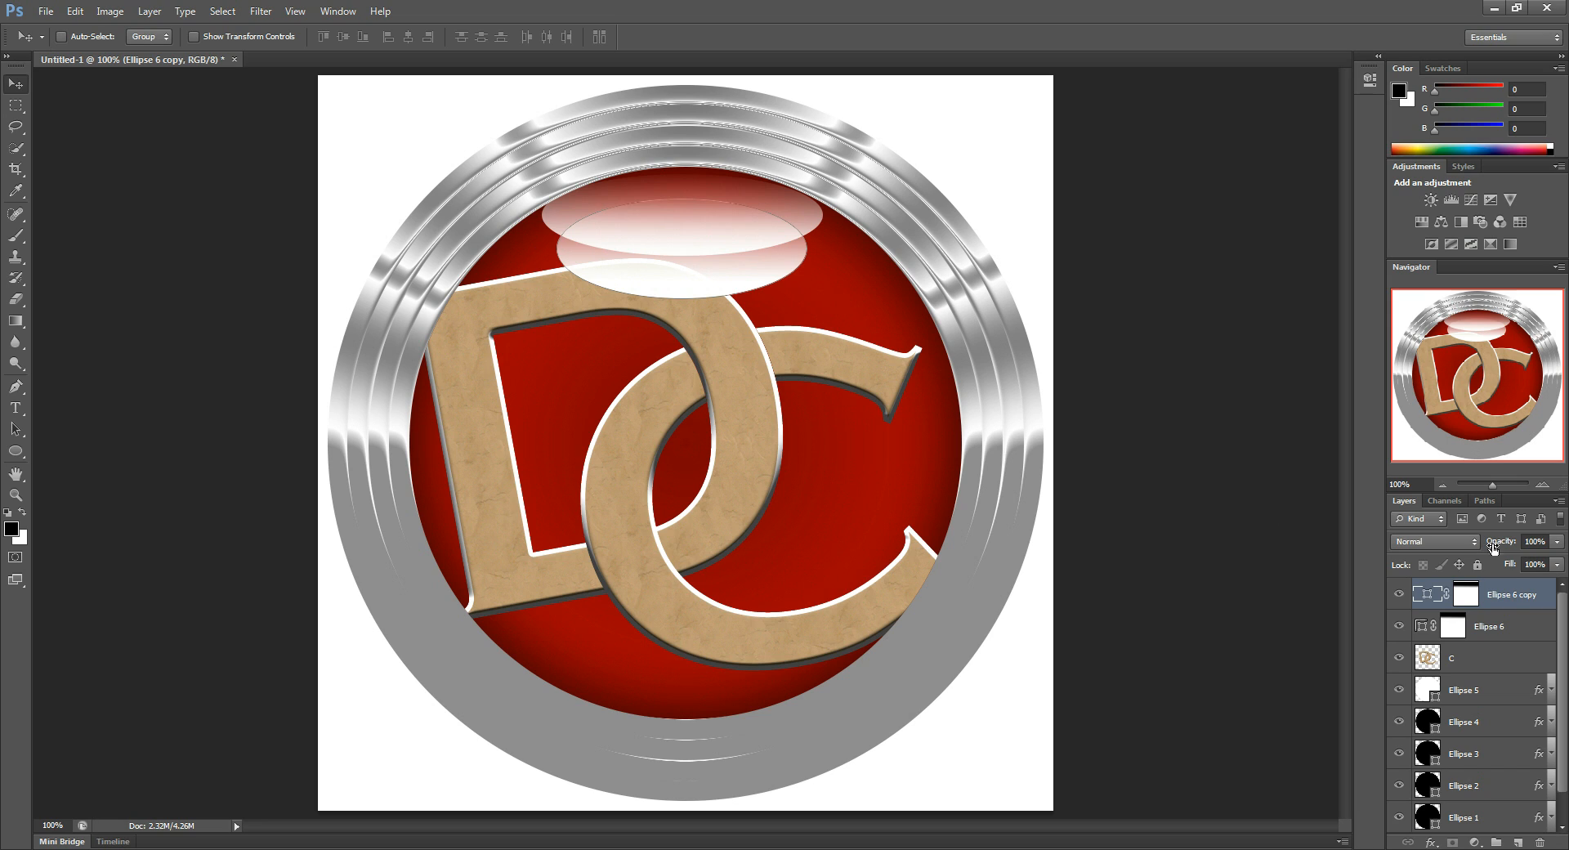
pyautogui.click(1557, 541)
pyautogui.moveTo(1555, 562); pyautogui.dragTo(1531, 564)
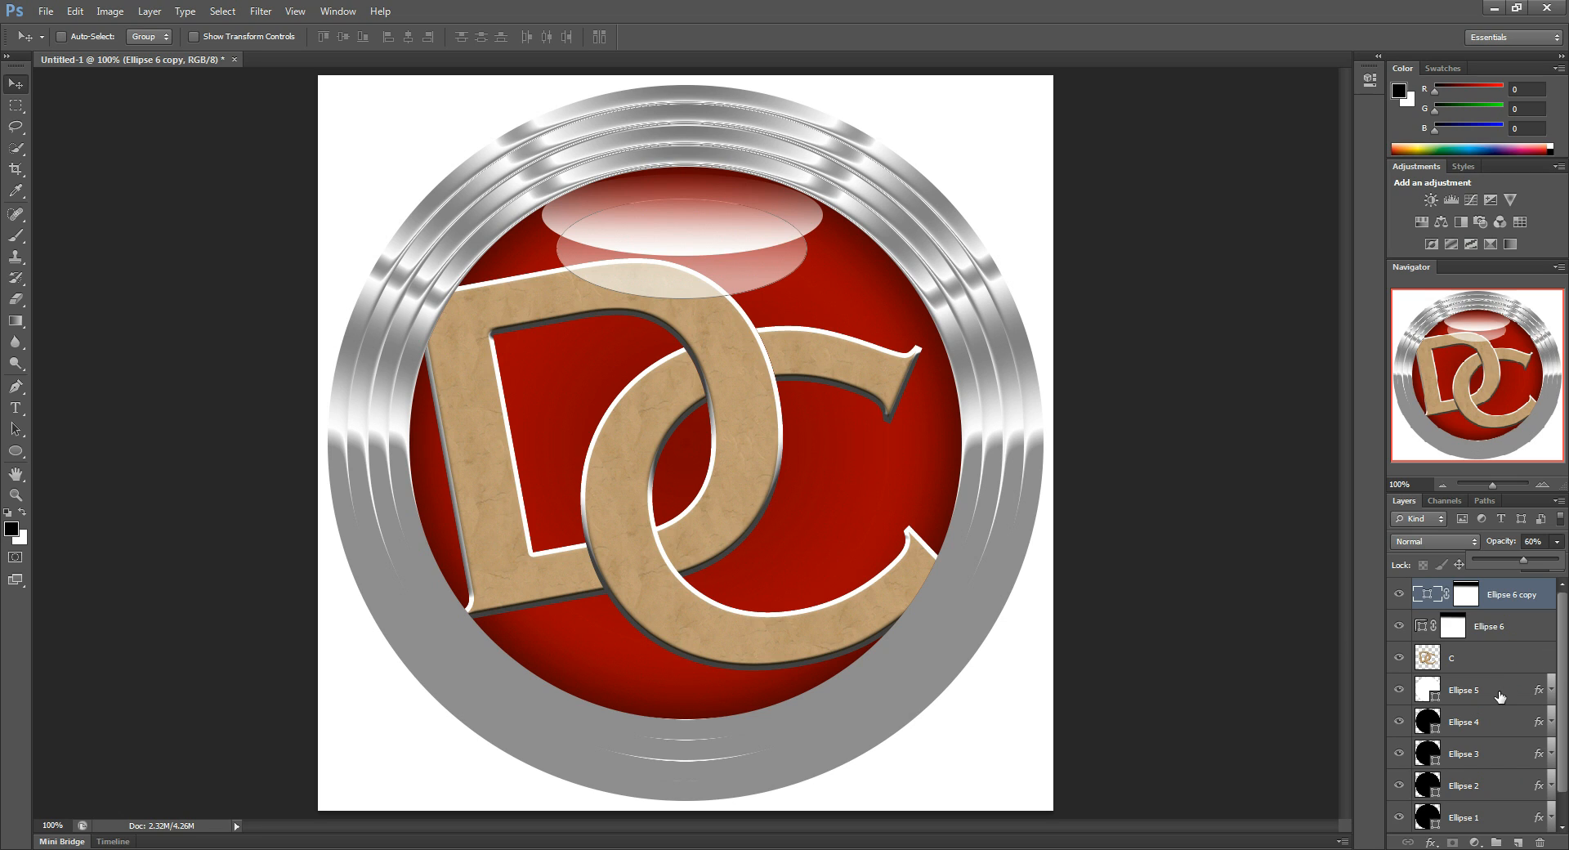
# Step: Add a new layer directly above Ellipse 5 and paint one soft white 400 px brush dab at the red disc's centre
pyautogui.click(1489, 659)
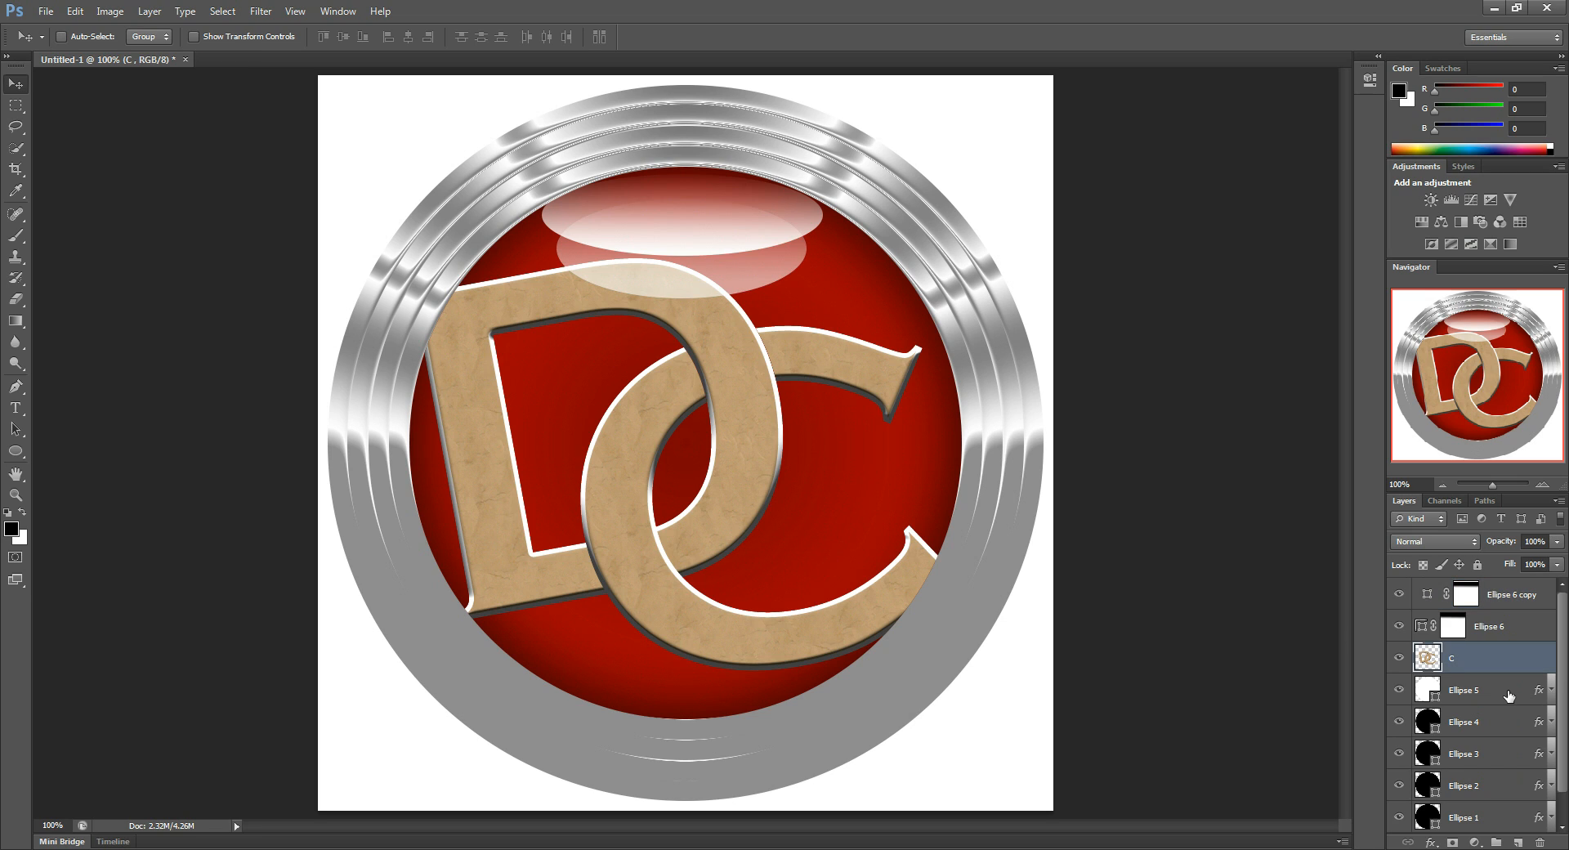
pyautogui.click(1509, 695)
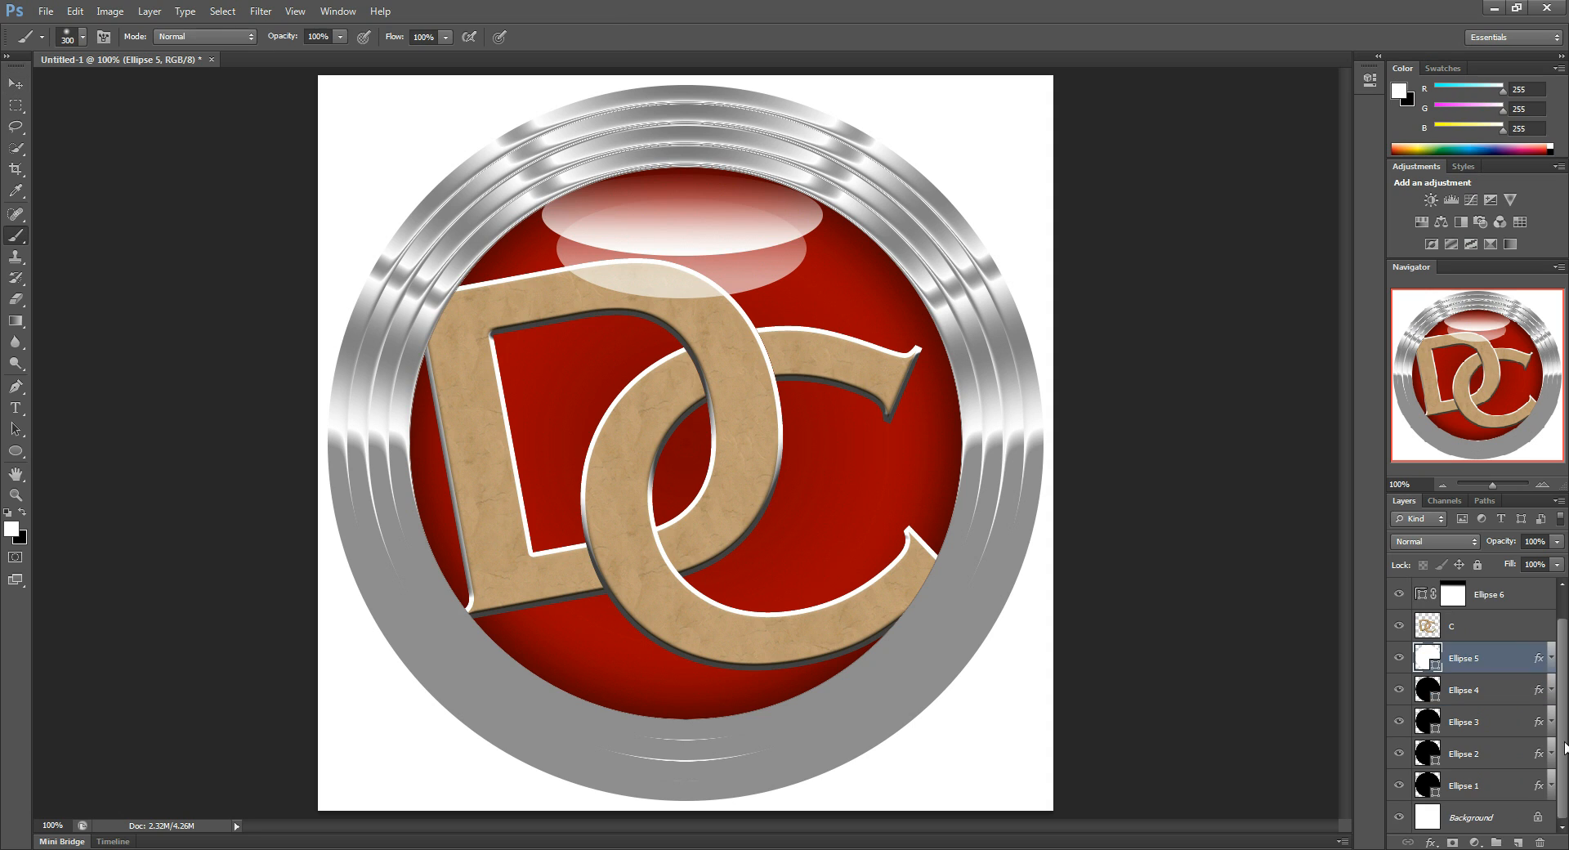
pyautogui.click(1510, 842)
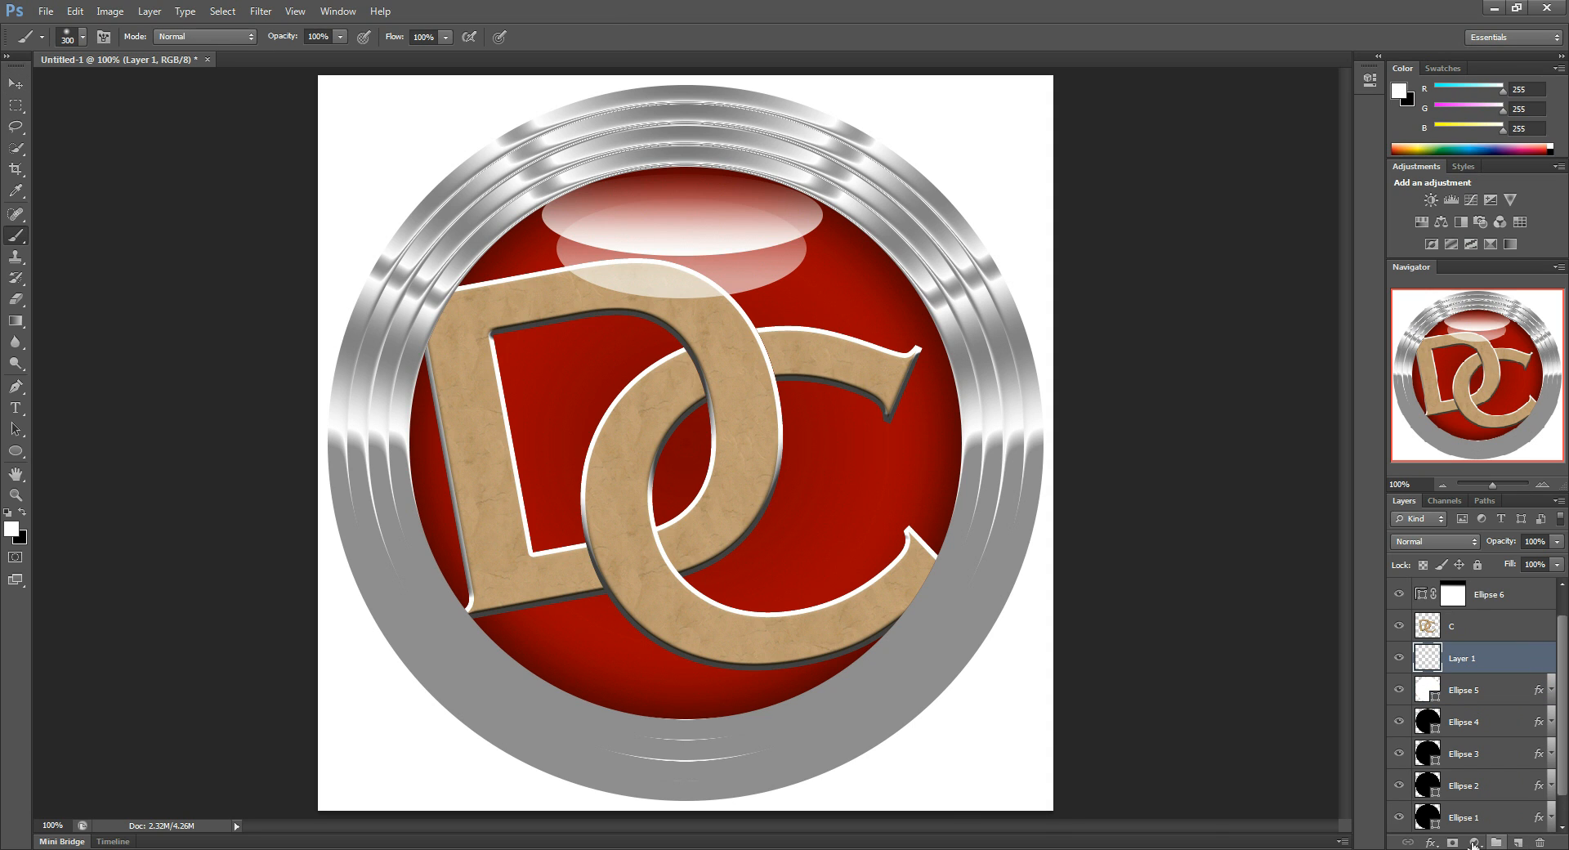
pyautogui.click(82, 36)
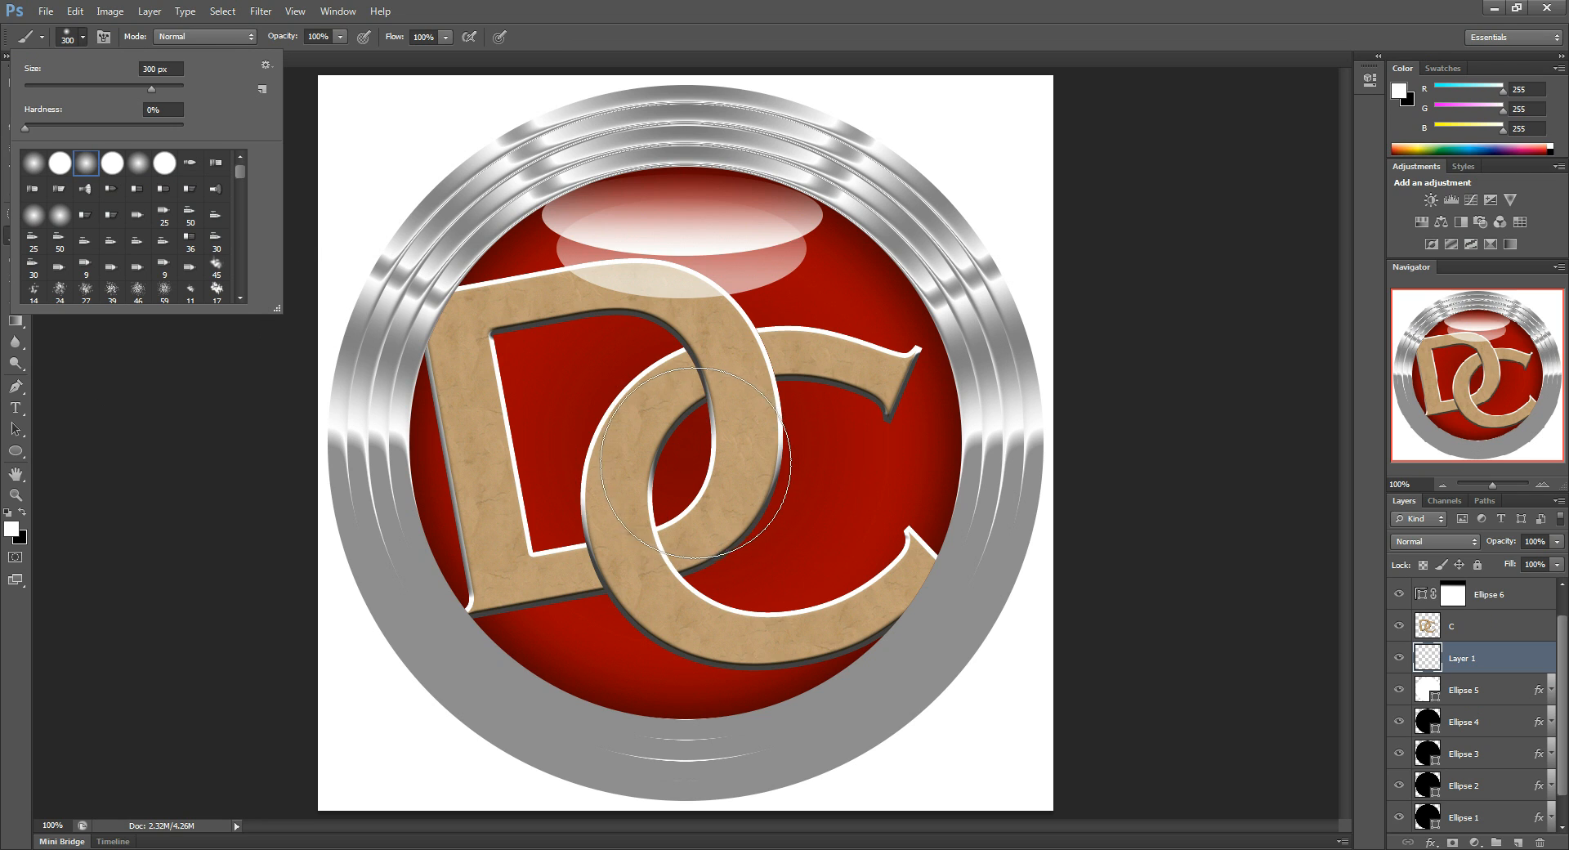
pyautogui.click(208, 547)
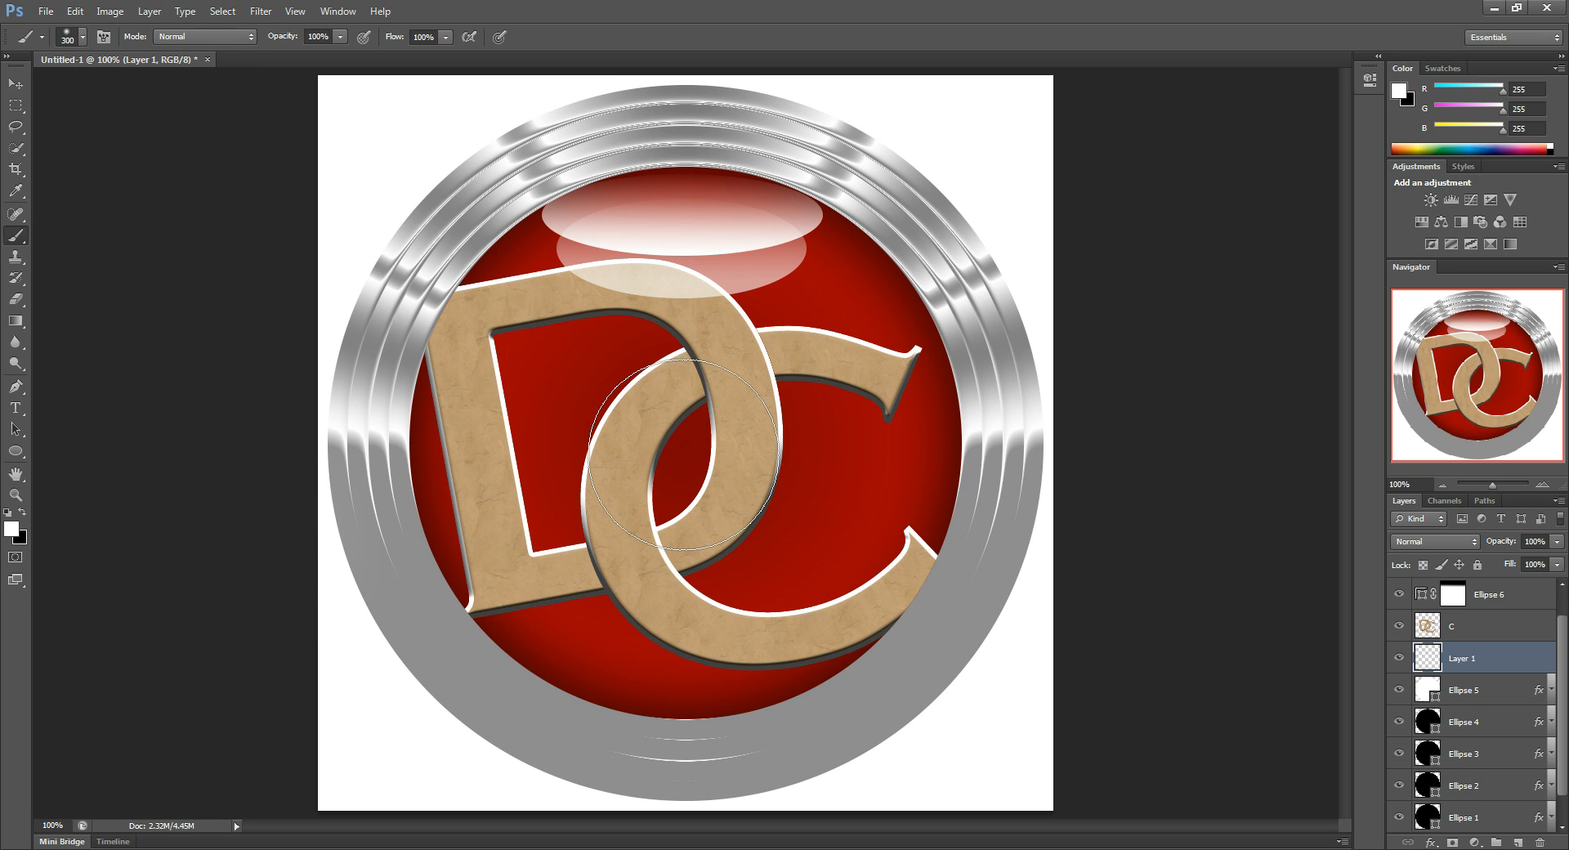
pyautogui.press(']')
pyautogui.press(']')
pyautogui.press('[')
pyautogui.click(683, 454)
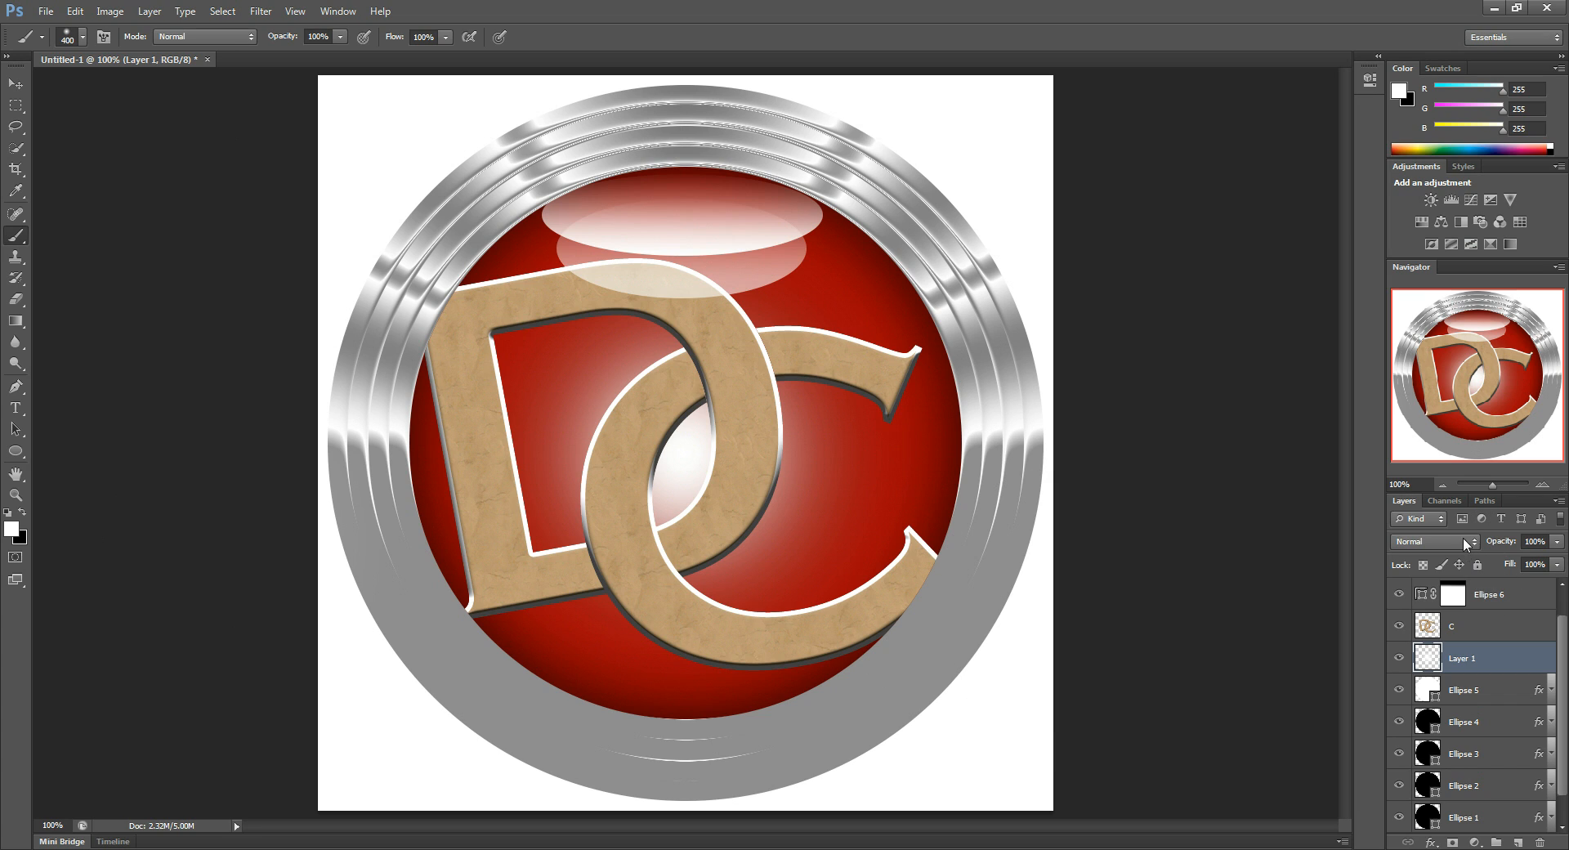
# Step: Reduce the opacity of the white glow layer behind the letters to 78%
pyautogui.click(1557, 541)
pyautogui.moveTo(1557, 560); pyautogui.dragTo(1541, 573)
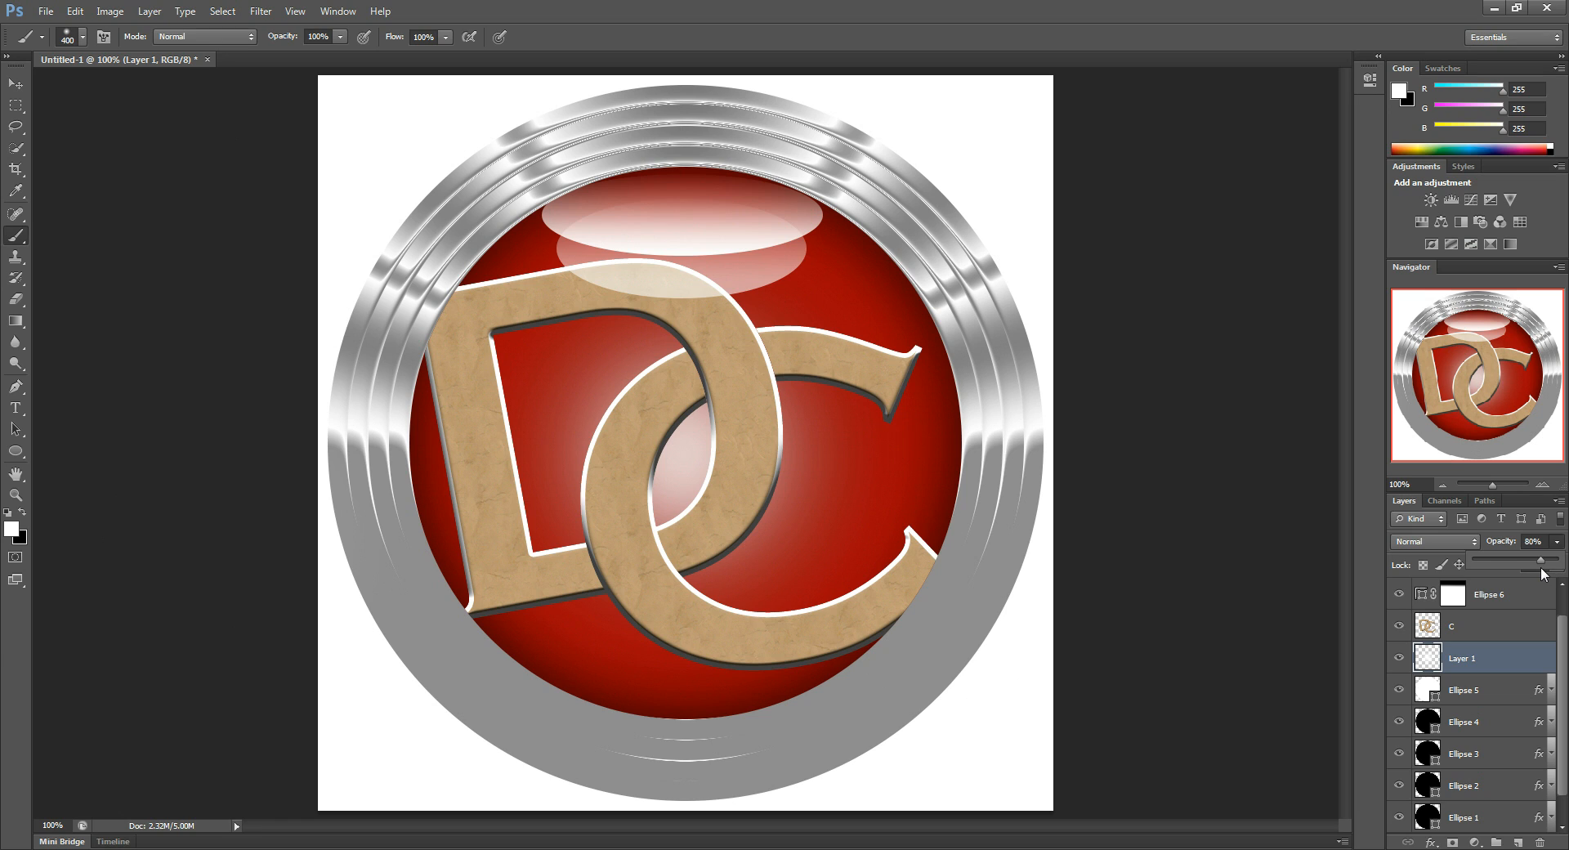
pyautogui.moveTo(1544, 572); pyautogui.dragTo(1541, 572)
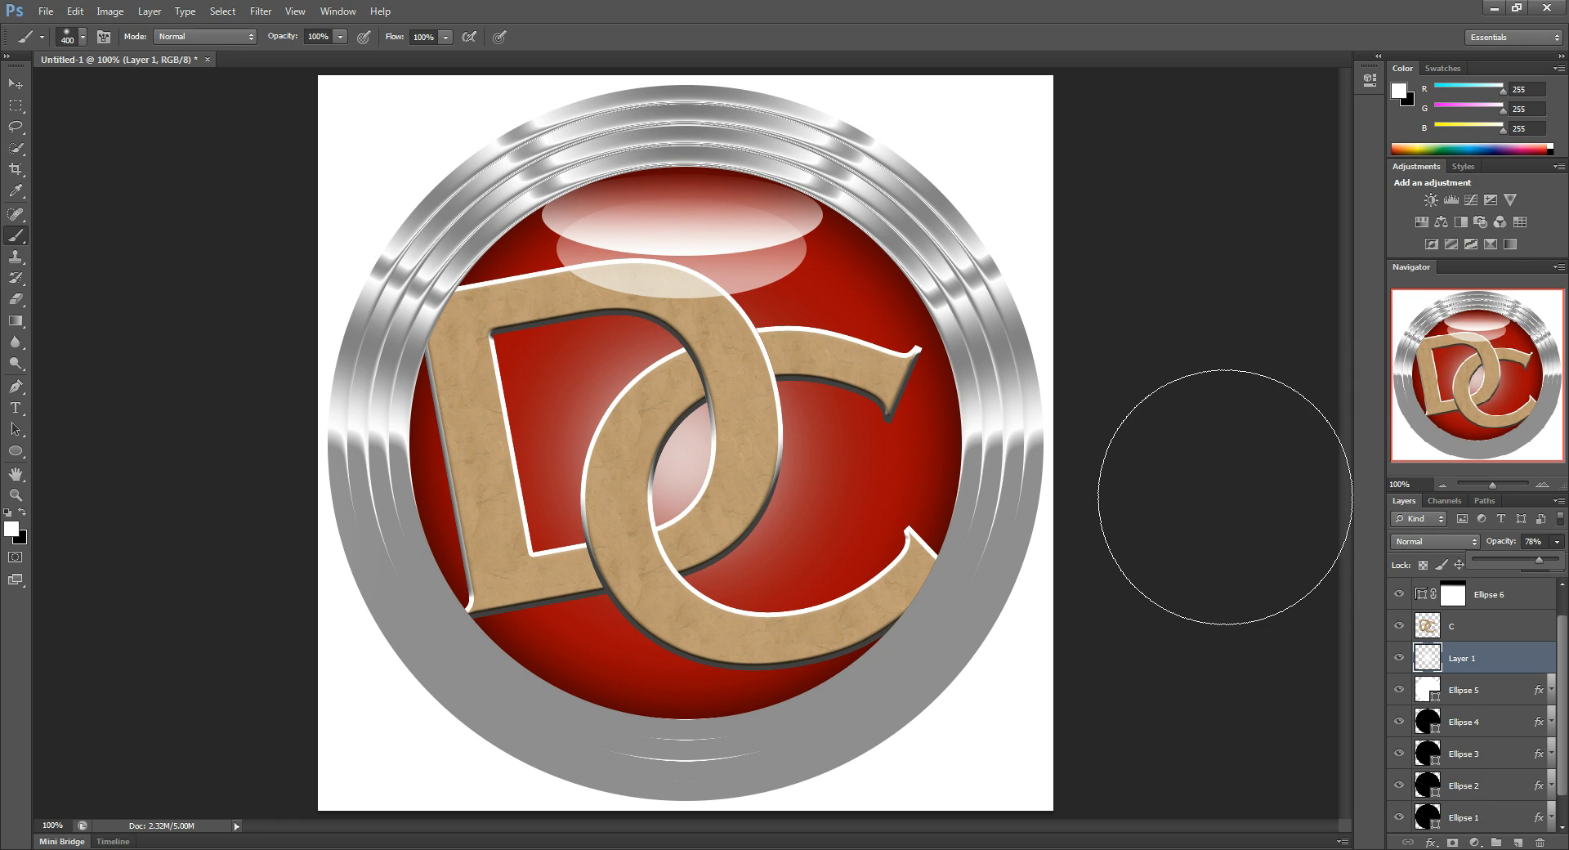
pyautogui.click(121, 192)
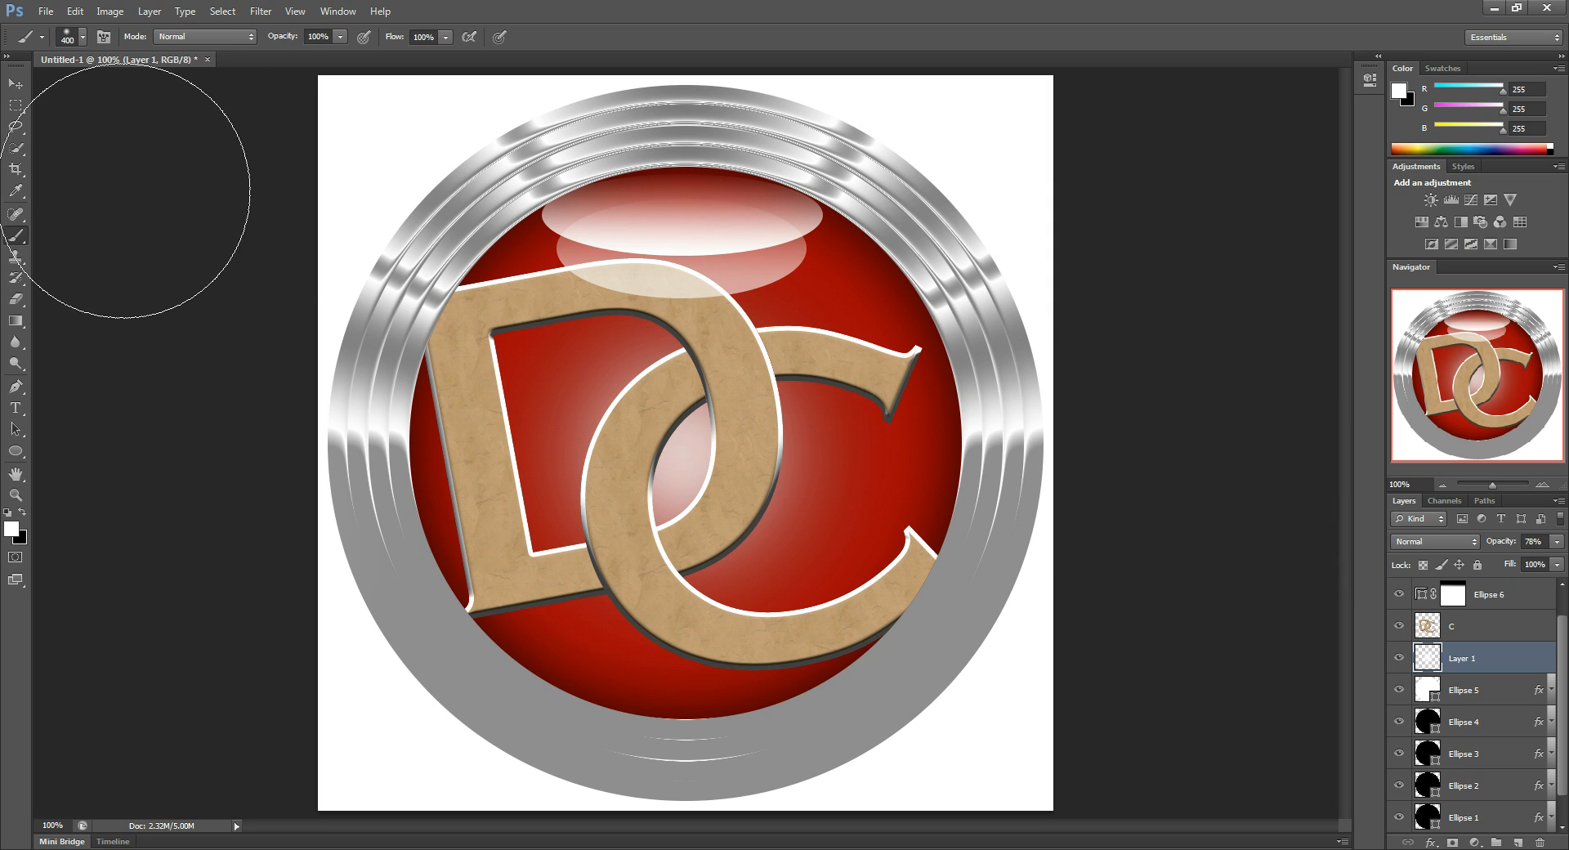